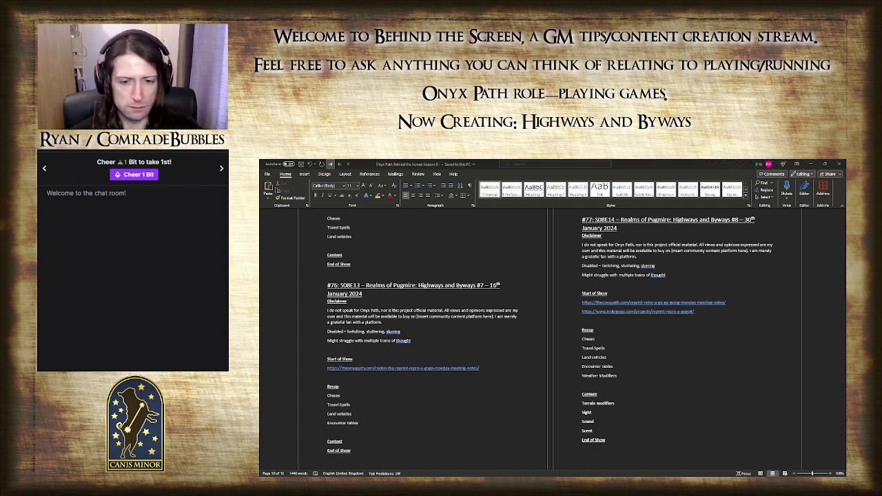
key(alt+Tab)
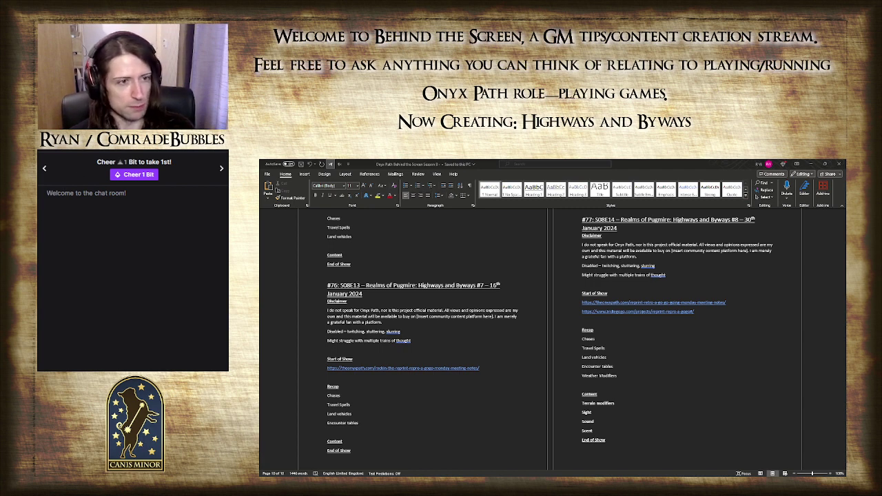
key(alt+Tab)
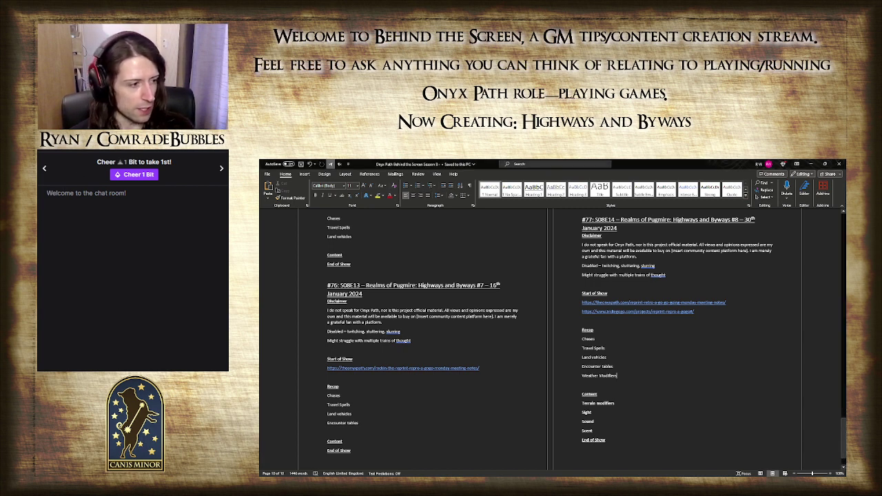
key(alt+Tab)
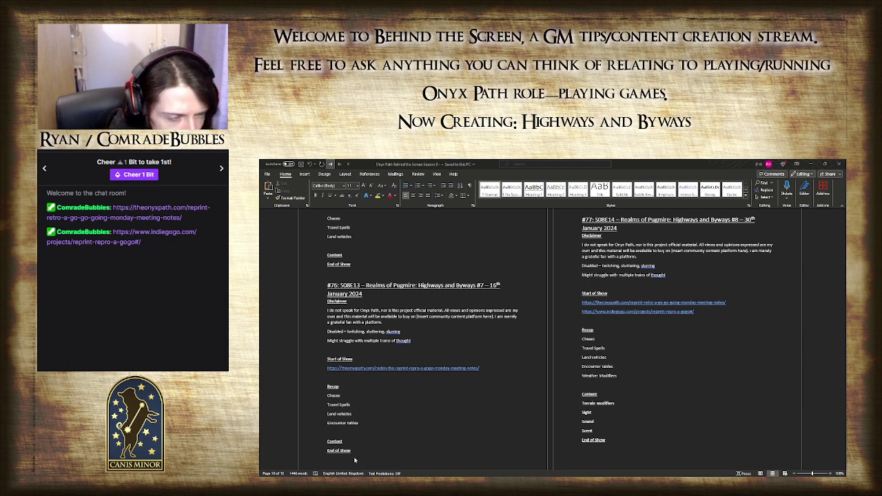
- Switch to the Highways and Byways document and review the environment, extreme temperature and weather modifier rules
key(alt+Tab)
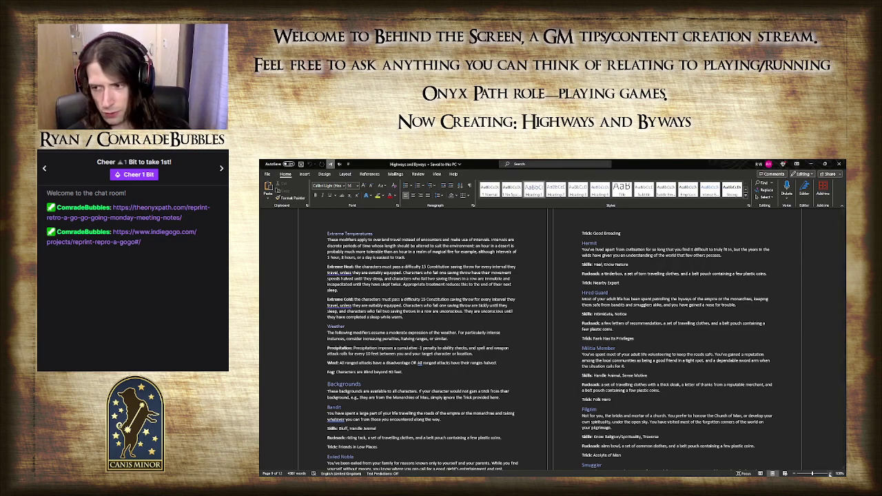
scroll(821, 465, up, 2)
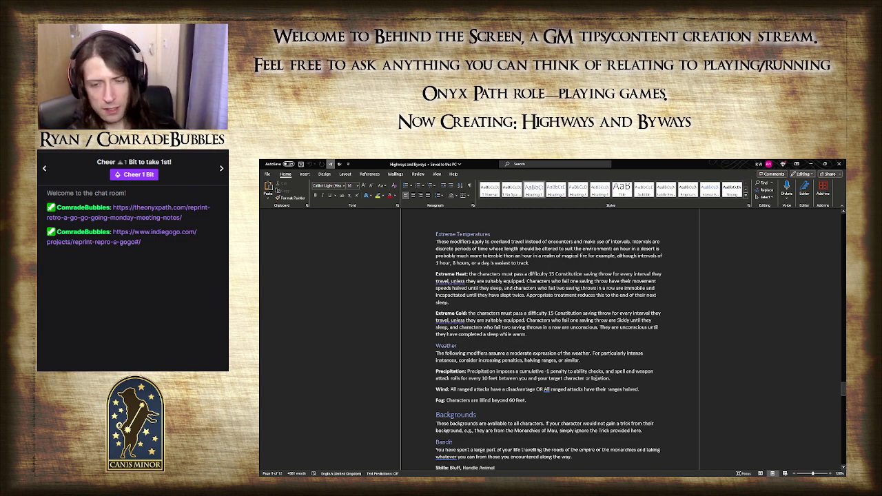
scroll(596, 377, up, 3)
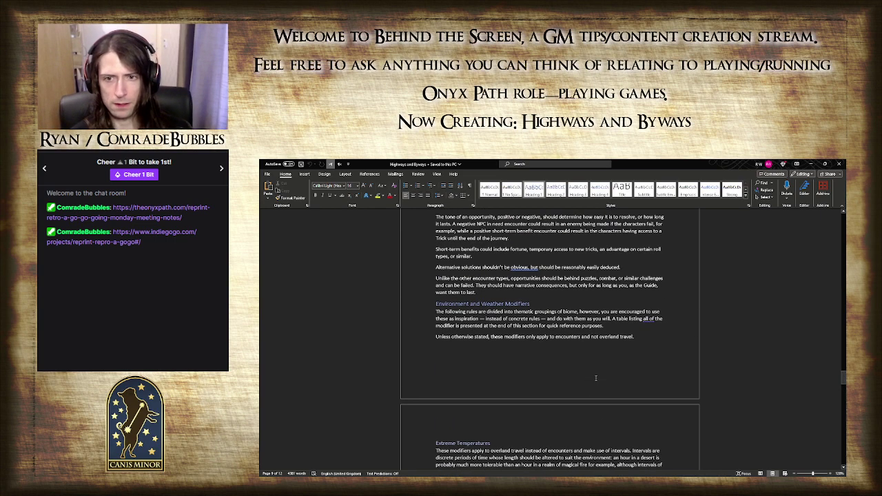
scroll(596, 377, down, 3)
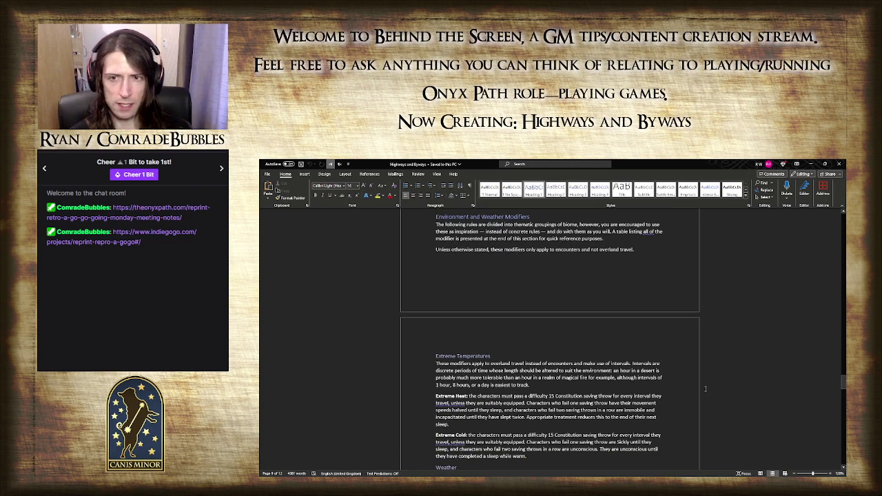
scroll(705, 388, down, 2)
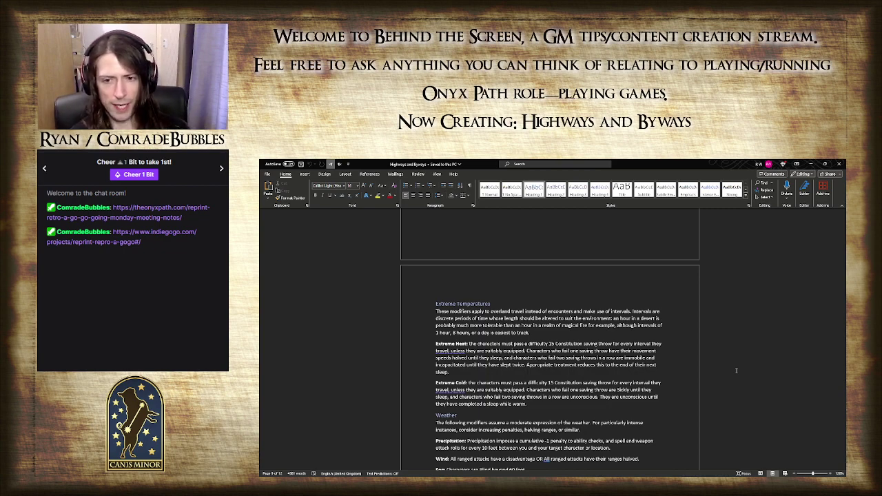
scroll(736, 370, down, 3)
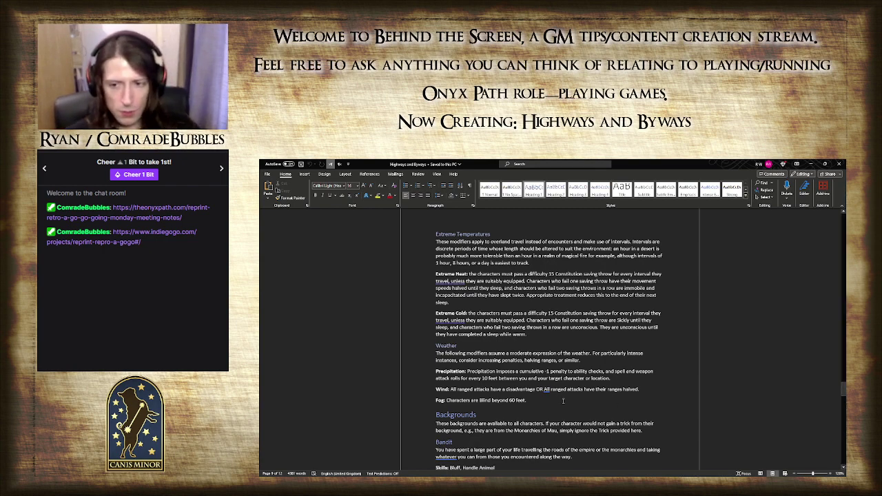
- Add a new paragraph below the Fog entry with the bold lead-in "Dangerous:" and return to regular text
click(535, 401)
key(Return)
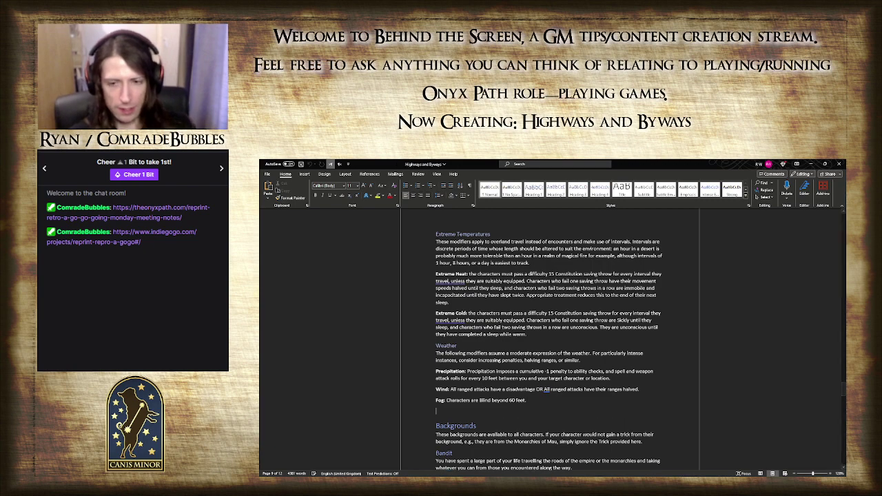
key(ctrl+b)
text(Dangerous)
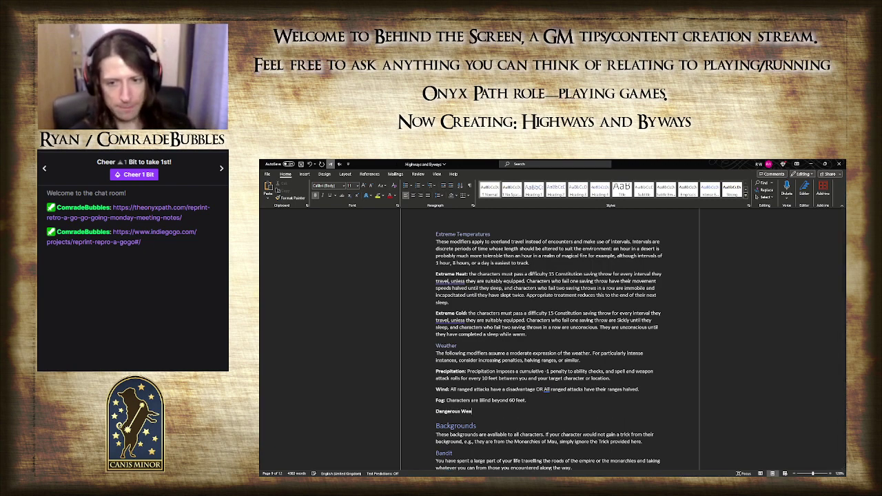
text(:)
key(ctrl+b)
- Begin the Dangerous entry's rule with "All characters in the scene must make a"
text(At In)
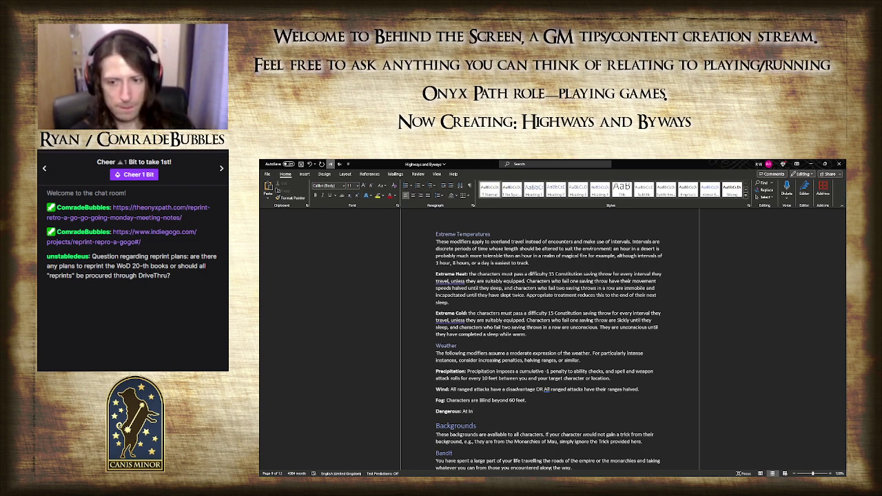
key(BackSpace)
key(BackSpace)
key(BackSpace)
key(BackSpace)
text(ll charac)
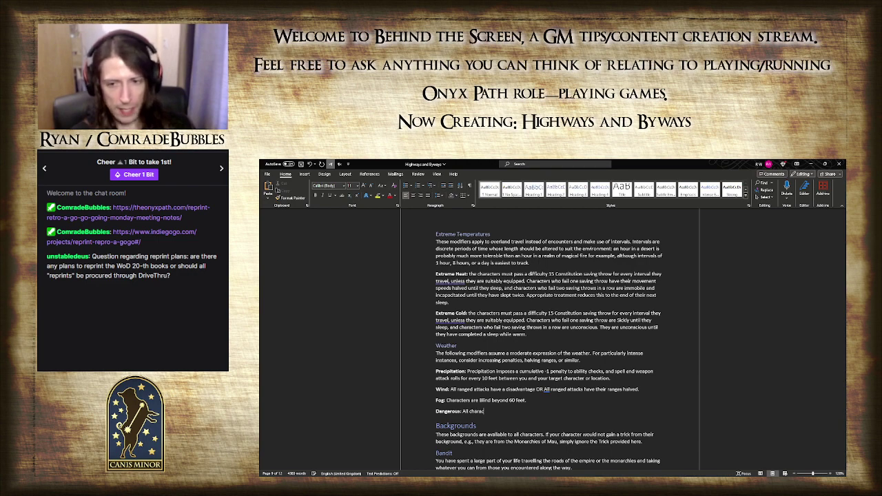
text(ters in the sc)
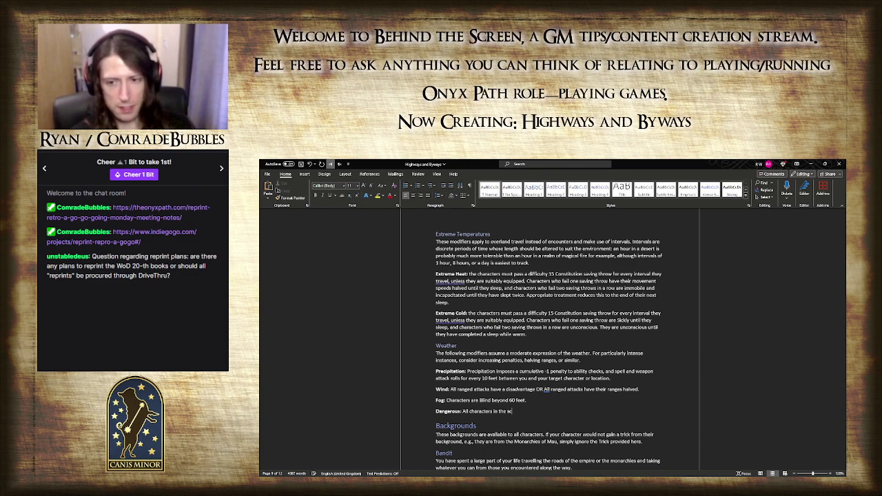
text(ene)
key(BackSpace)
key(BackSpace)
key(BackSpace)
key(BackSpace)
text(ene must make a D)
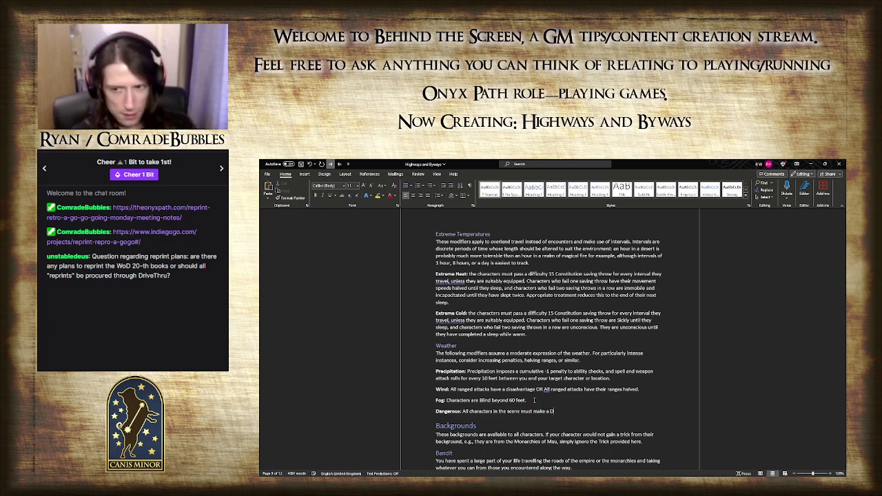
- Continue the Dangerous entry with "difficulty 15 Dexterity saving throw", keeping "difficulty" in lowercase
text(ifficulty)
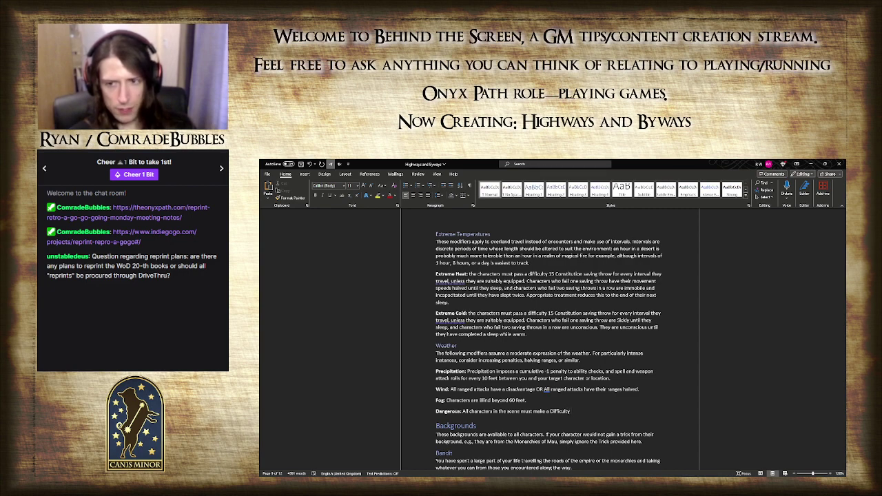
key(BackSpace)
key(BackSpace)
key(BackSpace)
key(BackSpace)
key(BackSpace)
key(BackSpace)
key(BackSpace)
key(BackSpace)
key(BackSpace)
key(BackSpace)
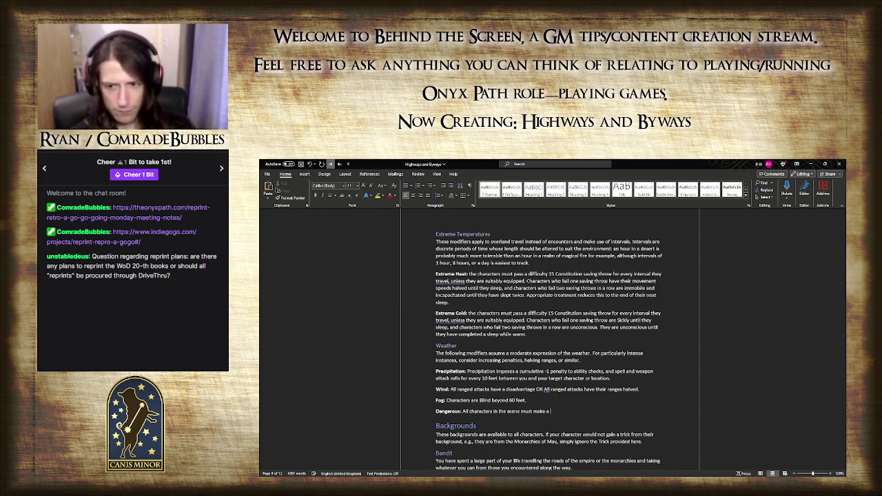
text(difficulty)
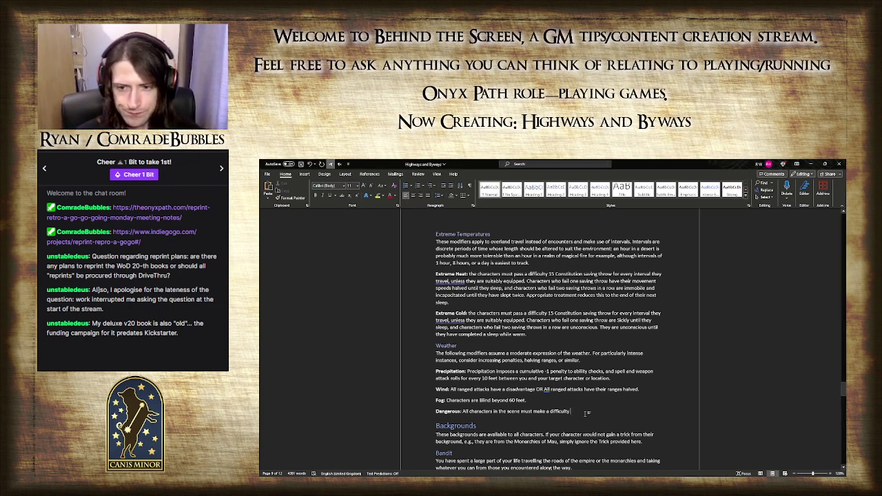
text(15 Dexterity)
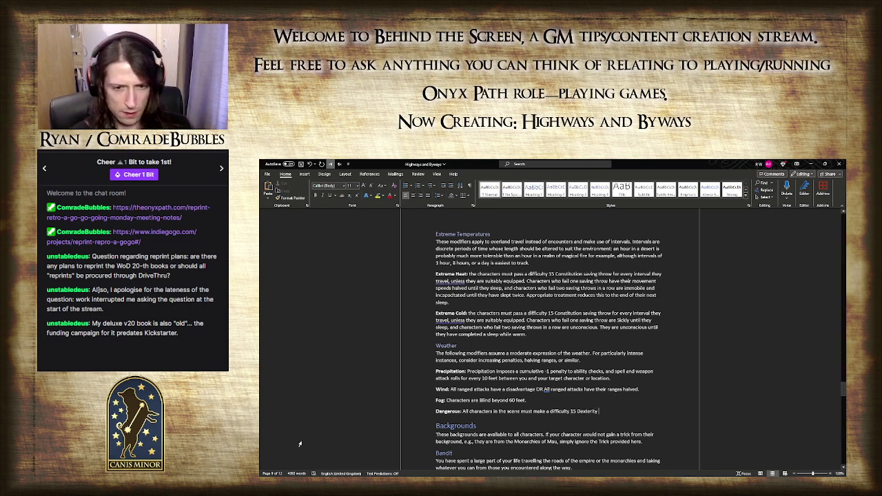
key(alt+Tab)
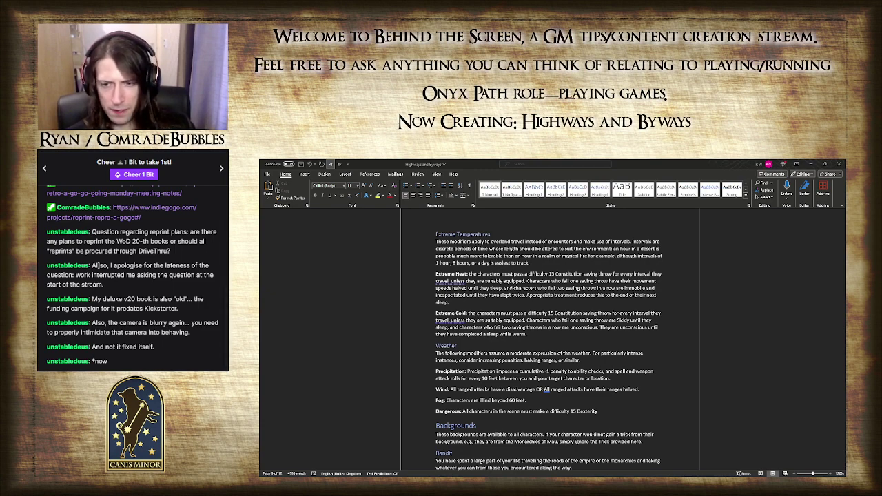
click(574, 435)
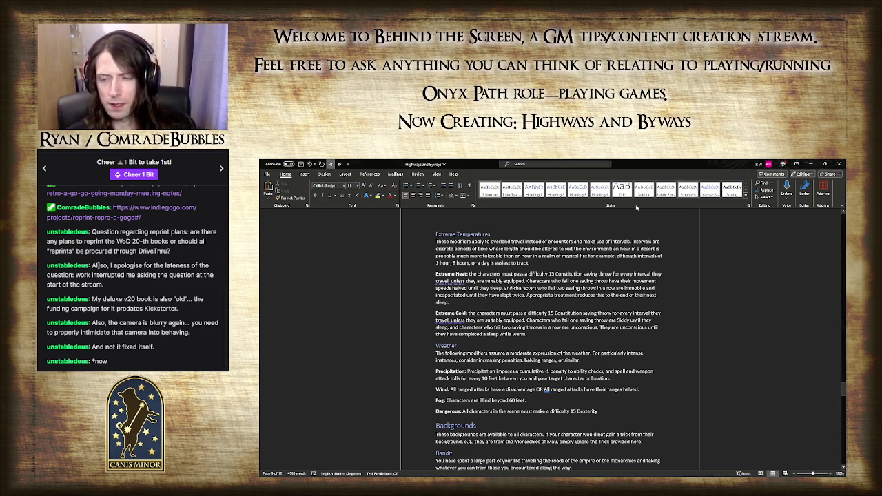
text(saving throw)
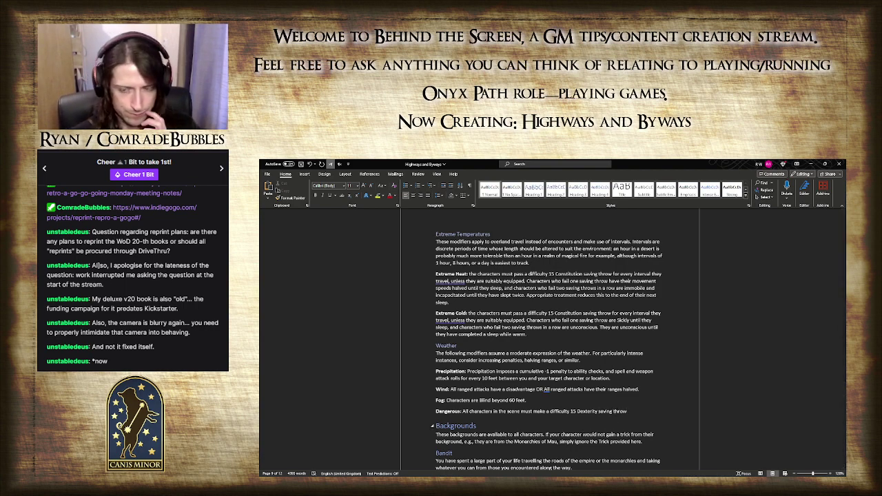
- Extend the Dangerous entry with "or take 1d8 damage of a type appropriate to the weather (lightning for lightning, ice for"
text( or take)
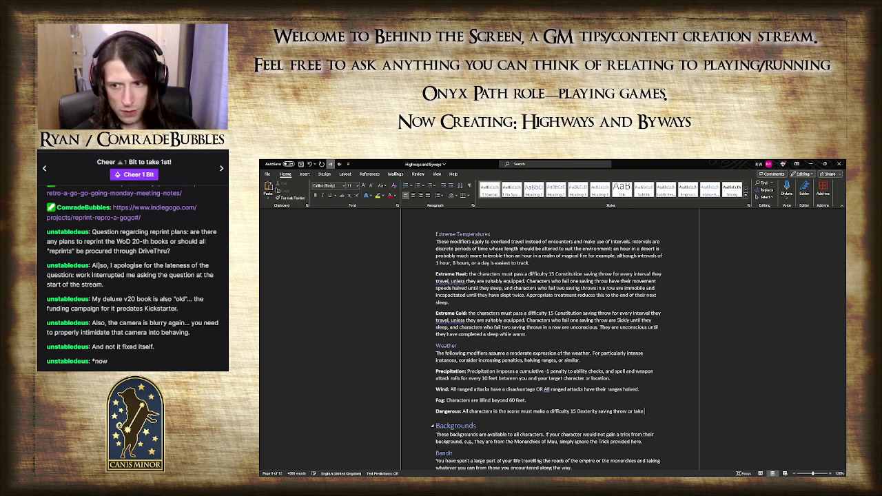
text( 1d8 damage of a type appropriate to the weather ()
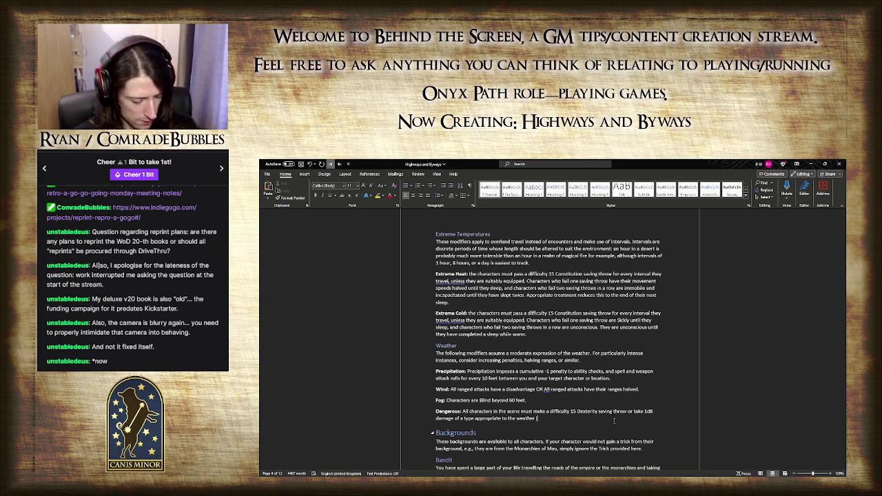
text(lightning)
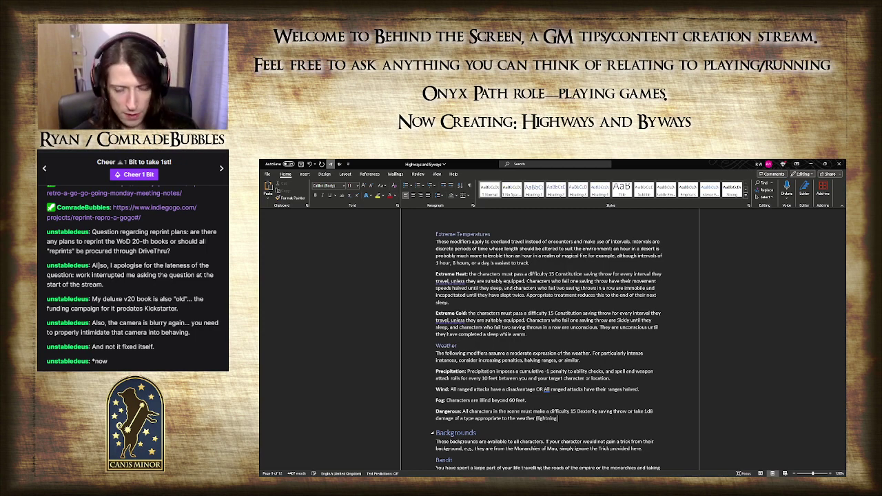
text( for lightn)
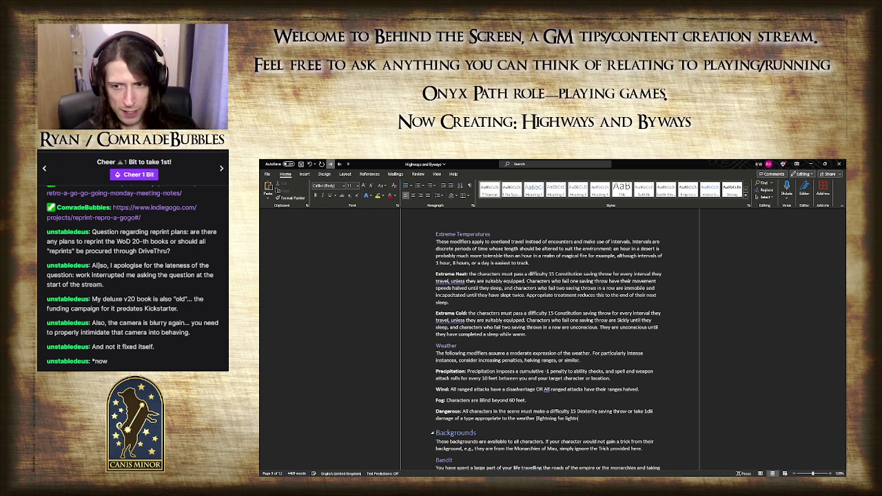
text(ing, ice for)
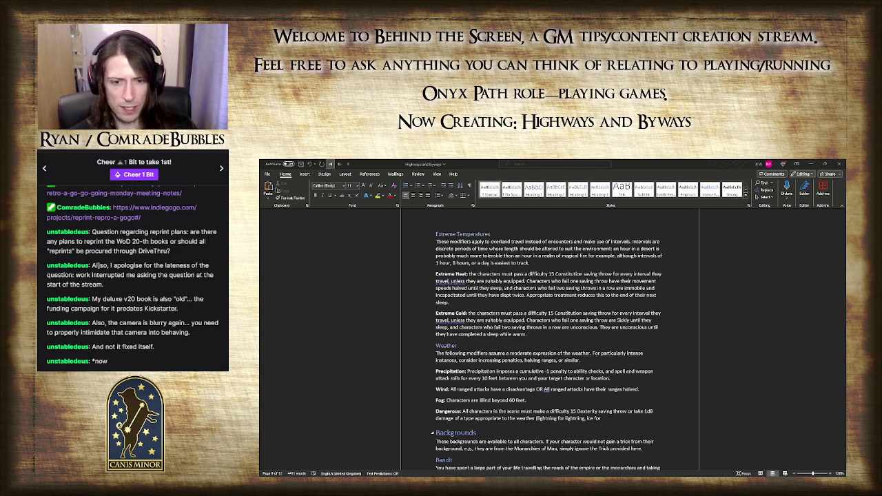
- Replace the unfinished ice example in the Dangerous entry with "bludgeoning for hail, etc.)"
click(353, 454)
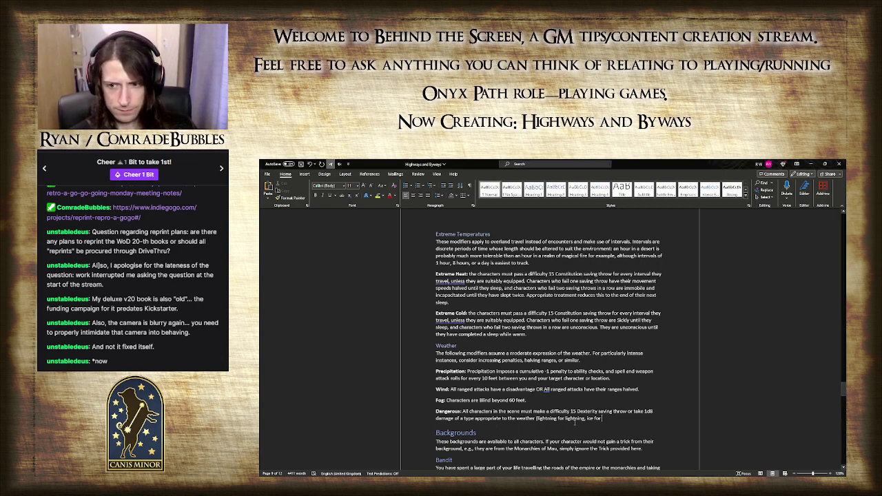
key(ctrl+shift+Left)
key(ctrl+shift+Left)
text(cold for)
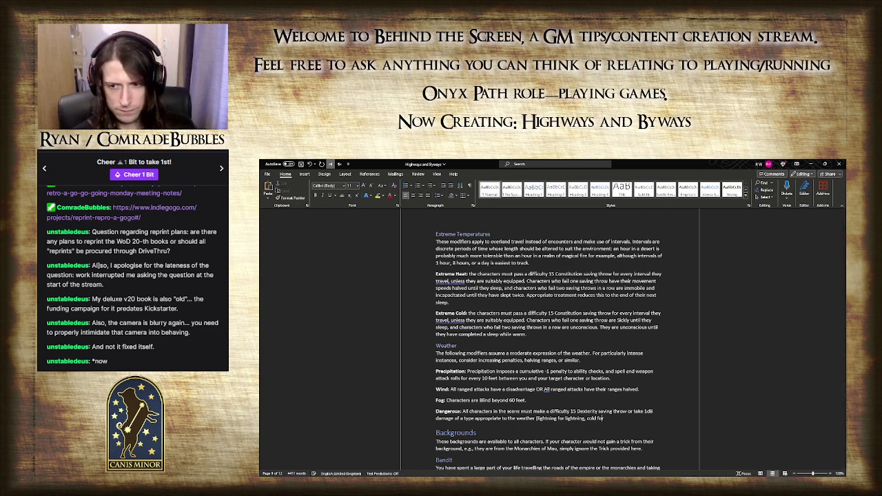
text( hail, etc.)
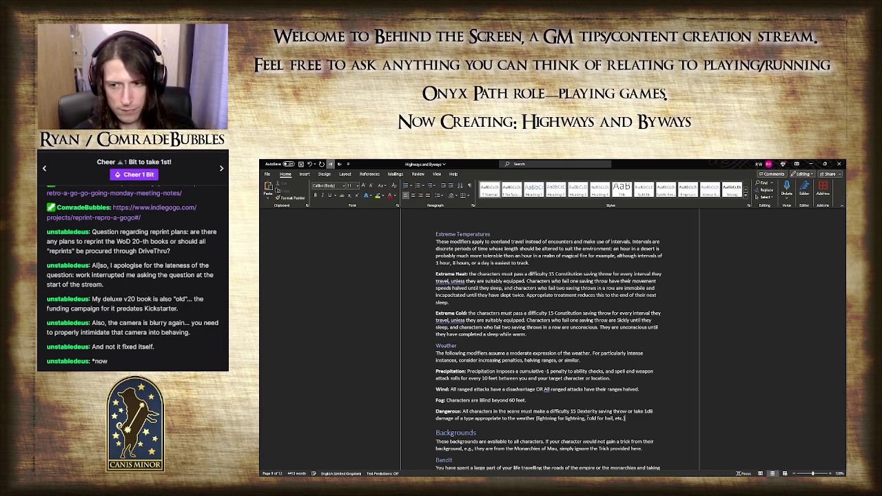
double_click(592, 418)
text(bludgeoning)
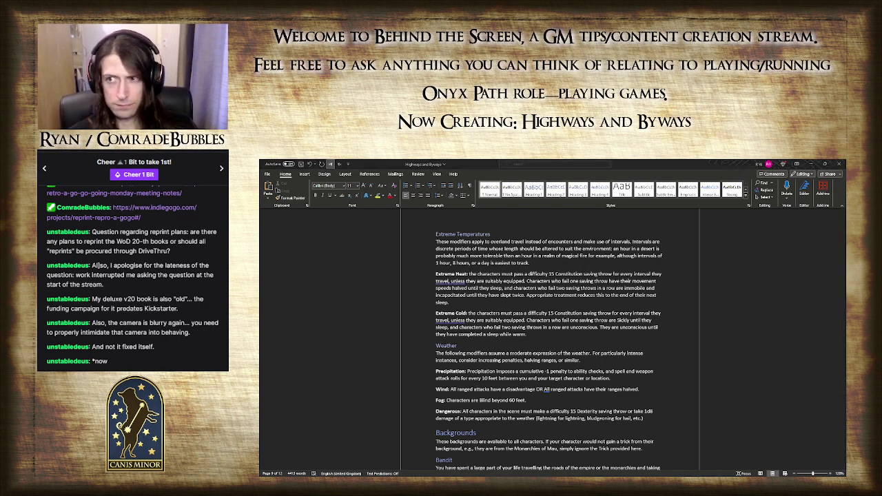
- End the Dangerous entry's sentence with "at initiative 0."
click(647, 427)
text(at initaitve)
key(BackSpace)
key(BackSpace)
key(BackSpace)
key(BackSpace)
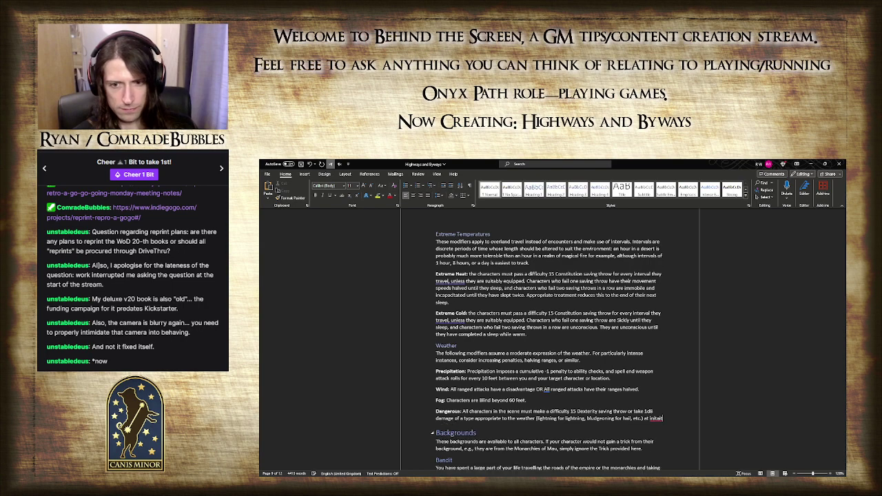
text(ve 0.)
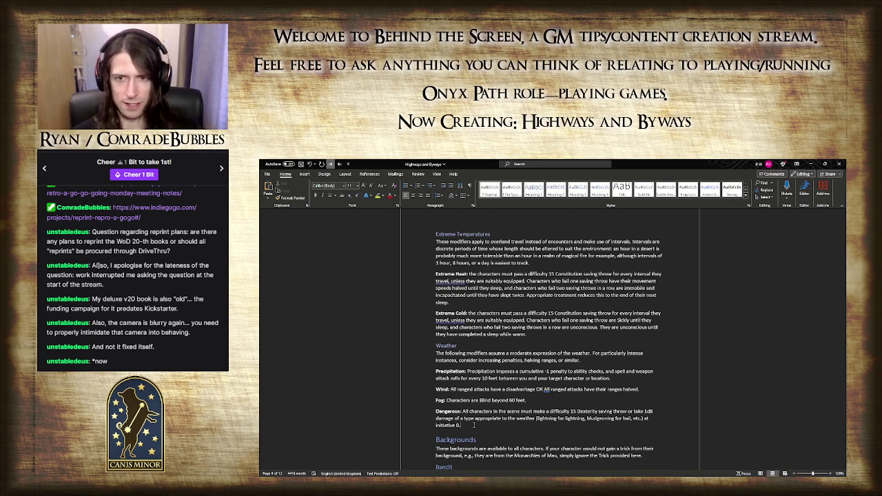
- Add a "Terrain" subheading below the Dangerous entry in the same heading style as Weather, with an empty body line under it
click(445, 345)
click(472, 429)
key(Return)
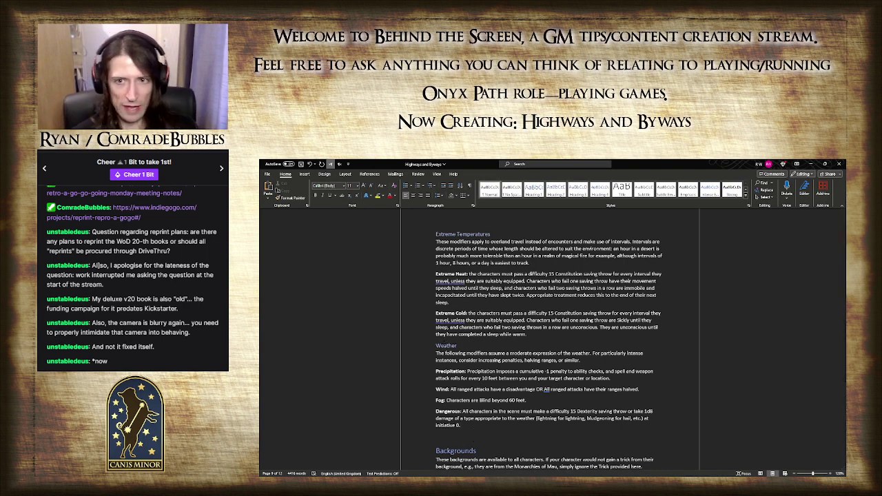
text(Terrain)
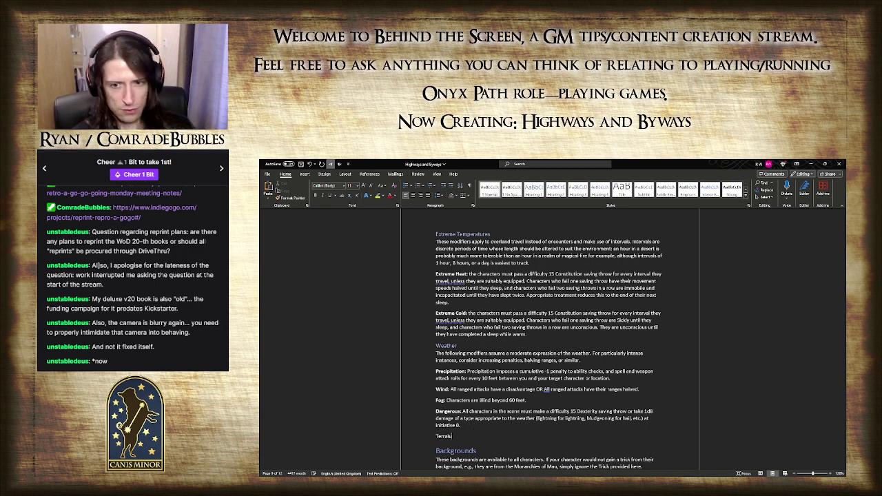
key(ctrl+alt+2)
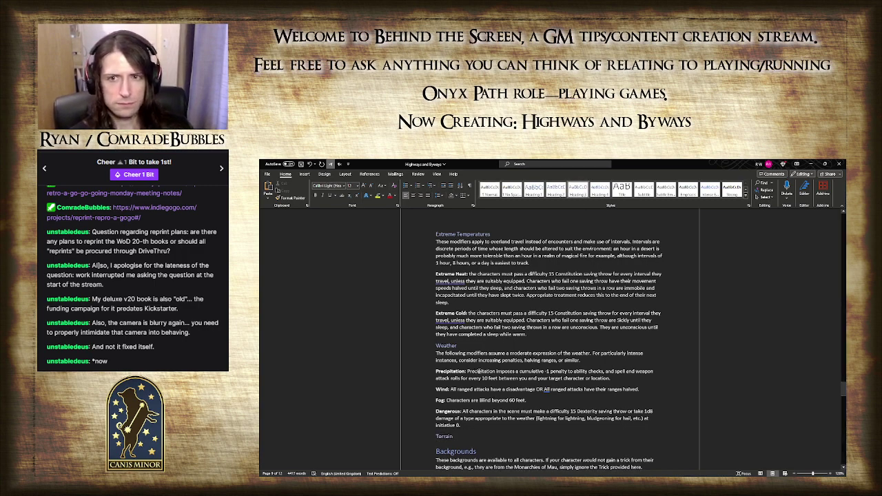
key(Return)
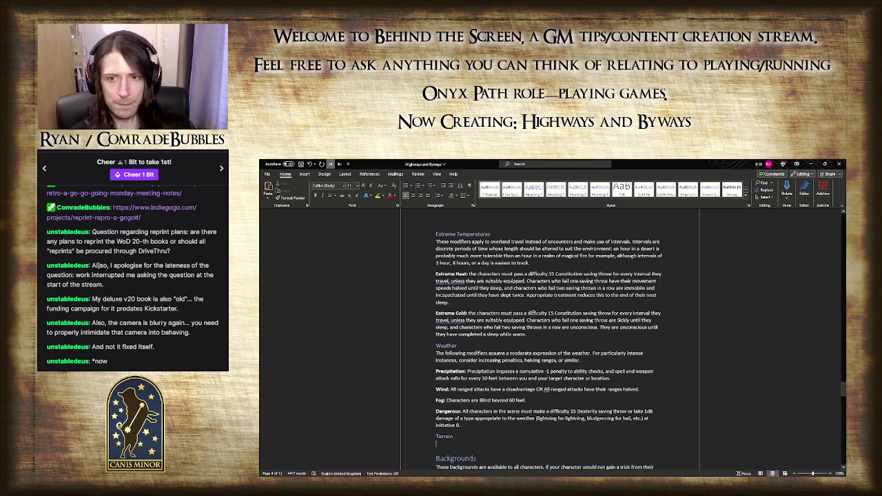
- Copy the introductory paragraph of the Weather section to the empty line under the Terrain heading
scroll(537, 312, down, 3)
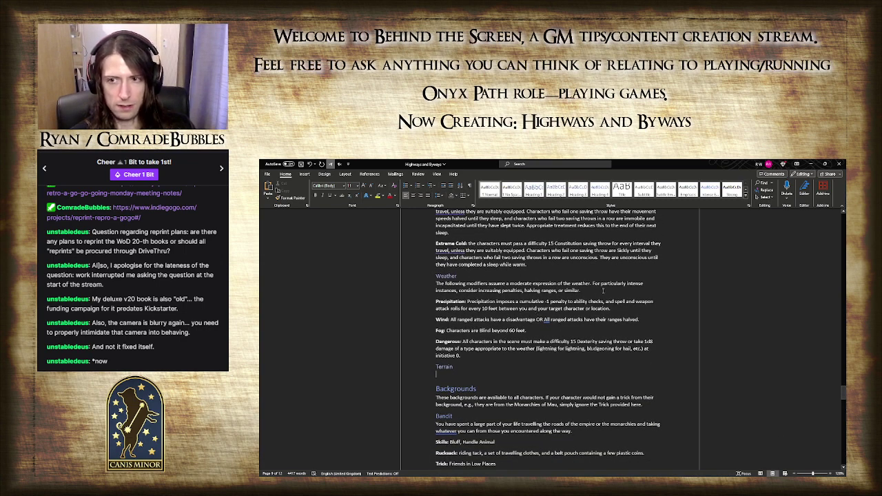
drag(601, 292, 419, 284)
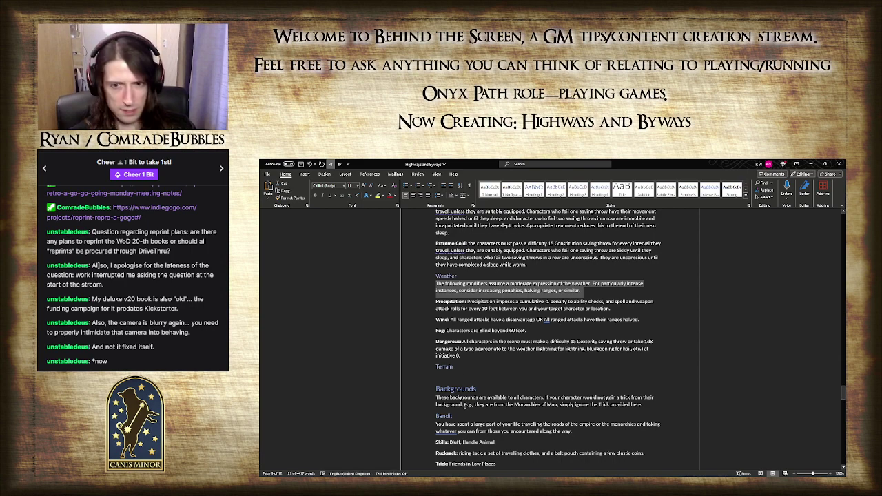
key(ctrl+c)
click(444, 378)
key(ctrl+v)
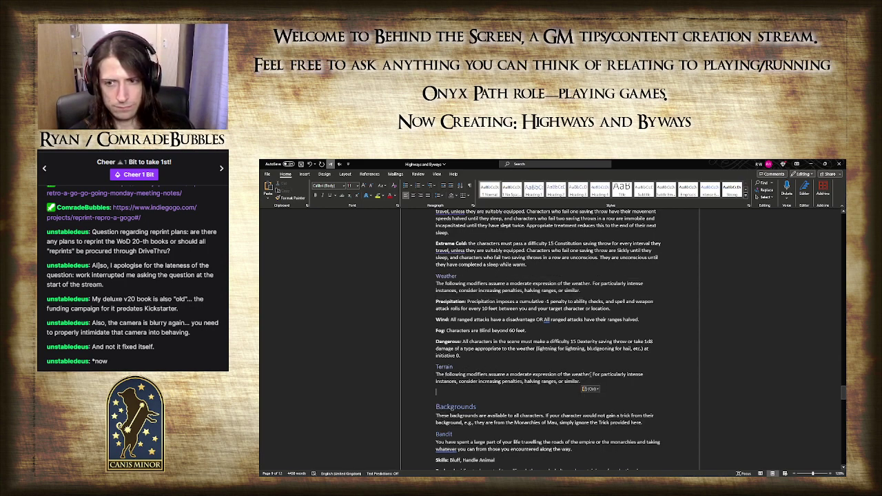
- Remove the sentence about a moderate expression of the weather from the Terrain introduction, including the leftover leading space
drag(591, 374, 436, 373)
key(BackSpace)
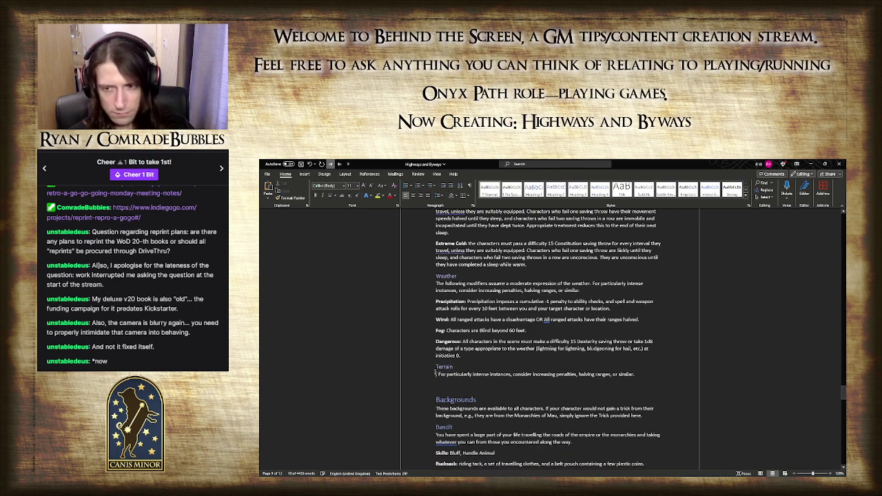
key(Delete)
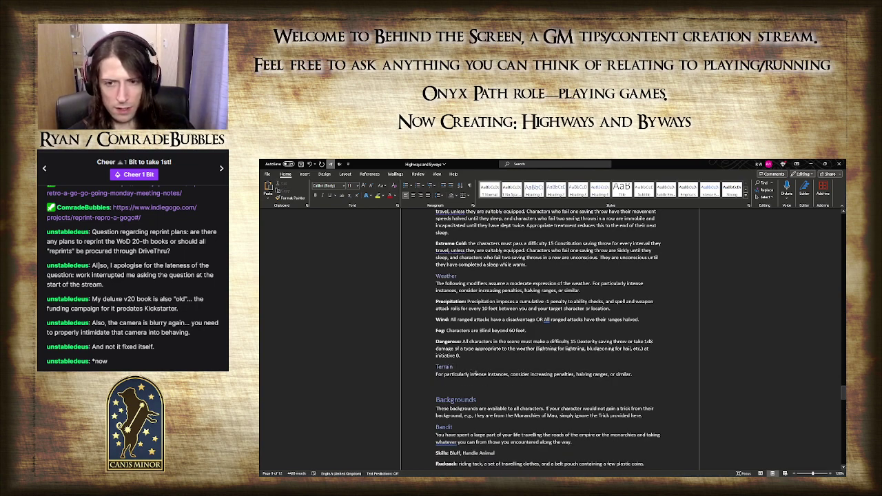
- Replace "particularly intense instances" with "extreme instances" in the Terrain introduction
double_click(479, 374)
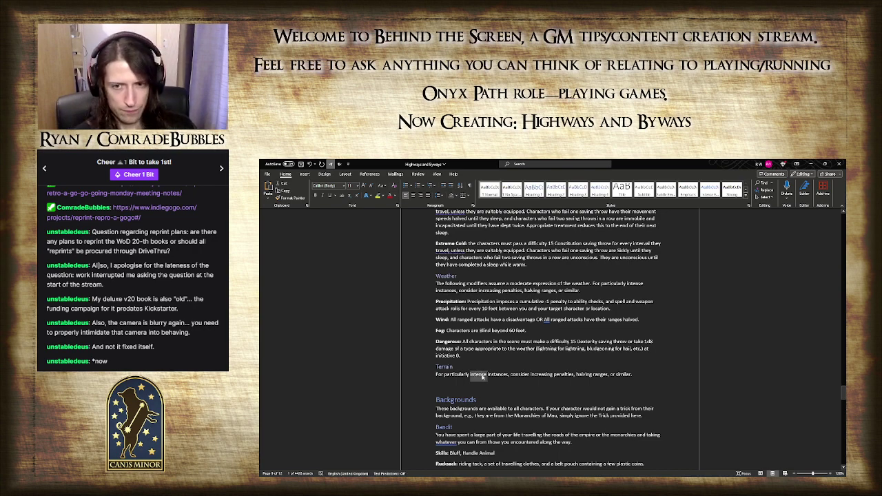
key(BackSpace)
key(BackSpace)
key(BackSpace)
key(BackSpace)
key(BackSpace)
key(BackSpace)
key(BackSpace)
key(BackSpace)
key(BackSpace)
key(BackSpace)
key(BackSpace)
key(BackSpace)
key(BackSpace)
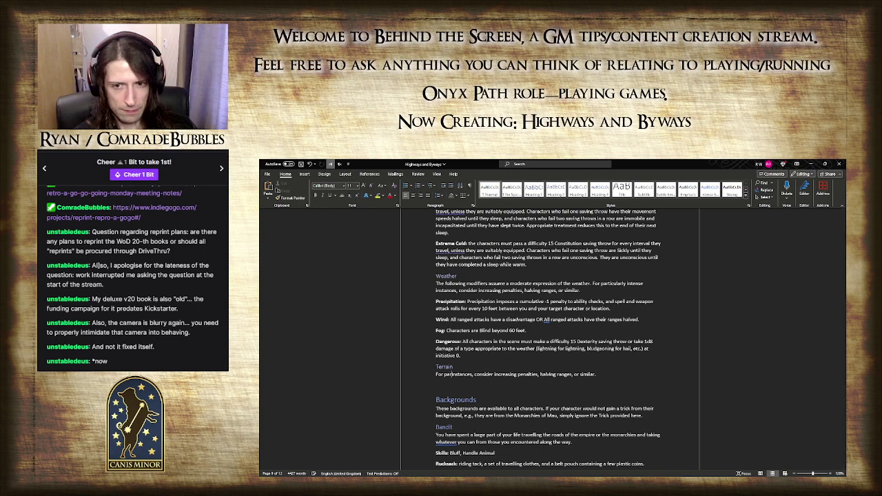
key(BackSpace)
text(extreme instances)
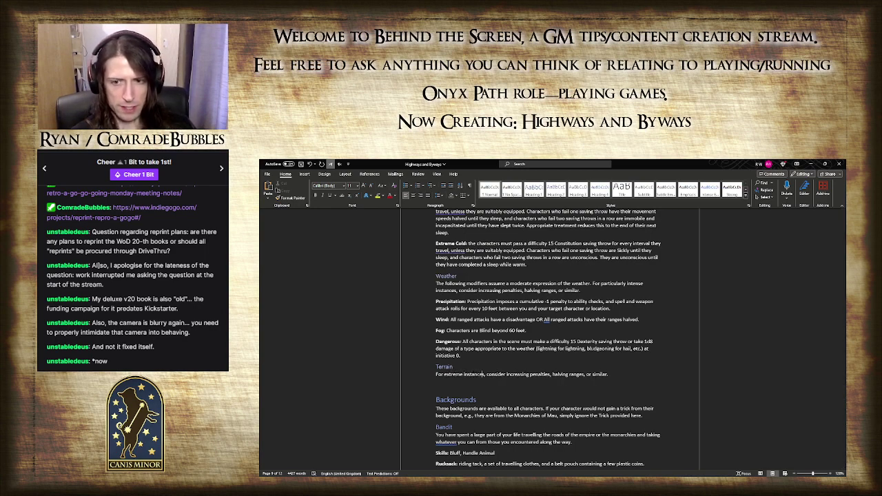
- Insert "of the following terrain types" after "extreme instances" in the Terrain introduction
text( of the follow)
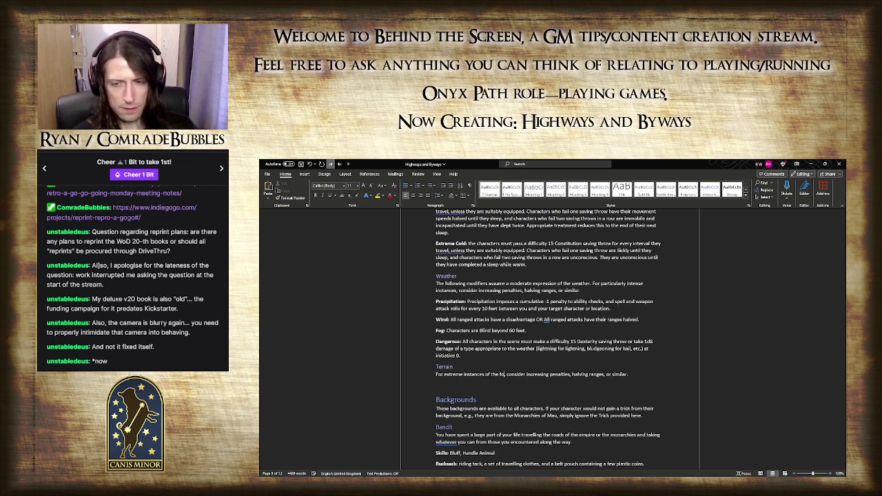
text(ing terrai)
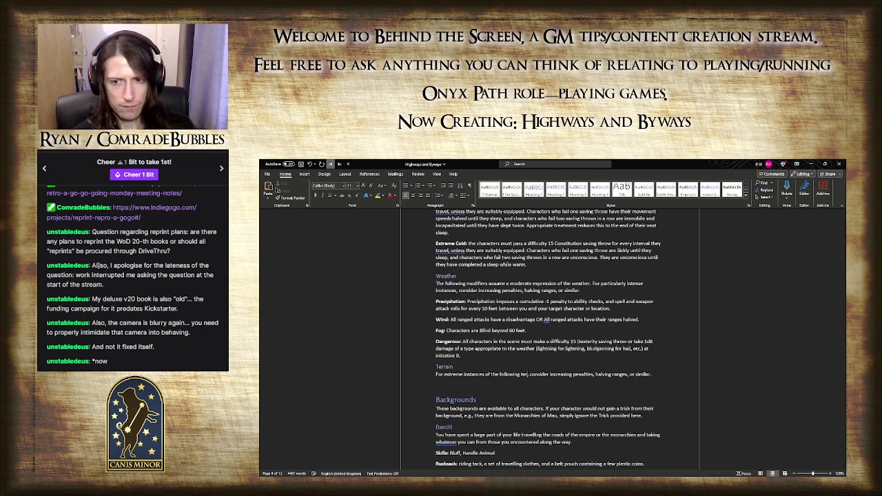
text(n types)
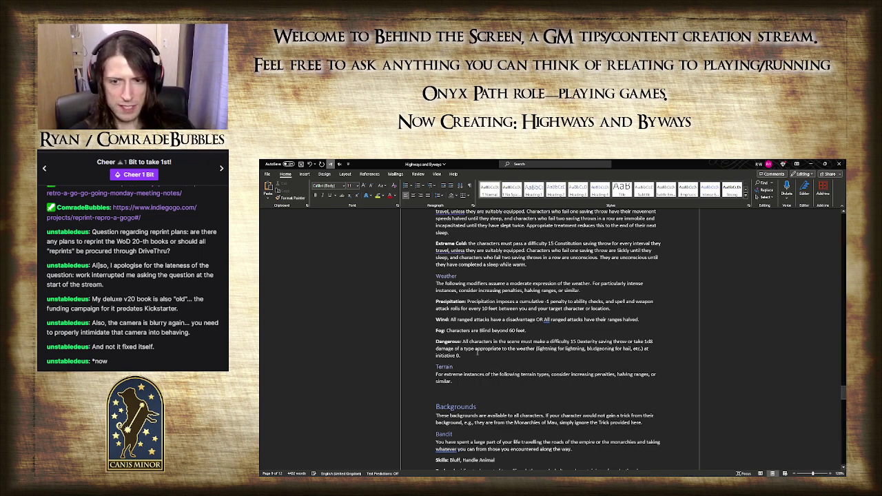
- Below the overland travel line in Environment and Weather Modifiers, add "Each of the following modifiers assumes a moderate instance of that weather type, terrain, etc. For"
scroll(448, 379, up, 5)
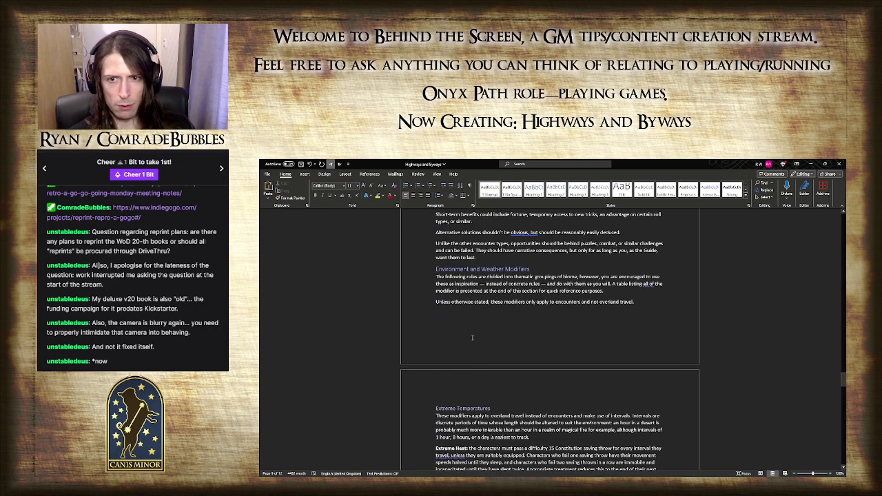
scroll(490, 332, down, 2)
scroll(480, 398, down, 2)
scroll(464, 341, up, 5)
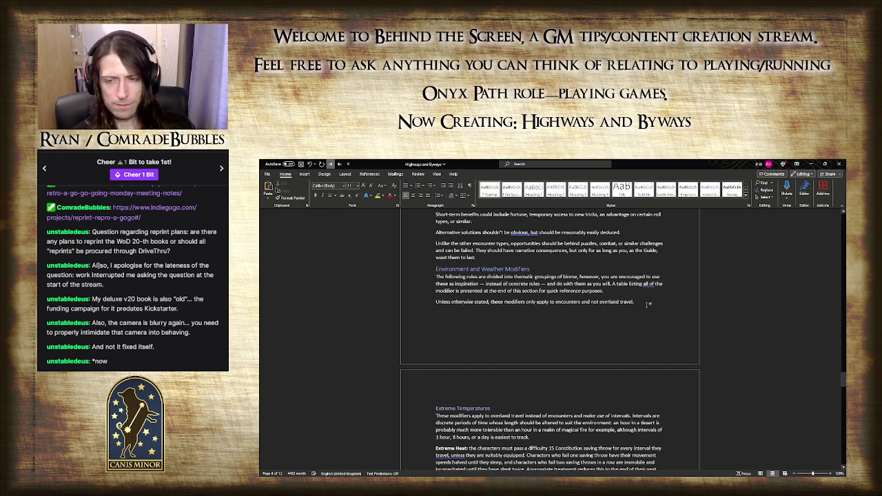
key(Return)
text(Each of th)
key(BackSpace)
key(BackSpace)
text(the following modifiers )
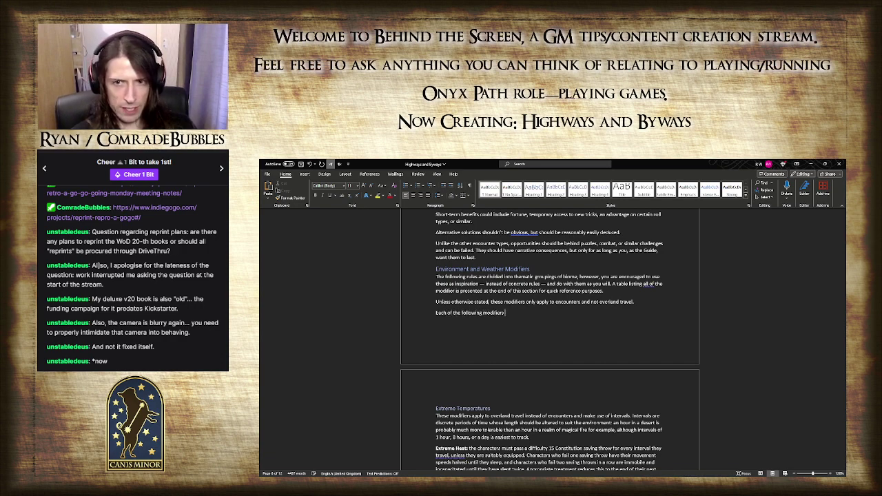
text(assumes a moderate instance of that weather type, terrain, etc. For)
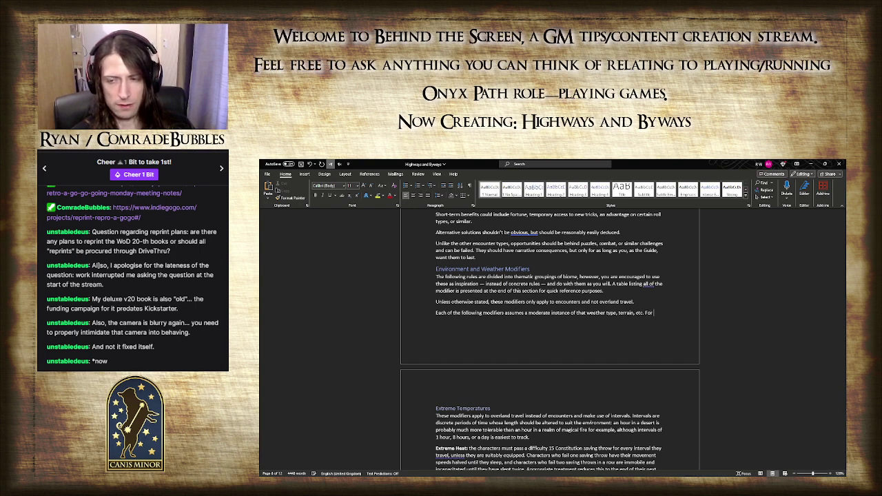
- Continue the new modifiers paragraph with "more extreme instances, increase the penalties or difficulties"
text( more extreme ins)
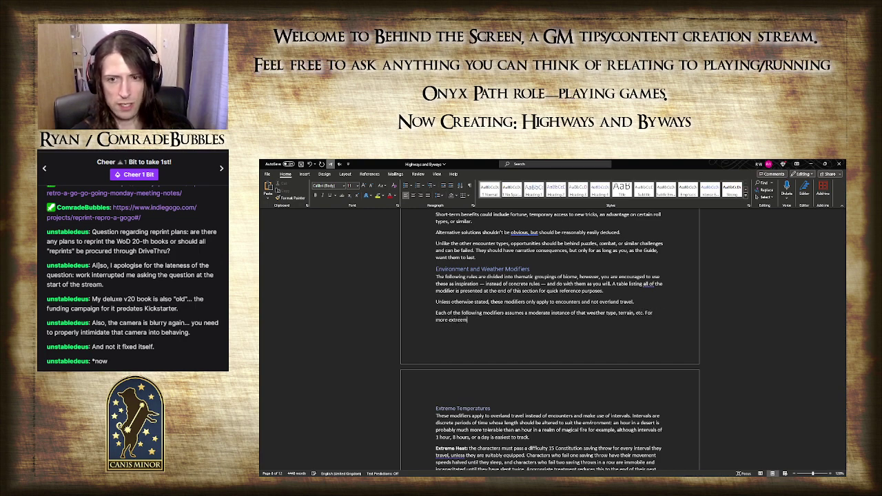
text(tances)
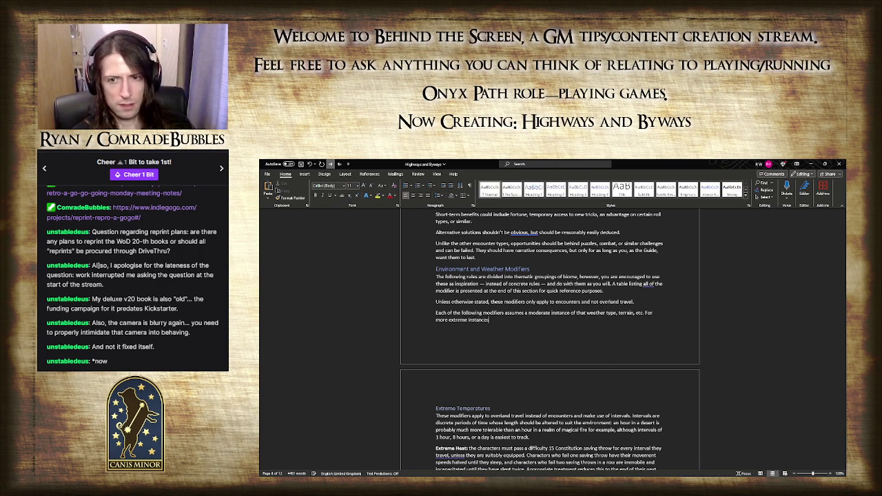
text(, increase t)
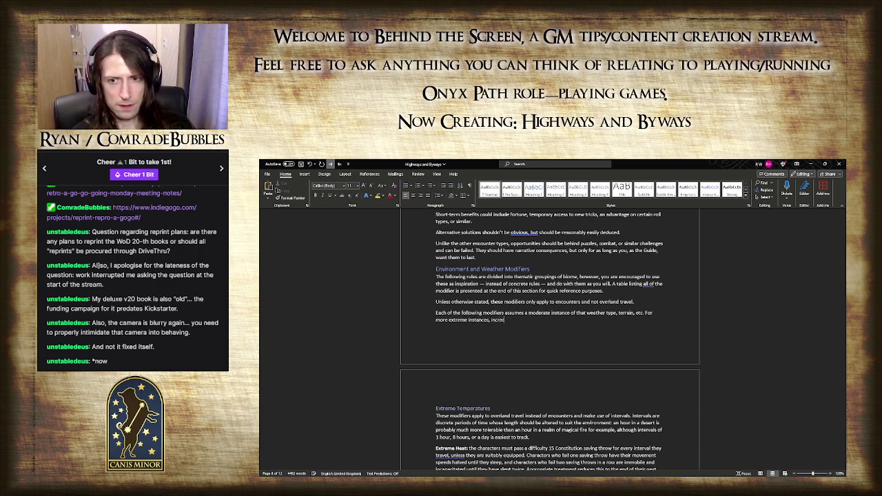
text(he penalties)
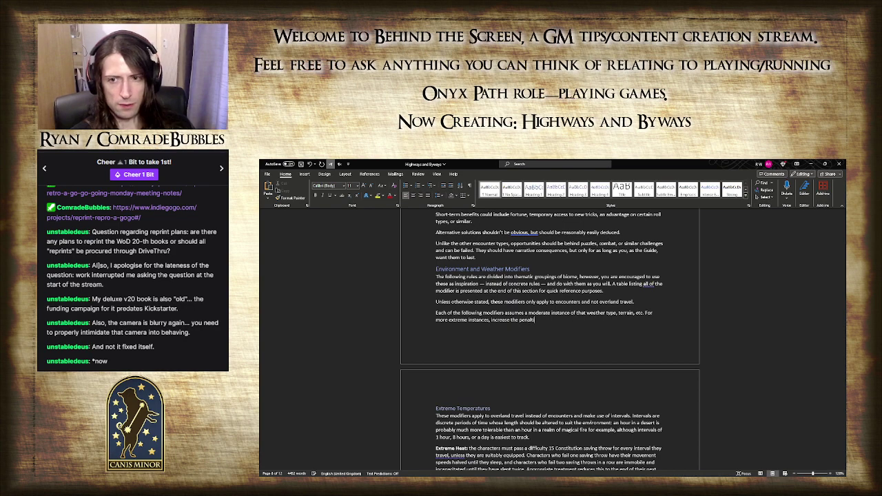
text( of dif)
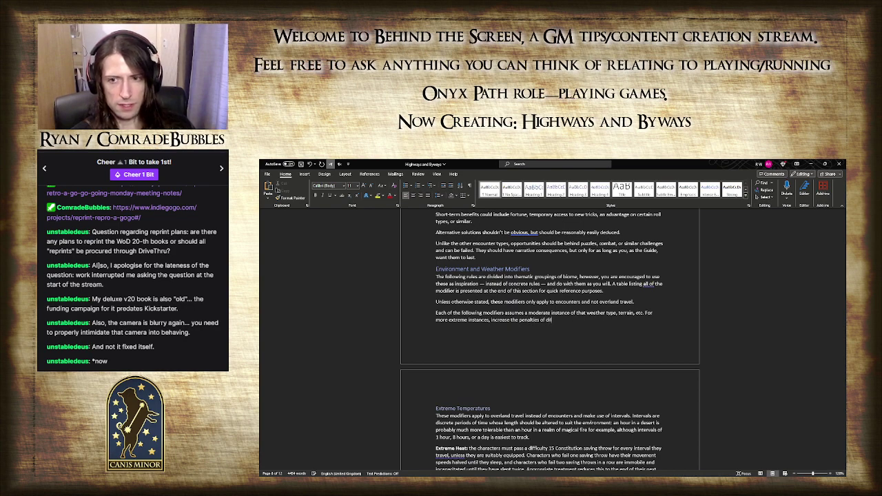
key(BackSpace)
key(BackSpace)
key(BackSpace)
key(BackSpace)
key(BackSpace)
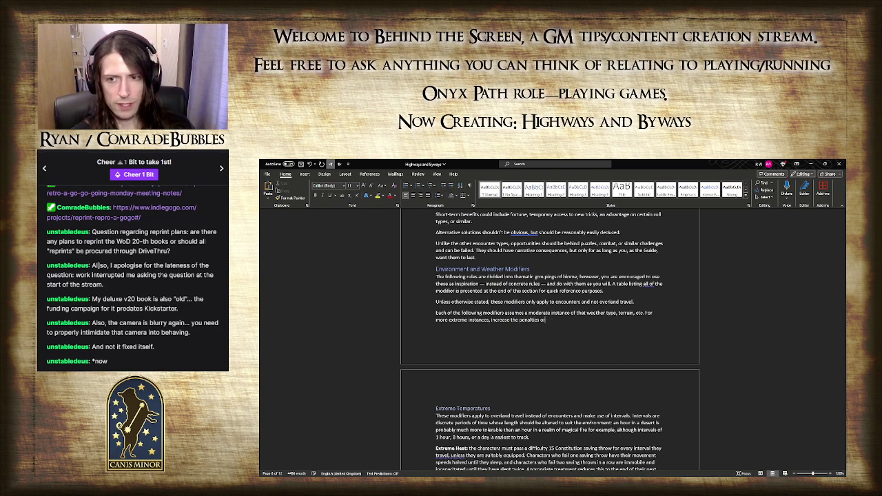
text(r)
text( difficulties)
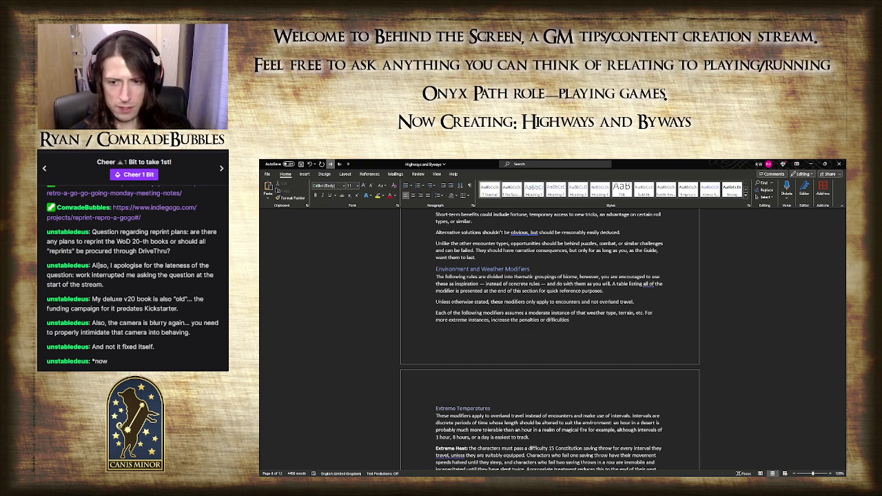
- Finish the new modifiers paragraph with ", halve ranges, or otherwise worsen the effect."
scroll(649, 307, down, 3)
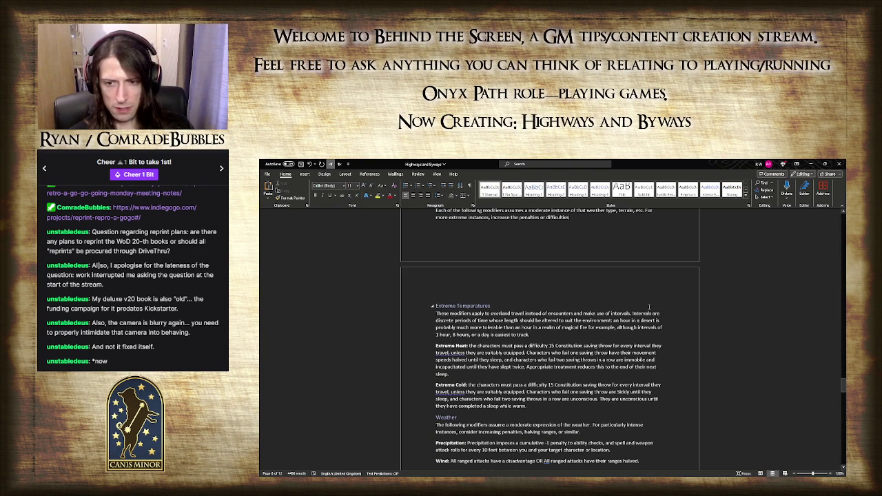
text(, halve)
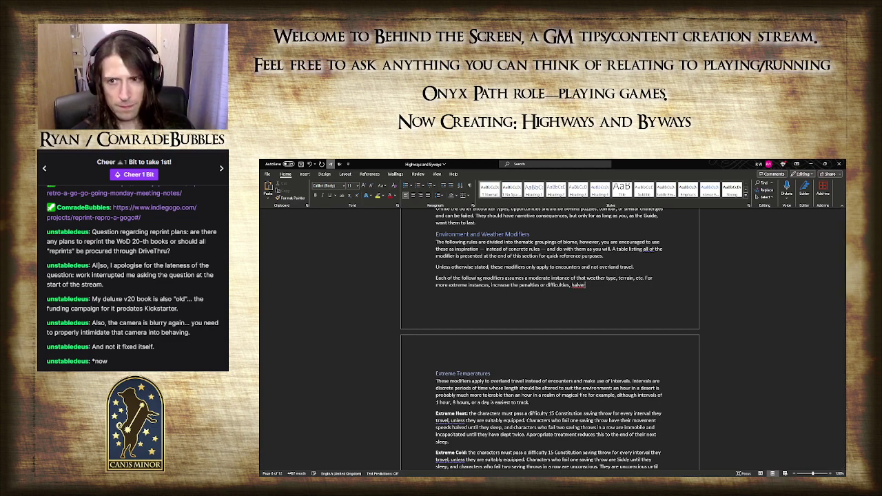
text( ranges, or othe)
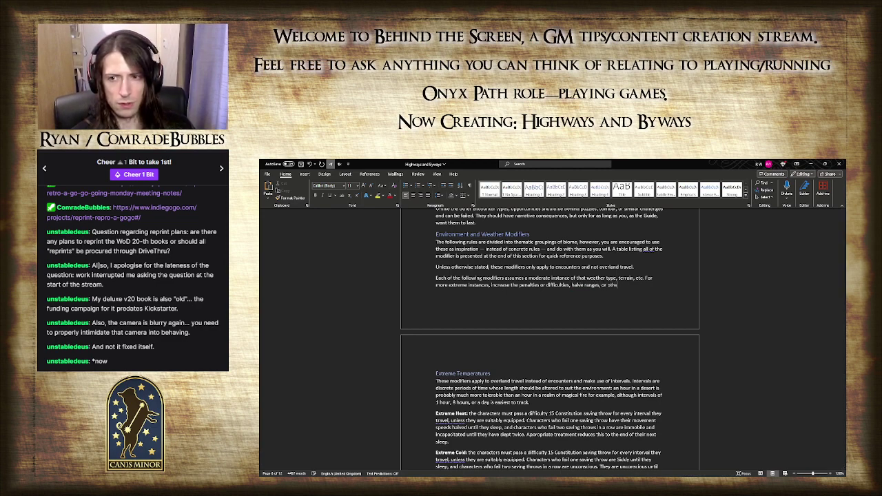
text(rwise worsen)
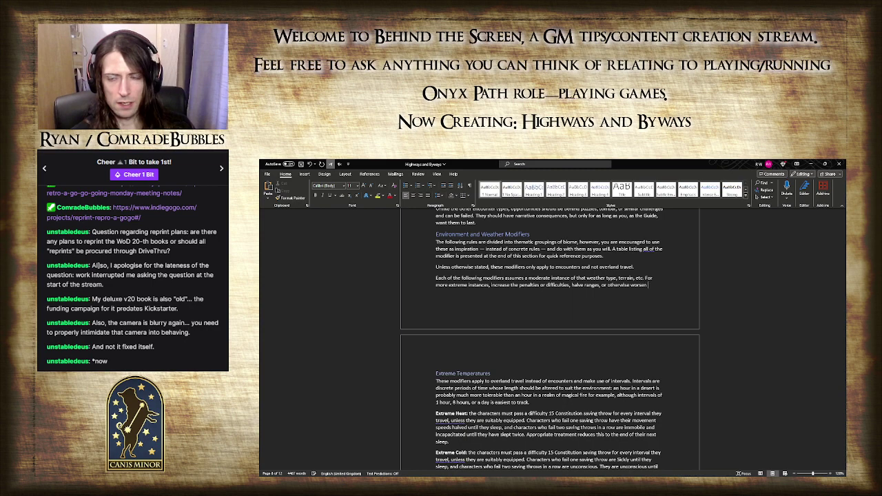
text( the effect.)
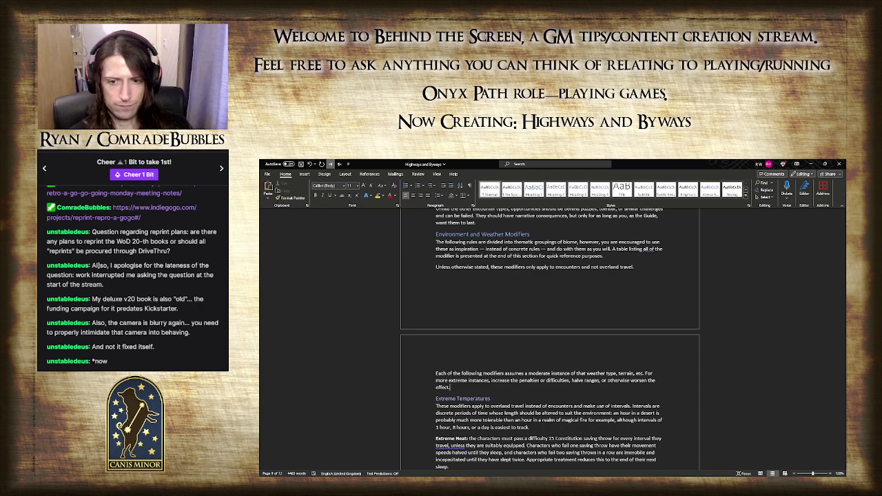
- Delete the introductory paragraphs under the Weather and Terrain headings
scroll(590, 409, down, 4)
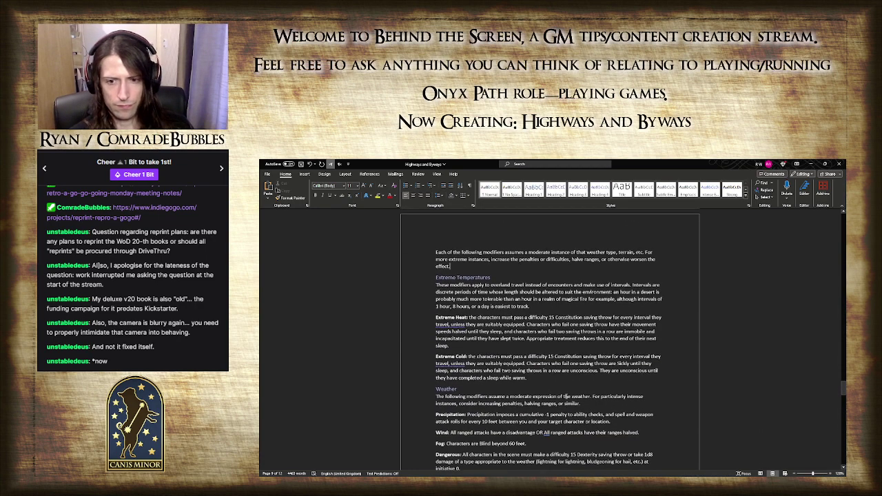
drag(583, 404, 428, 396)
key(Delete)
scroll(428, 396, down, 3)
scroll(544, 340, down, 2)
triple_click(446, 354)
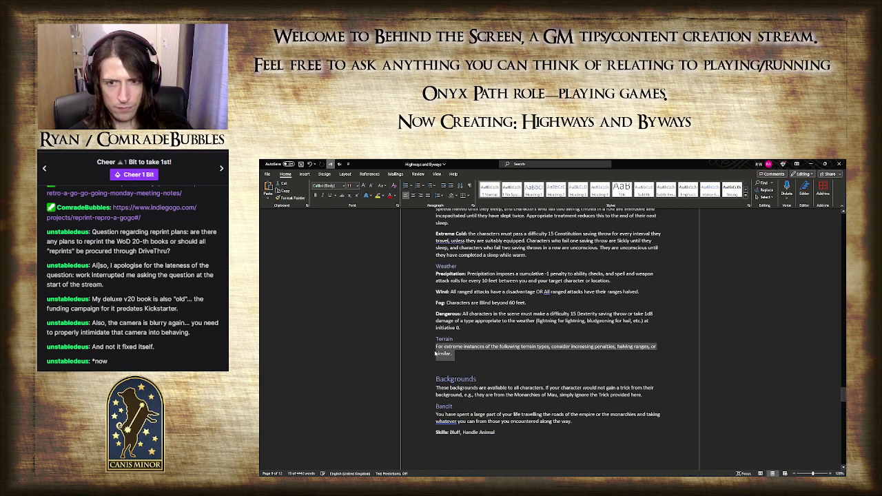
key(Delete)
- Start an entry under the Terrain heading with the bold label "Treacherous:"
key(ctrl+b)
text(Treacherous)
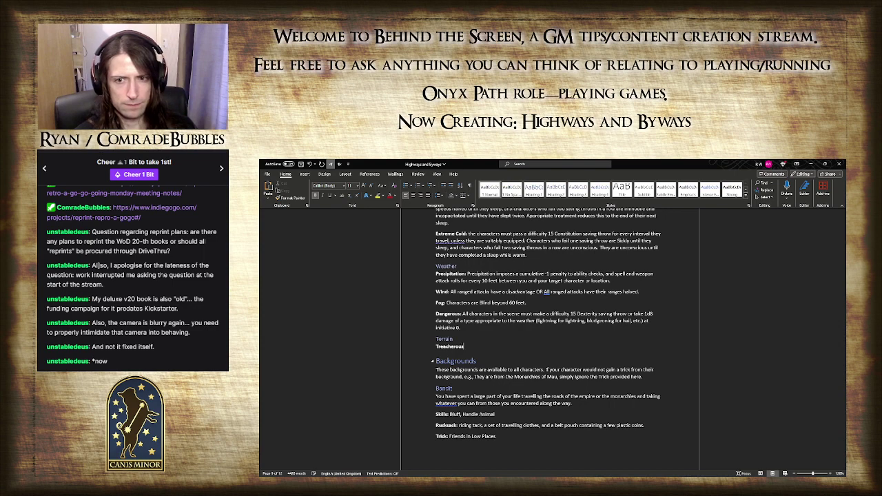
text(:)
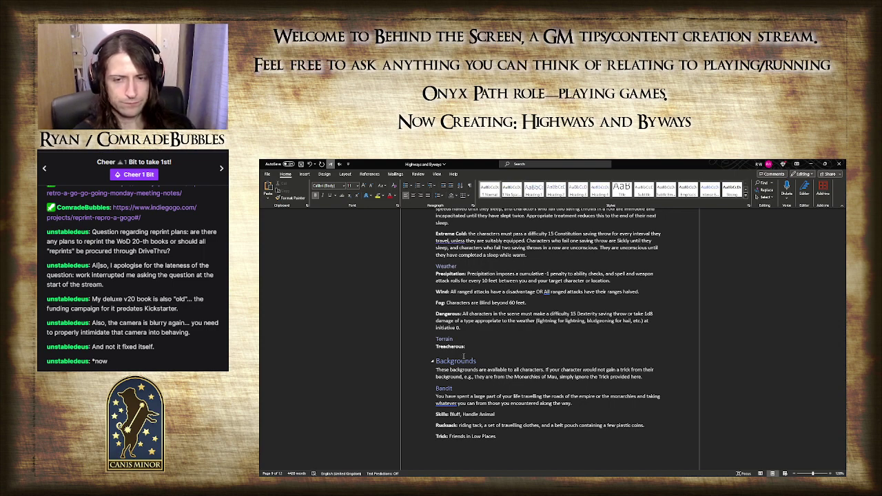
- Add the paragraph "As it's sometimes better to keep things simple, the general terrain modifier is included here." directly under the Terrain heading
click(462, 339)
key(Return)
text(As it)
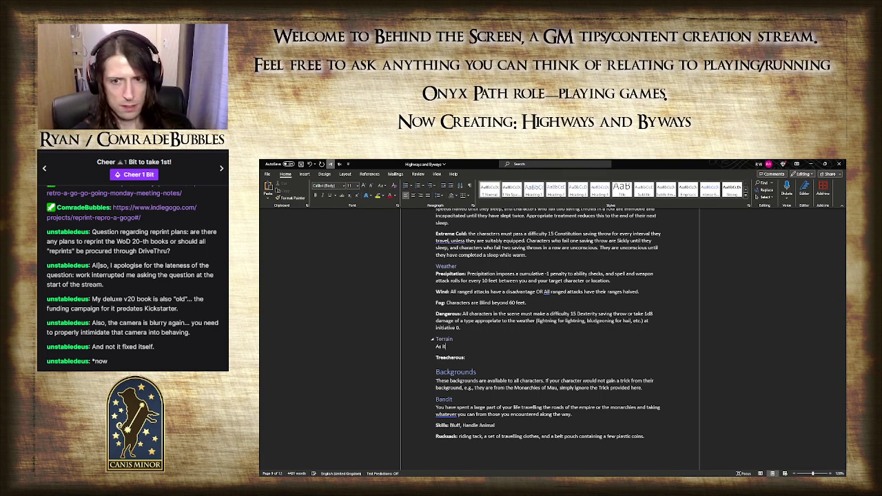
text('s smometimes better to keep things simple, the general )
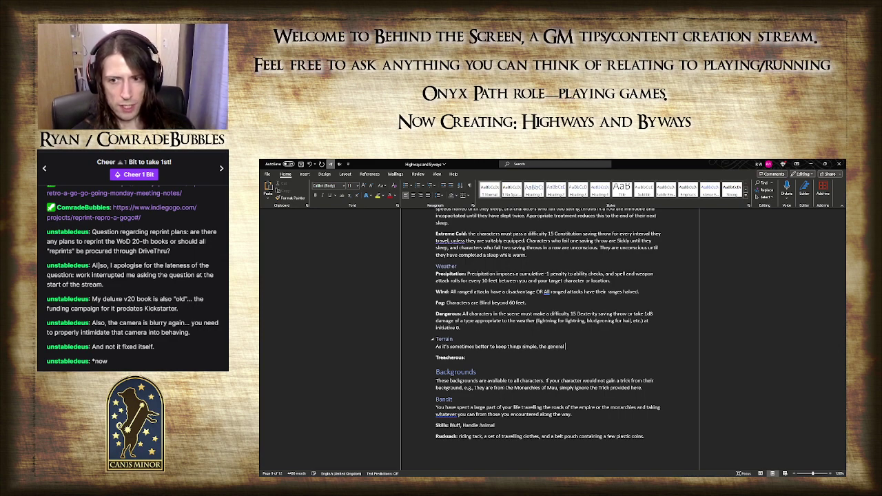
text(terrain mod)
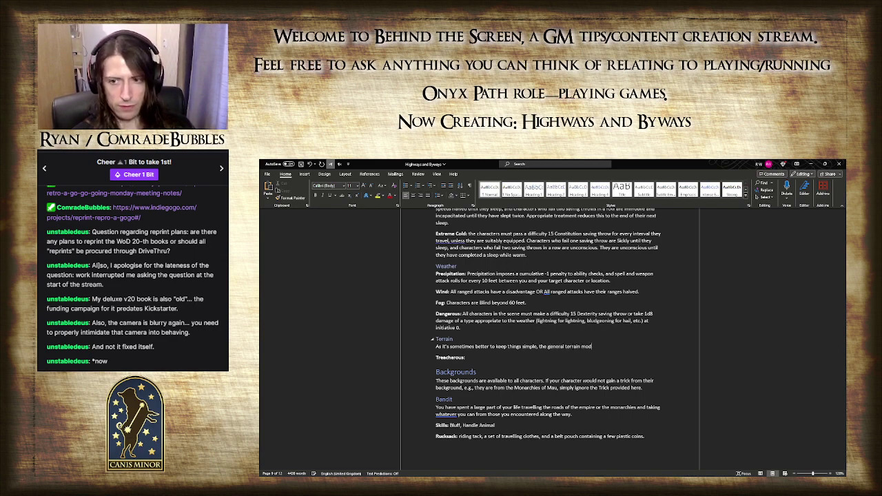
text(ifier is)
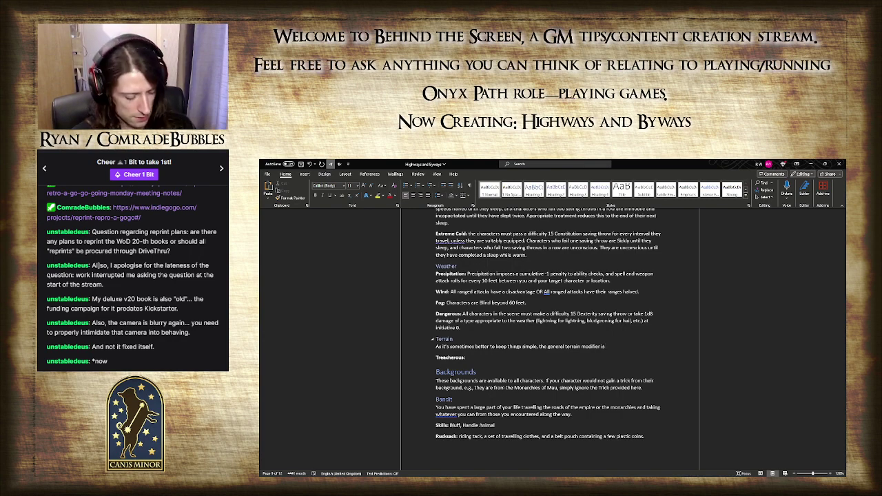
text( included here)
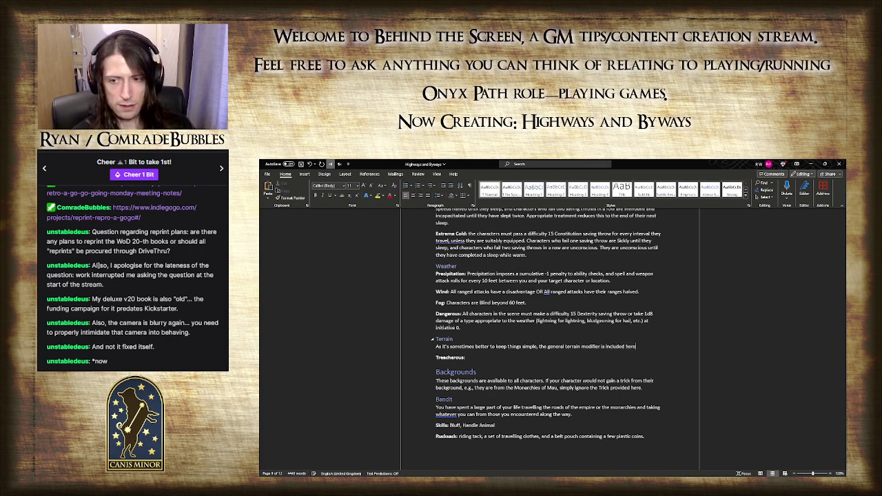
text(.)
- Add an entry above Treacherous with the bold label "Difficult:" and the regular text "All movement speeds are halved."
key(Return)
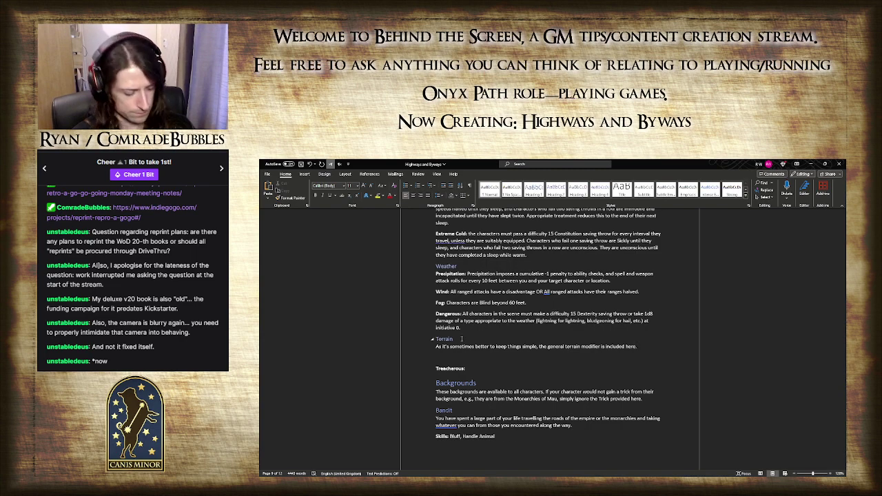
key(ctrl+b)
text(Difficul)
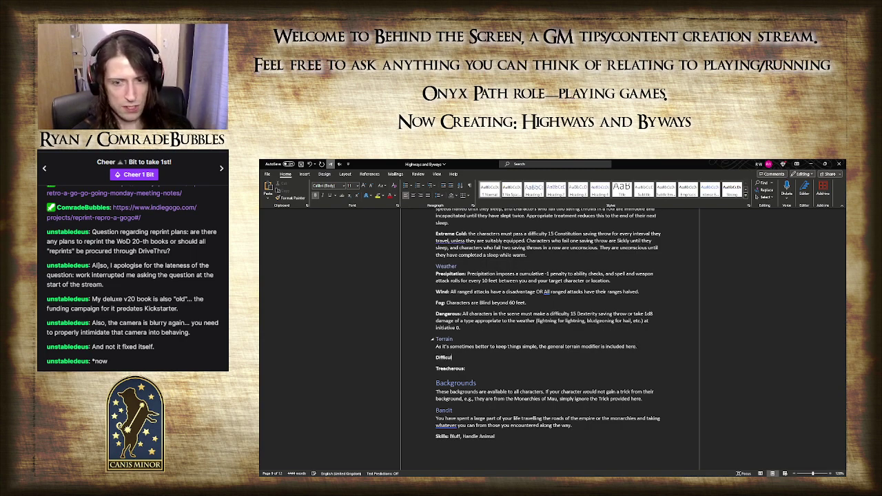
text(t:)
key(ctrl+b)
text(All m)
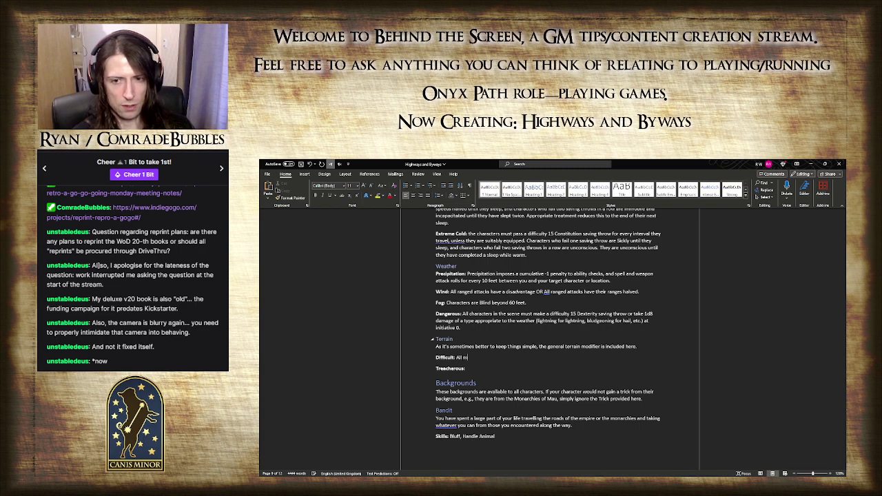
text(ovement sp)
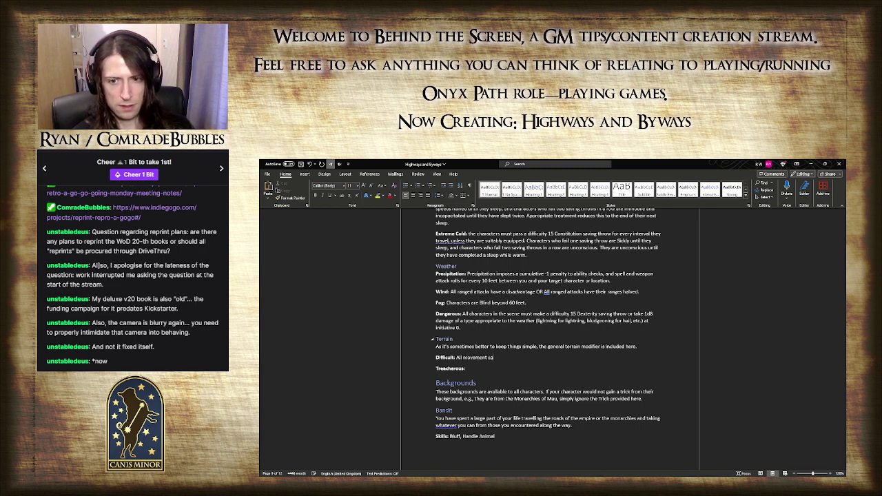
text(eeds are halved.)
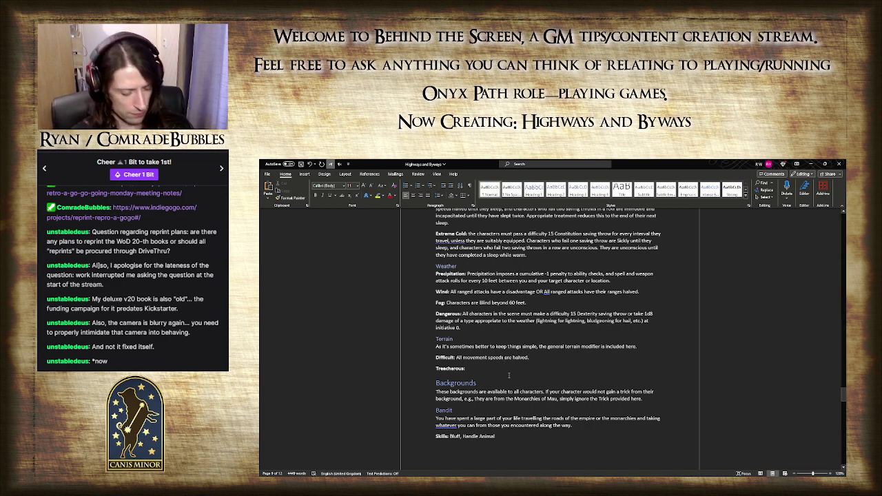
- Insert "across the terrain's surface" after "All movement speeds" in the Difficult entry
click(505, 357)
text(acro)
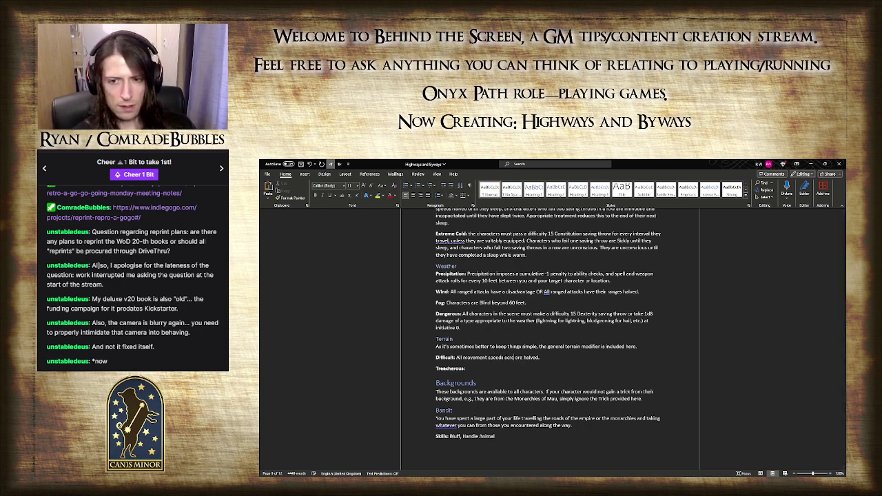
text(ss the )
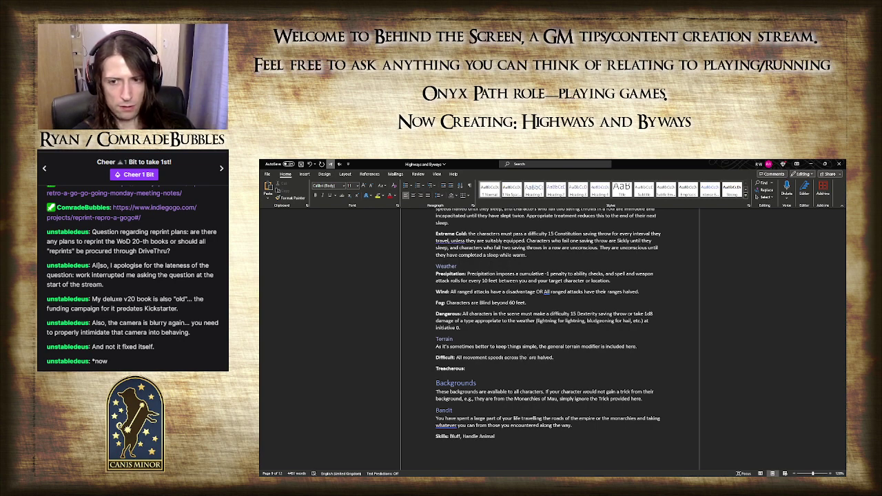
text(ter)
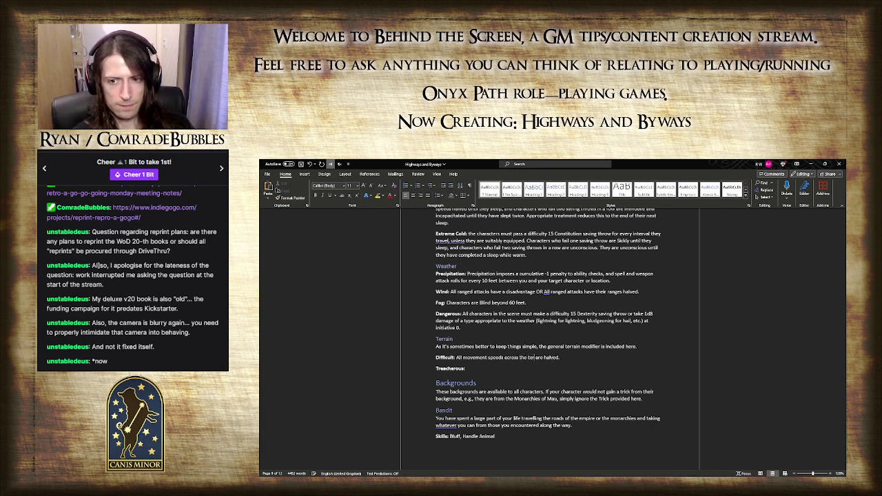
text(rain)
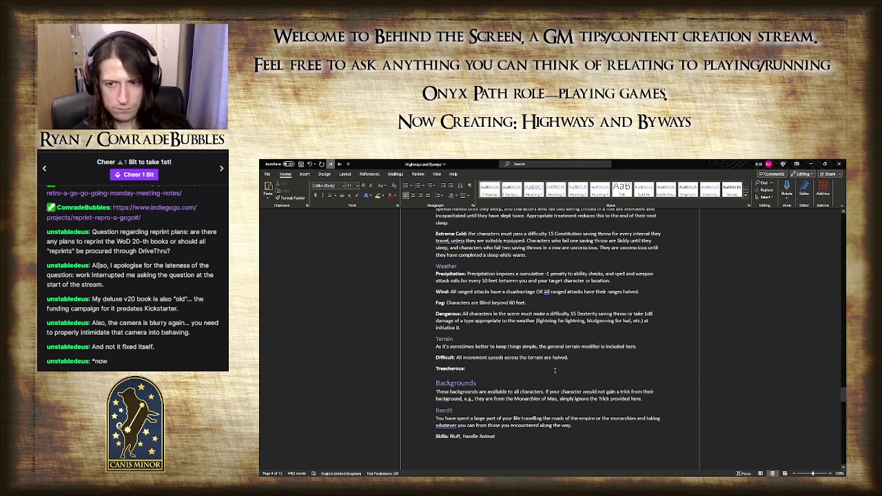
text('s su)
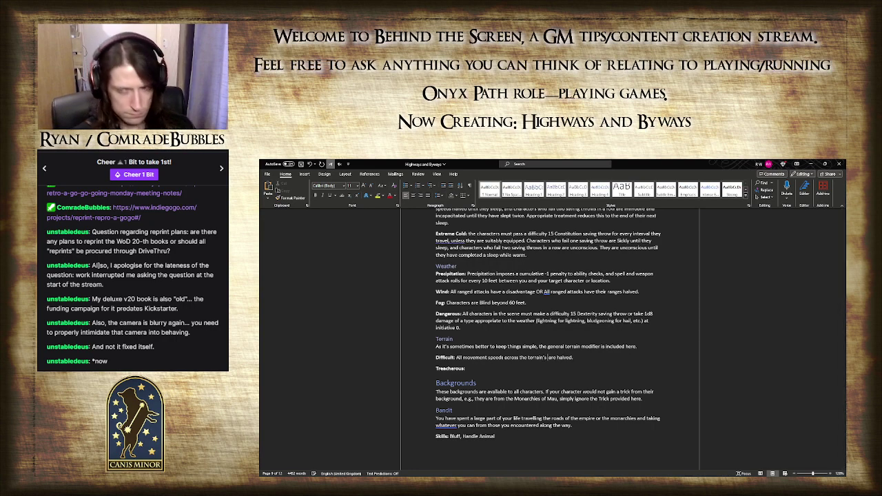
text(rface)
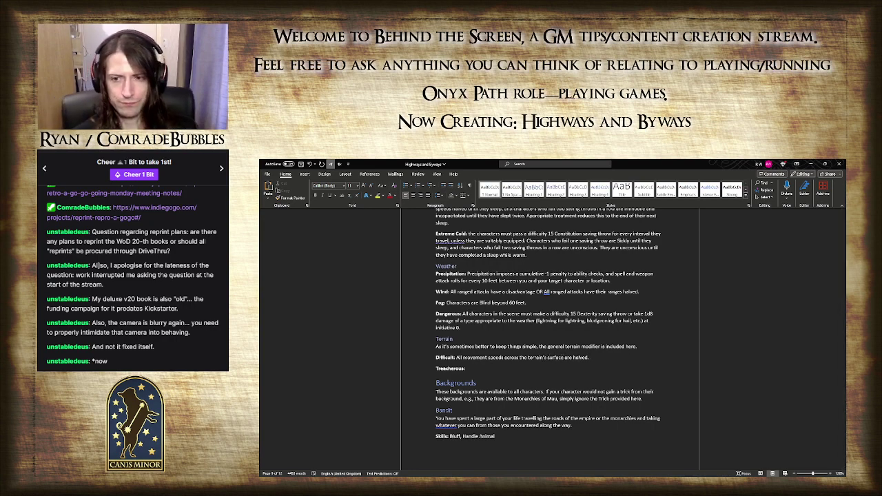
- Insert "(Difficult)" after "general terrain modifier" in the Terrain introduction
click(600, 347)
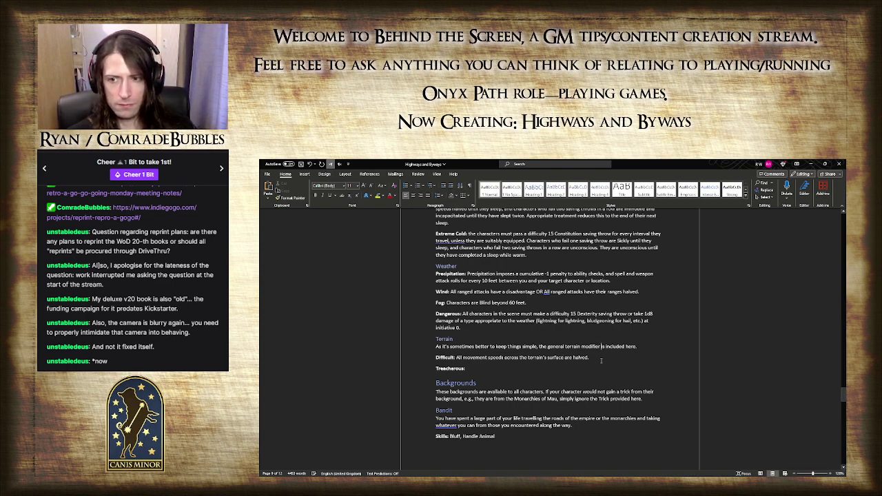
text((Diffic )
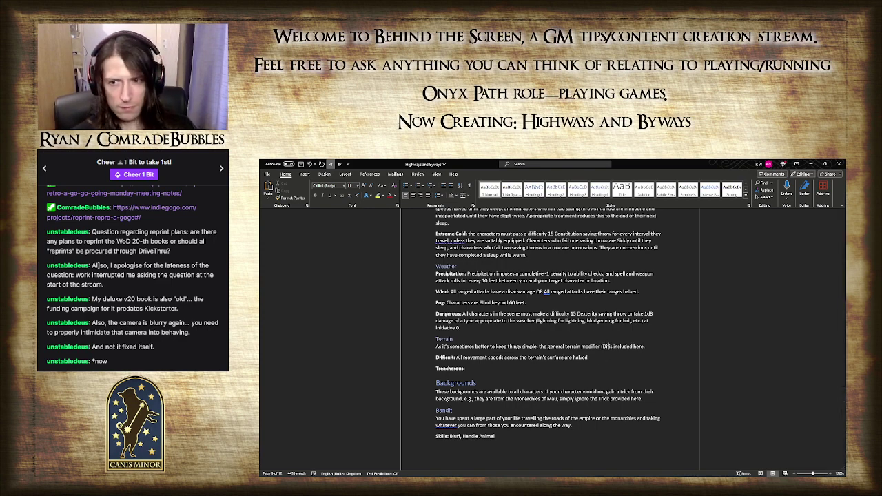
text(ult)
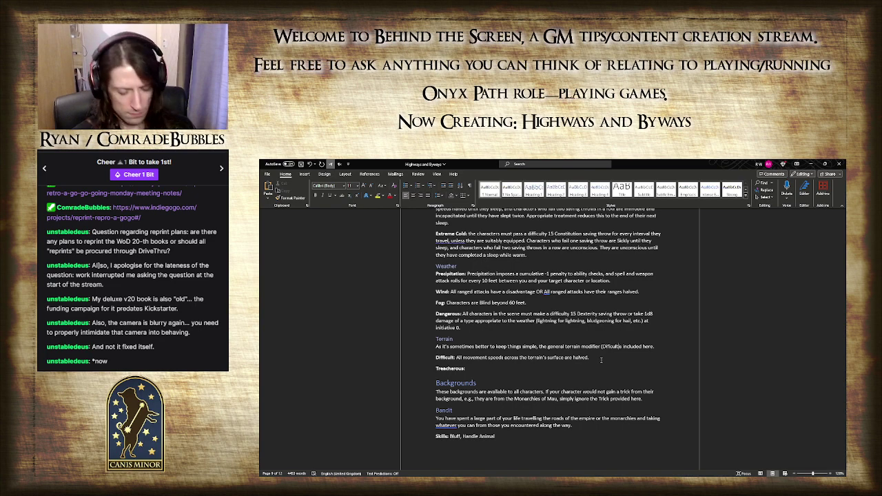
text())
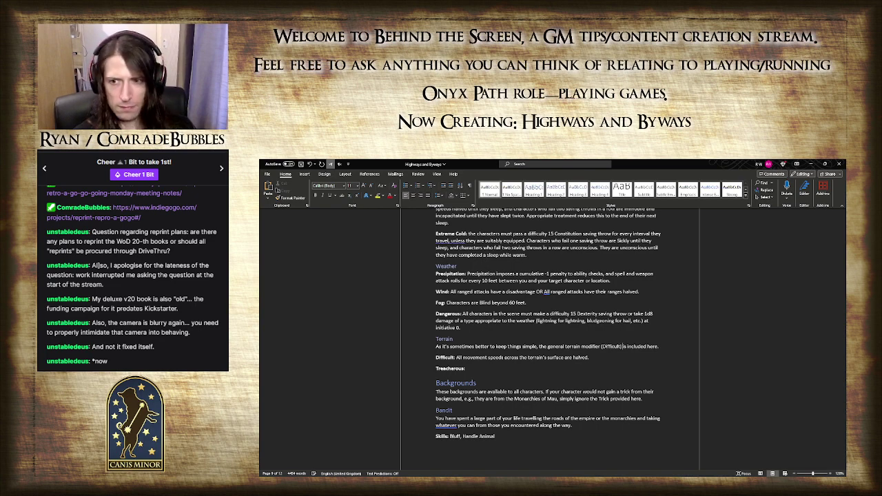
- Append "Flying characters treat the air as difficult terrain (see below)." to the Wind entry under Weather
click(653, 293)
text(Flying)
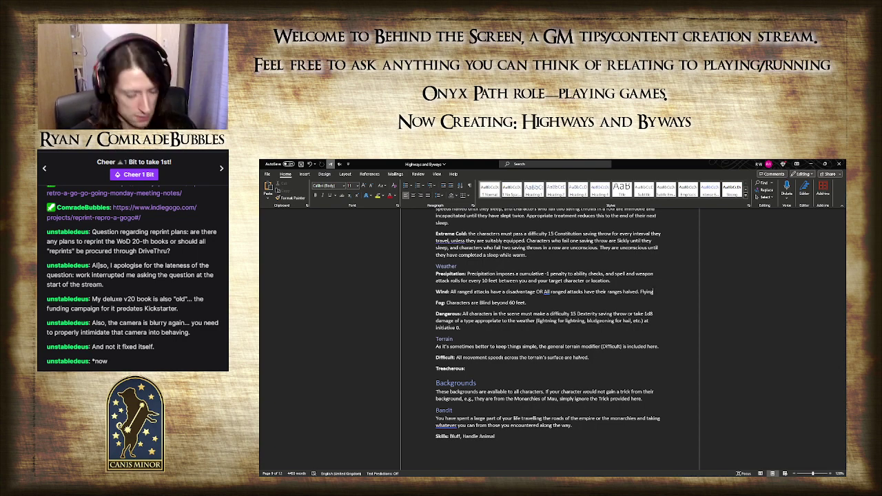
text(characters i)
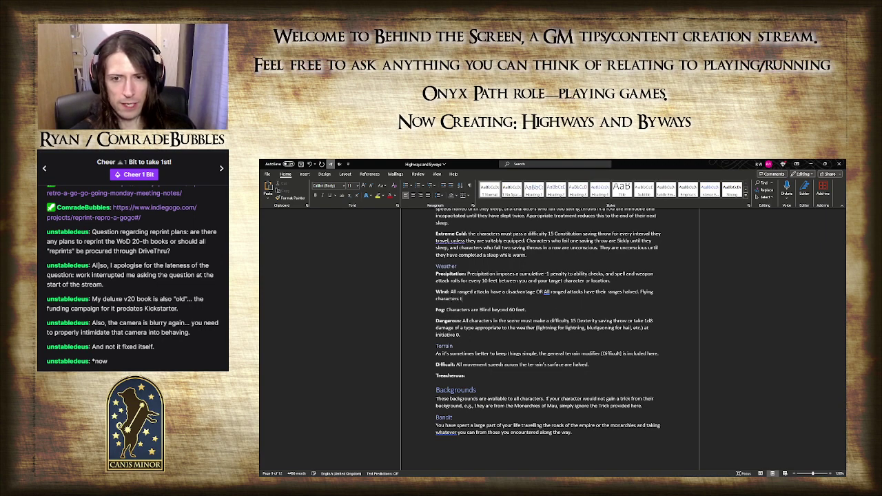
key(BackSpace)
text(treat the wai)
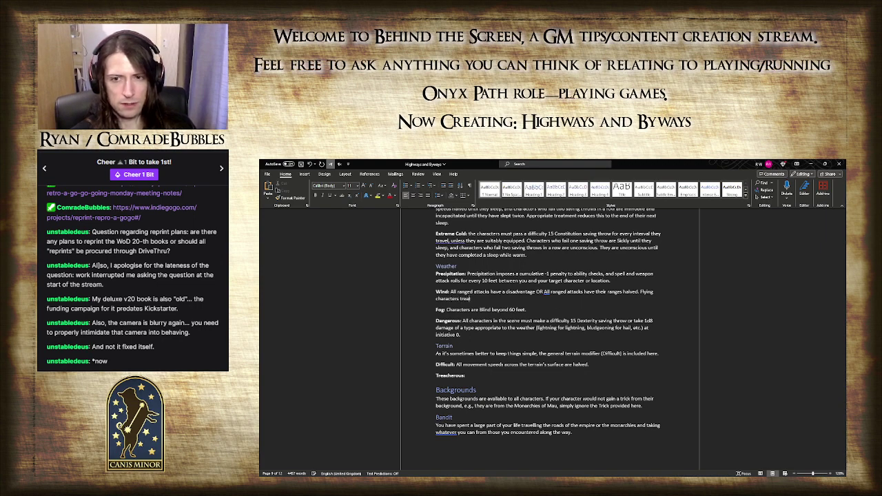
key(BackSpace)
key(BackSpace)
key(BackSpace)
text(air as)
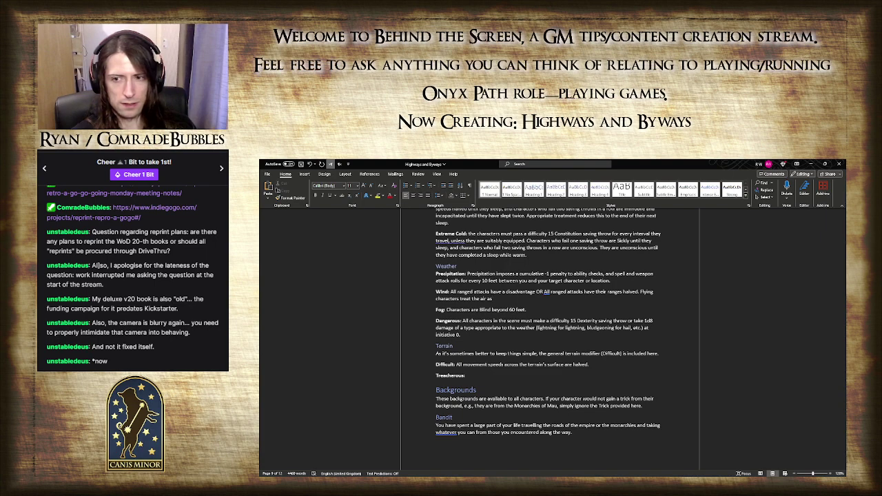
text( diffi)
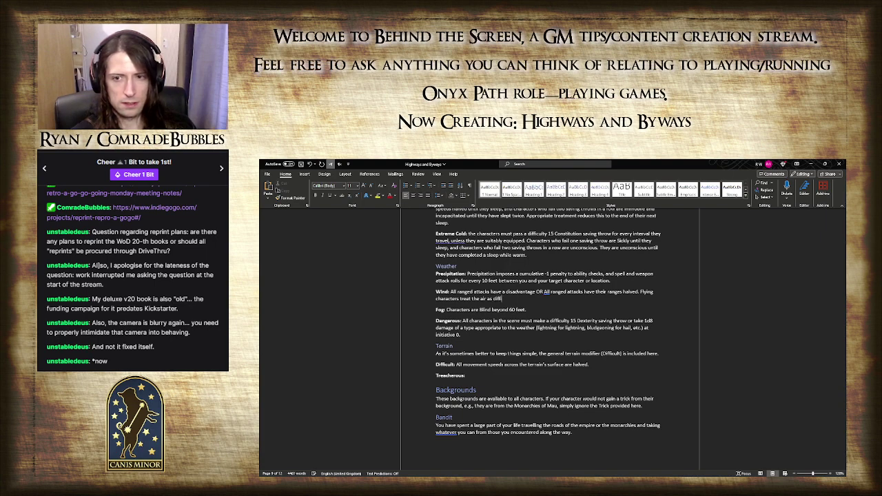
text(cult terrain)
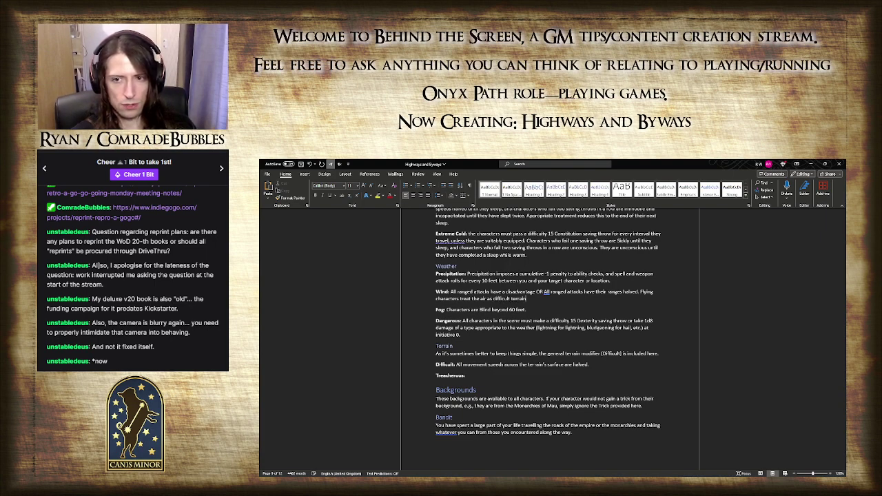
text( (see below).)
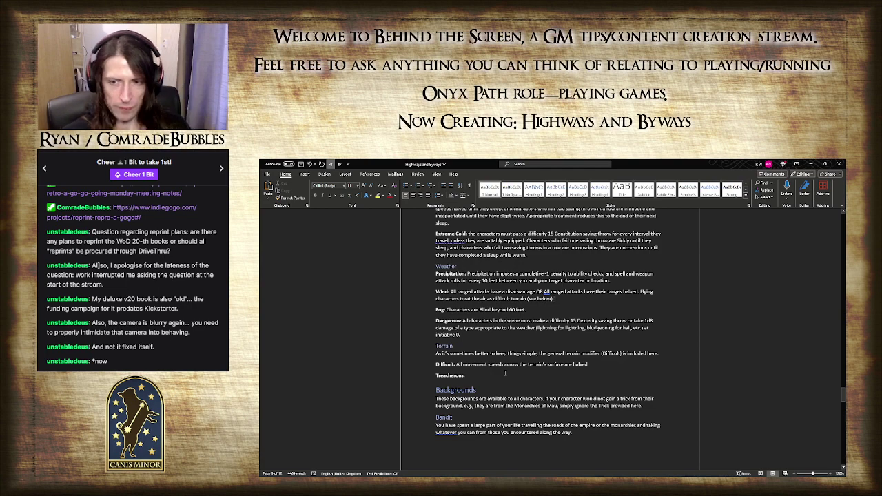
- Start another entry below Treacherous with the bold label "Unstable:"
click(496, 376)
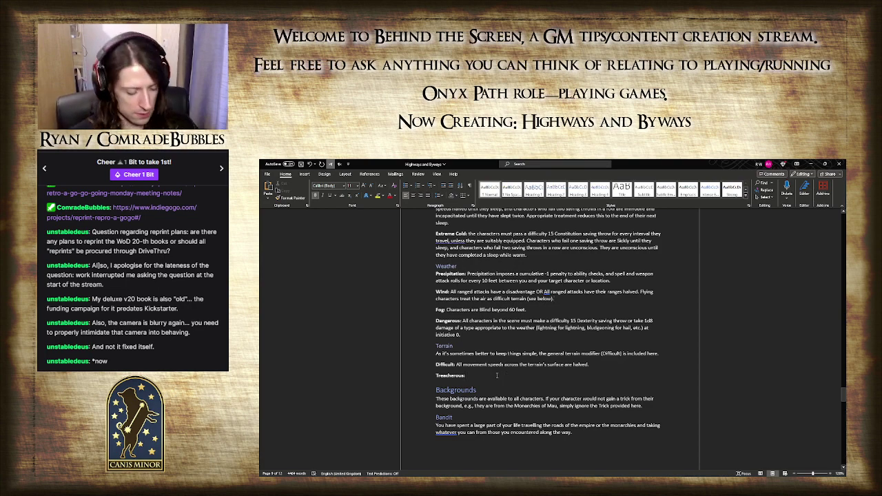
key(Return)
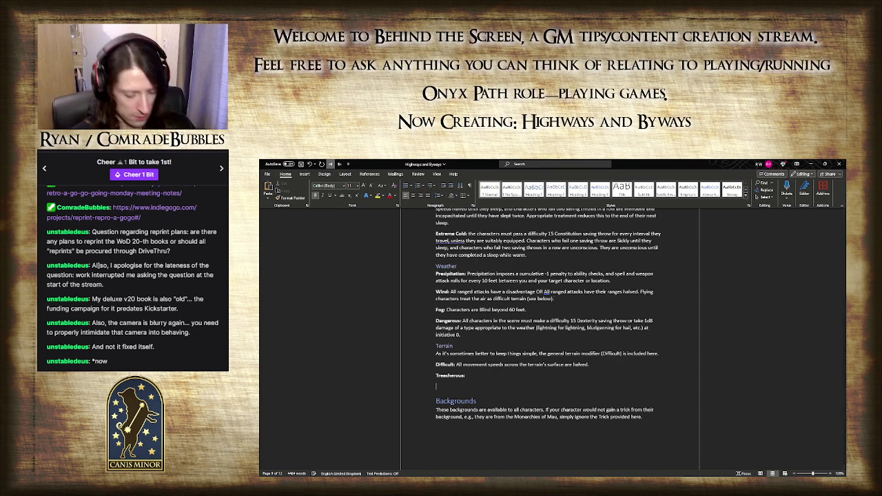
key(ctrl+b)
key(ctrl+b)
text(Unstable:)
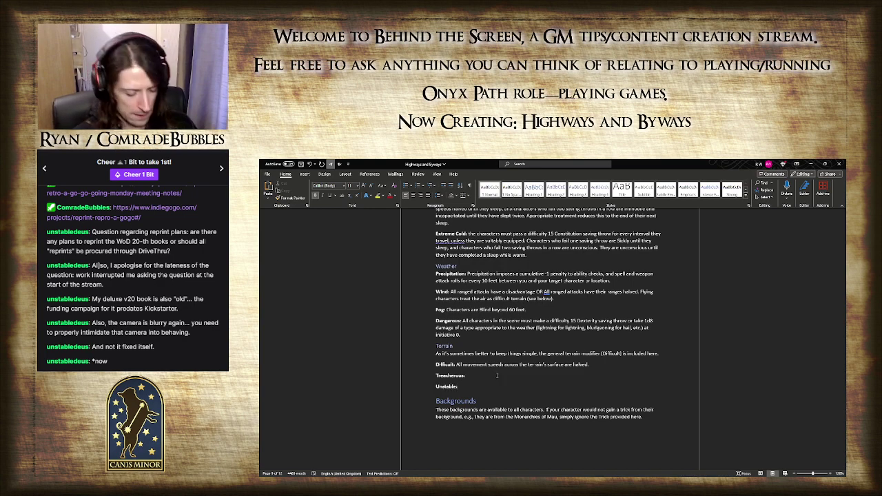
- Begin the Treacherous entry in non-bold text with "Characters moving further than their base walking speed must make a difficulty 15 Dexterity saving throw"
key(ctrl+b)
text(Characters moving)
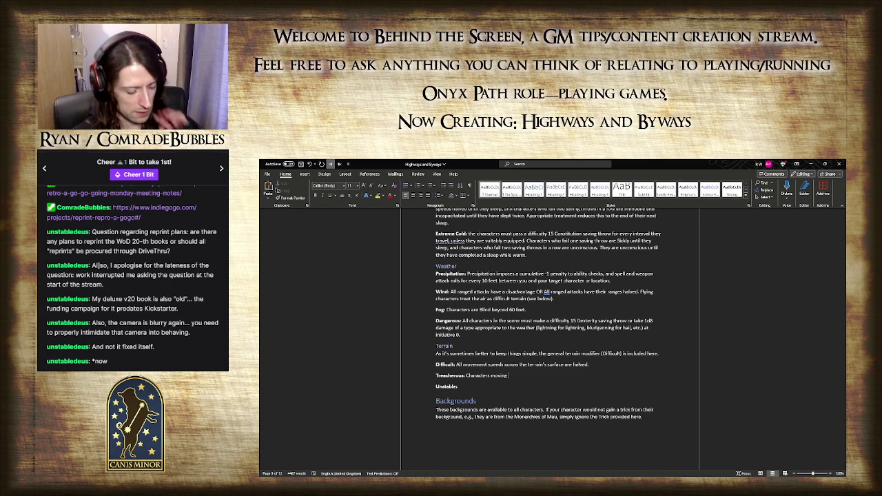
text( further than their base walking speed must)
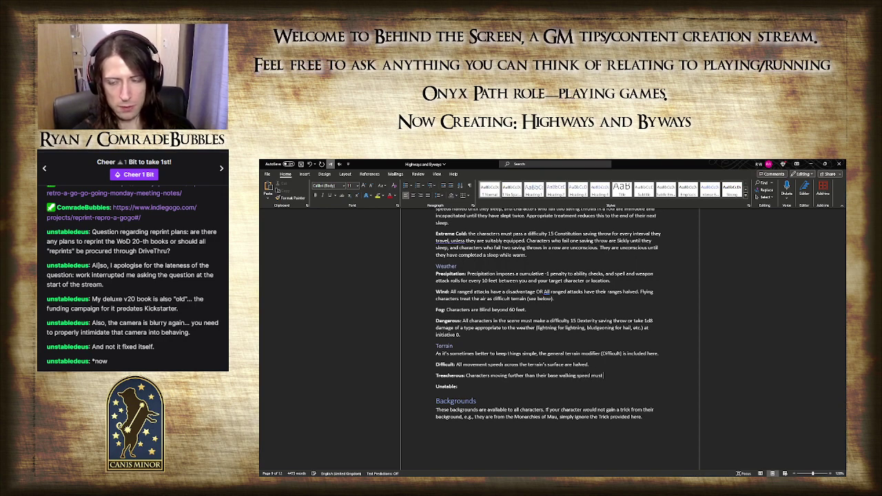
text( make a diffi)
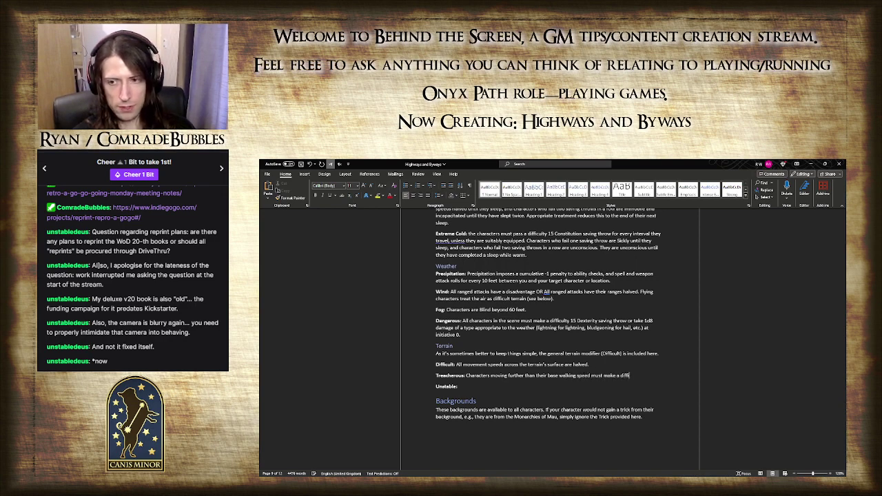
text(culty 15)
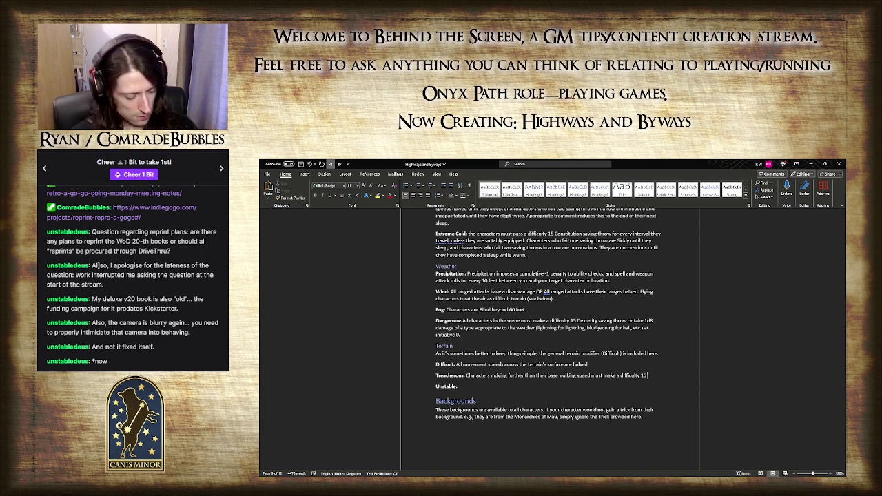
text( Dexter)
text(i)
key(BackSpace)
text(erity sa)
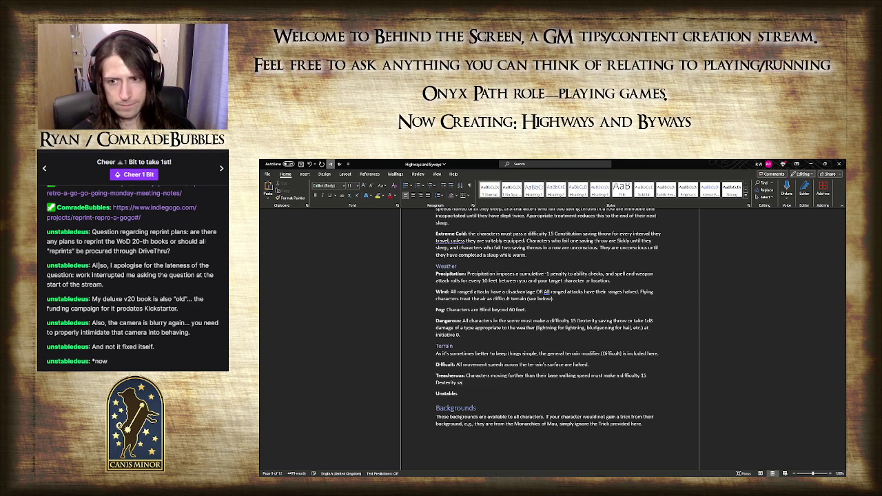
text(ving throw)
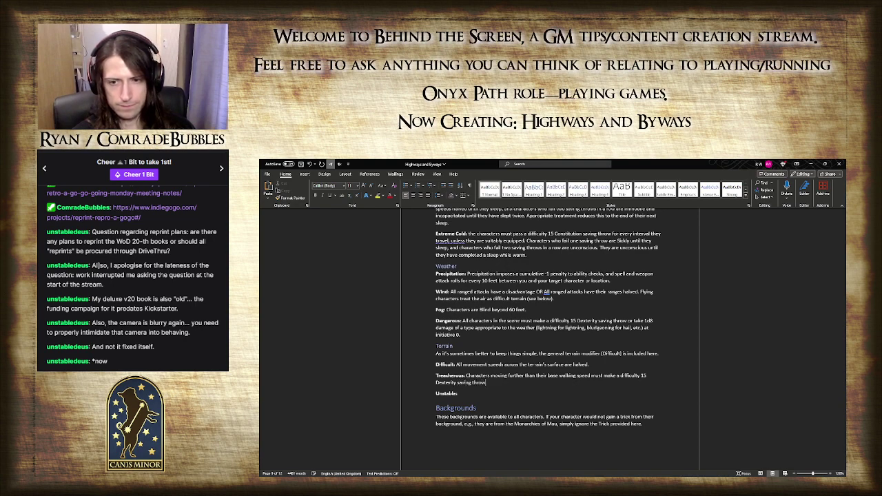
- Complete the Treacherous sentence with "or fall prone once they exceed that limit."
text( or fall p)
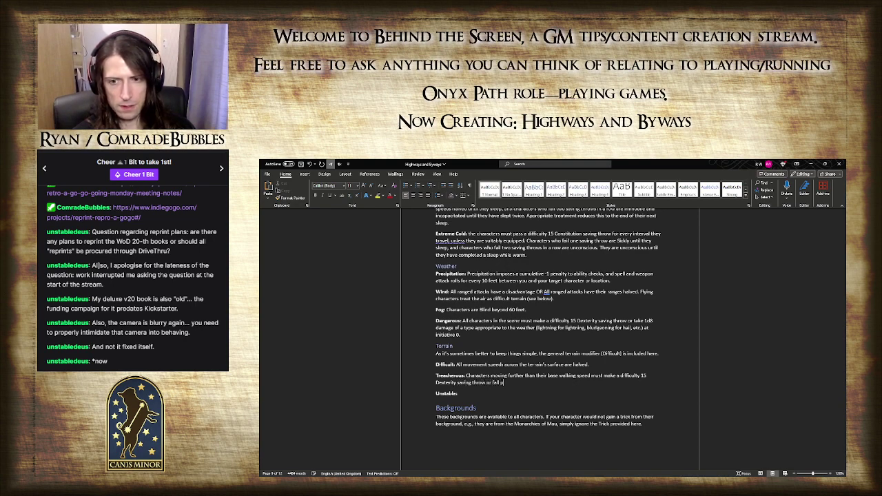
text(rone)
key(BackSpace)
key(BackSpace)
key(BackSpace)
text(one)
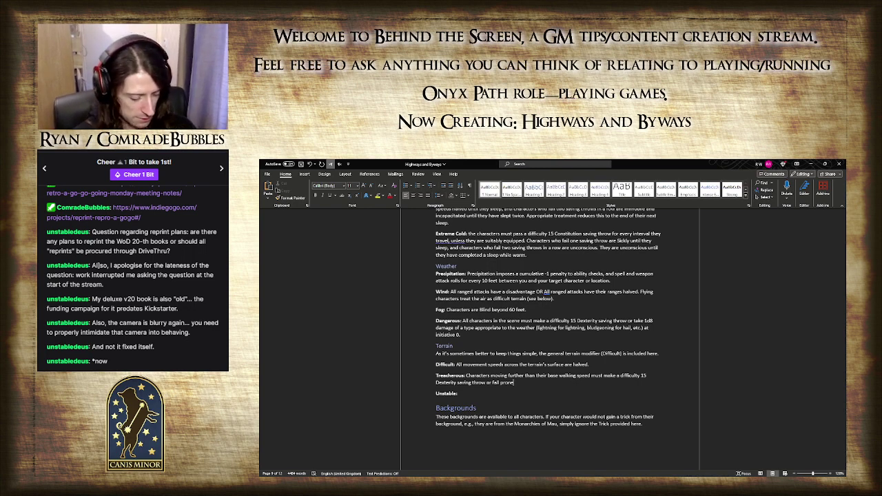
text(a)
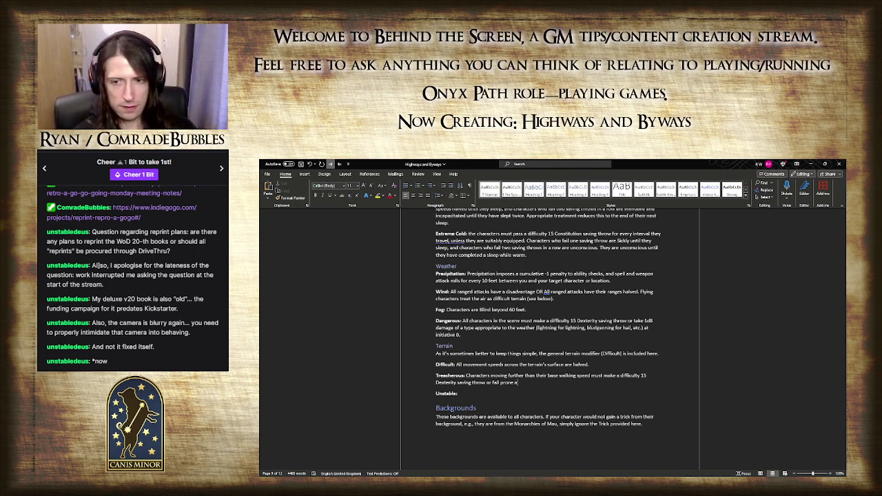
key(BackSpace)
text(once they)
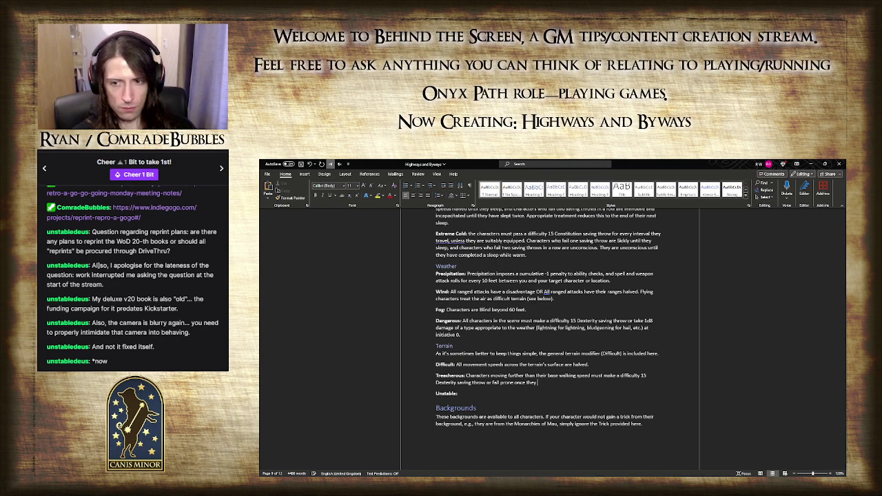
text( exceed that limit.)
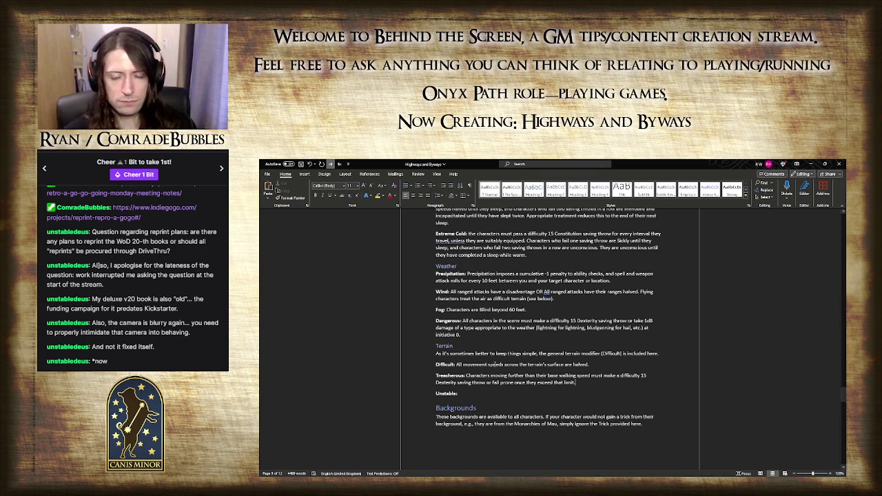
- Try reusing the whole Treacherous rule text as the wording of the Unstable entry
click(475, 397)
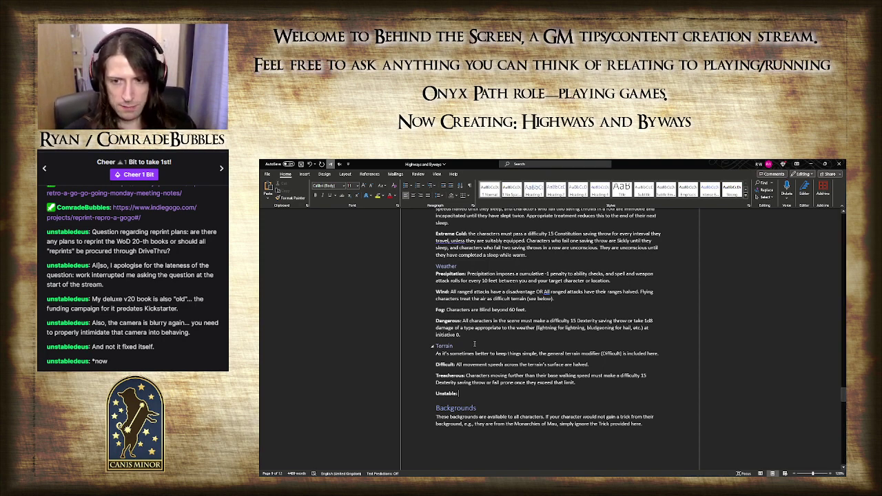
drag(579, 383, 474, 374)
key(ctrl+c)
click(476, 396)
key(ctrl+v)
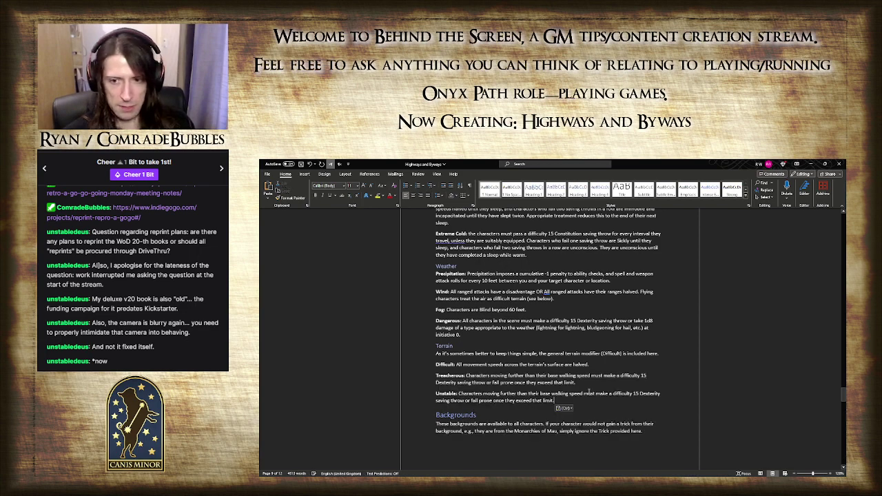
drag(576, 383, 476, 377)
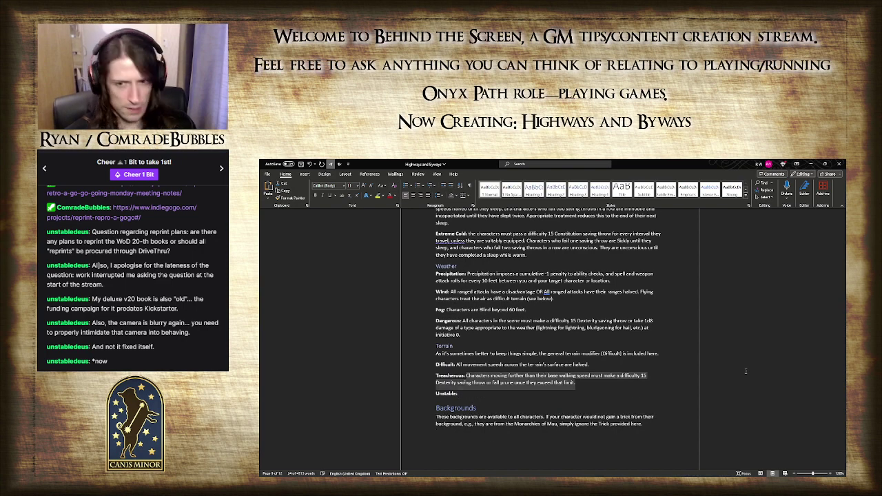
key(ctrl+z)
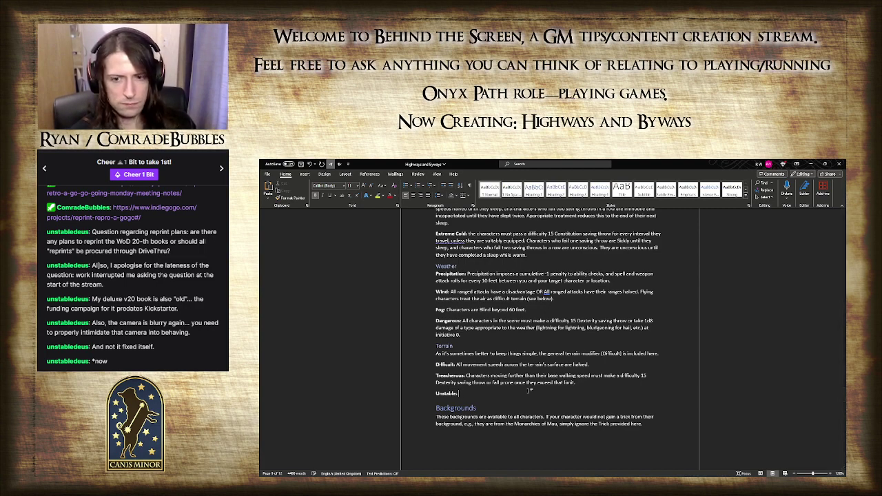
- Begin the Unstable entry with "All characters on the affected terrain must make a"
text(All characte)
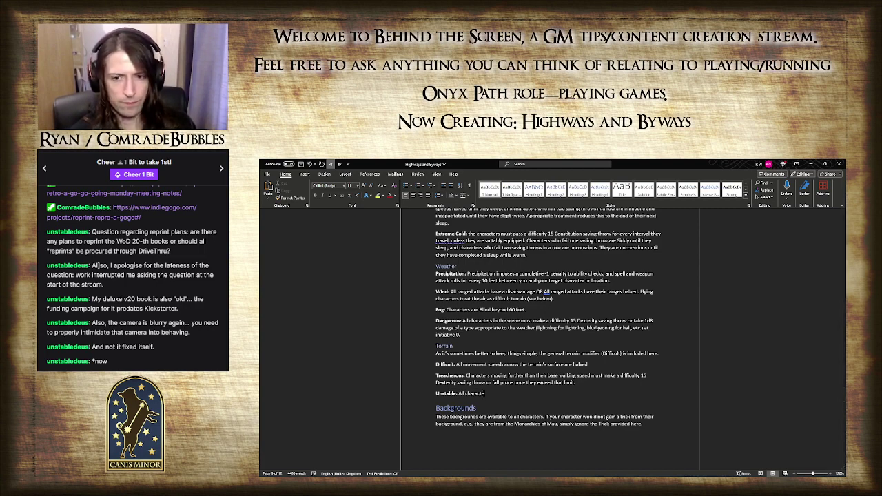
text(rs in the groun)
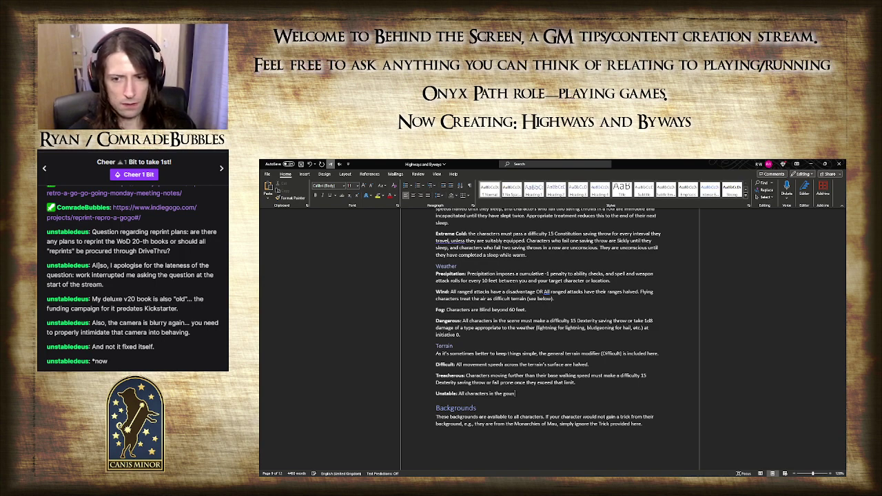
key(BackSpace)
key(BackSpace)
key(BackSpace)
key(BackSpace)
key(BackSpace)
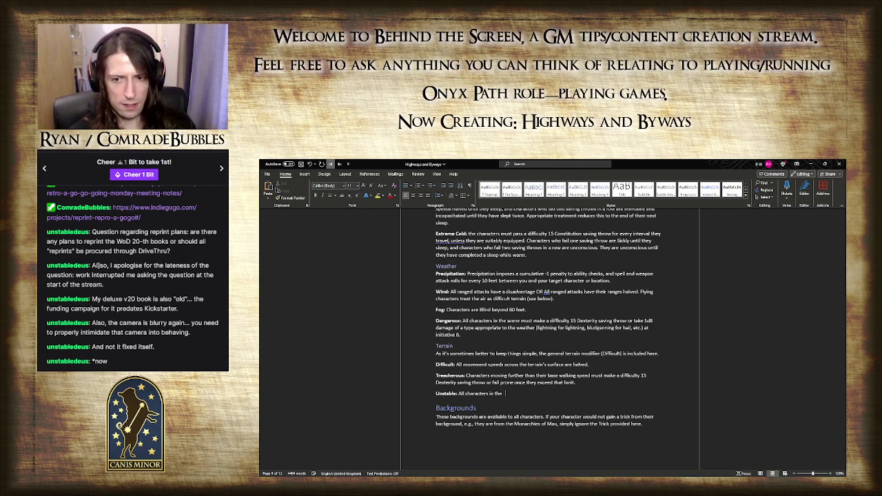
key(BackSpace)
key(BackSpace)
key(BackSpace)
key(BackSpace)
key(BackSpace)
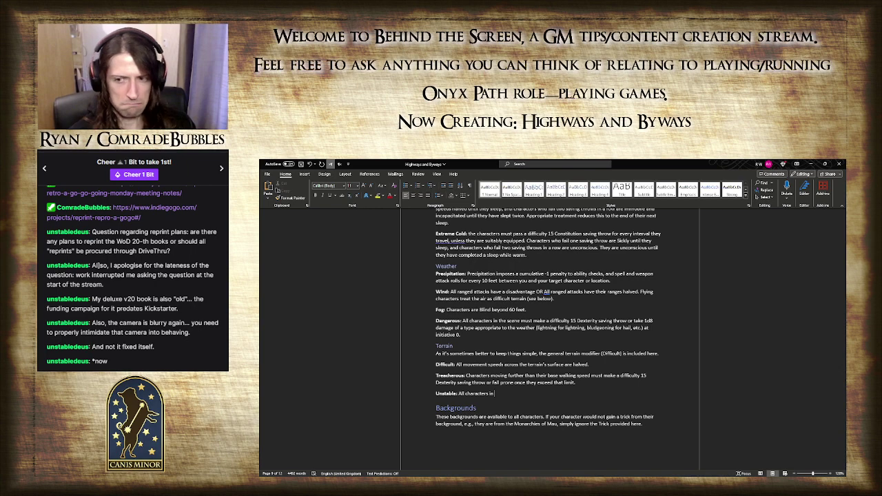
key(BackSpace)
key(BackSpace)
text(on the a)
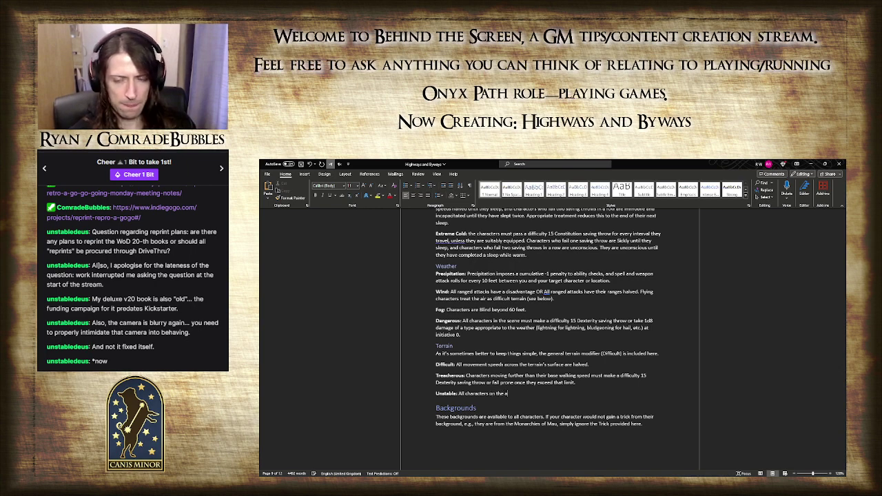
text(ffected ter)
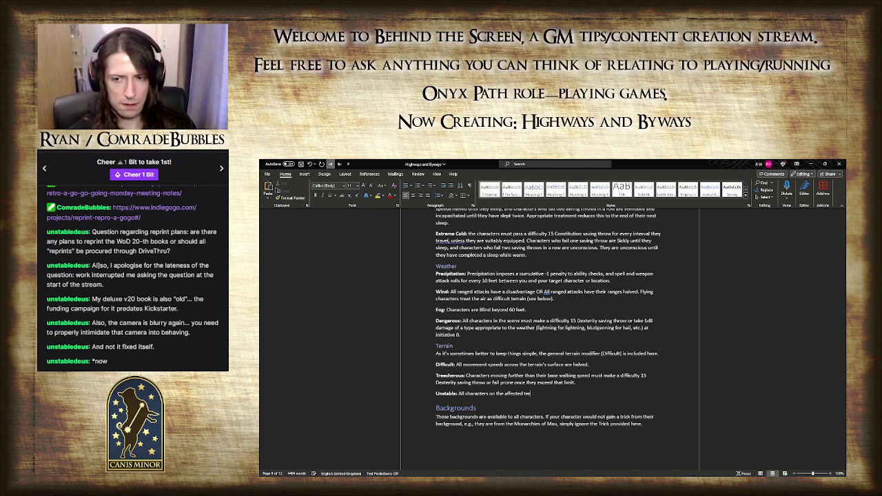
text(rain)
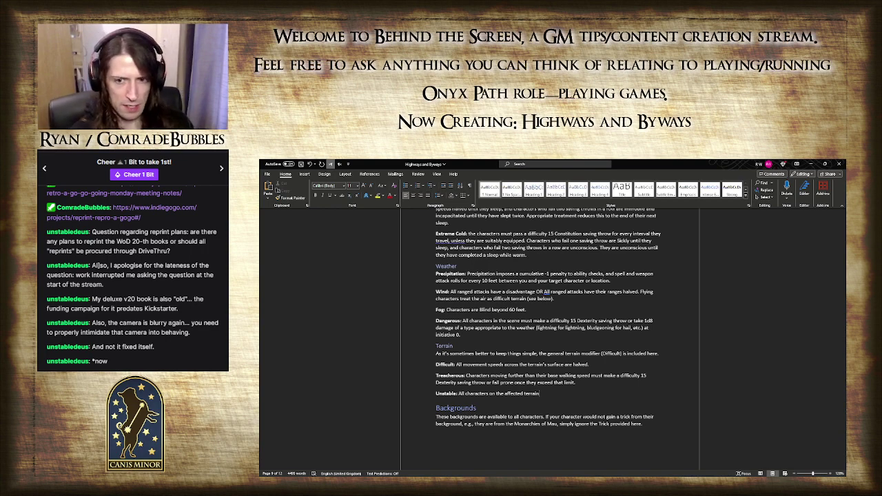
text(must)
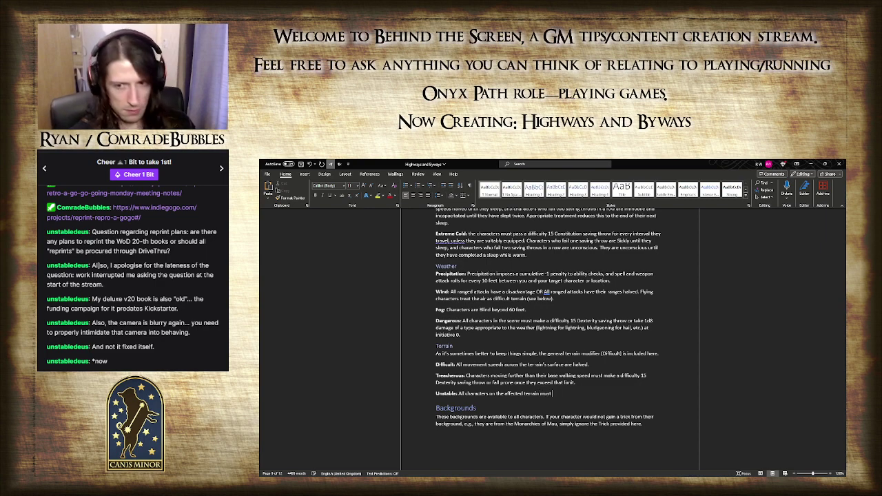
text( make a)
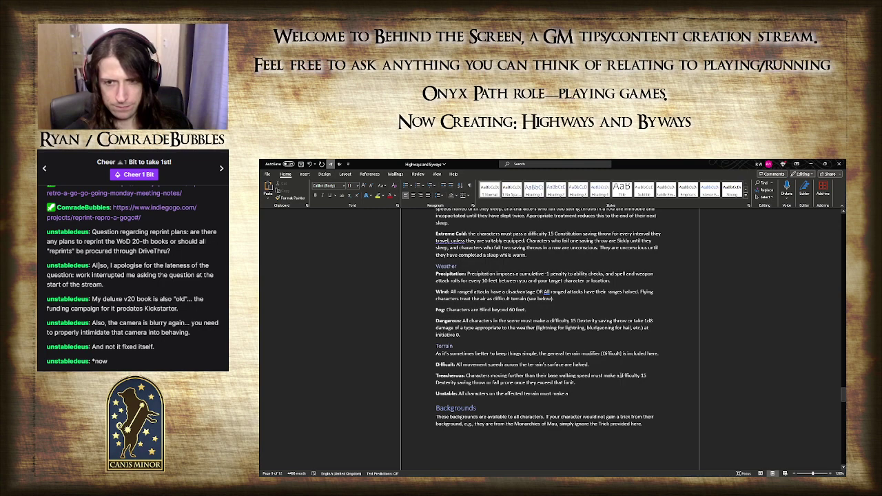
- Copy "difficulty 15 Dexterity saving throw or" from the Treacherous entry to the end of the Unstable sentence
drag(620, 375, 492, 383)
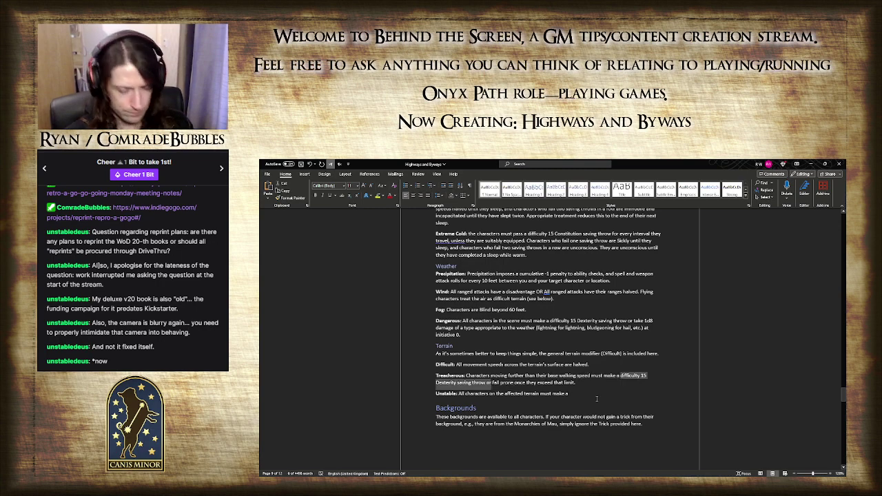
key(ctrl+c)
click(568, 393)
key(ctrl+v)
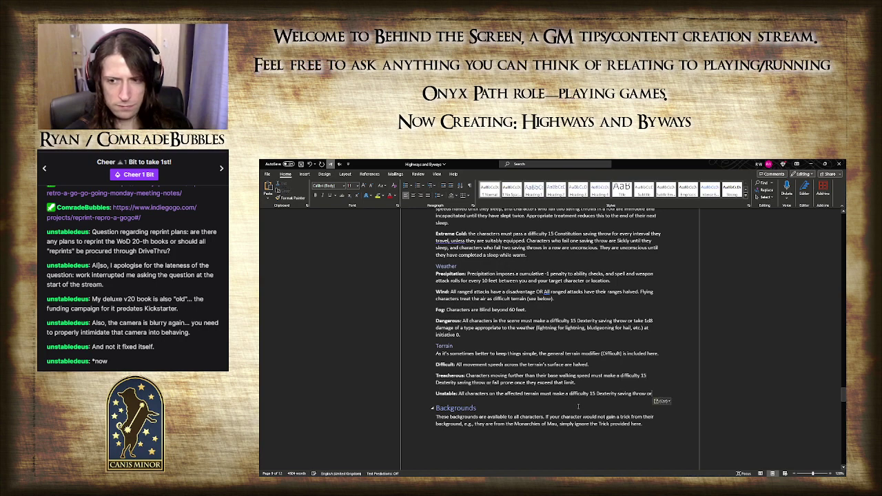
key(Escape)
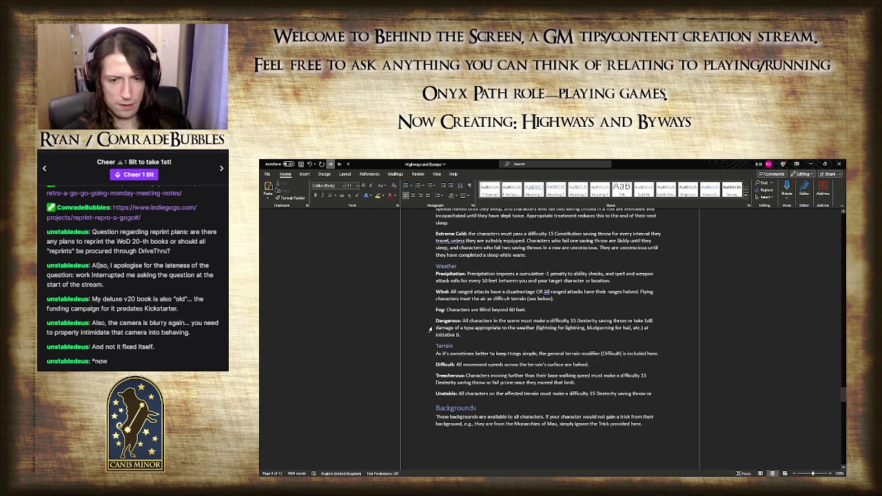
- Continue the Unstable sentence after "saving throw or" with "become immobile"
key(alt+Tab)
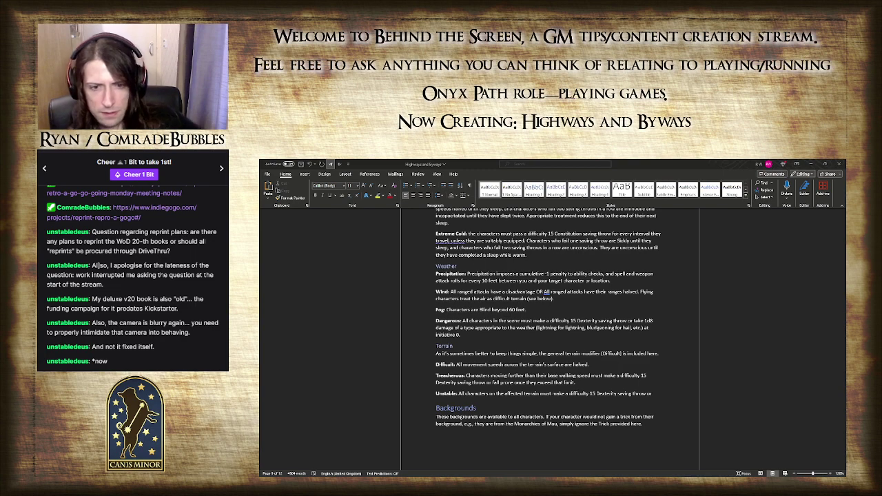
click(631, 447)
text(be Immob)
key(BackSpace)
key(BackSpace)
key(BackSpace)
key(BackSpace)
key(BackSpace)
key(BackSpace)
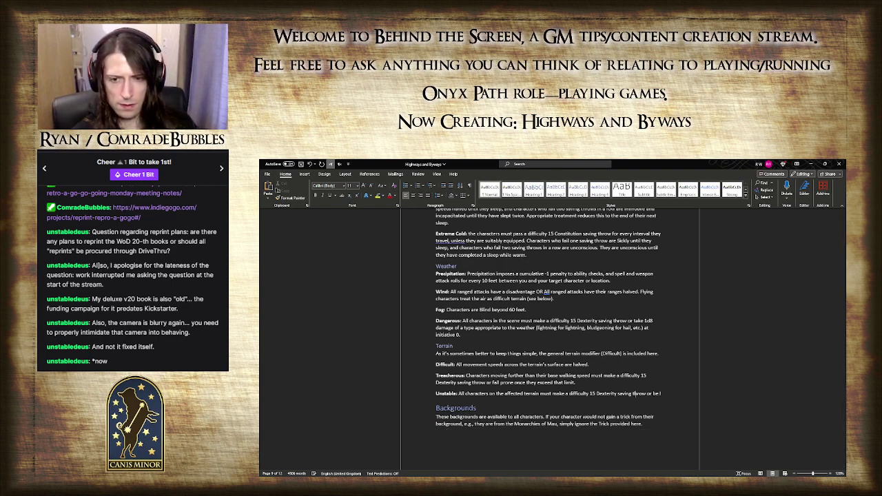
text(immobile)
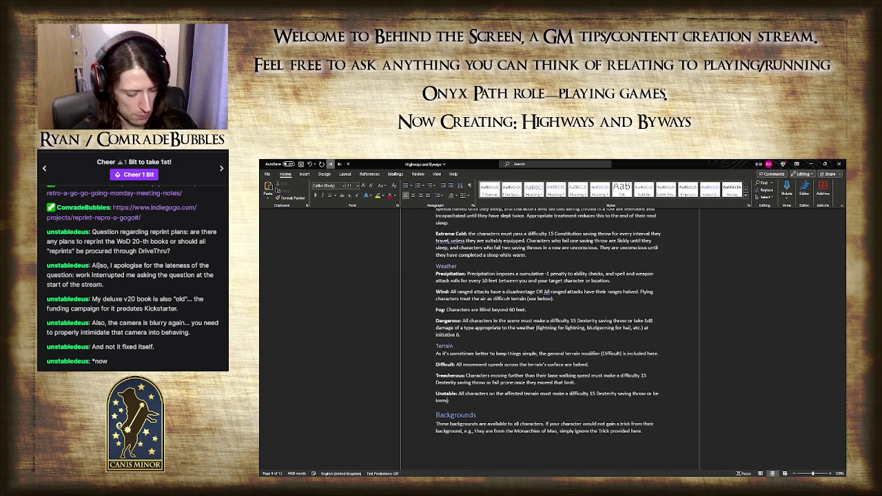
key(BackSpace)
text(ised)
key(BackSpace)
key(BackSpace)
key(BackSpace)
key(BackSpace)
key(BackSpace)
key(BackSpace)
key(BackSpace)
key(BackSpace)
key(BackSpace)
key(BackSpace)
key(BackSpace)
key(BackSpace)
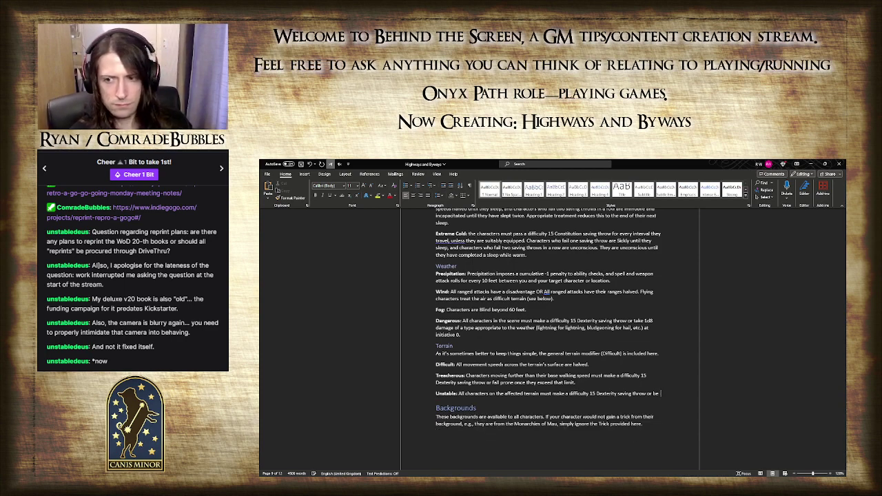
text(come imb)
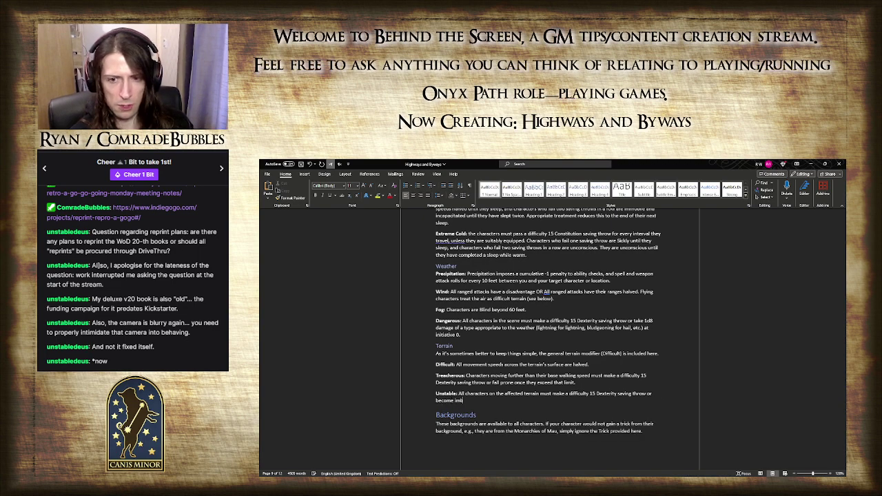
key(BackSpace)
text(mobile)
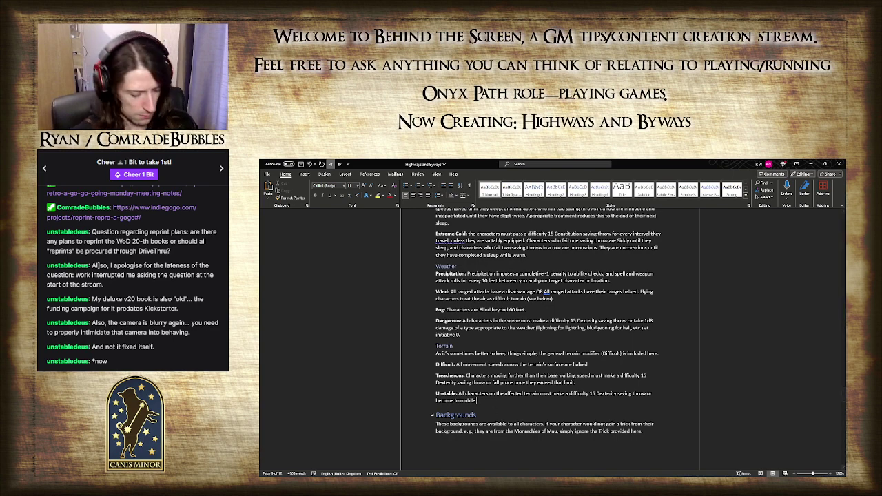
- Complete the Unstable sentence after "become immobile" with "as a hole, or similar, appears beneath them."
text(as the terrain)
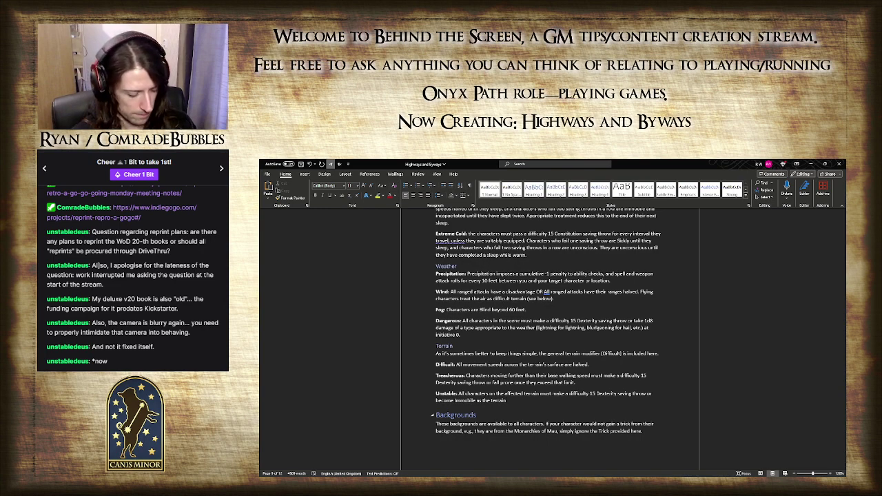
key(BackSpace)
key(BackSpace)
key(BackSpace)
key(BackSpace)
key(BackSpace)
key(BackSpace)
key(BackSpace)
key(BackSpace)
key(BackSpace)
key(BackSpace)
key(BackSpace)
key(BackSpace)
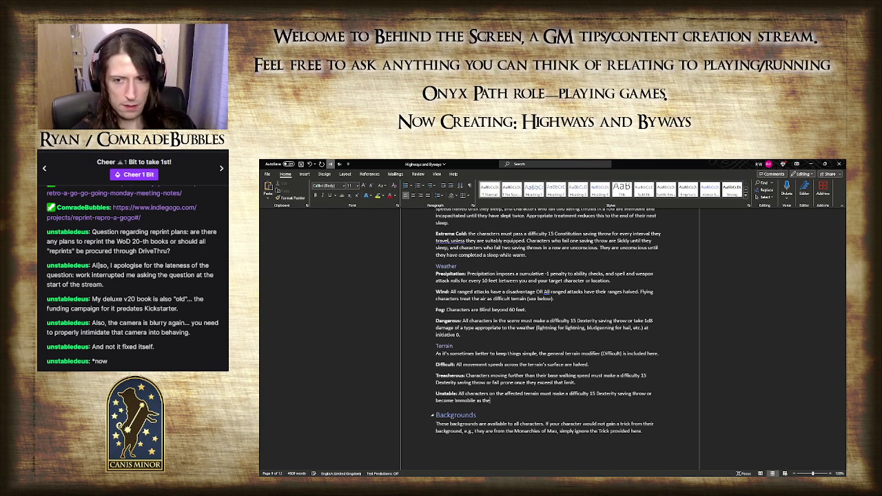
text(a hole, or similar, appears ben)
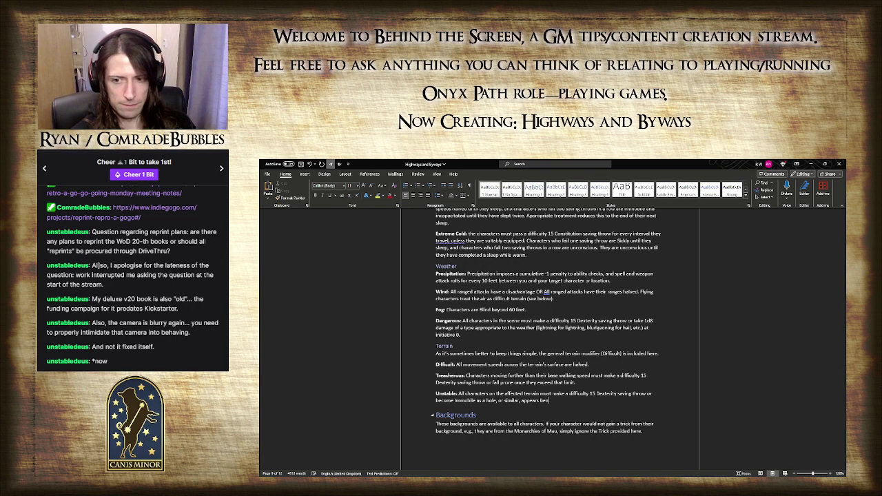
text(eath them.)
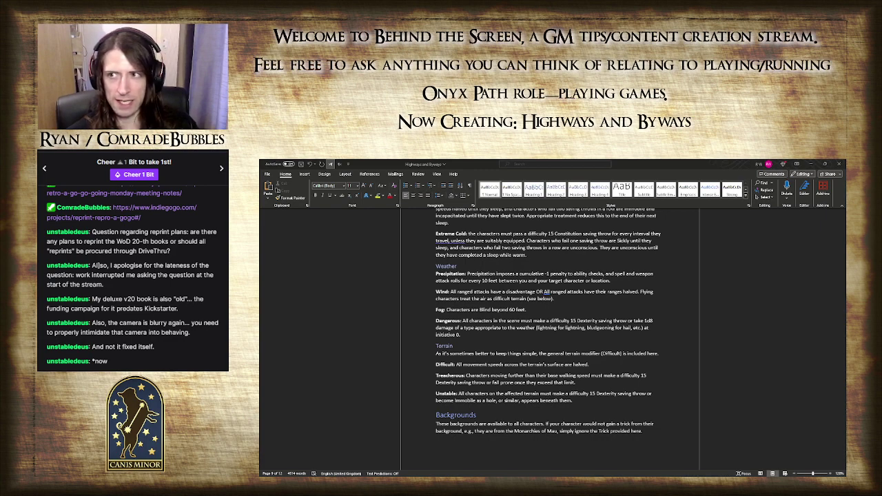
click(577, 431)
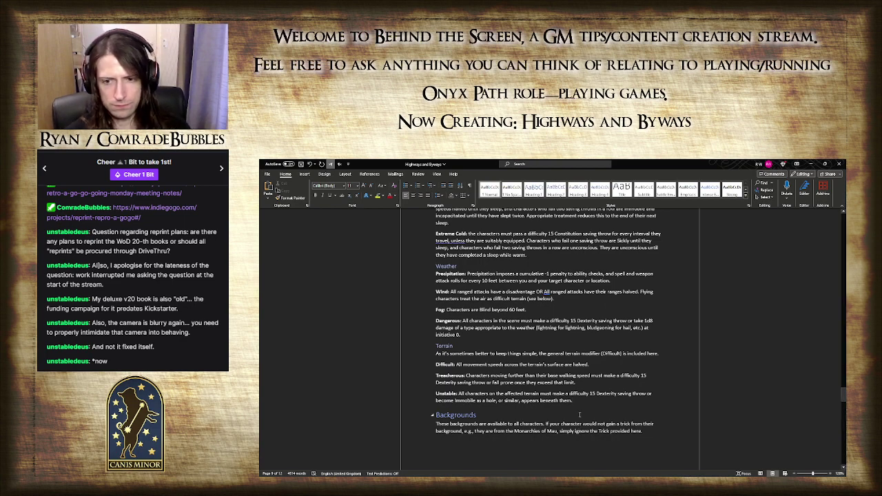
- Try inserting "until they use all their" after "become immobile" in the Unstable sentence
click(476, 400)
text(until they use their)
key(BackSpace)
key(BackSpace)
key(BackSpace)
key(BackSpace)
key(BackSpace)
text(all the)
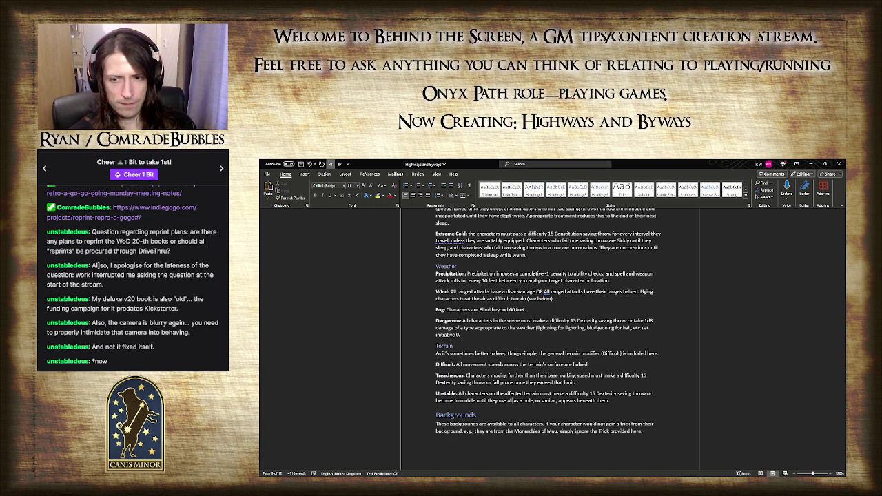
text(ir mo)
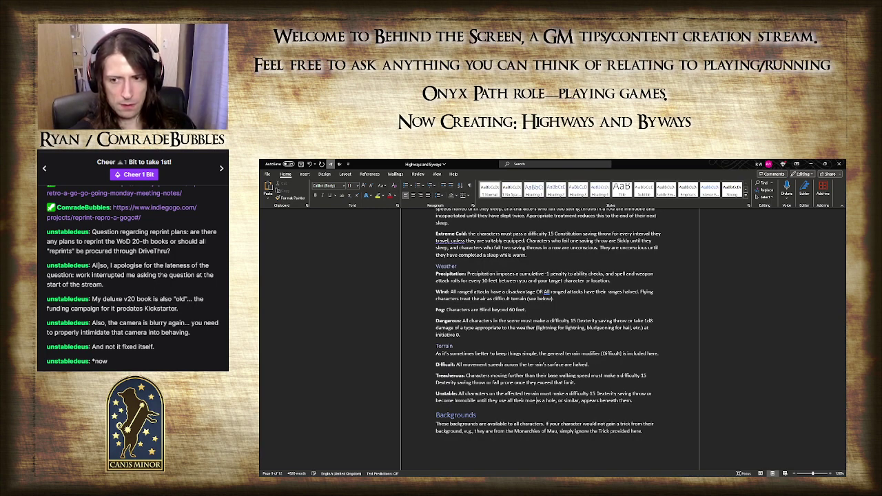
key(BackSpace)
key(BackSpace)
key(BackSpace)
key(BackSpace)
key(BackSpace)
key(BackSpace)
key(BackSpace)
key(BackSpace)
key(BackSpace)
key(BackSpace)
key(BackSpace)
key(BackSpace)
key(BackSpace)
key(BackSpace)
key(BackSpace)
key(BackSpace)
key(BackSpace)
key(BackSpace)
key(BackSpace)
key(BackSpace)
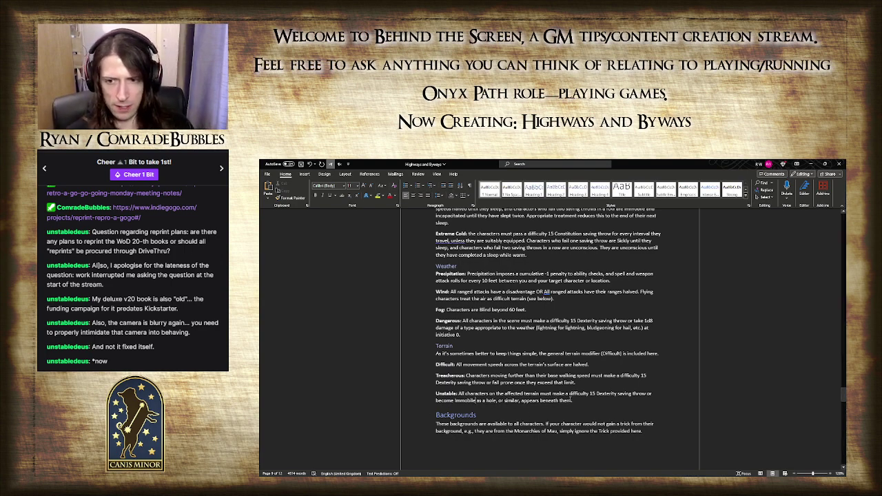
click(571, 400)
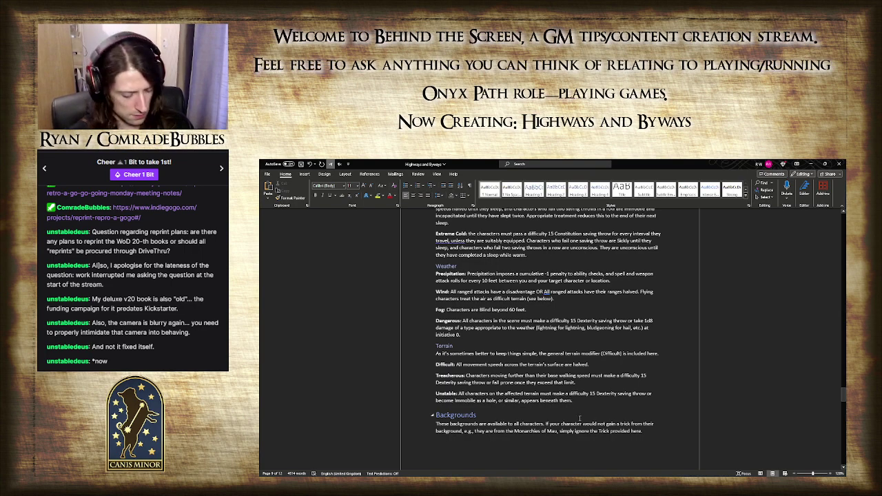
text(and)
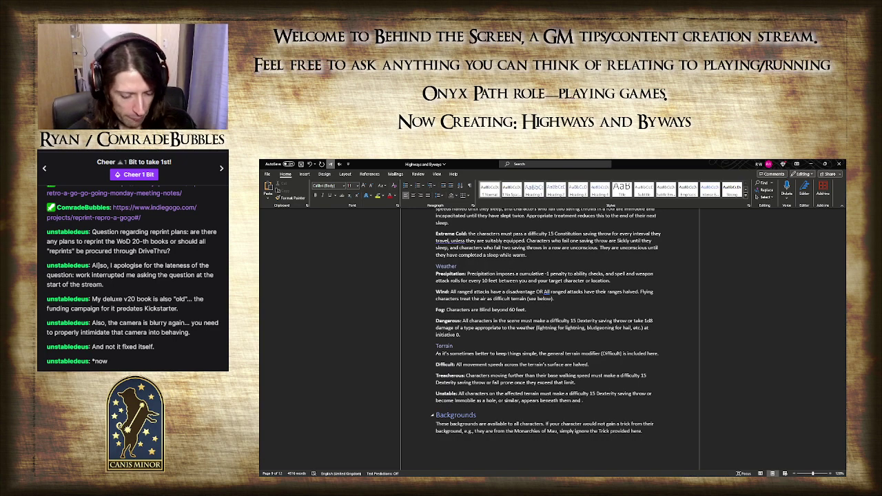
key(BackSpace)
key(BackSpace)
key(BackSpace)
key(BackSpace)
key(BackSpace)
text(.)
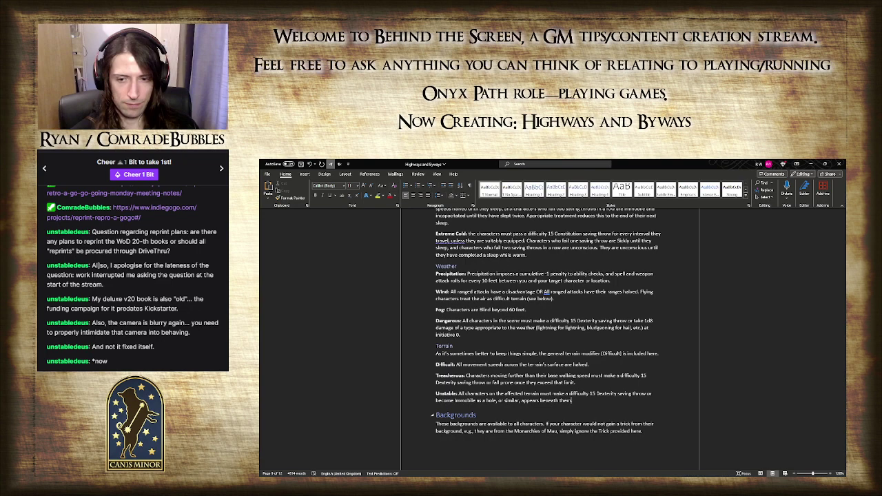
- Replace the whole Unstable rule text with "Characters who move further than half their base walking speed"
drag(590, 394, 465, 393)
drag(572, 403, 477, 394)
text(Char)
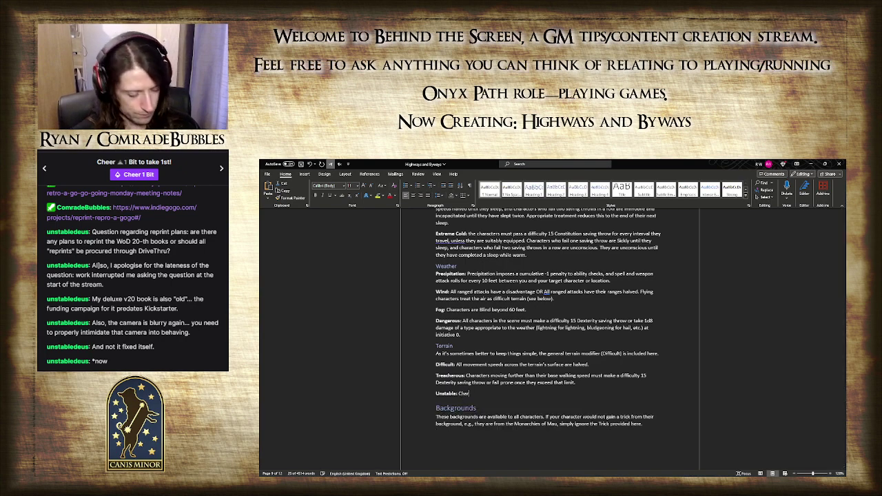
text(acters who m)
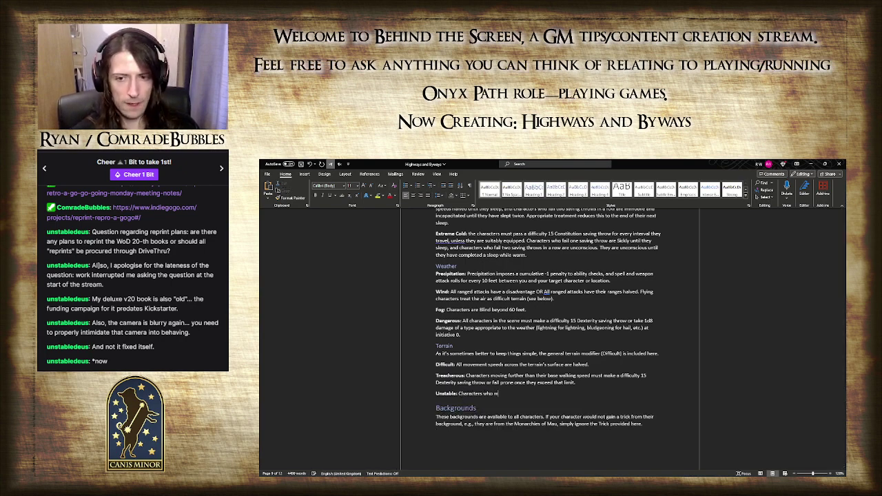
text(ove further than h)
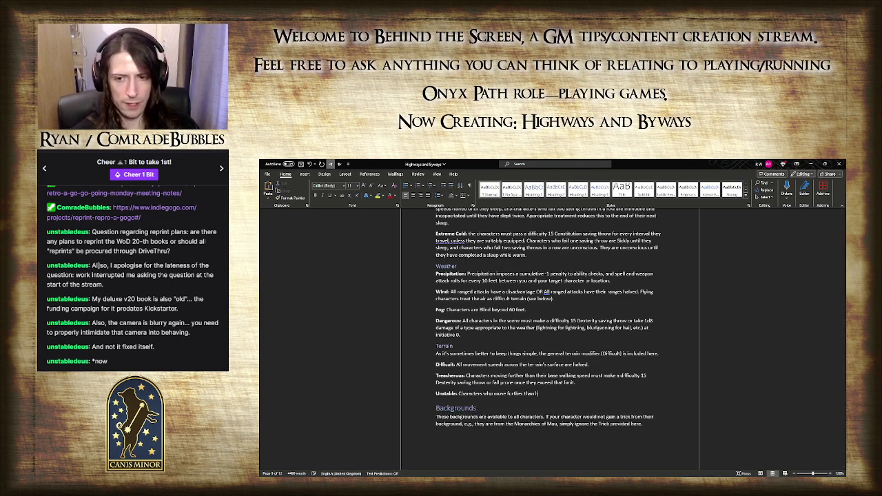
text(alf thei)
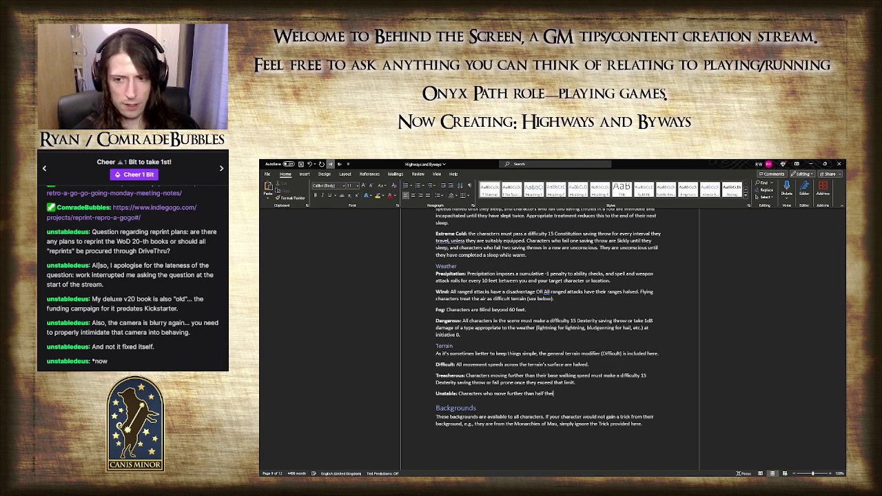
text(r base wa)
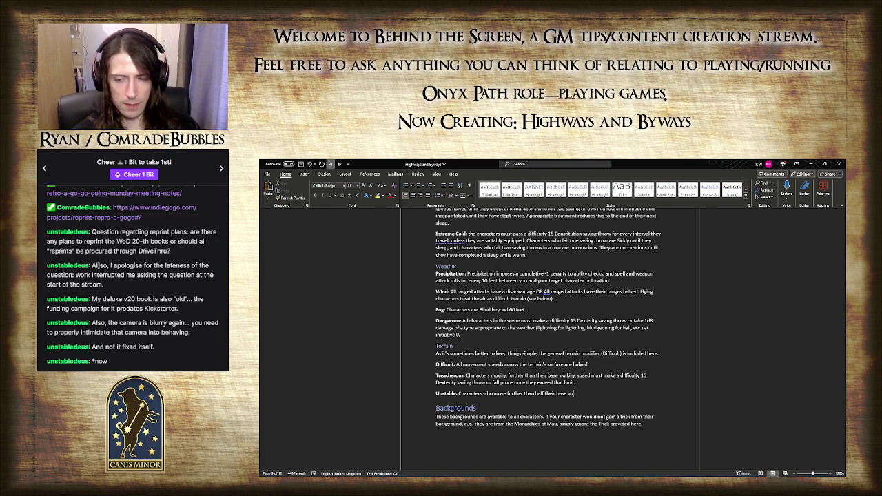
text(lking speed )
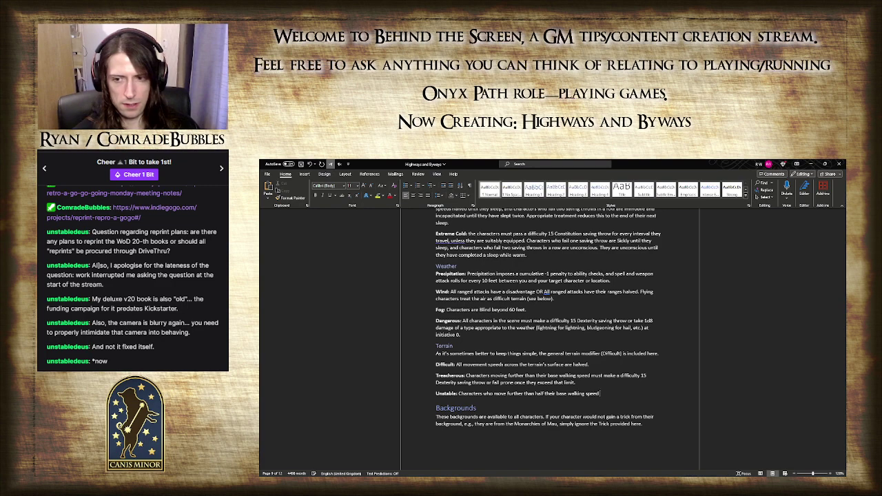
- Finish the Unstable sentence with "fall through a hole and become immobile until they use their entire speed to get out of the hole."
text(fall )
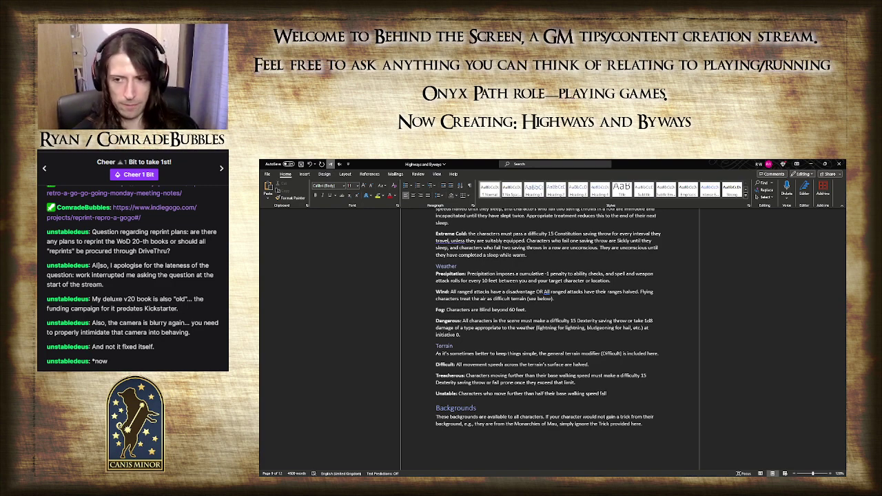
text(through a hole)
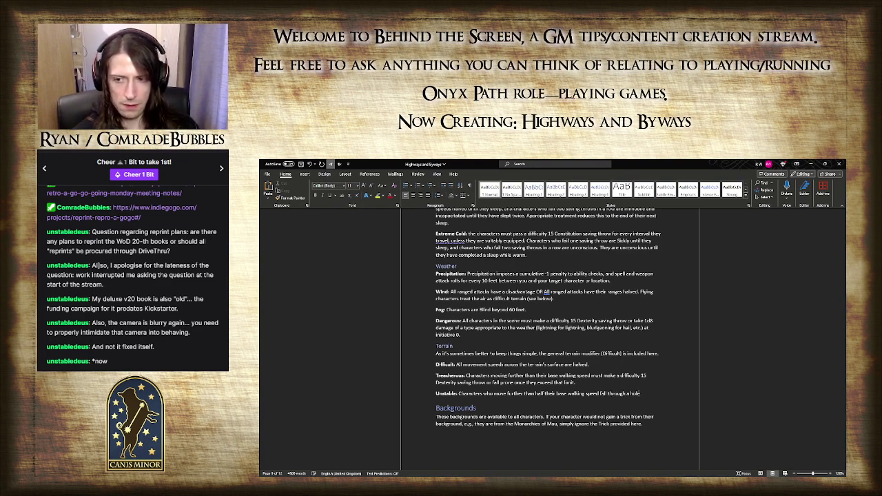
text( and become im)
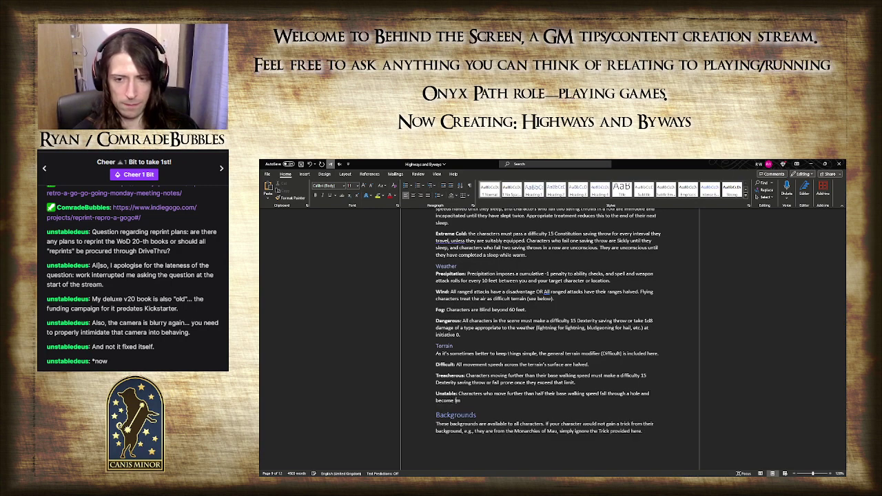
text(mobile until)
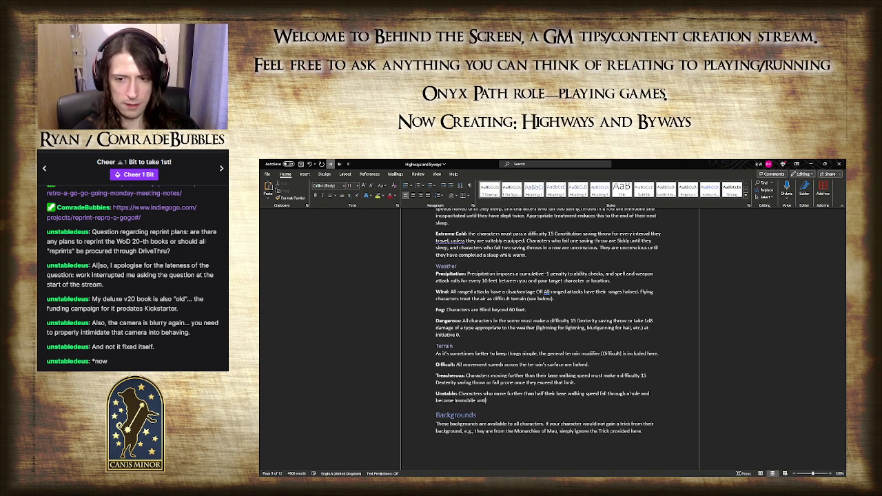
text( they use th)
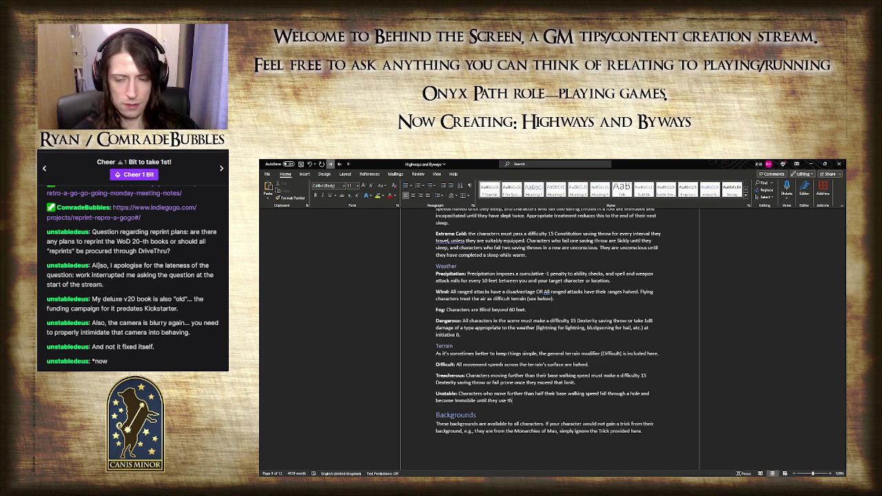
text(eir entire speed to get out)
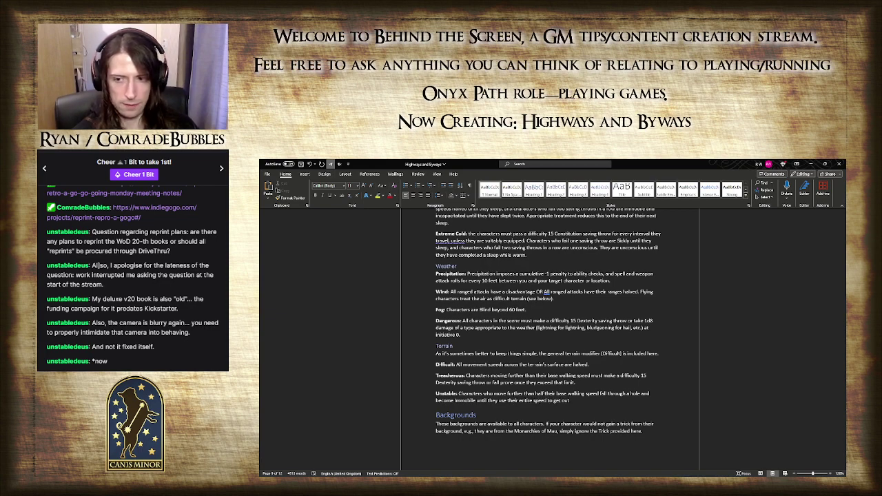
text( of the hole.)
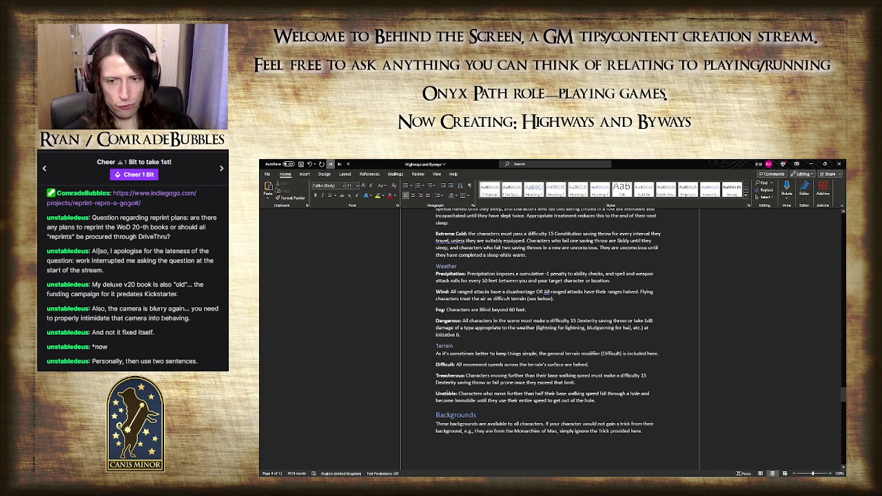
- Rename the Unstable entry as Fragile and start a new terrain entry named Vicious below it
double_click(448, 395)
text(Fragile)
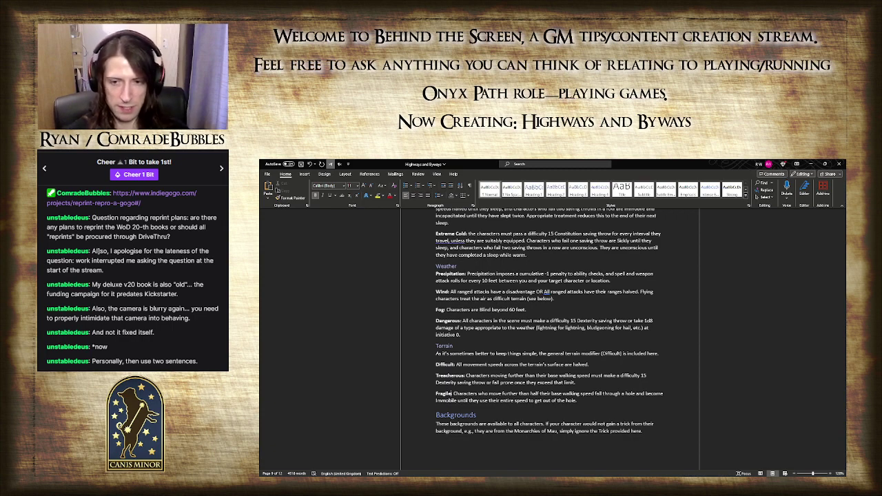
click(586, 401)
key(ctrl+shift+End)
key(Delete)
text(Vicious)
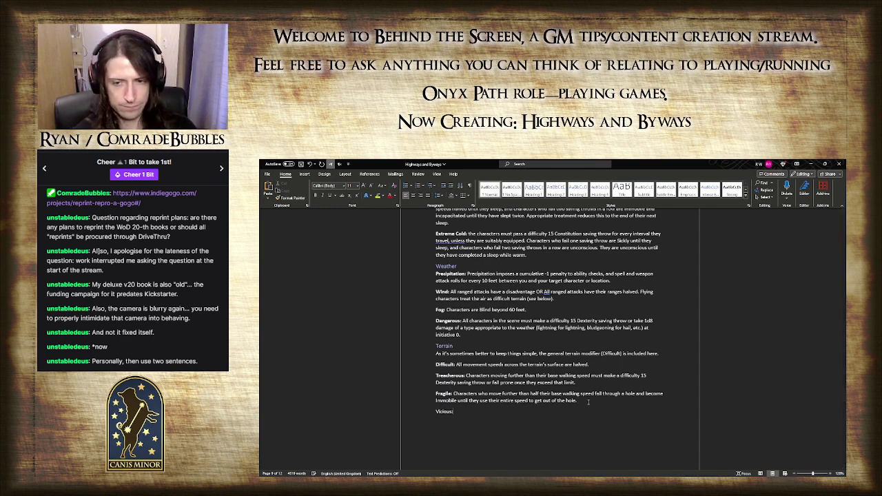
- Write the Vicious rule as "Characters moving through this terrain take 1d4 slashing damage for every 10 feet they move."
text(: Chara)
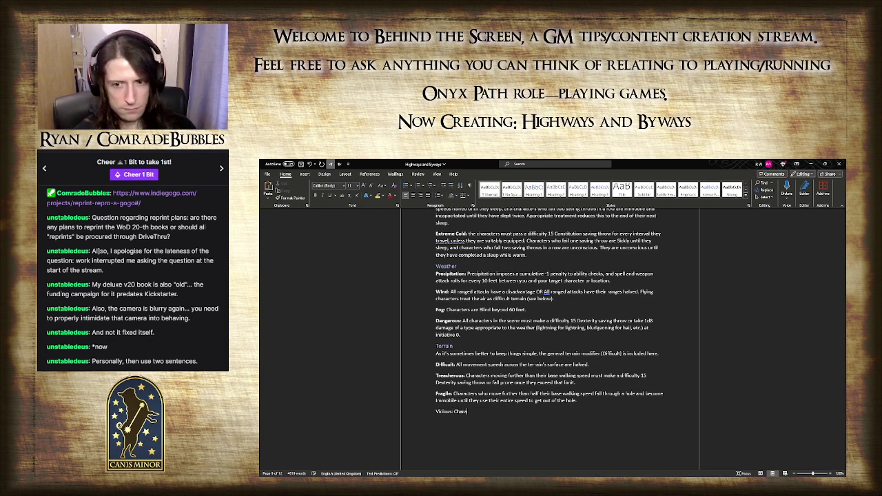
text(cters moving )
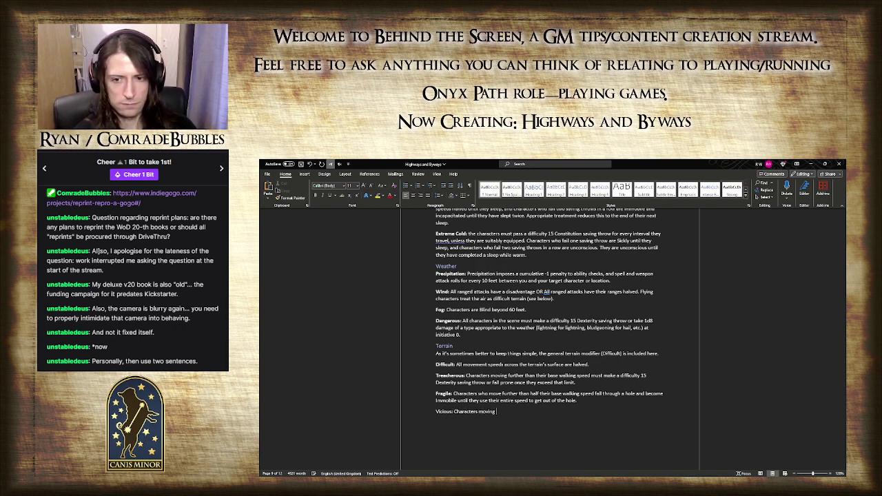
text(through th)
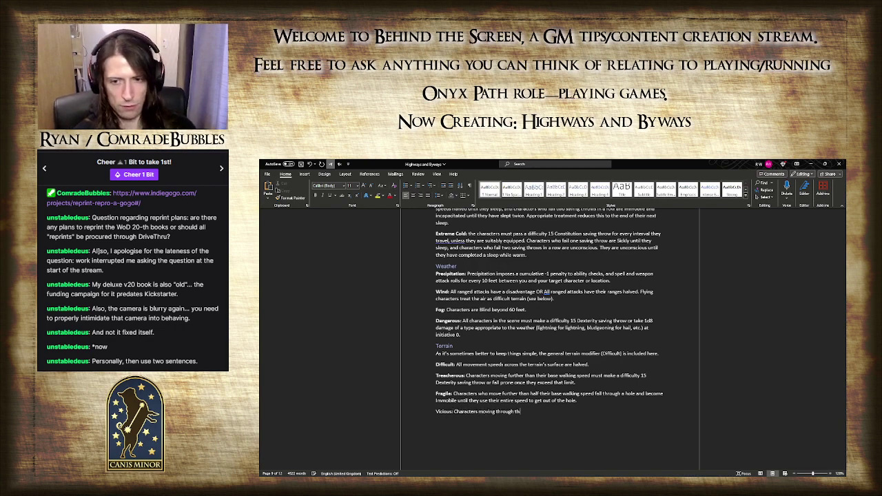
text(is terrain take )
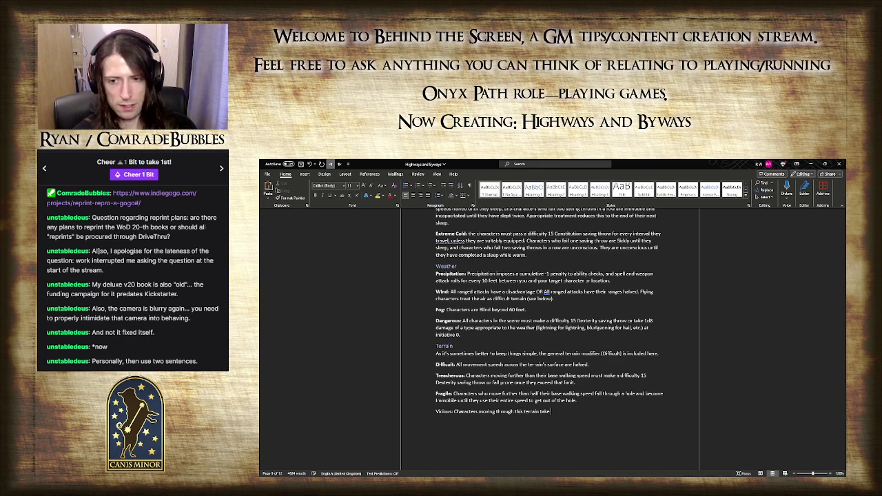
text(1d4)
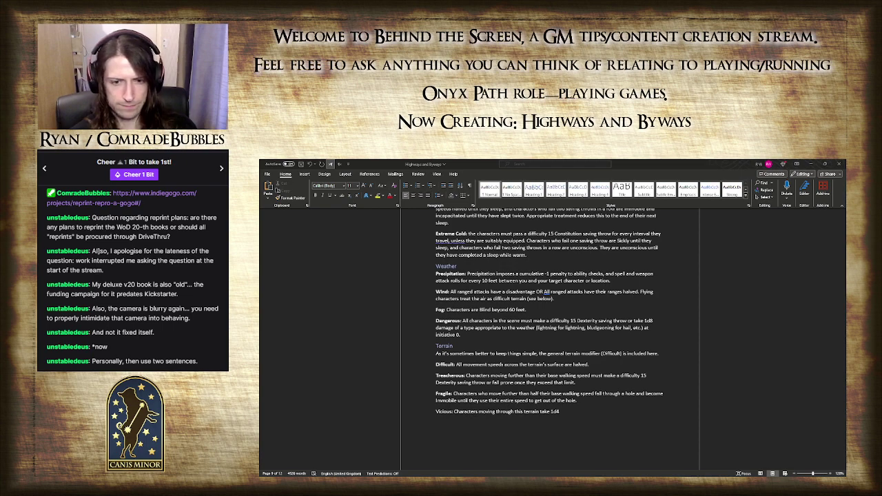
key(alt+Tab)
text(slashin)
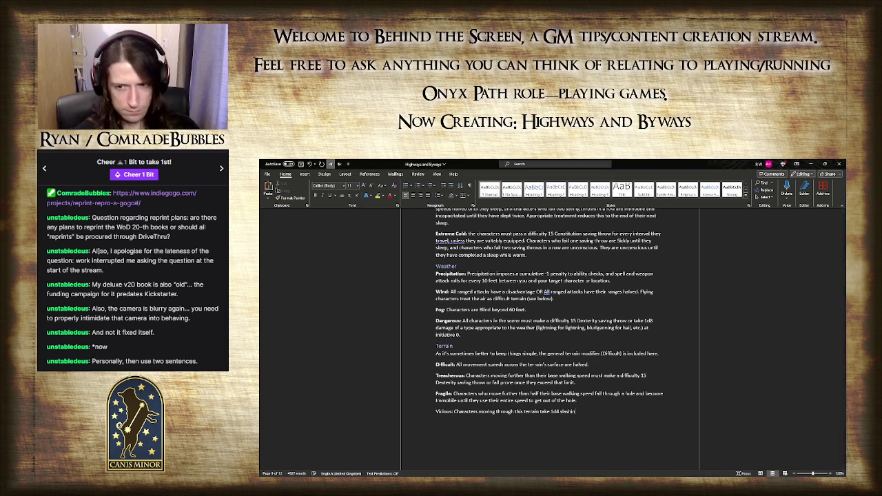
text(g damage for ever)
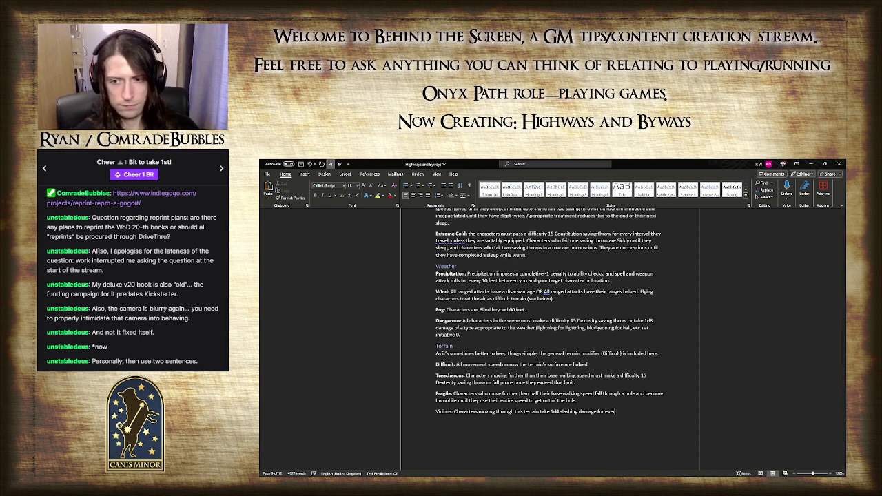
text(y 10 feet)
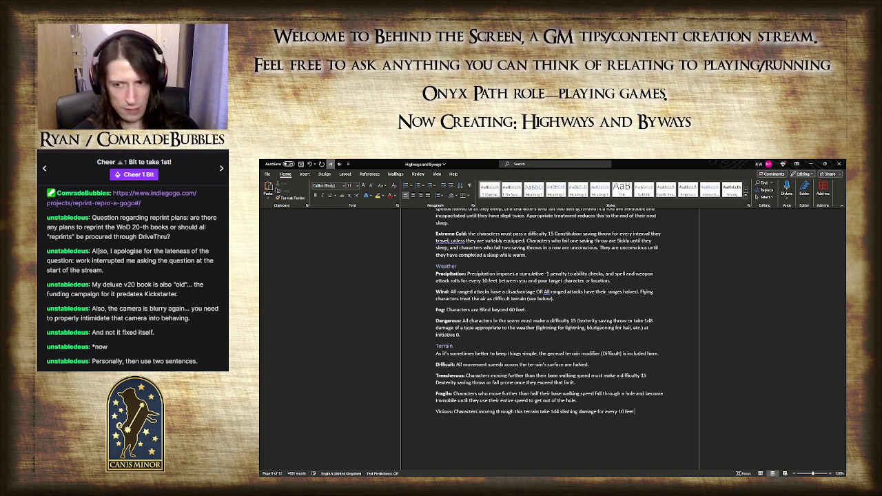
text( they move.)
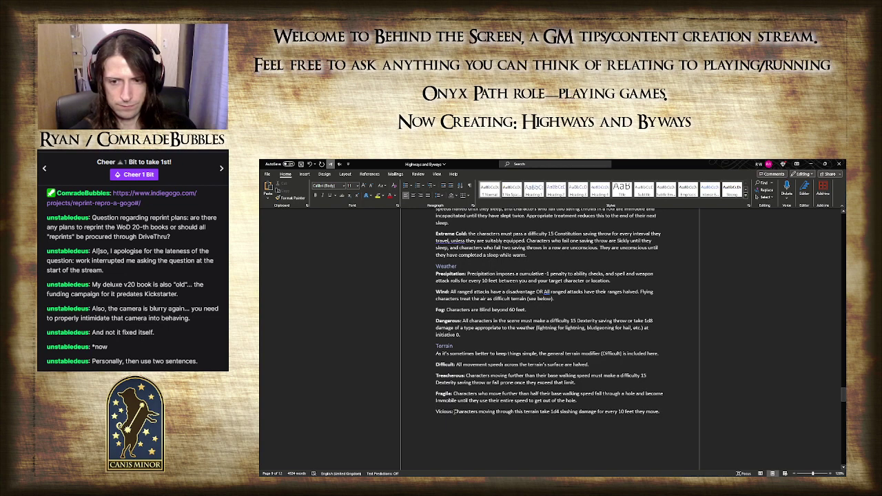
- Make the Vicious label of the last terrain entry bold and place the cursor after its sentence
drag(454, 412, 436, 411)
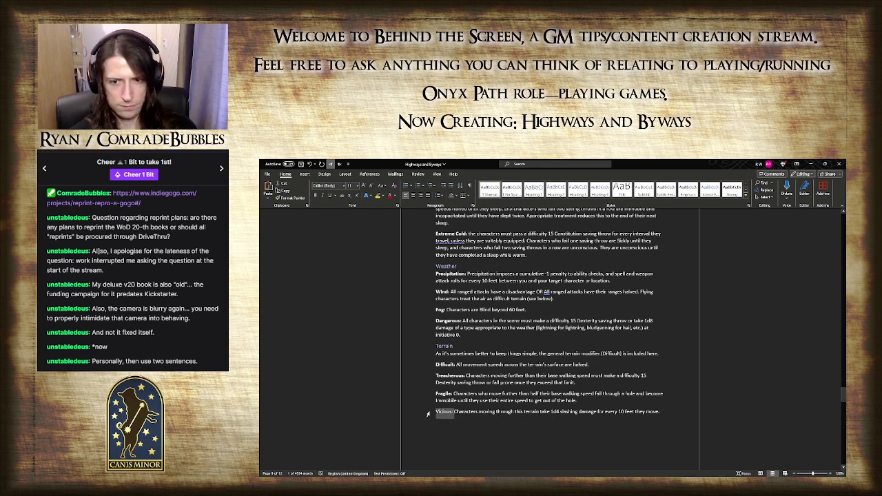
key(ctrl+b)
scroll(621, 400, down, 2)
click(668, 386)
scroll(669, 382, down, 1)
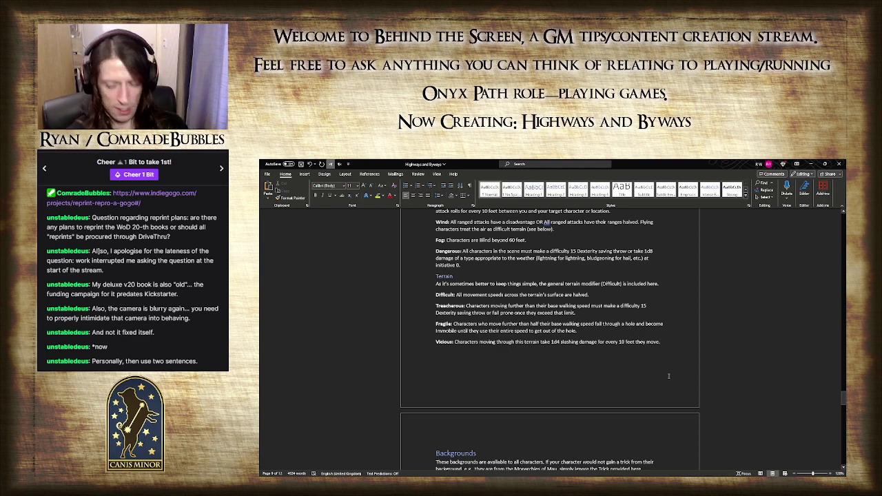
key(Delete)
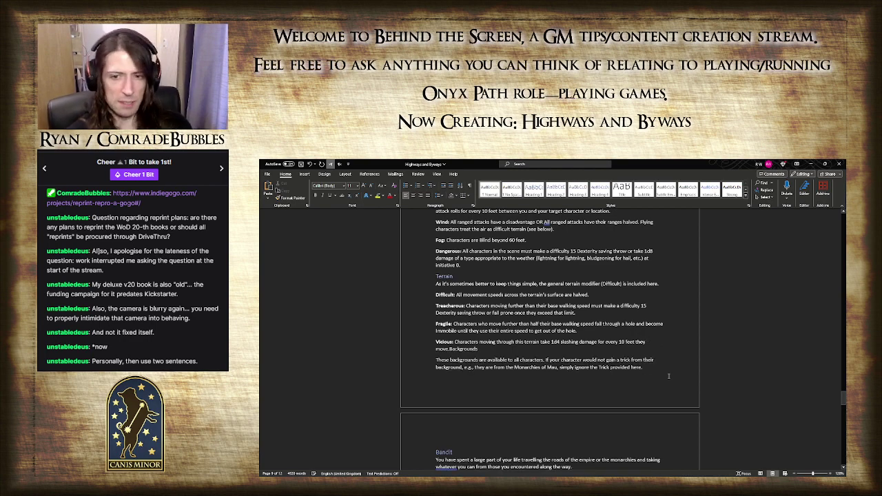
key(Return)
key(ctrl+z)
key(ctrl+z)
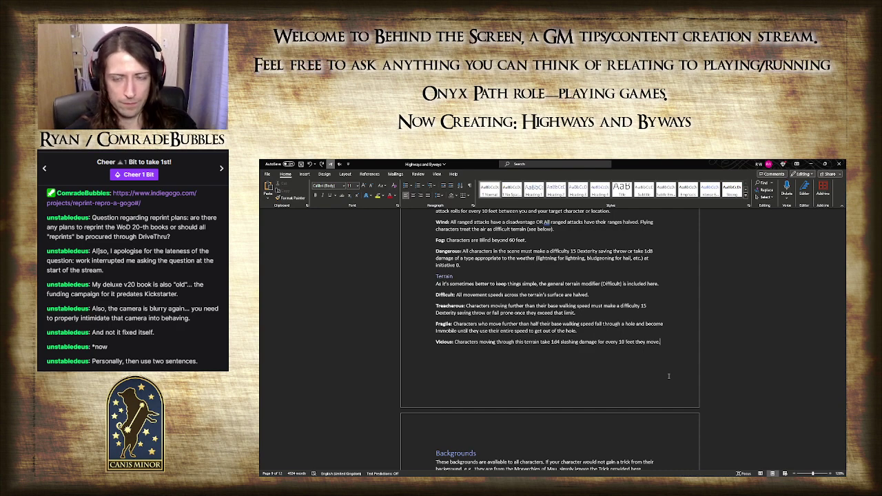
- Add a new section heading named Scent in the Heading 3 style below the Vicious entry
key(Return)
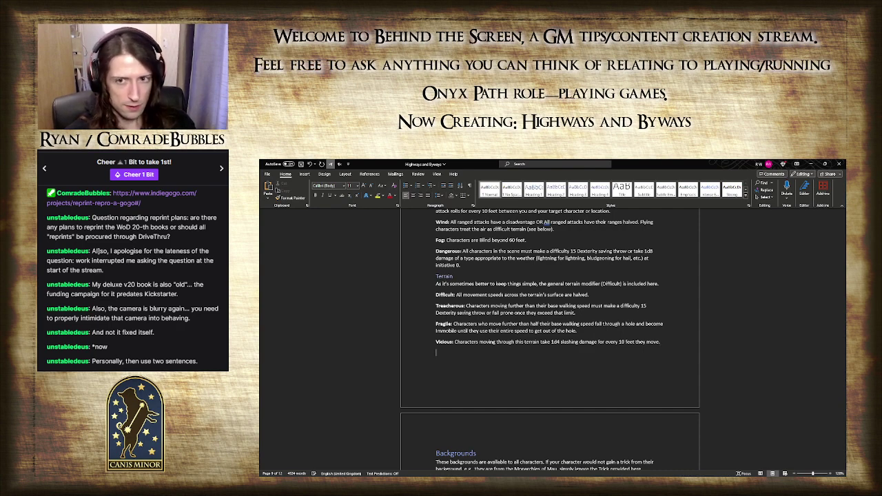
text(Scent)
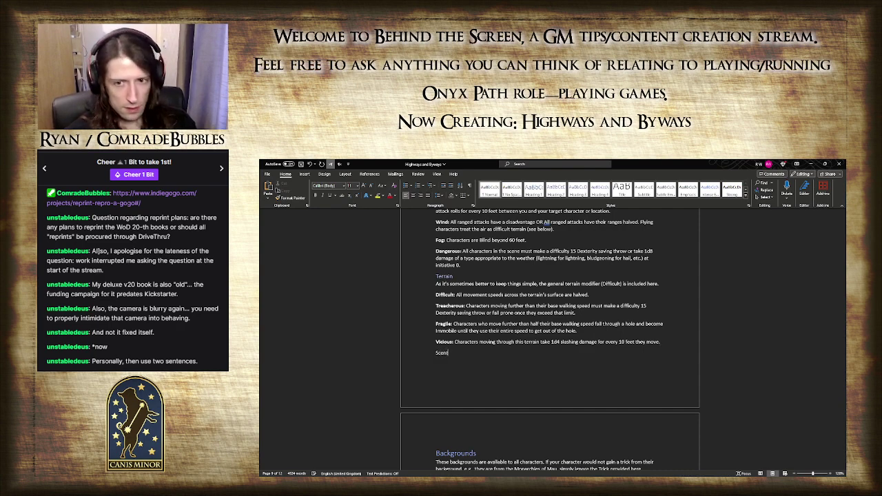
text(-M)
key(BackSpace)
key(BackSpace)
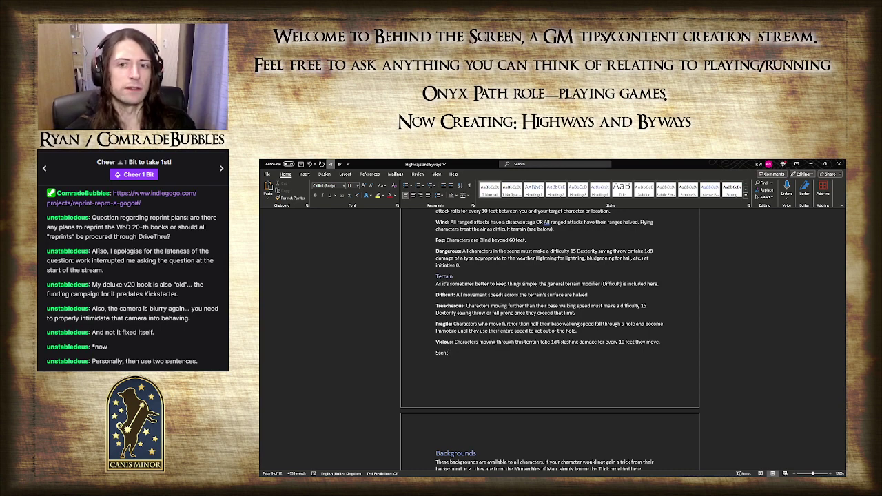
key(ctrl+alt+3)
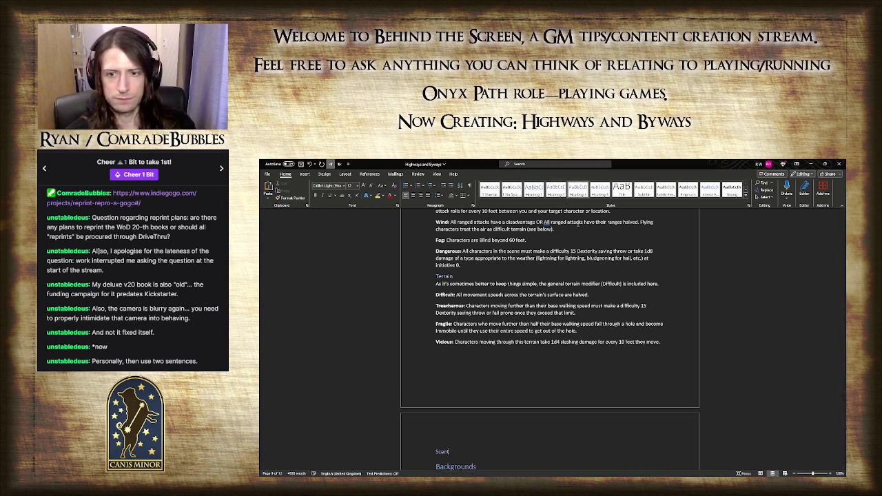
key(Return)
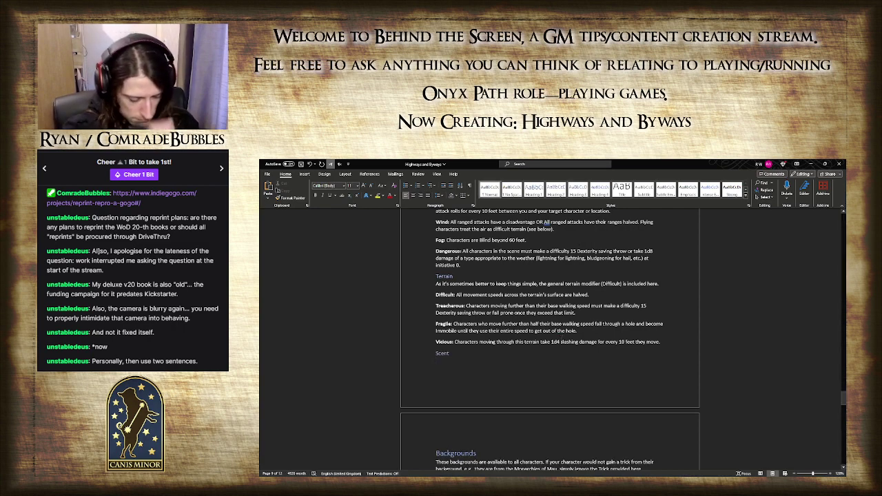
- Add a bold-labelled "Damp Air:" entry under Scent reading "All characters have a -2 penalty to Wisdom (Notice) rolls involving smells."
key(ctrl+b)
text(Damp Air:)
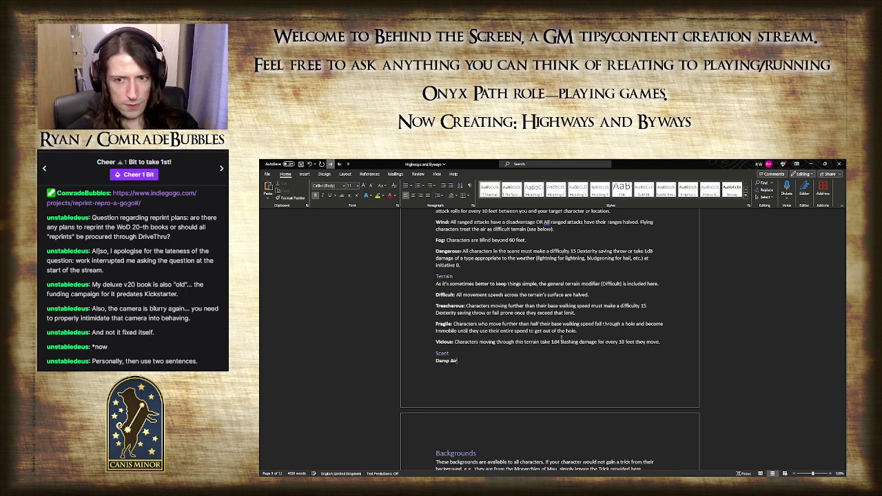
key(ctrl+b)
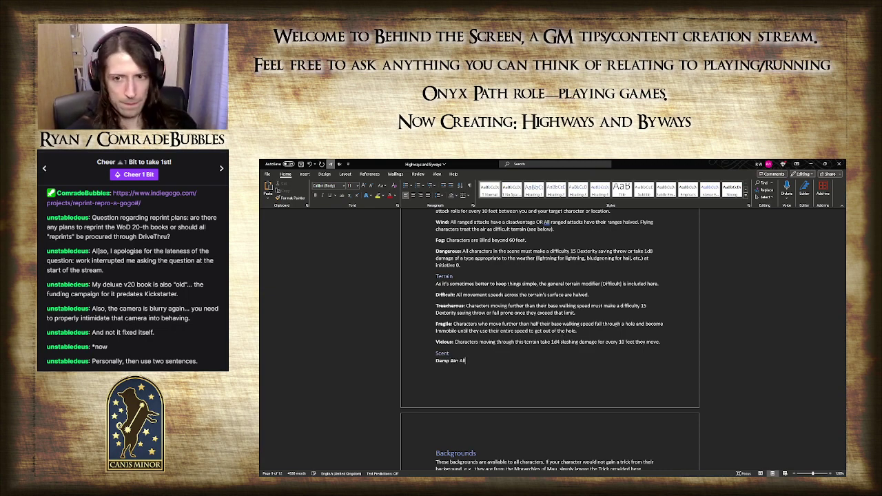
text(All characters have a)
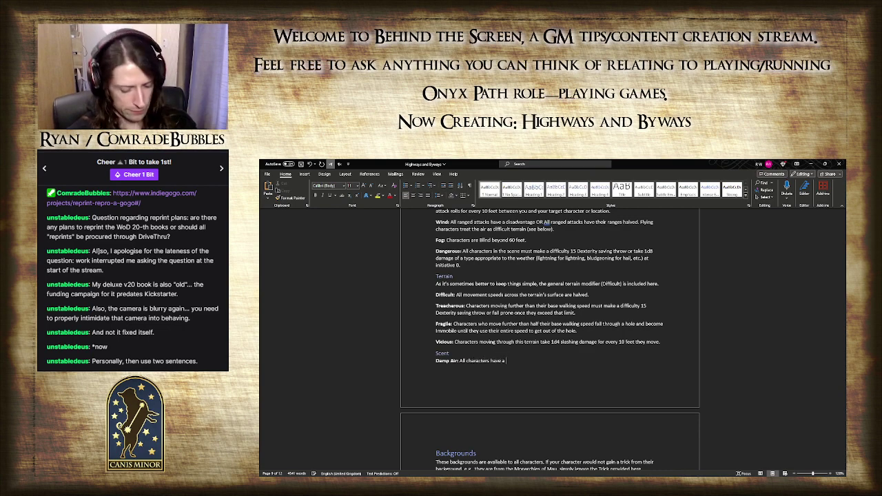
text( -2 penalty t)
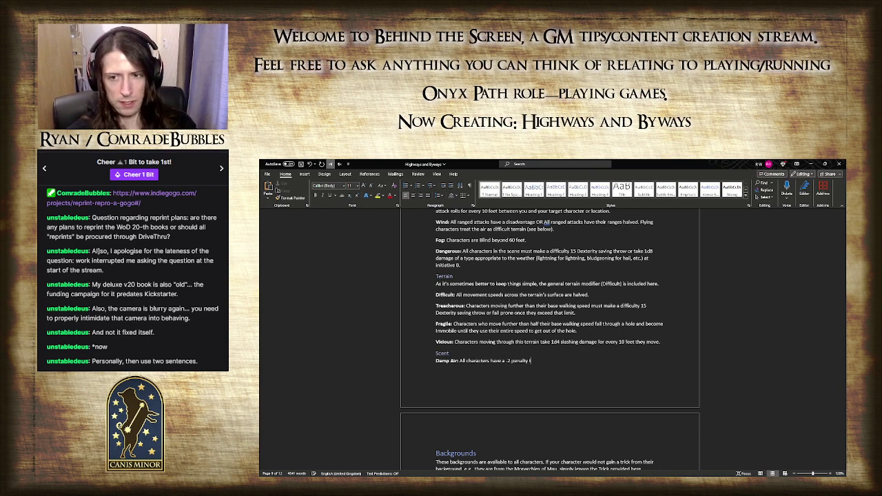
text(o Wisdom ()
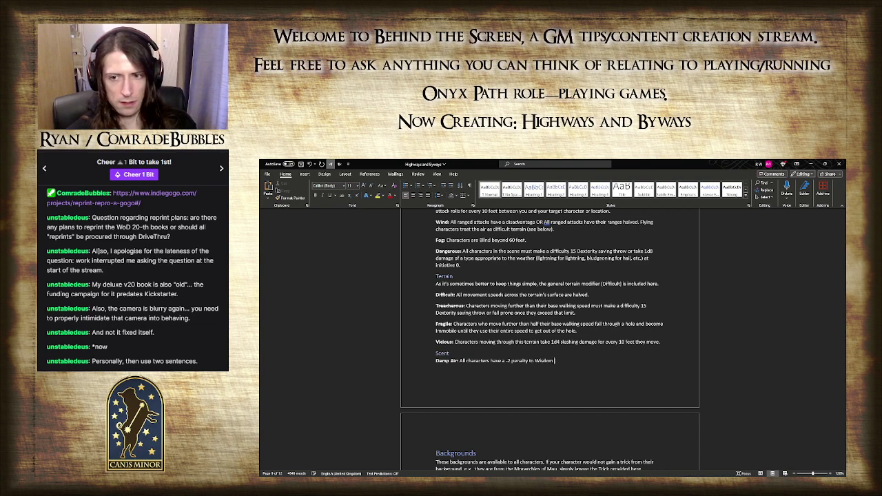
text(Notice) rol)
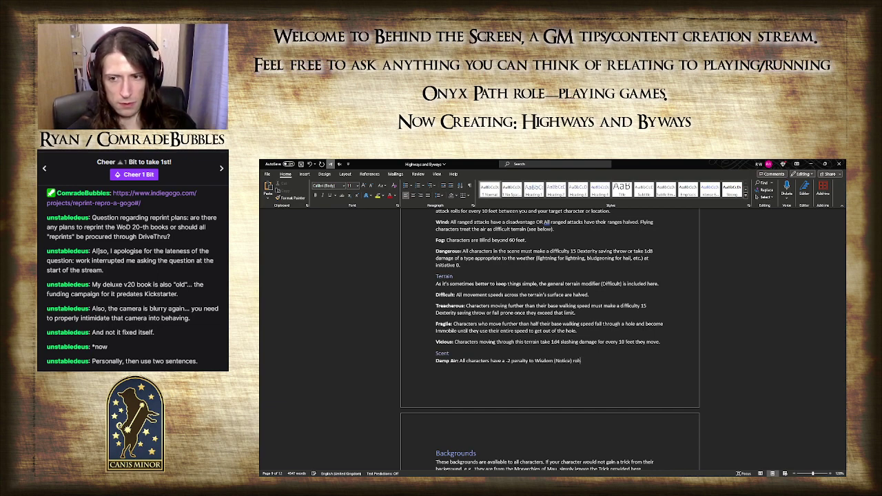
text(ls invol)
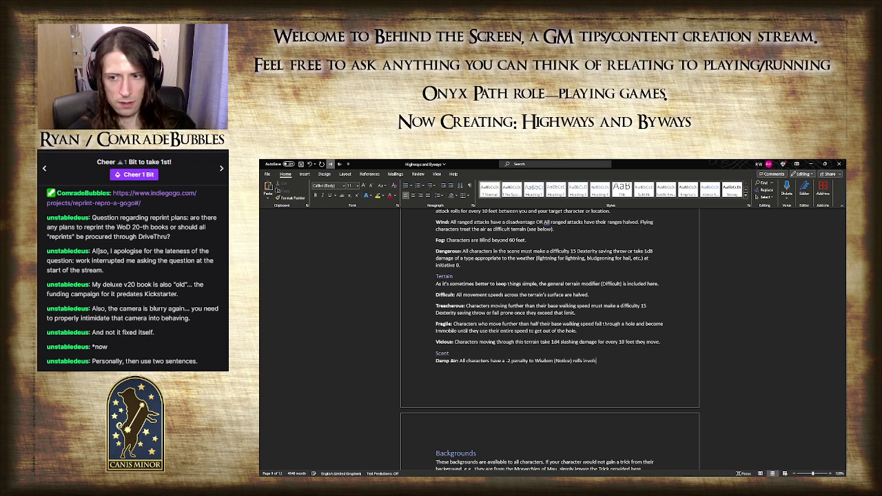
text(vi)
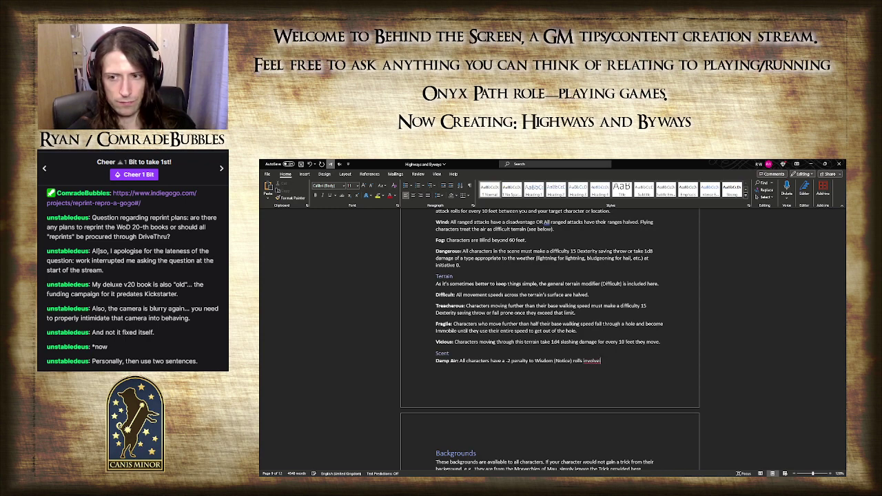
text(ng smells.)
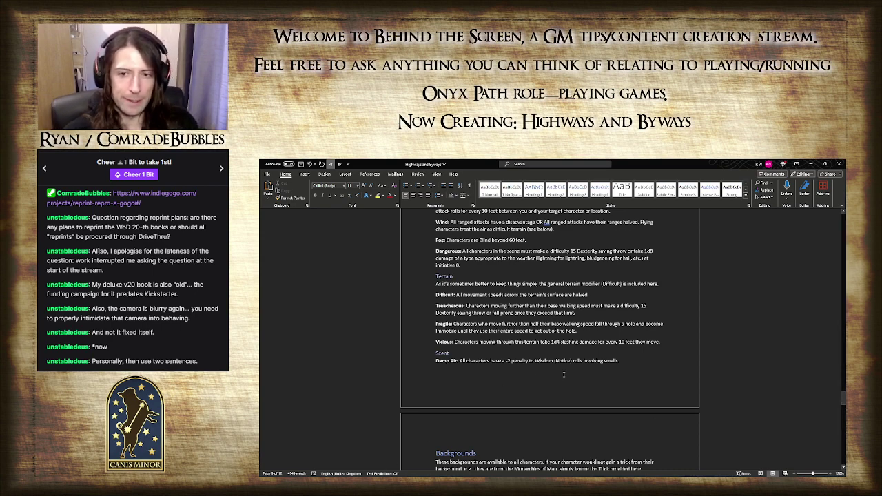
- Start a new entry named "Distracting Scents:" below the Damp Air entry
key(ctrl+Return)
text(Dis)
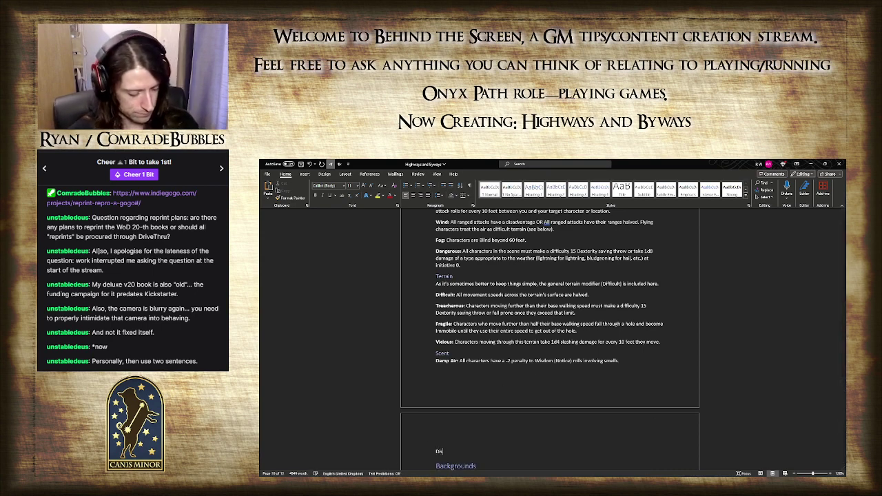
text(tracting S)
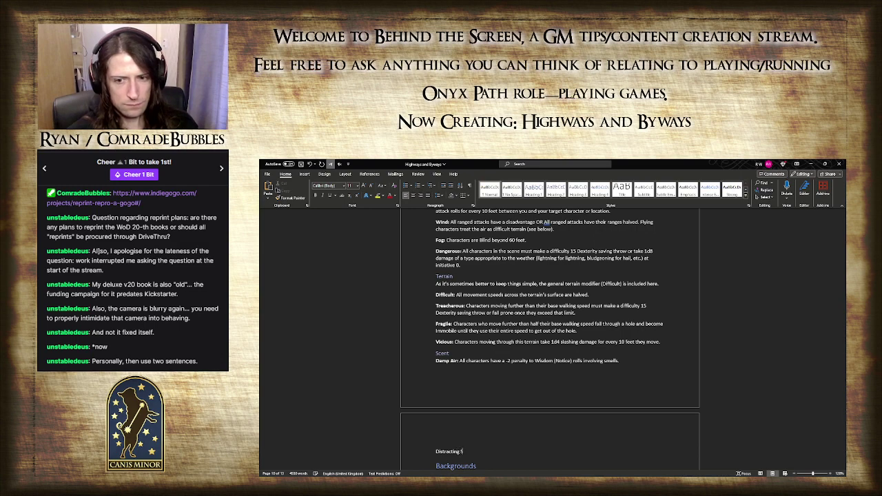
text(ce)
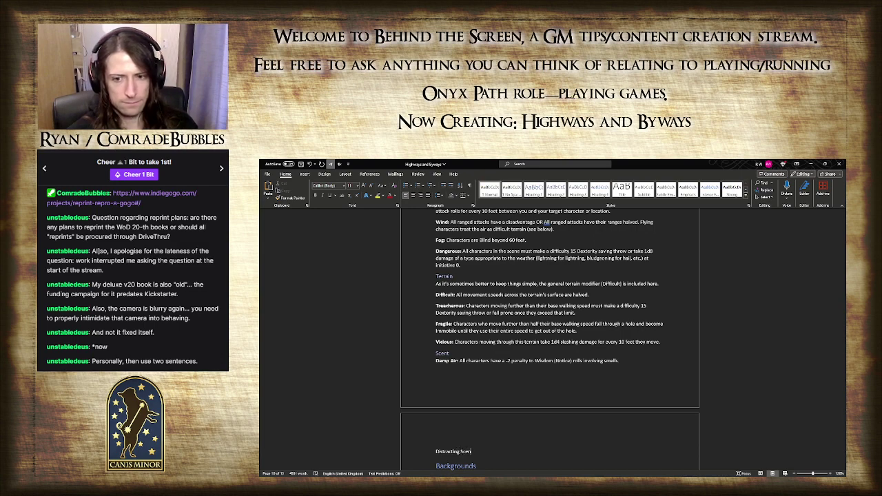
text(n)
key(BackSpace)
key(BackSpace)
key(BackSpace)
key(BackSpace)
key(BackSpace)
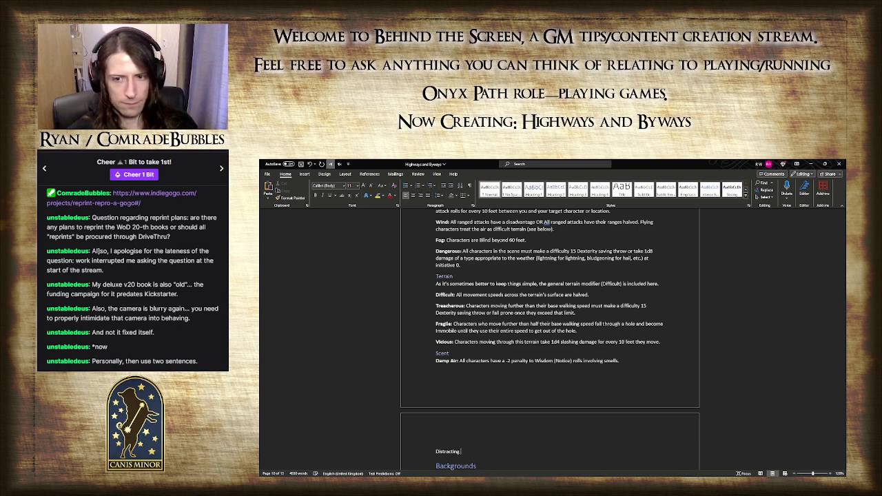
text(Scents: Any ch)
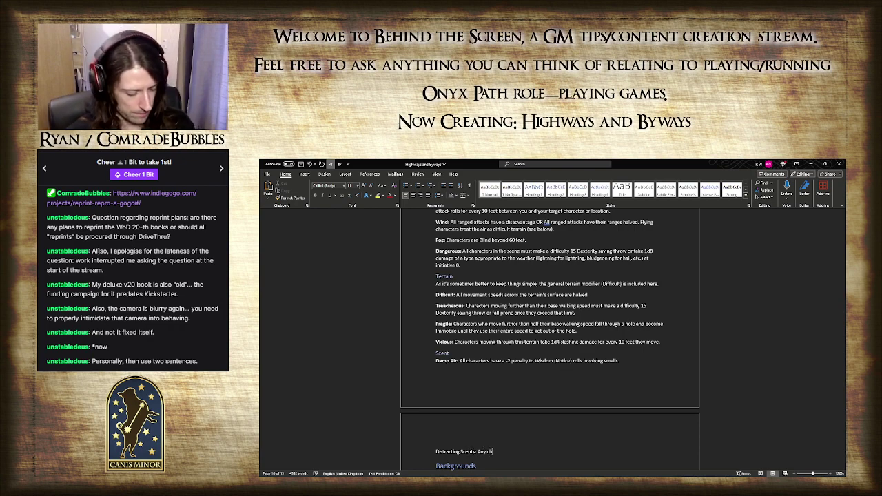
- Write the opening of the Distracting Scents rule as "Any character who attempts a scent-based Wisdom (Notice) check"
text(aracter )
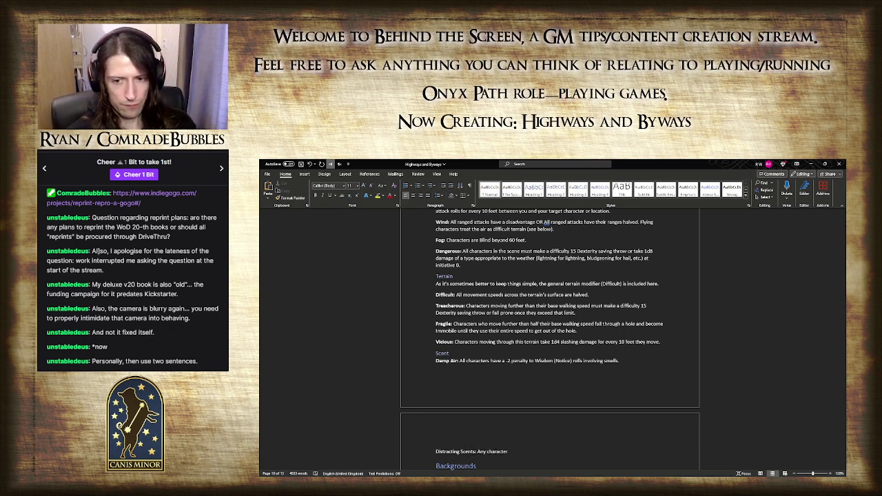
text(who)
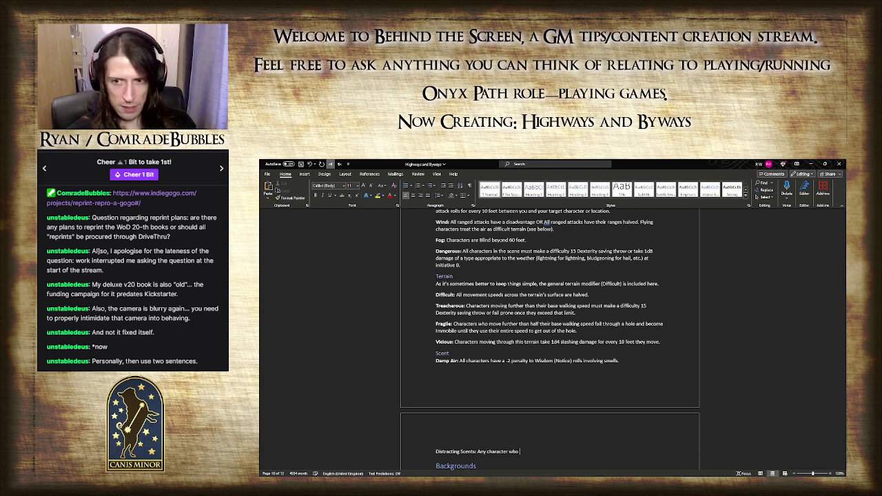
text( make)
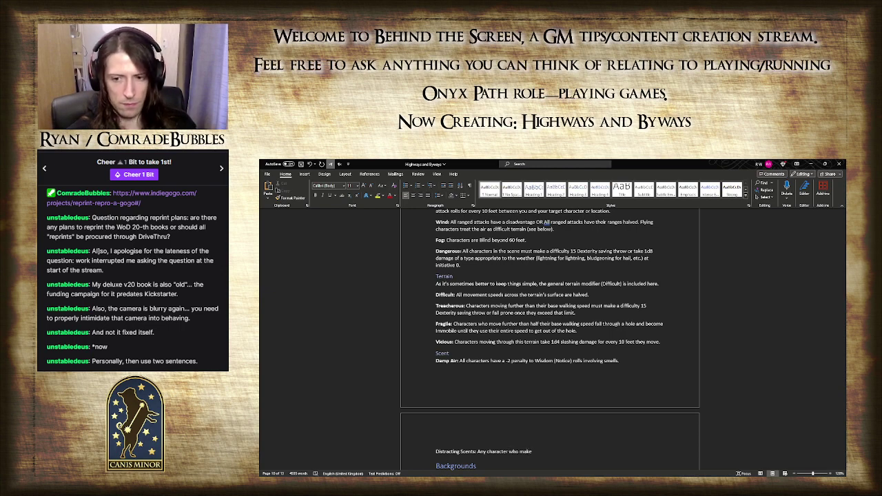
key(BackSpace)
key(BackSpace)
key(BackSpace)
key(BackSpace)
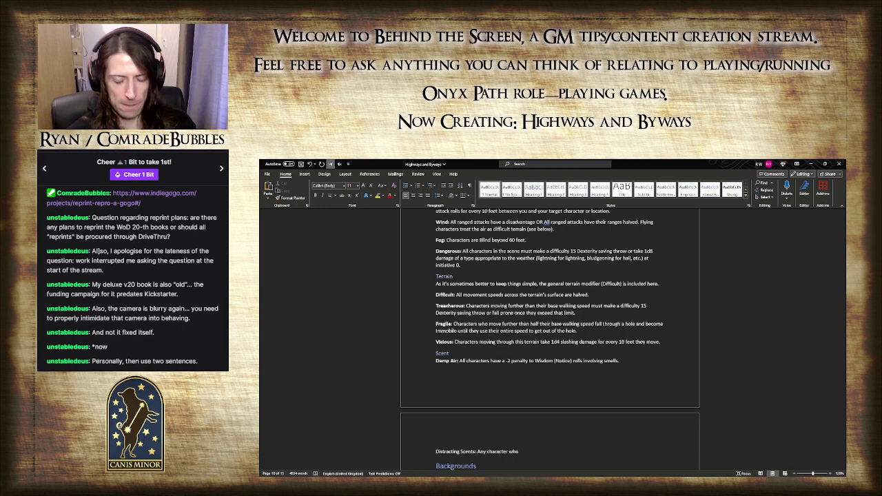
text(attemp)
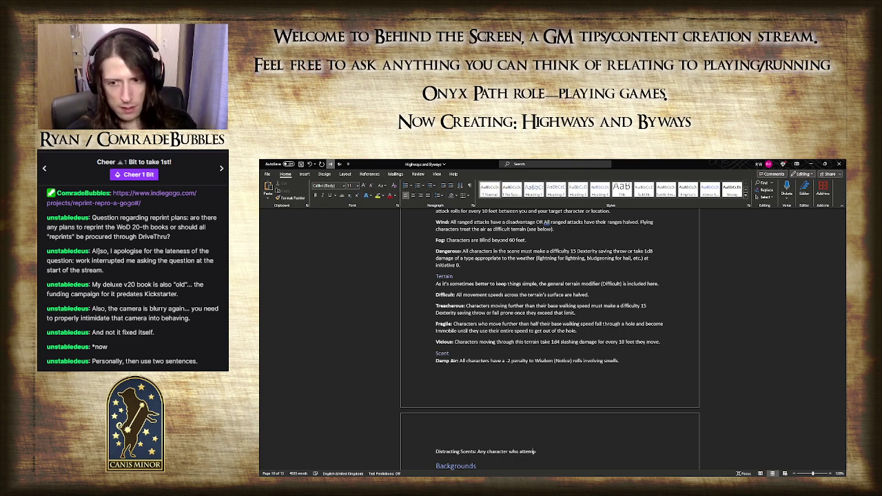
text(ts a scent)
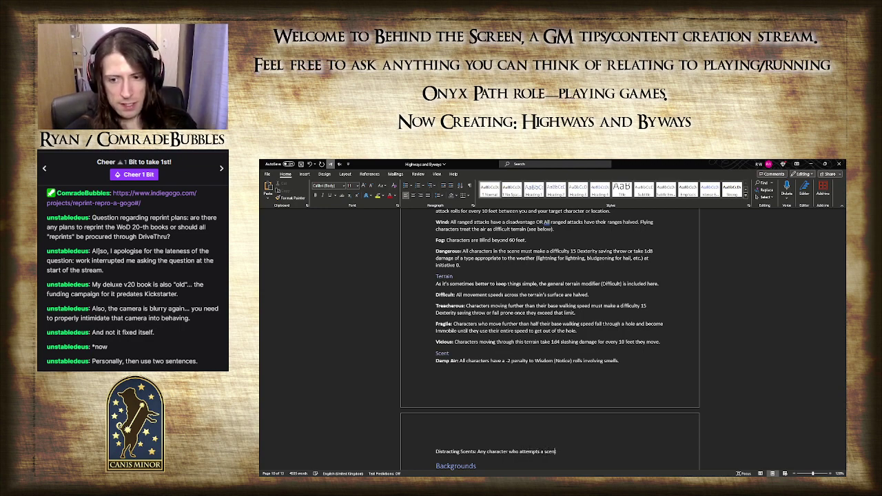
text(-based Wis)
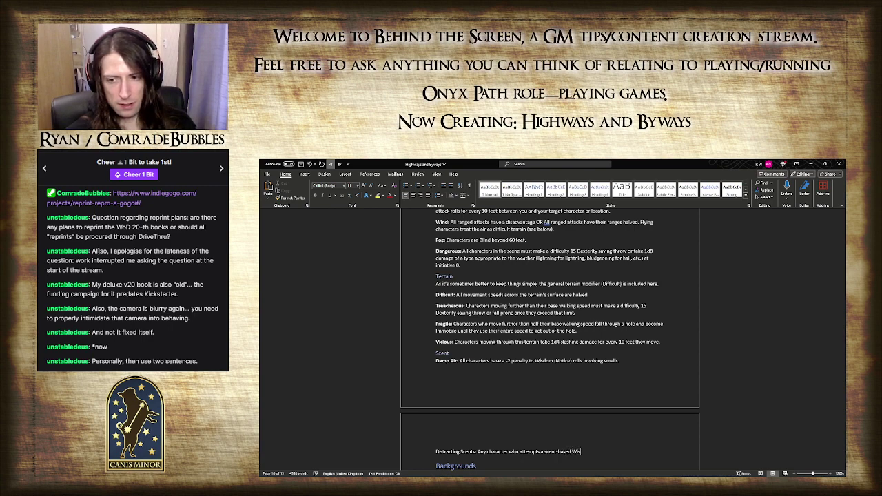
text(dom (Notice) check)
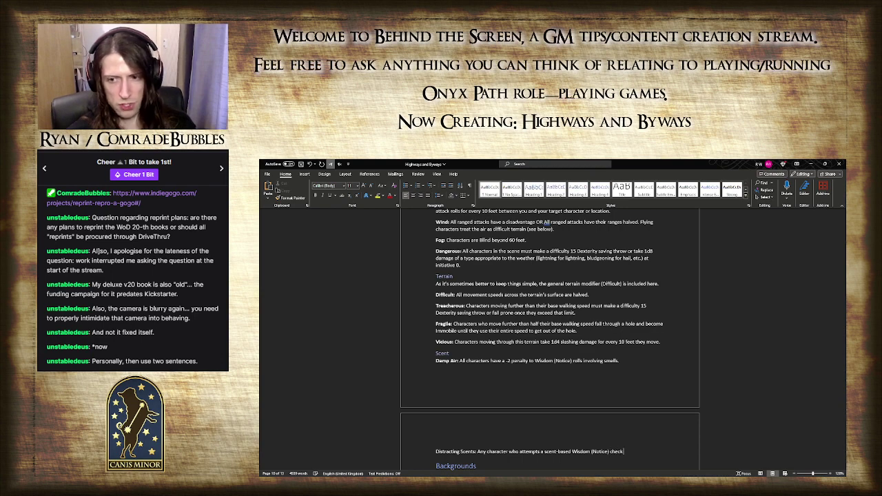
- Replace the word "rolls" with "checks" in the Damp Air entry
double_click(579, 361)
text(checks)
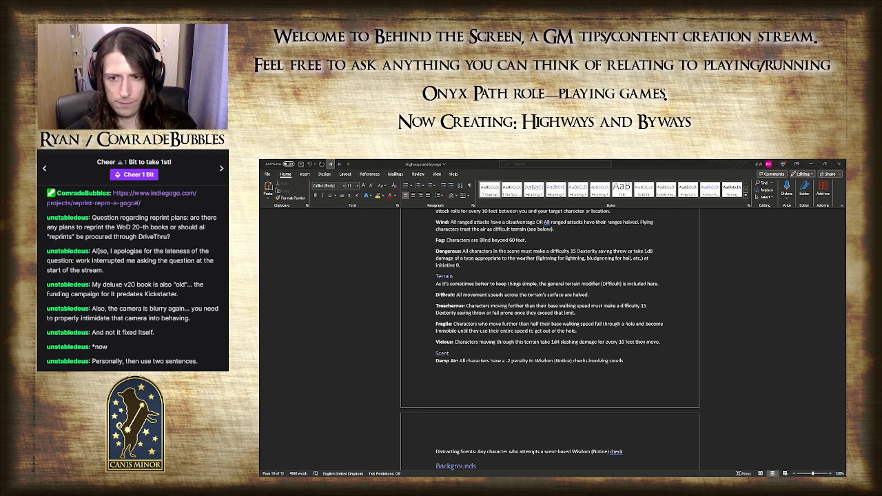
- Complete the Distracting Scents rule with "becomes Confused until the end of their next turn." and make its label bold
key(alt+Tab)
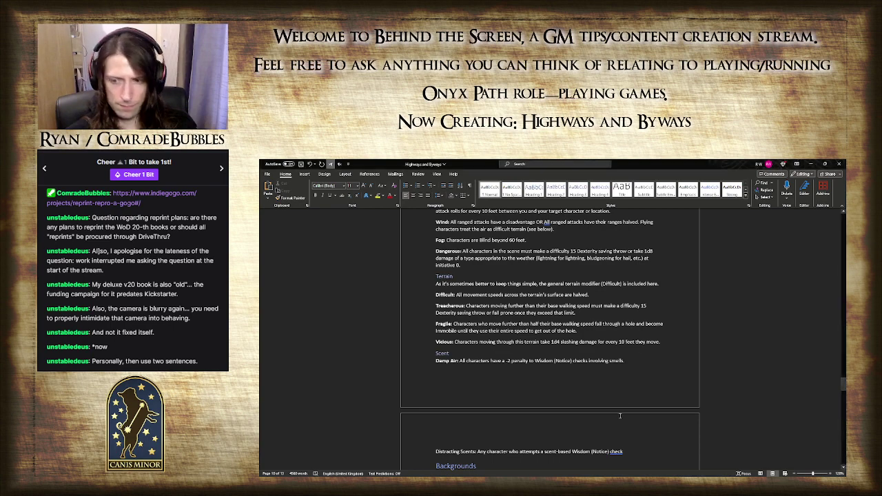
text(becomes Con)
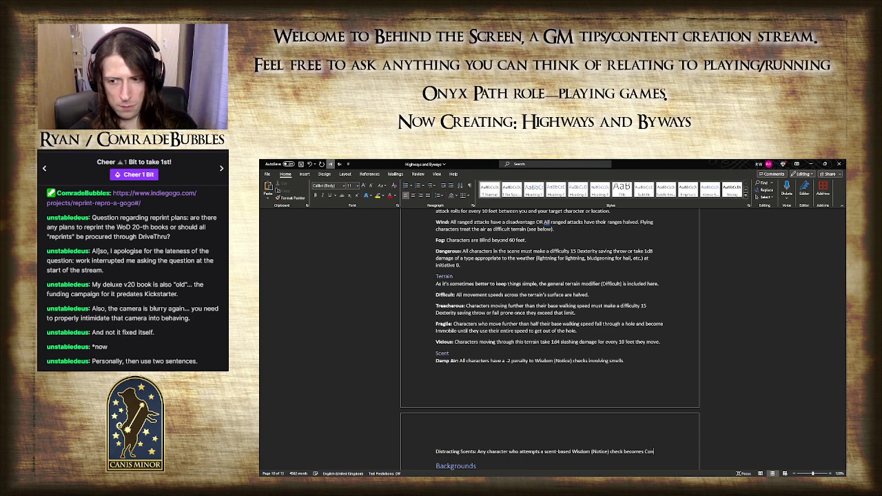
text(fused)
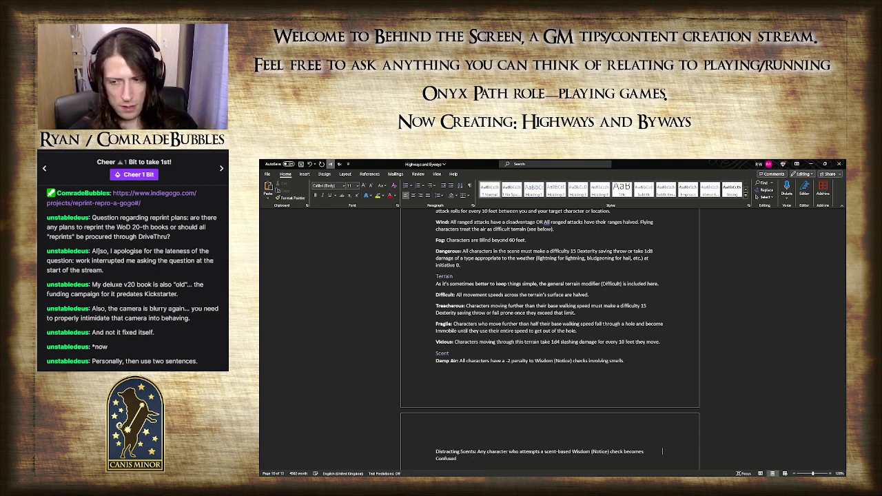
text( until the end)
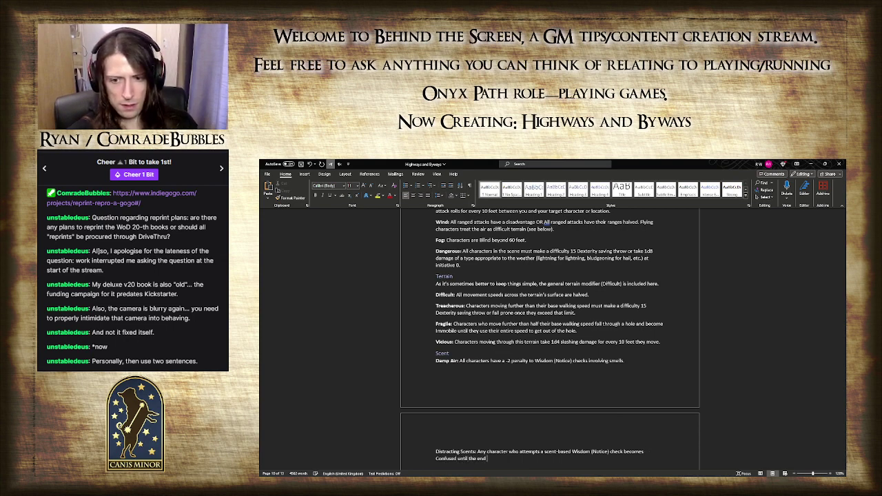
text( of their next turn.)
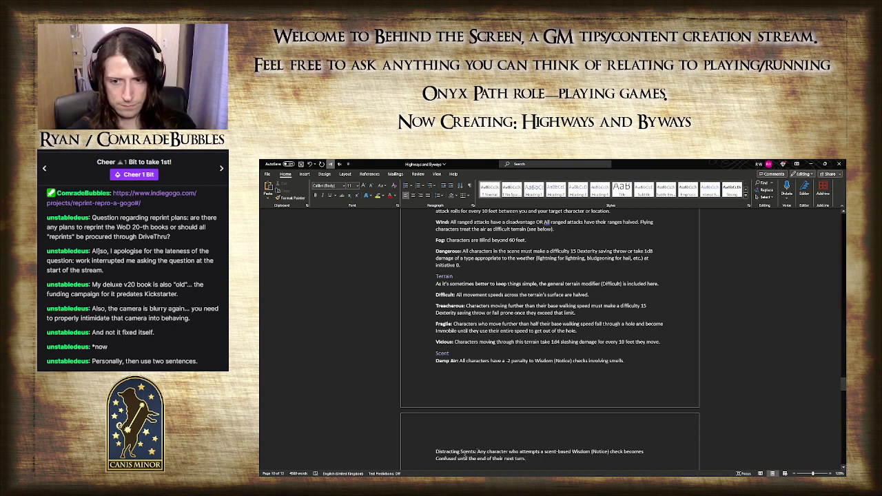
drag(477, 451, 435, 452)
key(ctrl+b)
scroll(532, 407, down, 2)
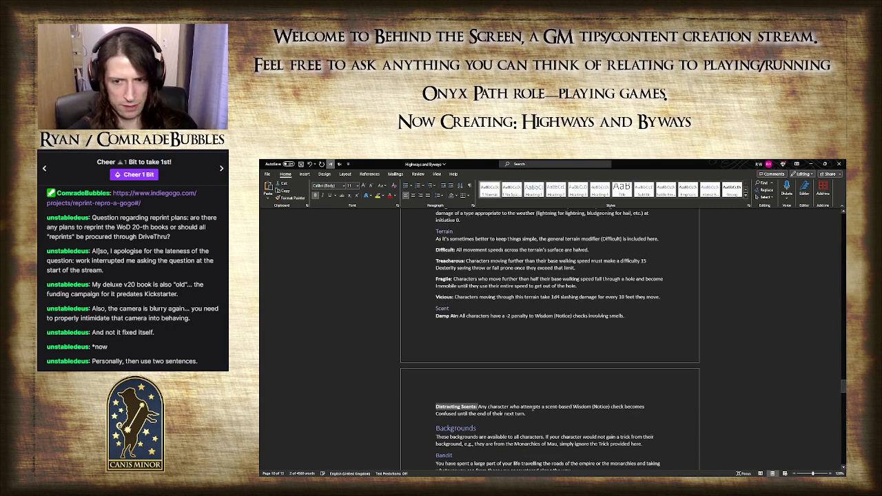
- Start a new entry named "Cold Air:" below the Distracting Scents entry
click(543, 409)
key(Return)
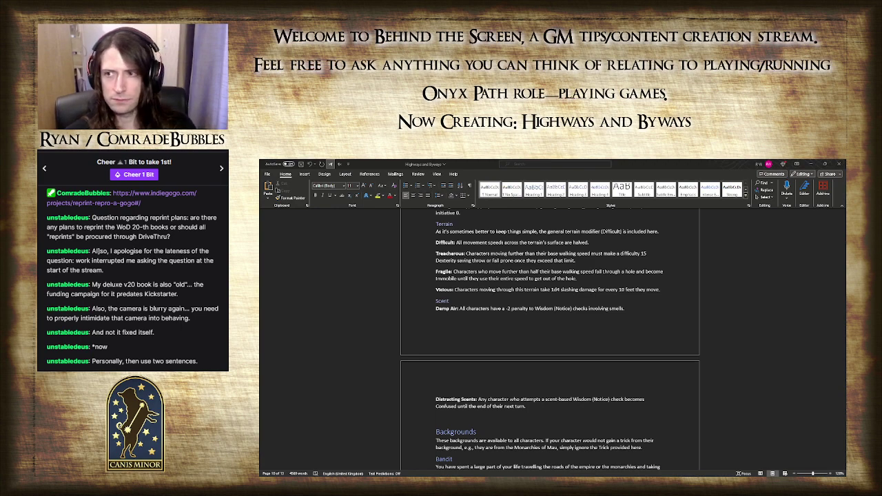
click(792, 164)
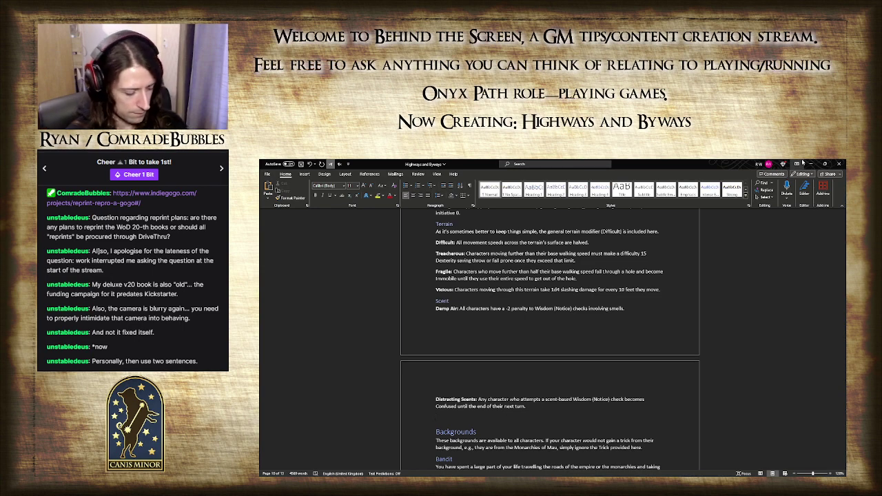
text(cold A)
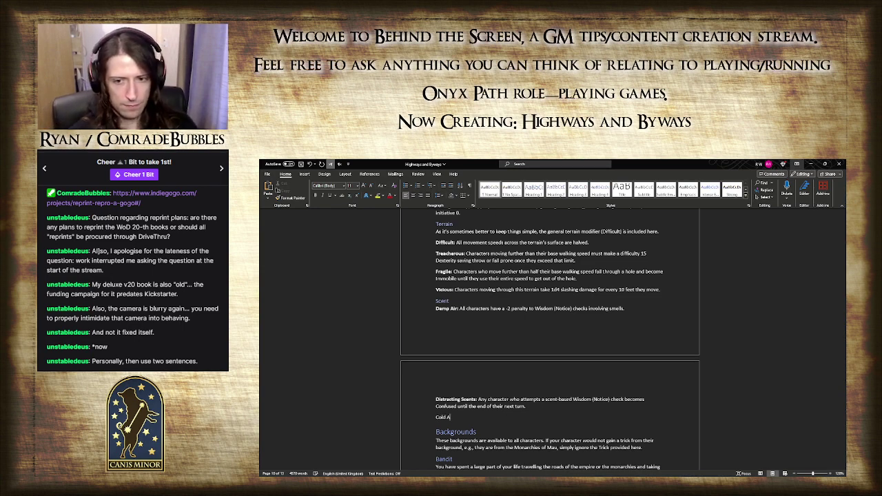
text(ir:)
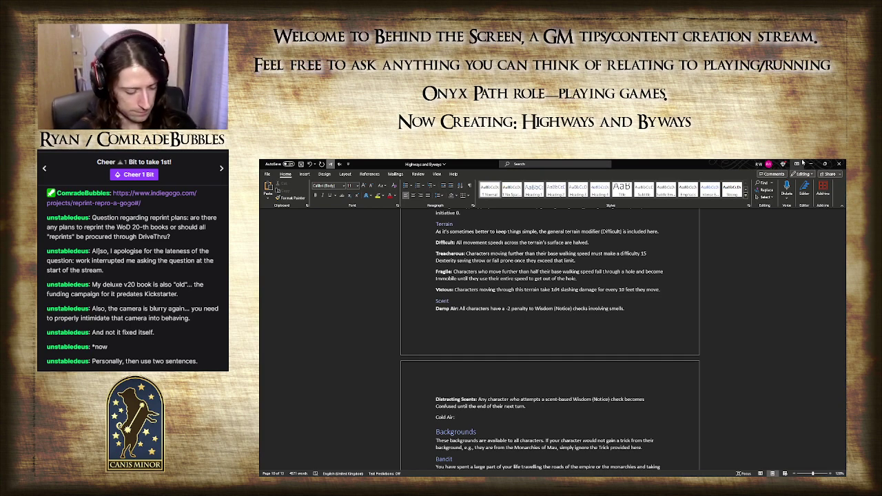
- Write the Cold Air rule as "All characters have an advantage on Wisdom (Notice) checks involving smells and sounds."
text(All character)
text(s have an )
text(advantage)
text( on Wis)
text(wom)
key(BackSpace)
key(BackSpace)
key(BackSpace)
text(dom)
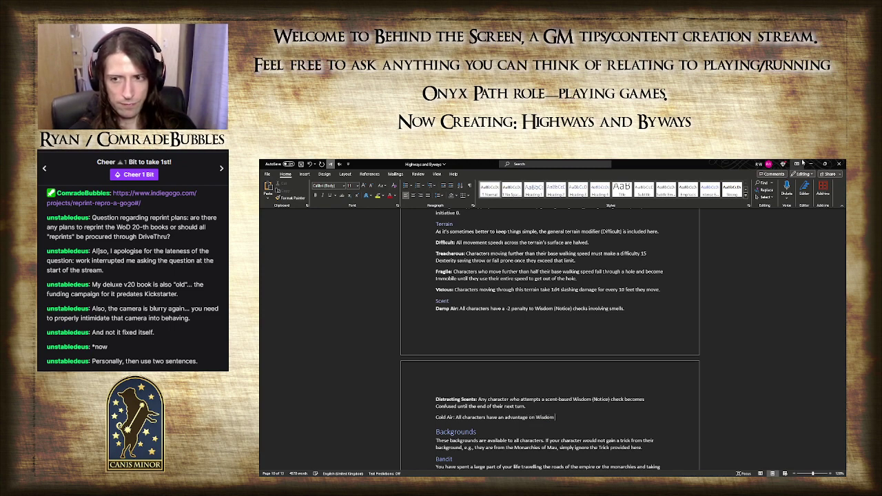
text( (Notice)
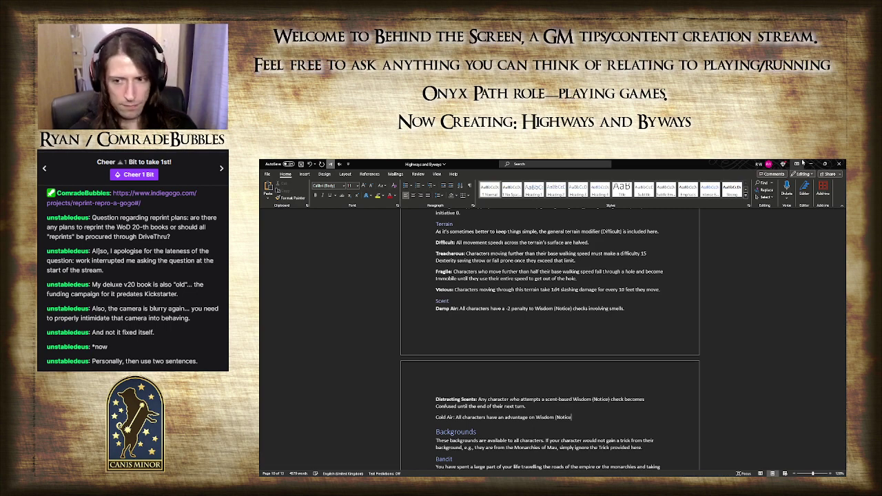
text() checks involving )
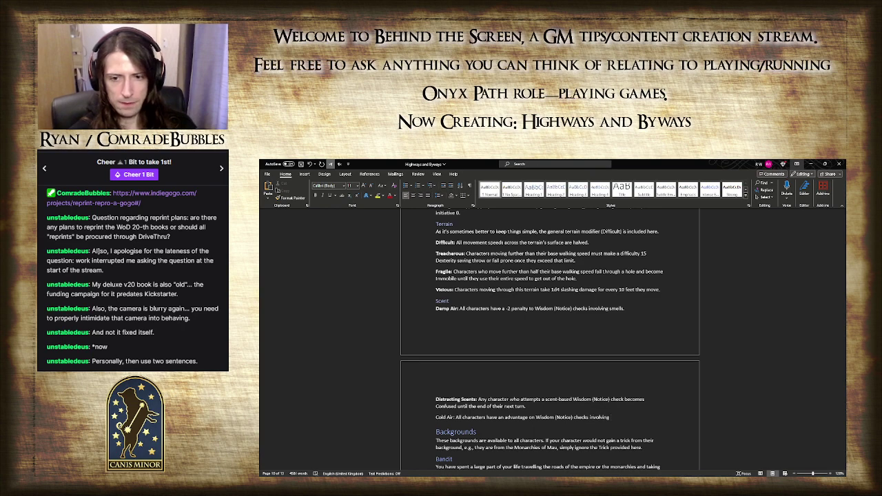
text(smell)
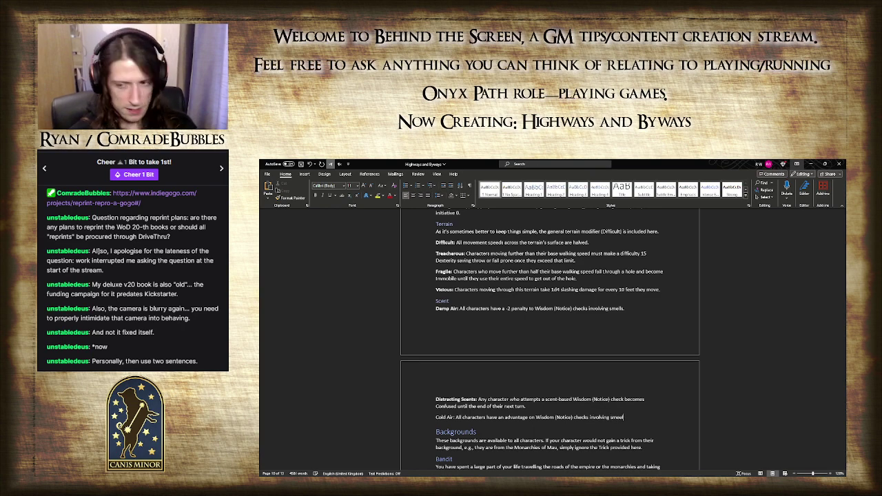
key(BackSpace)
key(BackSpace)
text(lls)
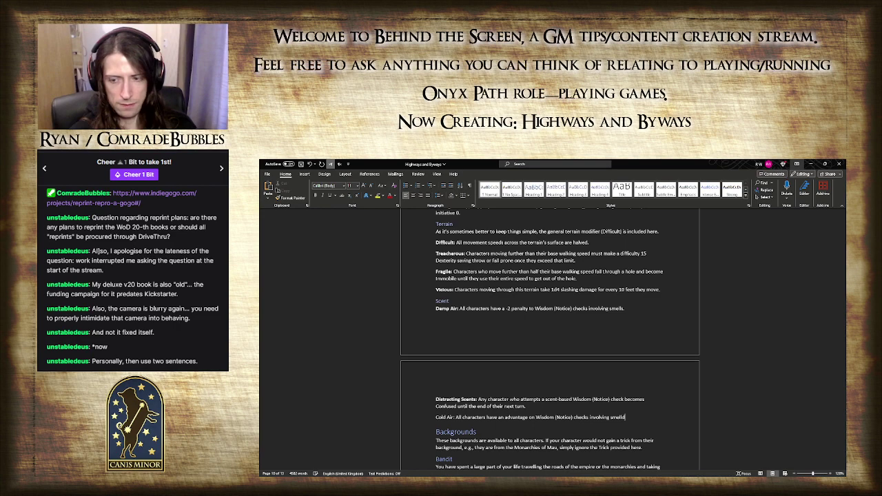
text( and sounds.)
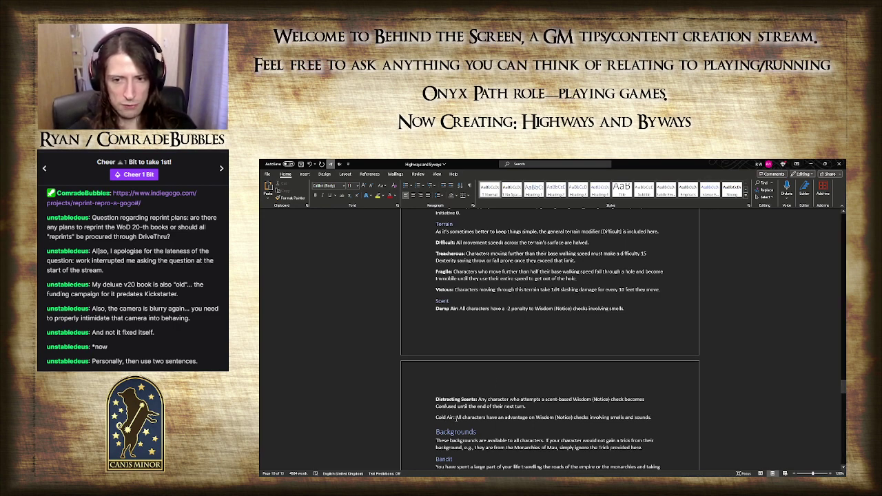
- Make the "Cold Air:" label bold
drag(455, 417, 435, 418)
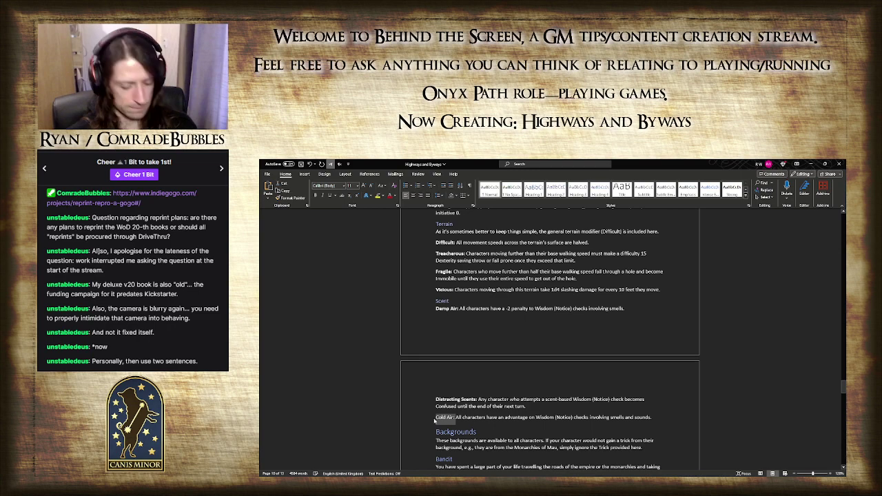
key(ctrl+b)
click(662, 421)
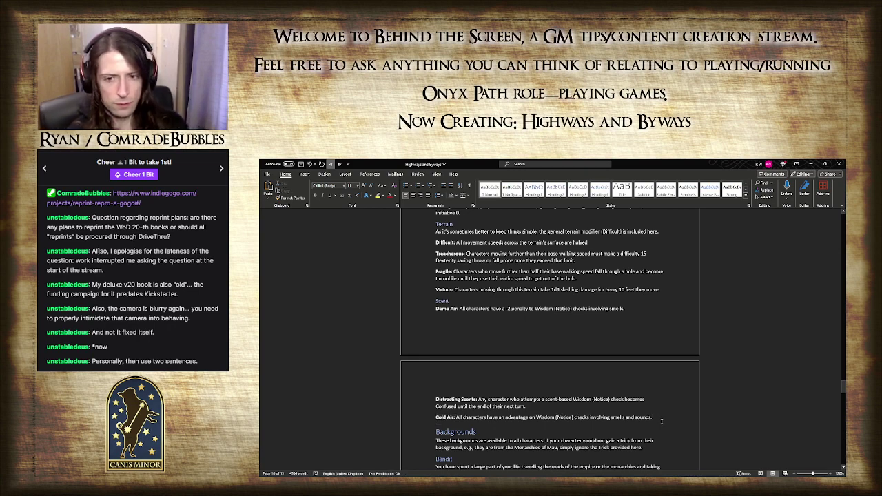
- Add a section heading named Sounds in the Heading 3 style below the Cold Air entry and start an "Echoes:" entry under it
key(Return)
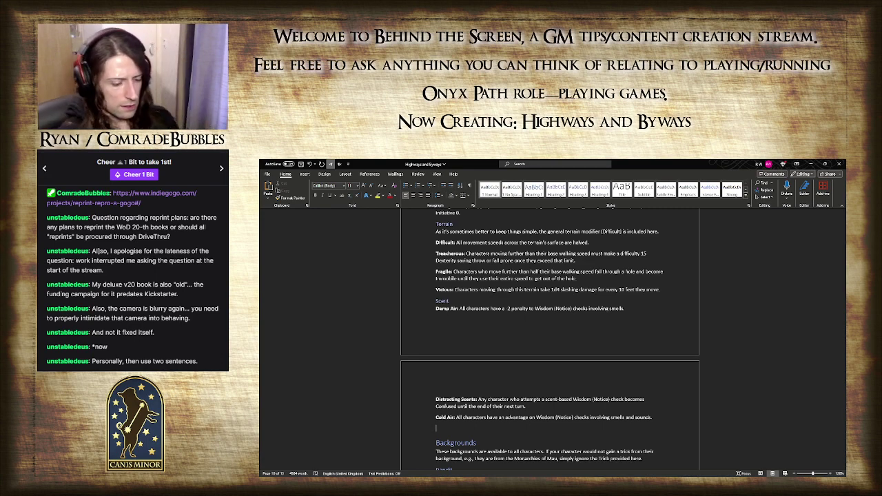
text(Sounds)
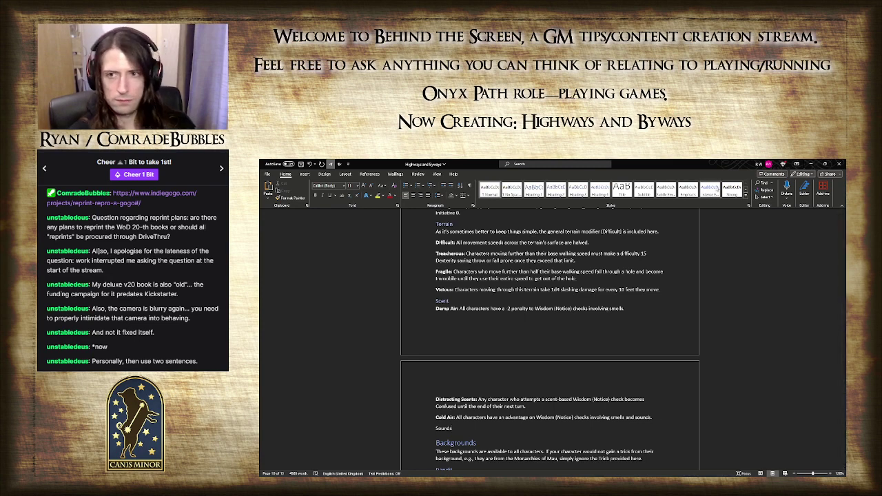
click(580, 194)
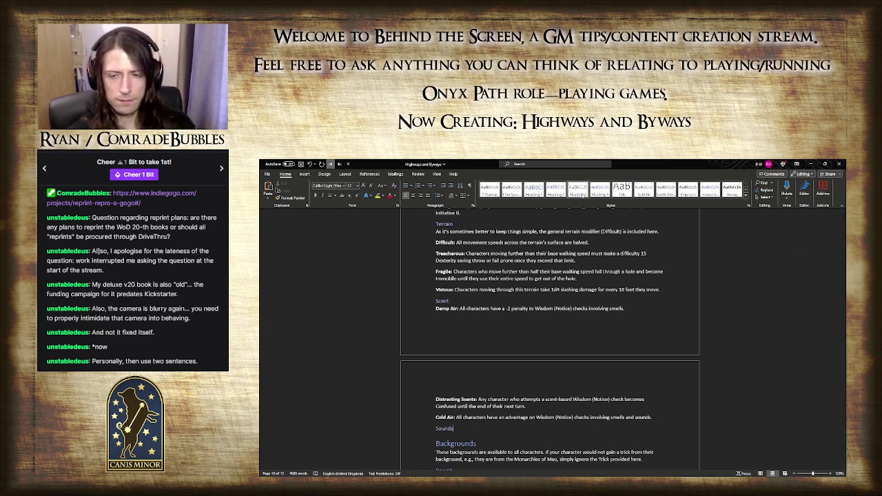
key(Return)
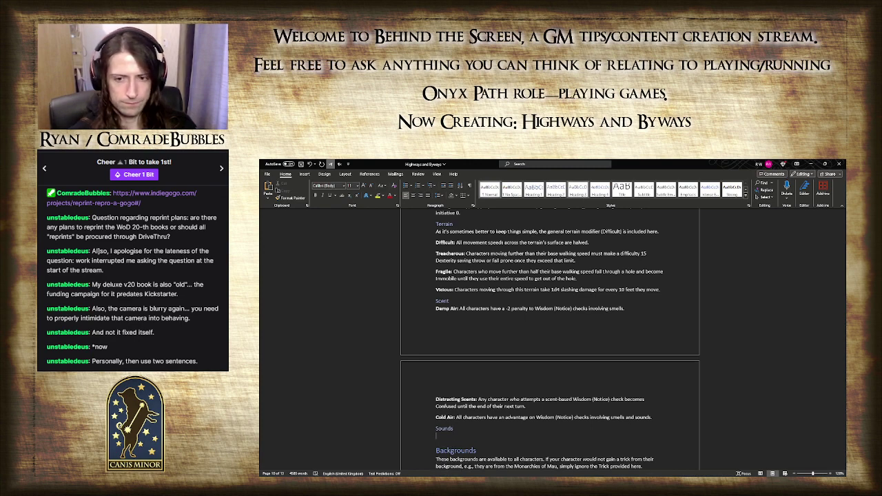
text(Echoes:)
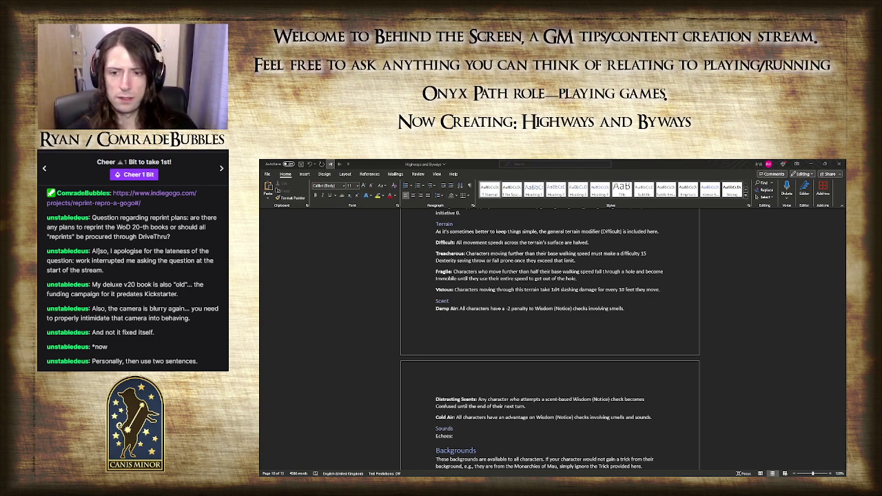
key(alt+Tab)
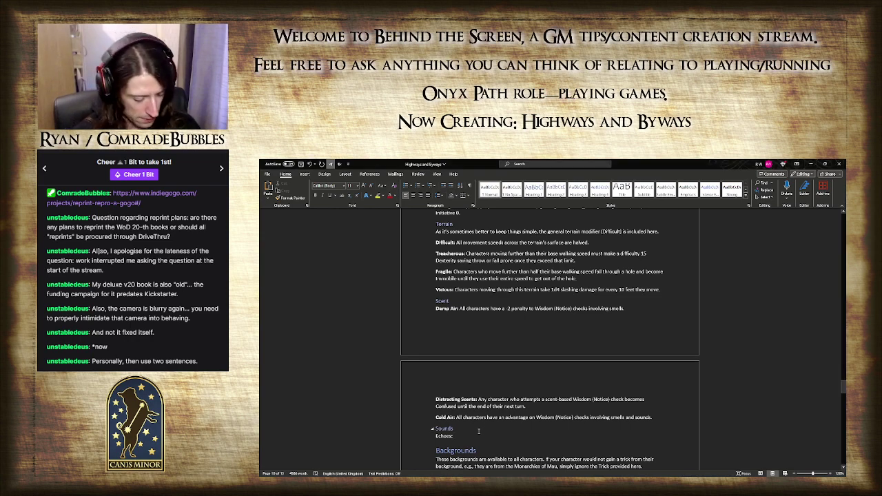
text(No cha)
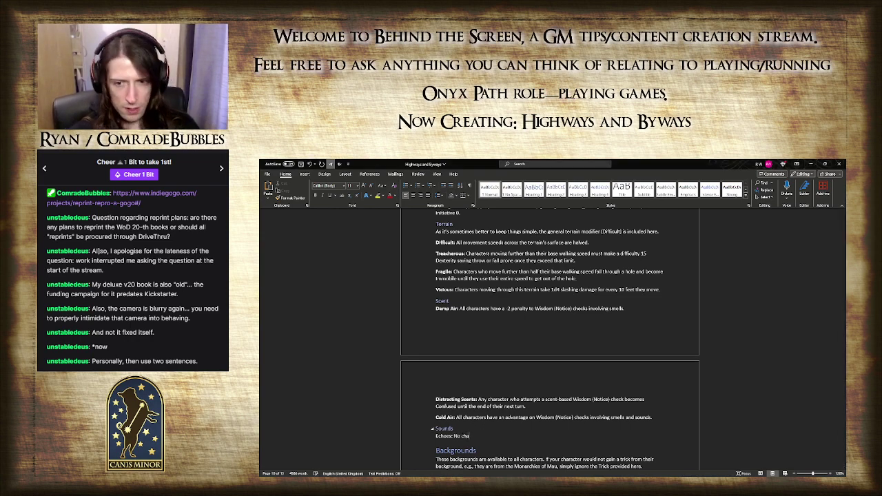
text(racter c)
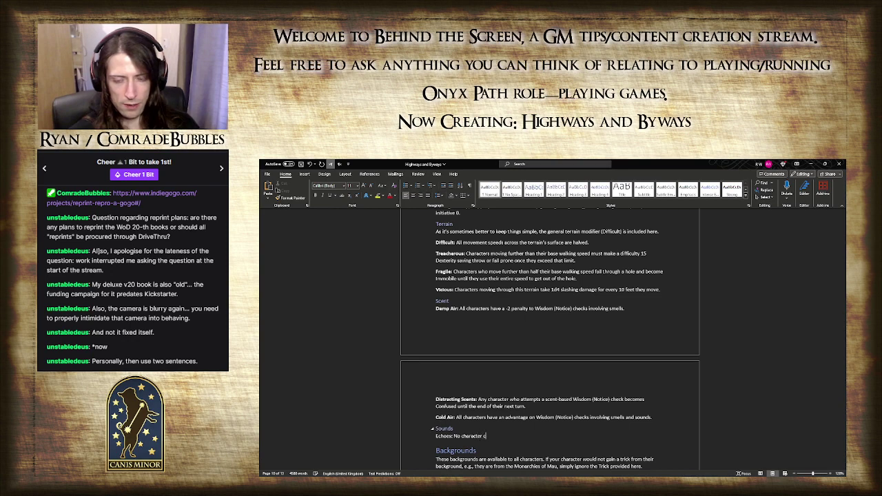
text(an apply t)
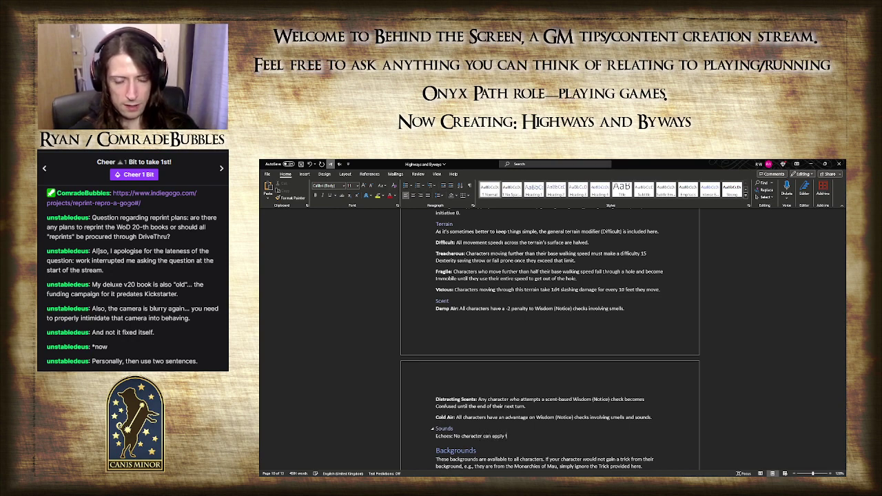
text(heir pr)
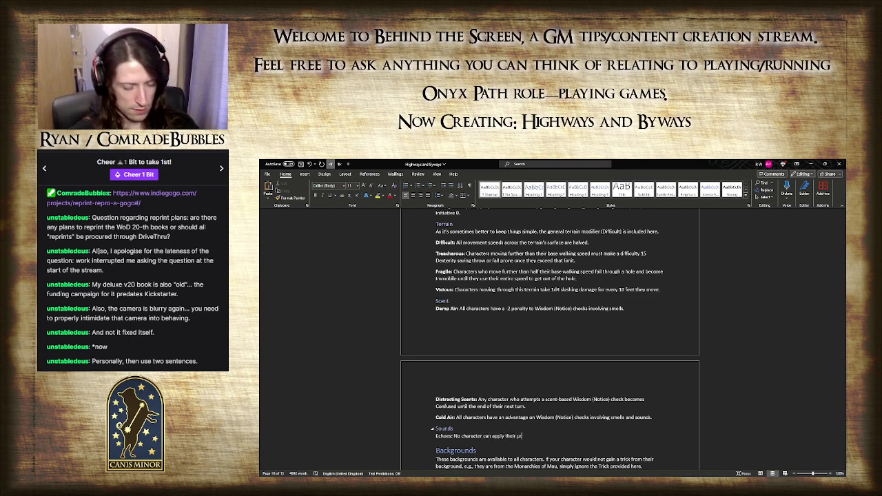
key(BackSpace)
key(BackSpace)
key(BackSpace)
key(BackSpace)
key(BackSpace)
key(BackSpace)
key(BackSpace)
key(BackSpace)
key(BackSpace)
key(BackSpace)
key(BackSpace)
key(BackSpace)
key(BackSpace)
key(BackSpace)
key(BackSpace)
key(BackSpace)
key(BackSpace)
key(BackSpace)
key(BackSpace)
key(BackSpace)
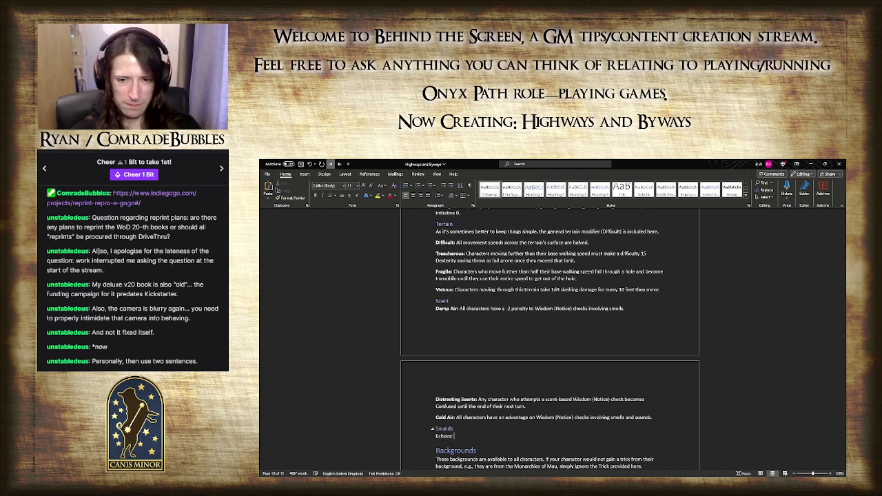
- Begin the Echoes rule with "Any character who botches an ability check"
key(alt+Tab)
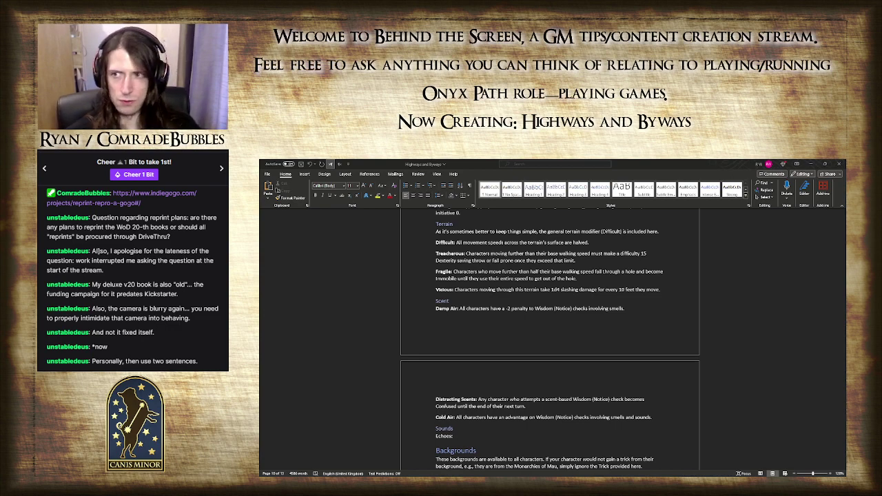
click(483, 433)
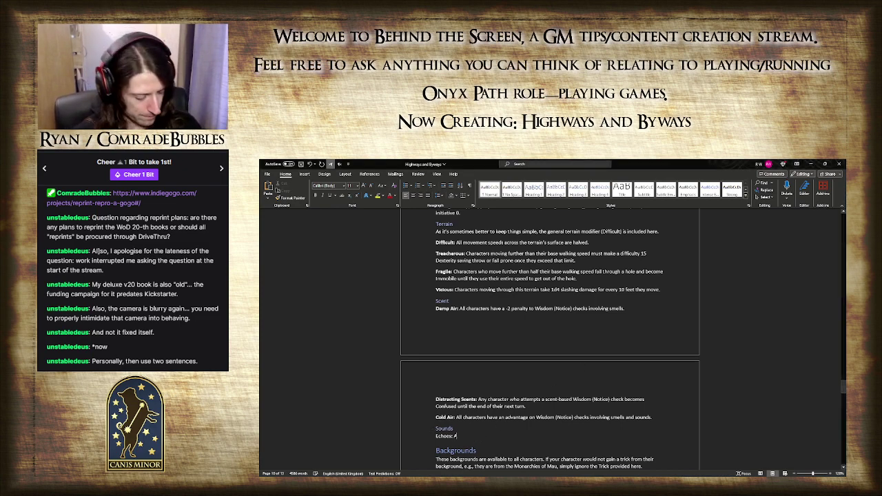
text(Any character wh)
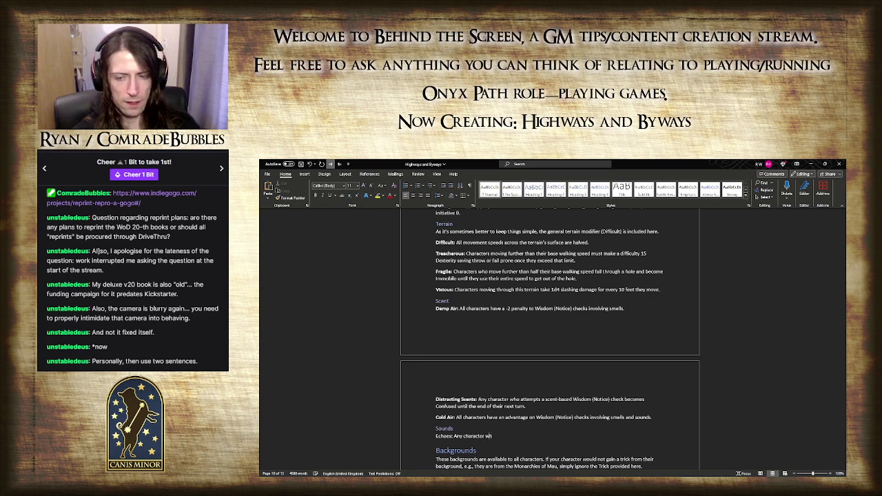
text(o bothes)
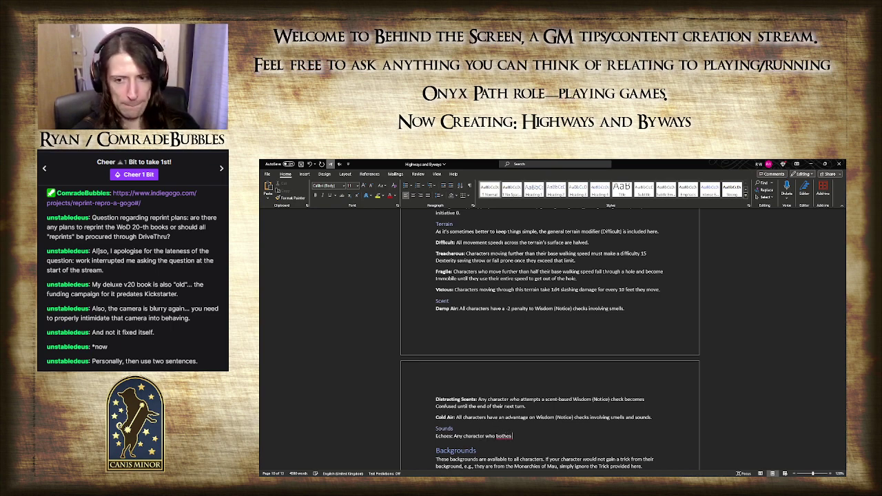
key(BackSpace)
key(BackSpace)
key(BackSpace)
text(ches a roll)
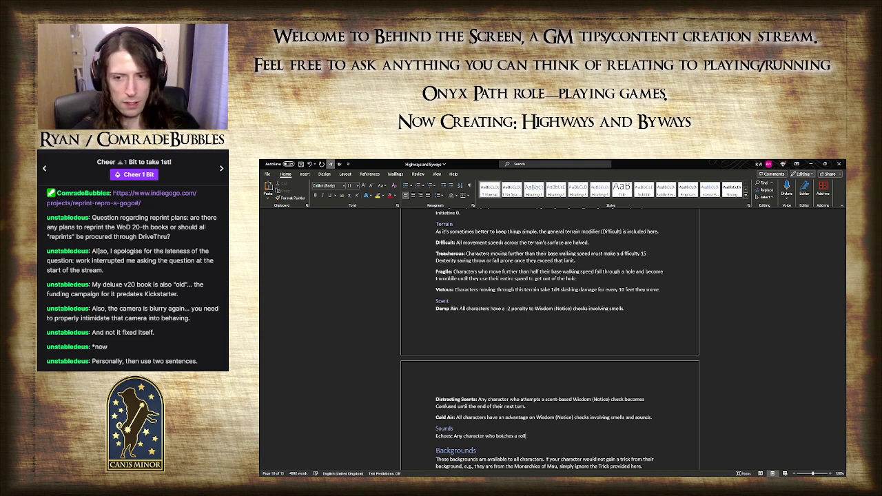
key(BackSpace)
key(BackSpace)
key(BackSpace)
text(check, rol)
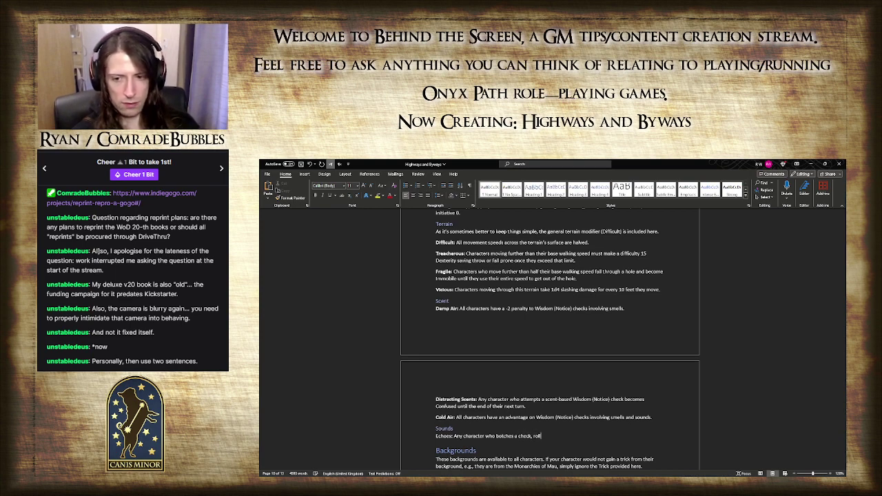
key(BackSpace)
key(BackSpace)
key(BackSpace)
key(BackSpace)
key(BackSpace)
key(BackSpace)
key(BackSpace)
key(BackSpace)
key(BackSpace)
key(BackSpace)
key(BackSpace)
text(n abi)
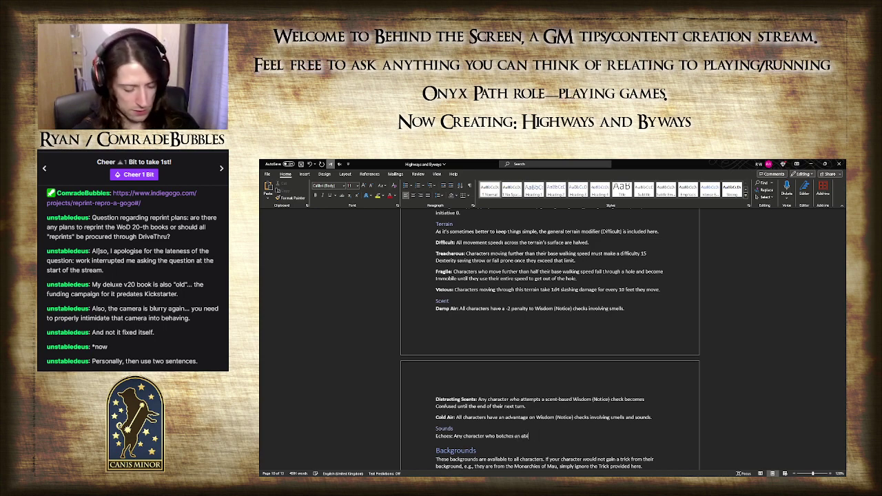
text(lity check, a)
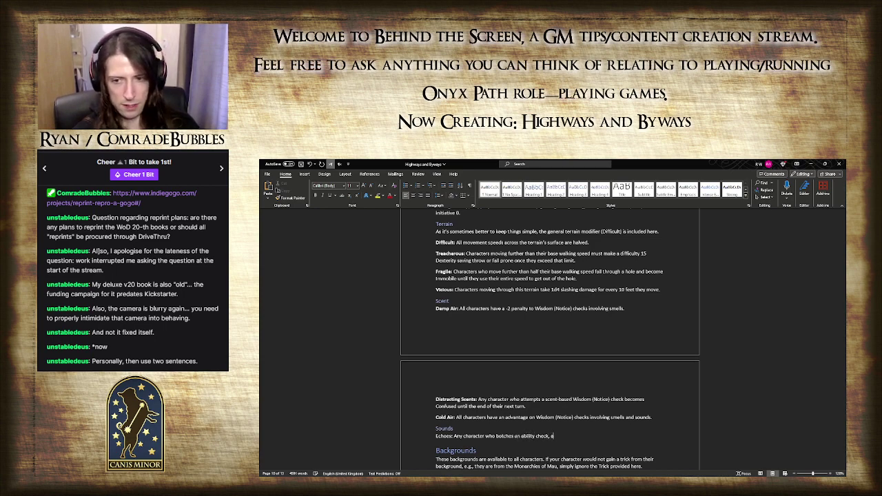
text(ttack roll)
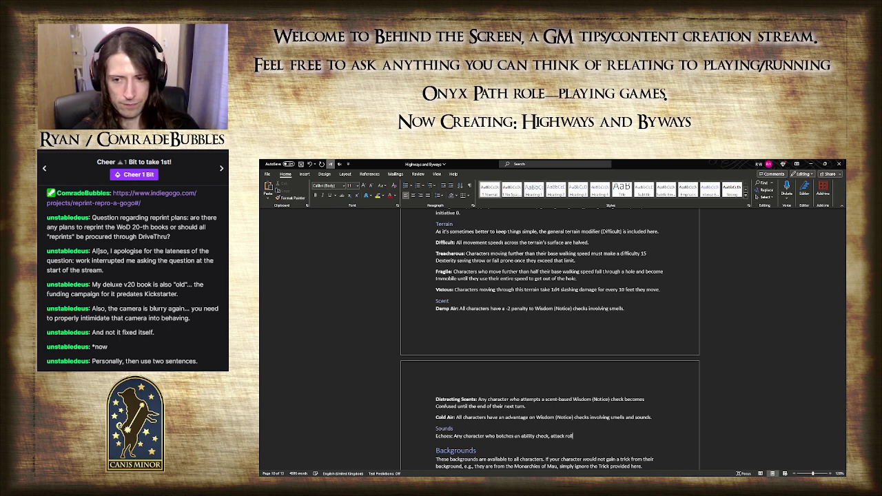
text(, or saving)
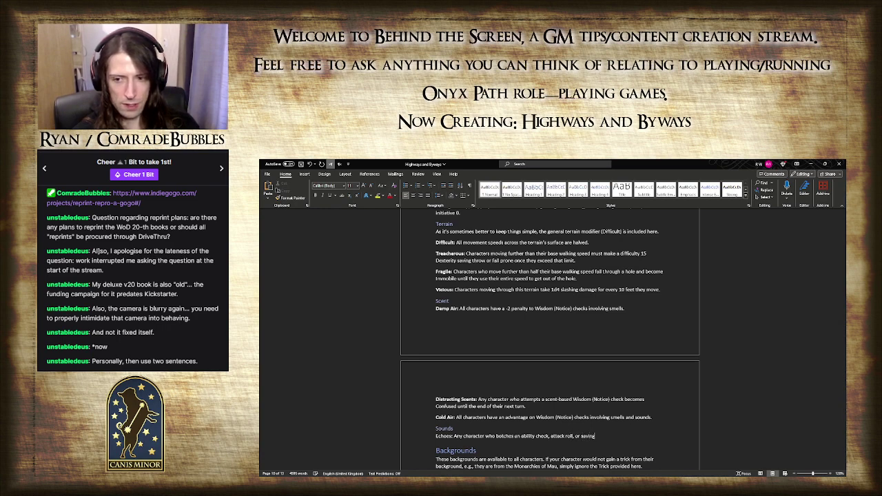
text( throw)
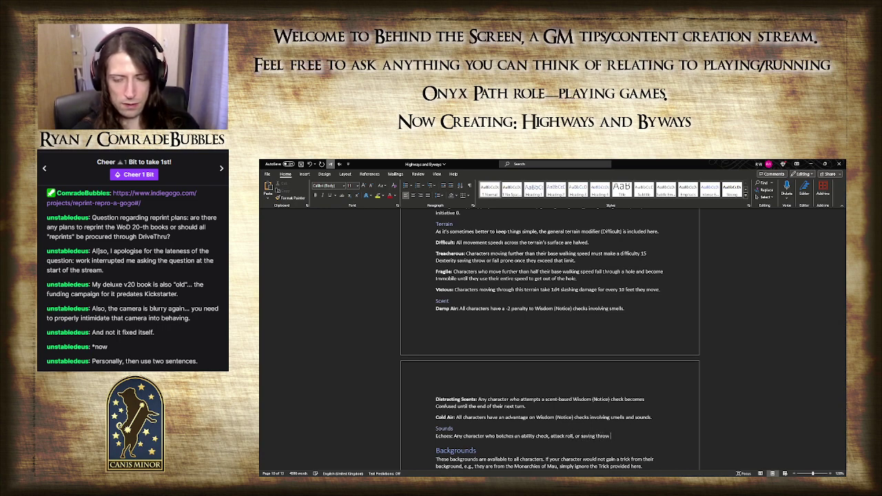
key(BackSpace)
key(BackSpace)
key(BackSpace)
key(BackSpace)
key(BackSpace)
key(BackSpace)
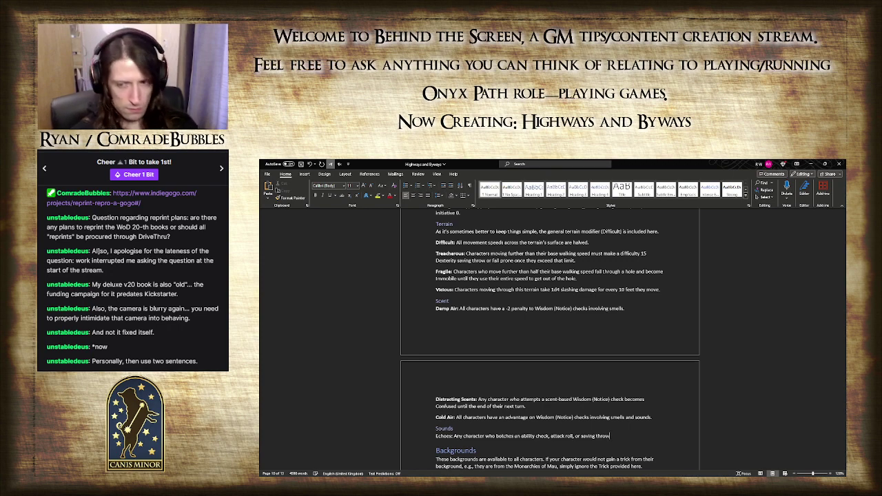
key(BackSpace)
key(BackSpace)
key(BackSpace)
key(BackSpace)
key(BackSpace)
key(BackSpace)
key(BackSpace)
key(BackSpace)
key(BackSpace)
key(BackSpace)
key(BackSpace)
key(BackSpace)
key(BackSpace)
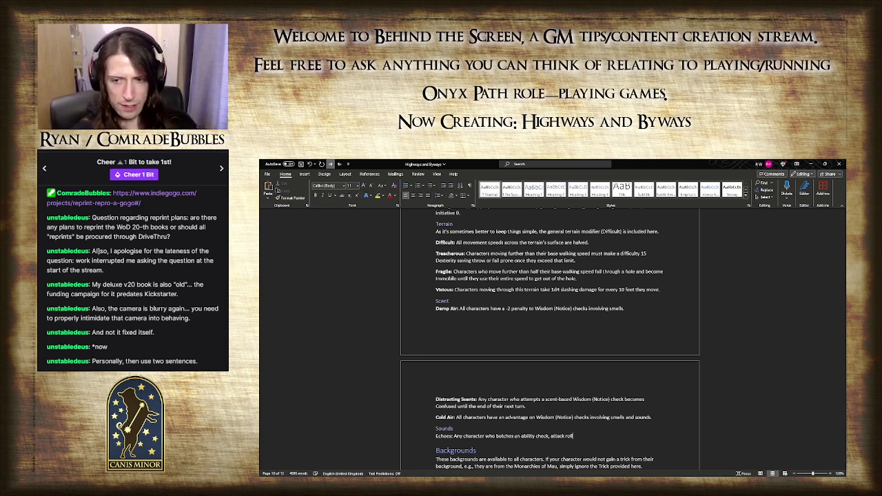
key(BackSpace)
key(BackSpace)
key(BackSpace)
key(BackSpace)
key(BackSpace)
key(BackSpace)
key(BackSpace)
key(BackSpace)
key(BackSpace)
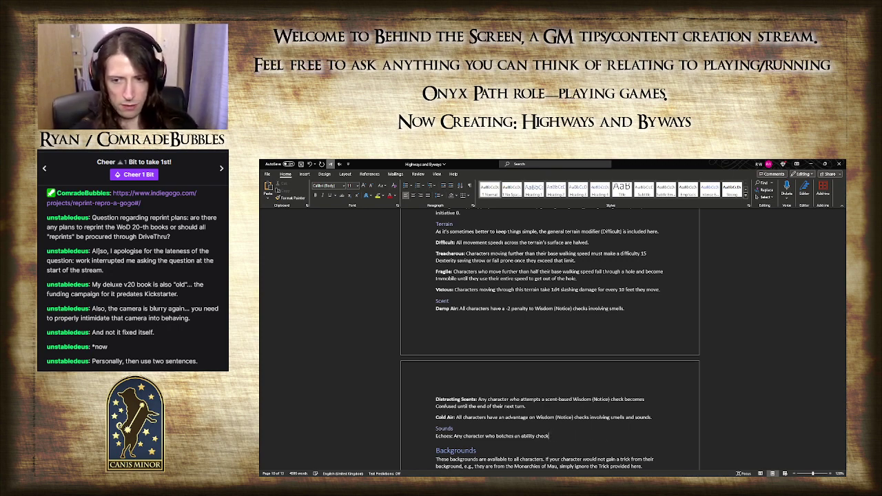
- Complete the Echoes rule with "or attack roll is Confused until the end of their next turn."
text(or at)
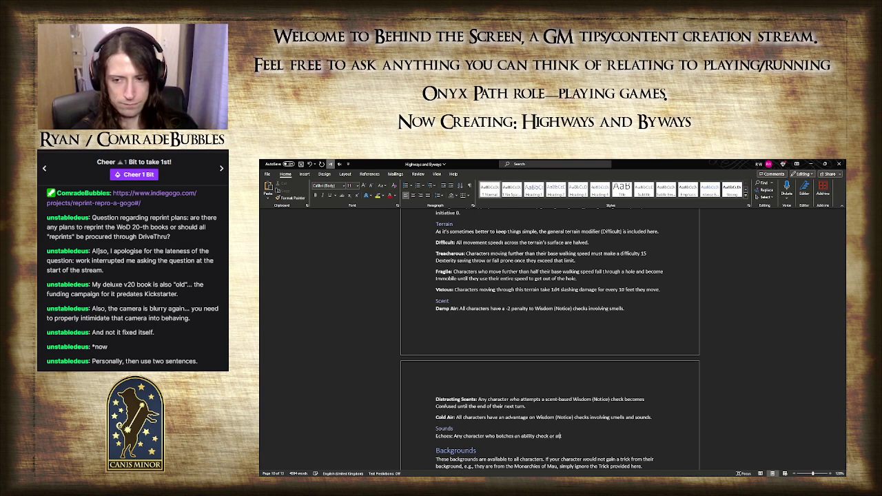
text(tack roll is C)
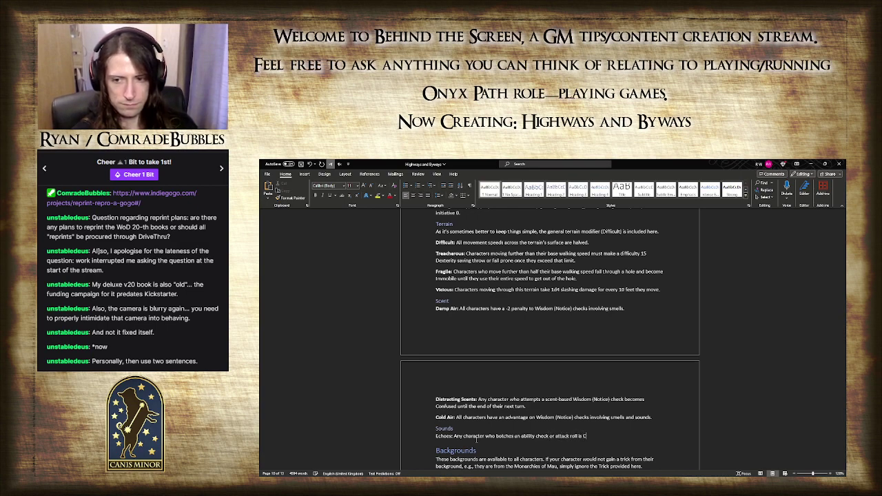
text(onfused until)
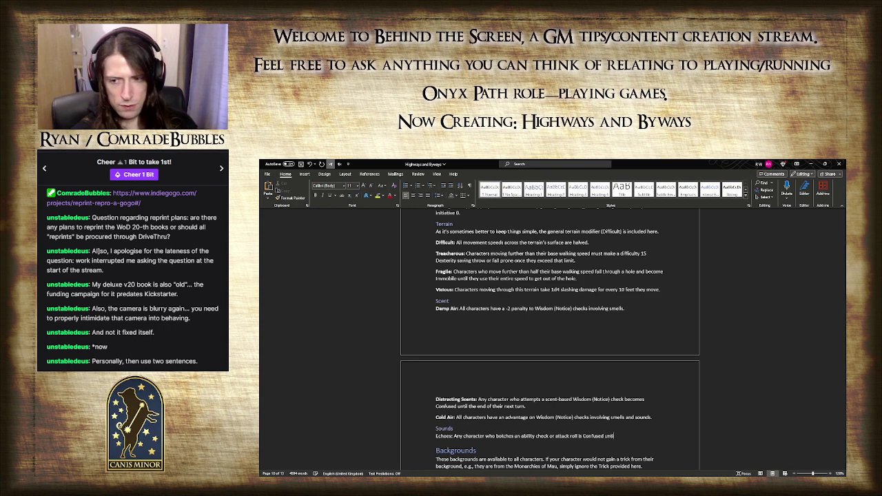
text( the end of their)
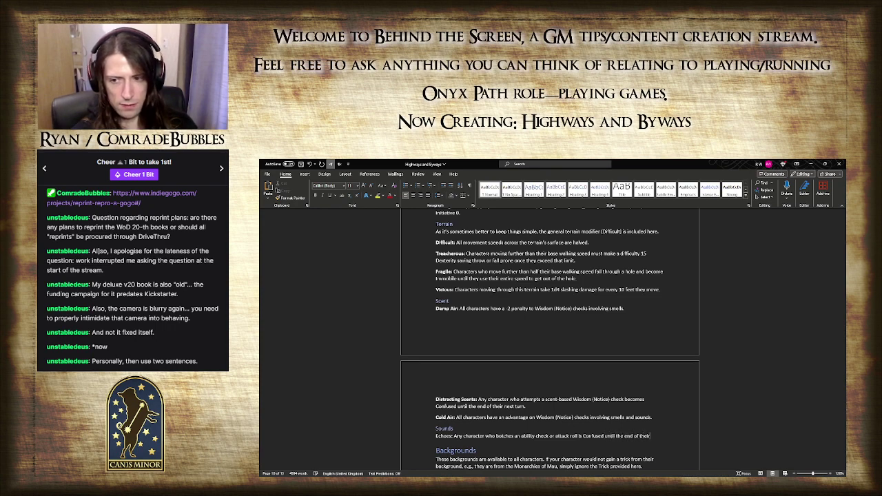
text( next turn)
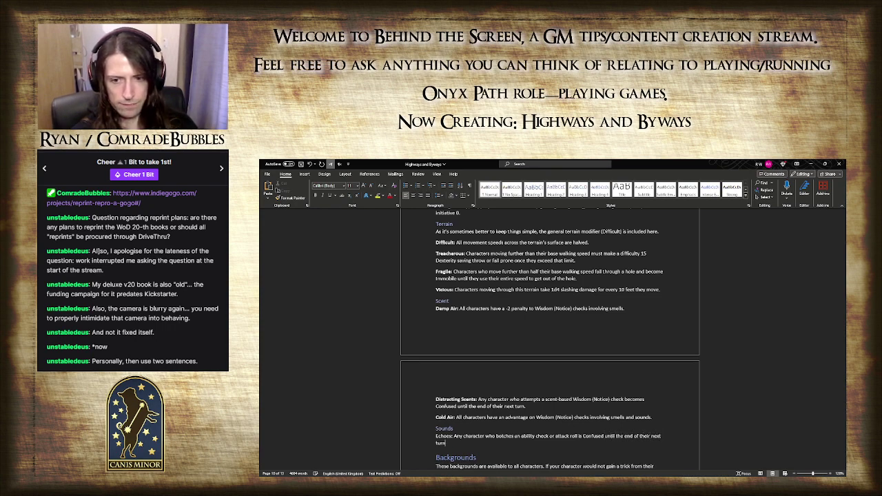
text(.)
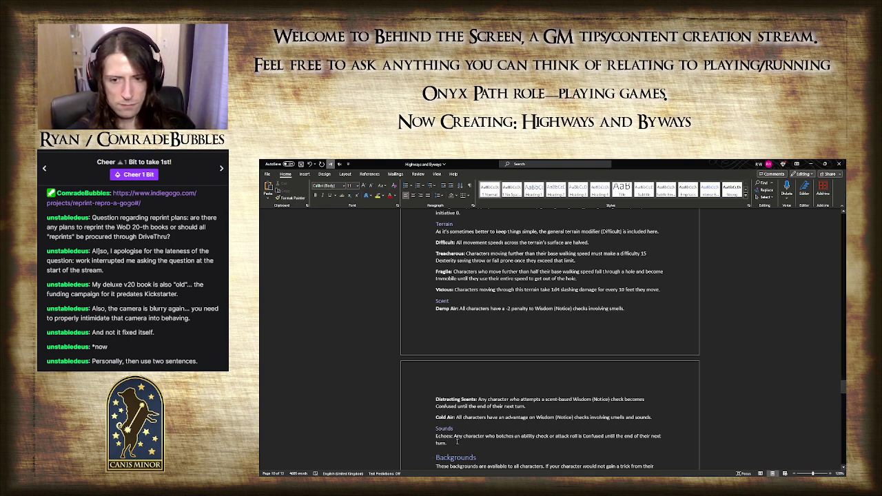
- Make the "Echoes:" label bold
drag(454, 436, 436, 438)
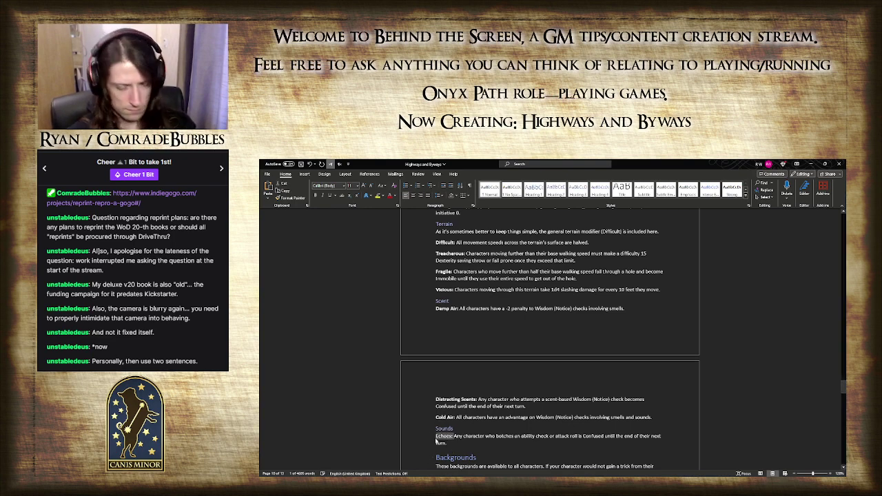
key(ctrl+b)
click(466, 447)
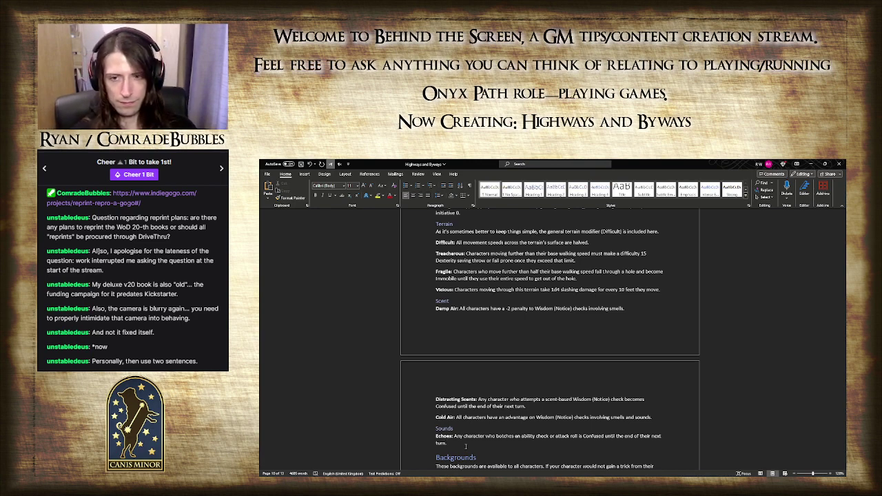
- Extend the Damp Air rule to end with "smells and sounds." and rename the Scent heading above it as Air Quality
click(625, 309)
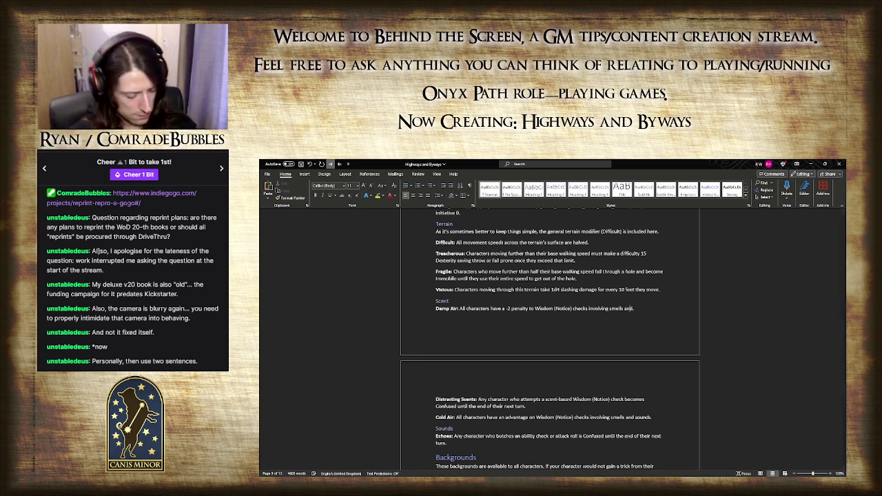
text(and sounds.)
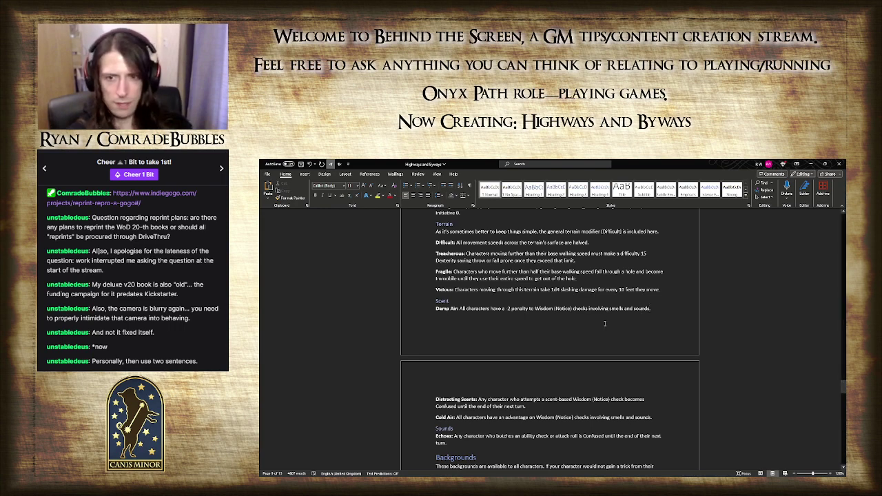
double_click(442, 302)
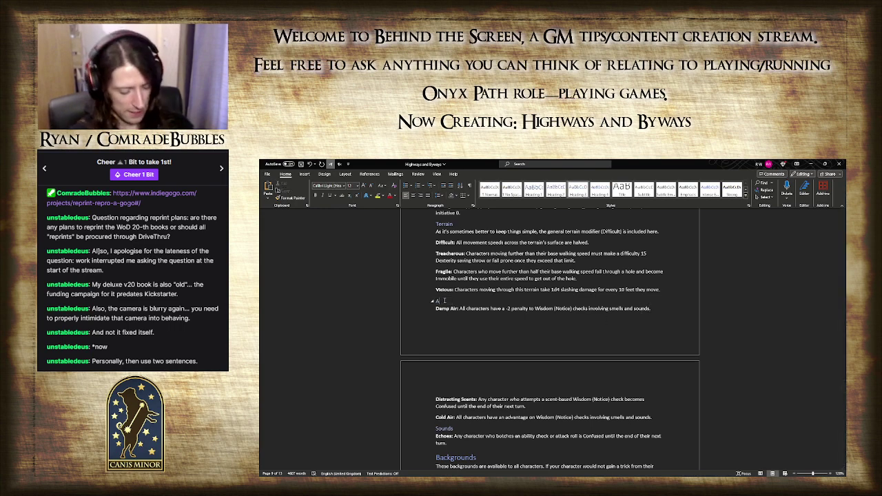
text(Air)
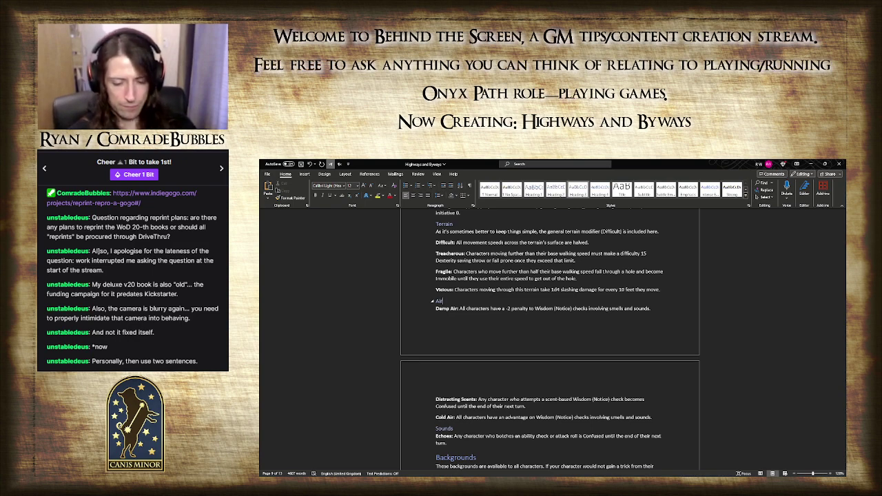
text(Quality)
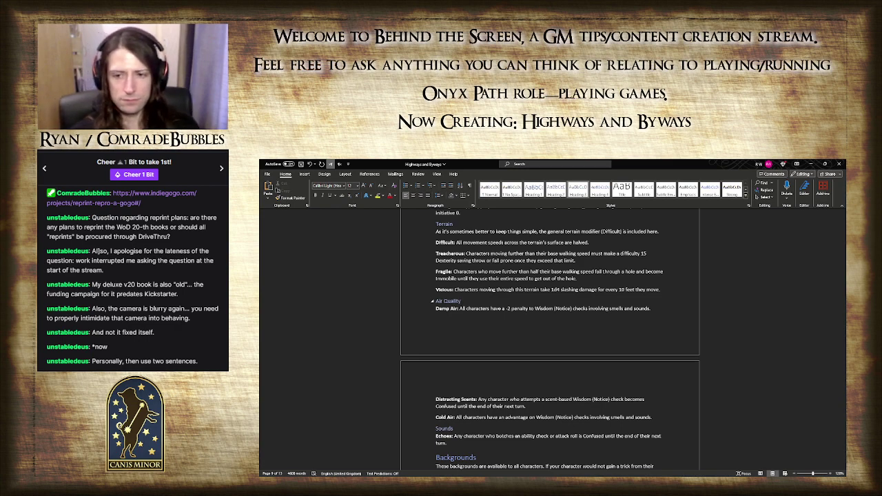
- Rename the Sounds heading as Ambience
scroll(464, 330, down, 3)
scroll(465, 331, up, 3)
scroll(464, 331, up, 2)
scroll(464, 331, down, 2)
double_click(444, 429)
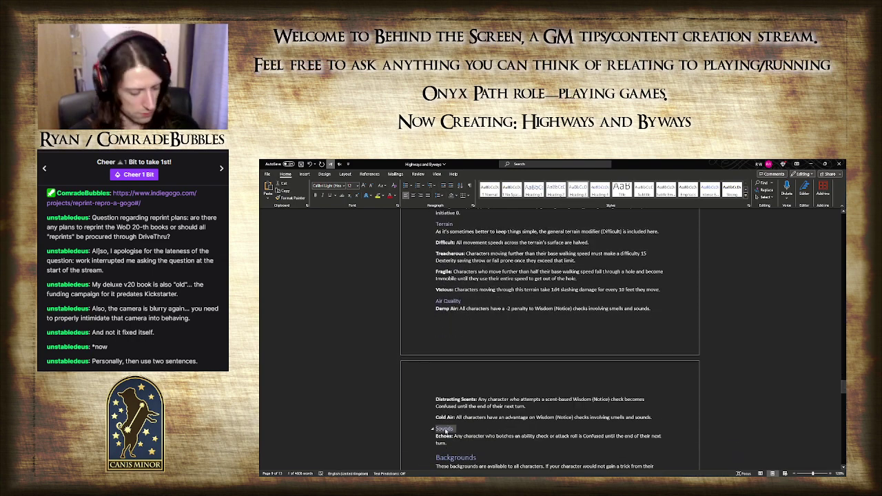
text(Ambience)
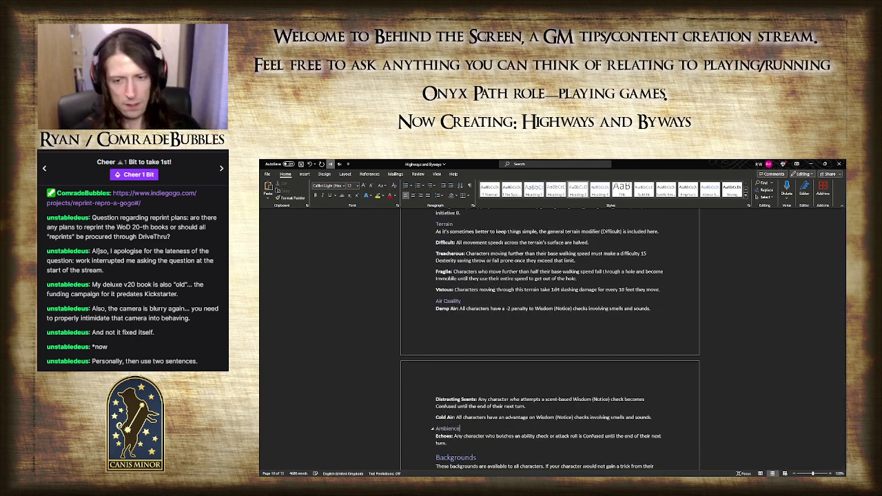
- Add an entry below Echoes reading "Loud: All Wisdom (Notice) checks involving sounds have a disadvantage."
scroll(461, 391, down, 2)
click(460, 391)
key(Return)
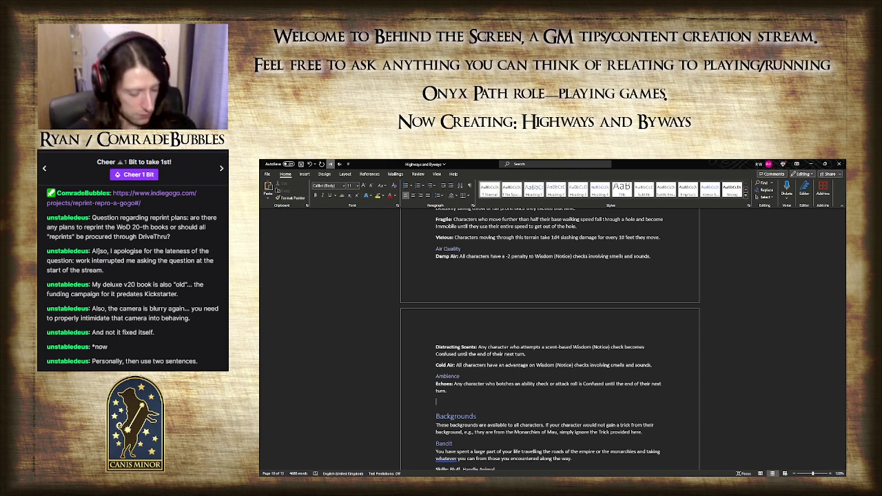
text(Loud: All Wisdom (N)
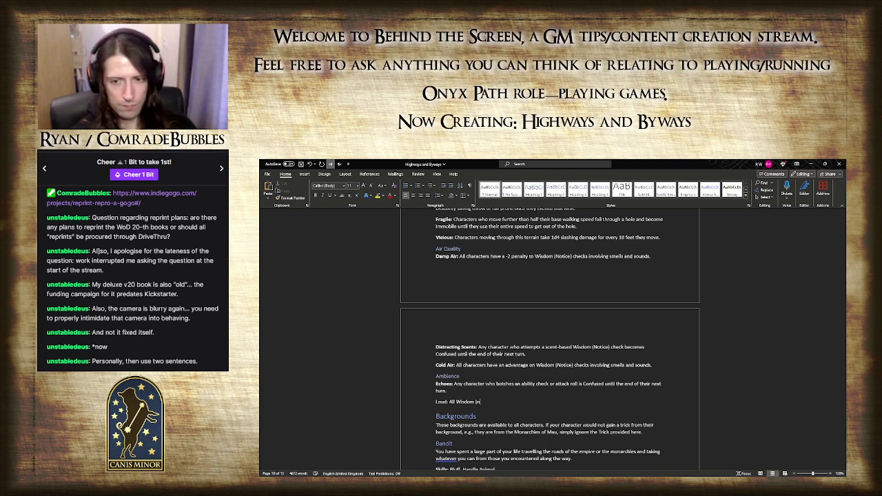
text(otice) che)
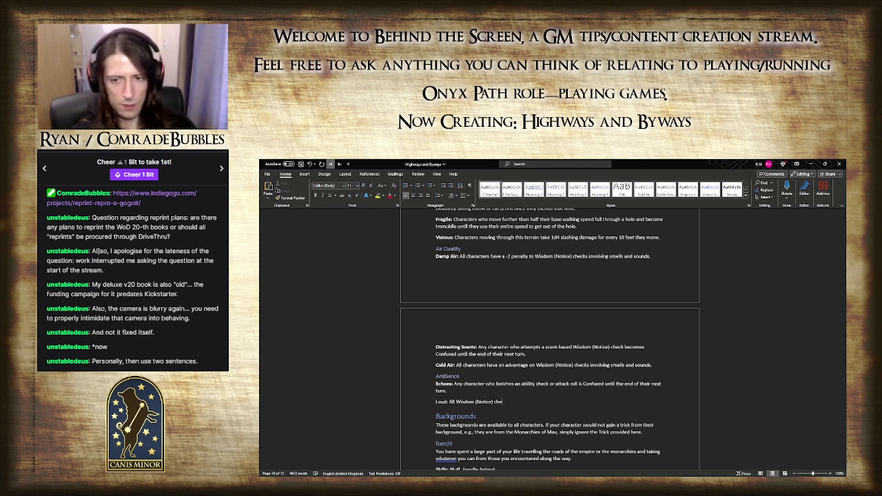
text(cks involving )
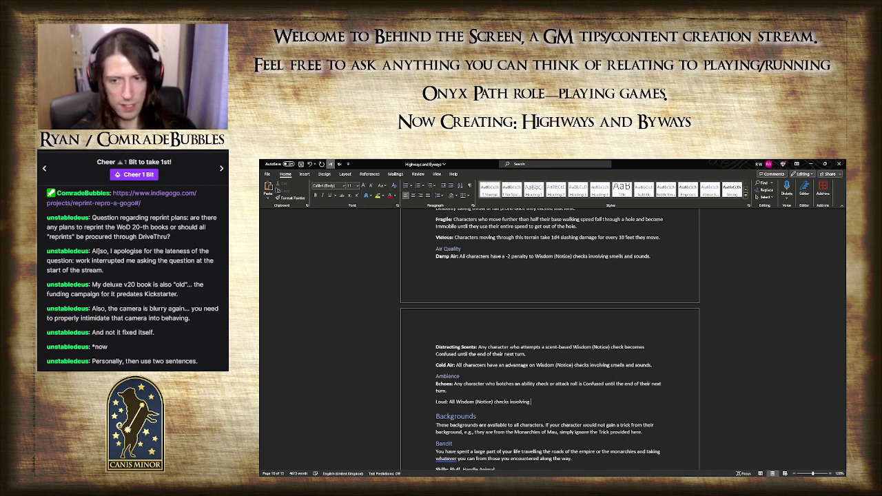
text(sounds are)
key(BackSpace)
key(BackSpace)
key(BackSpace)
text(have a dis)
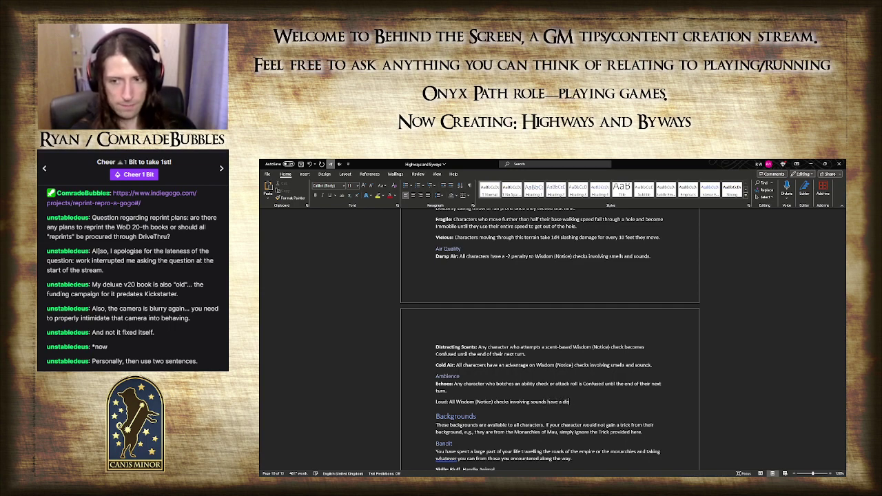
text(advantage.)
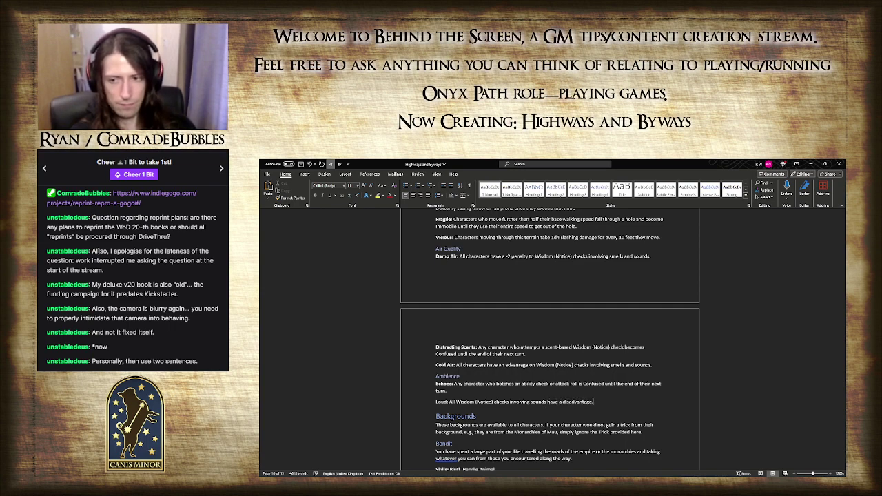
- Make the "Loud:" label bold
drag(449, 402, 430, 406)
key(ctrl+b)
click(608, 402)
- Start a new entry below Loud reading "Dry Heat: Characters moving further than their base walking speed"
key(Return)
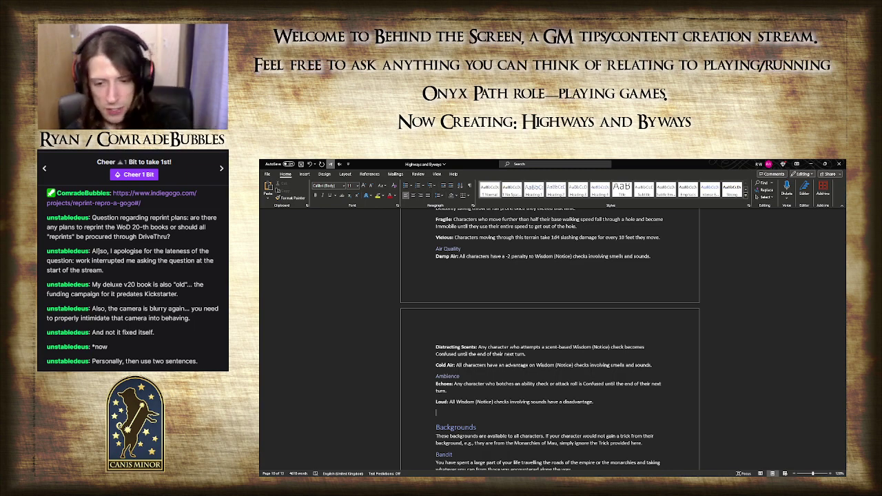
text(Dry)
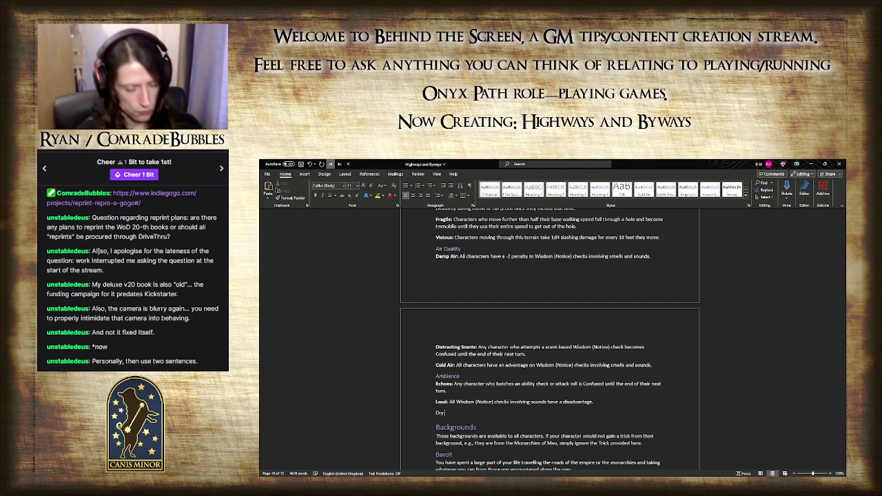
text( Heat: Characters )
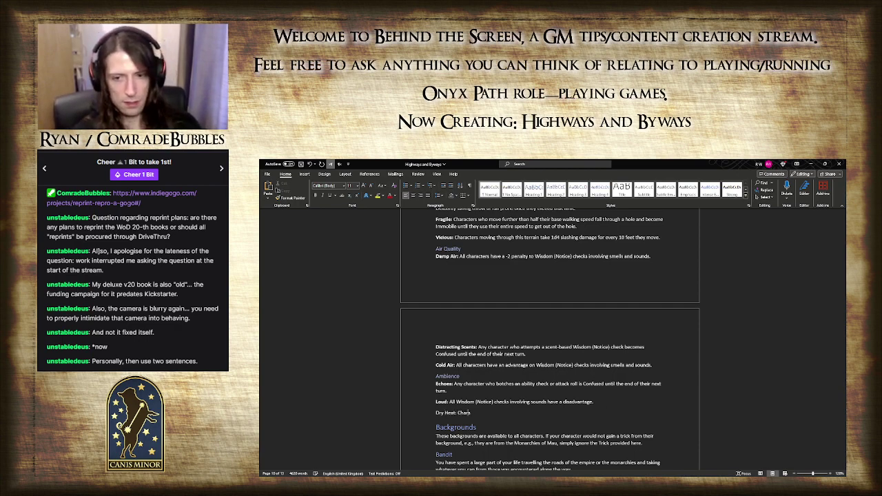
text(moving )
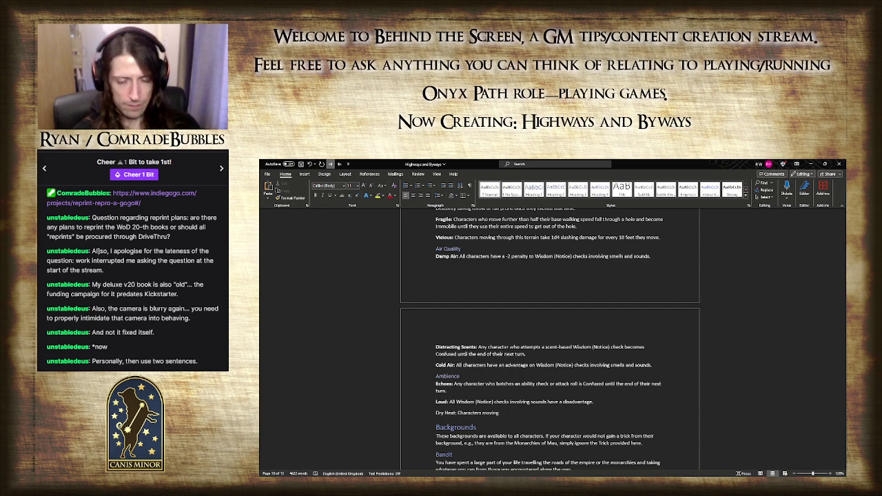
text(further than th)
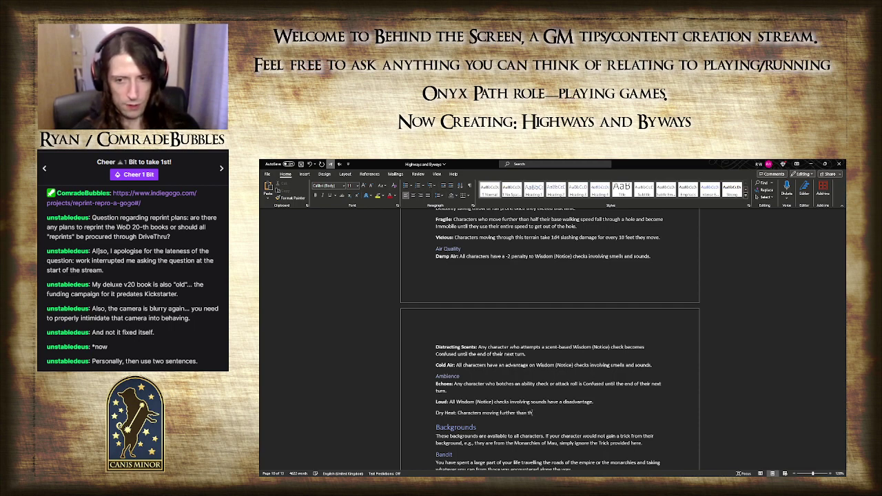
text(eir base walking)
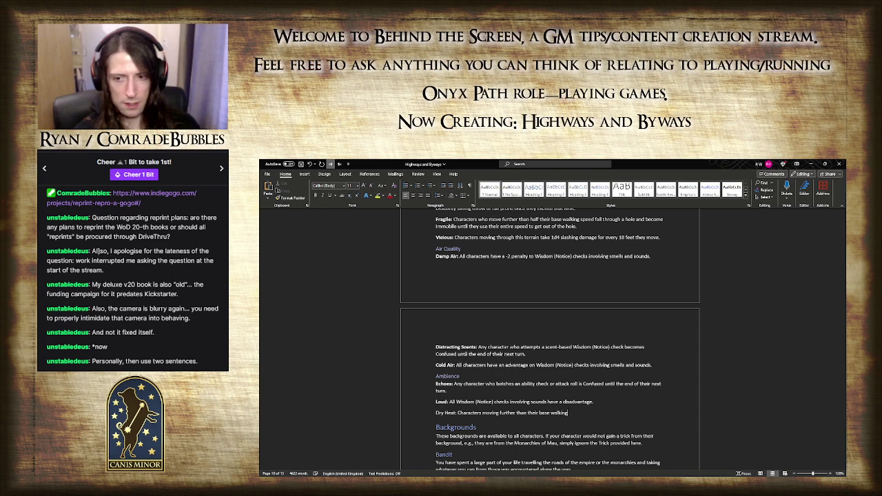
text( speed)
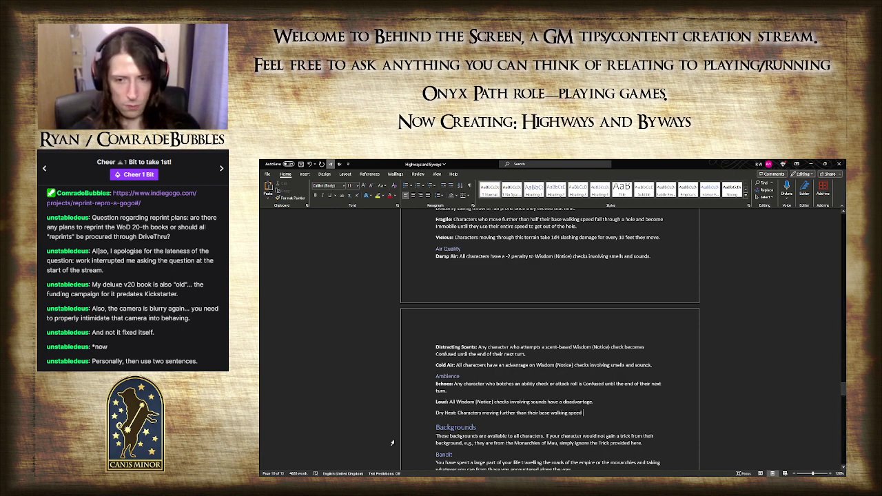
key(alt+Tab)
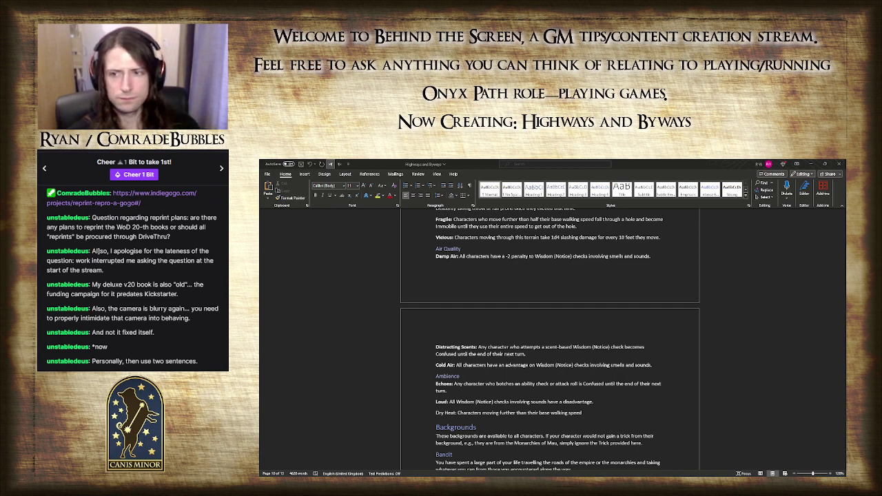
key(alt+Tab)
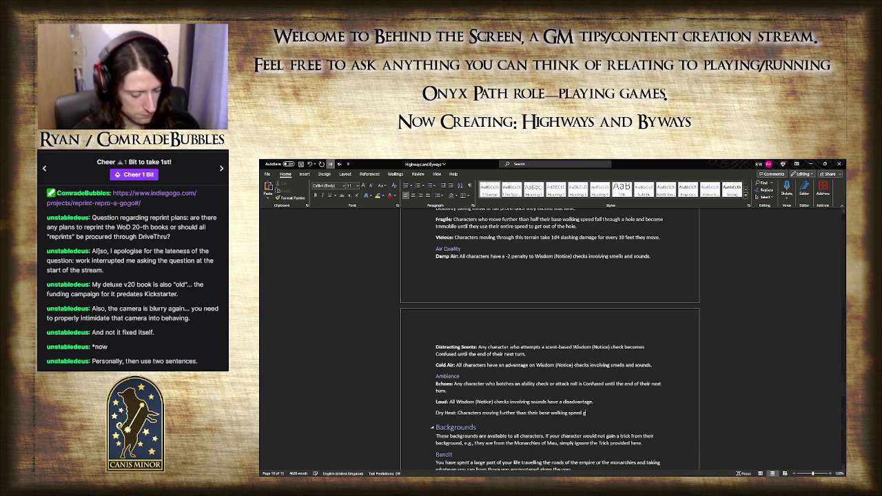
- Continue the Dry Heat rule with "gain a cumulative -1 penalty to their ability checks and attack rolls"
text(gain a)
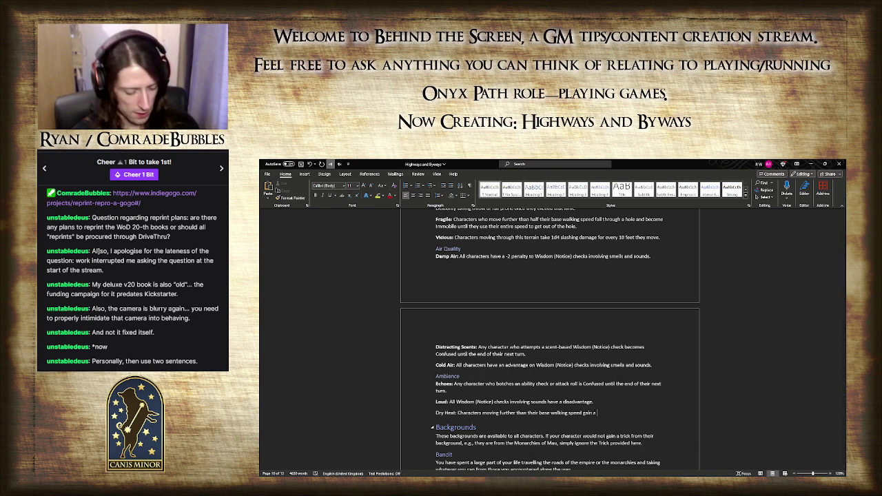
text(cumulative)
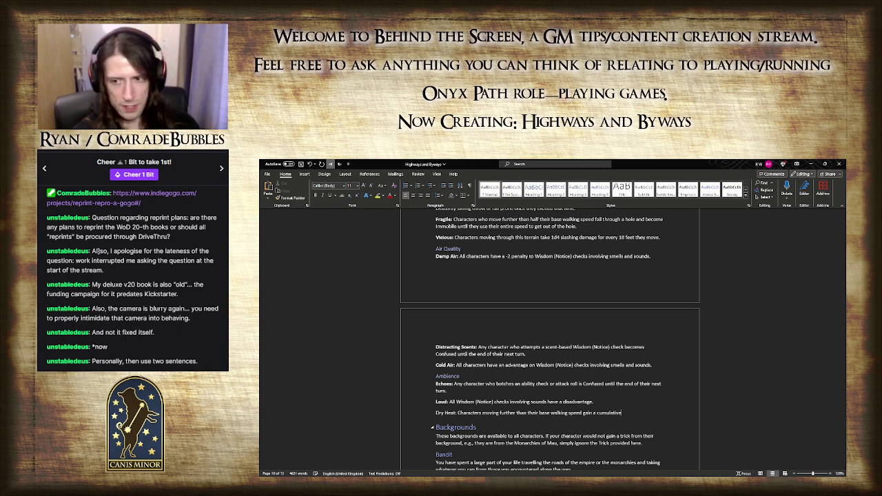
text( -1 pen)
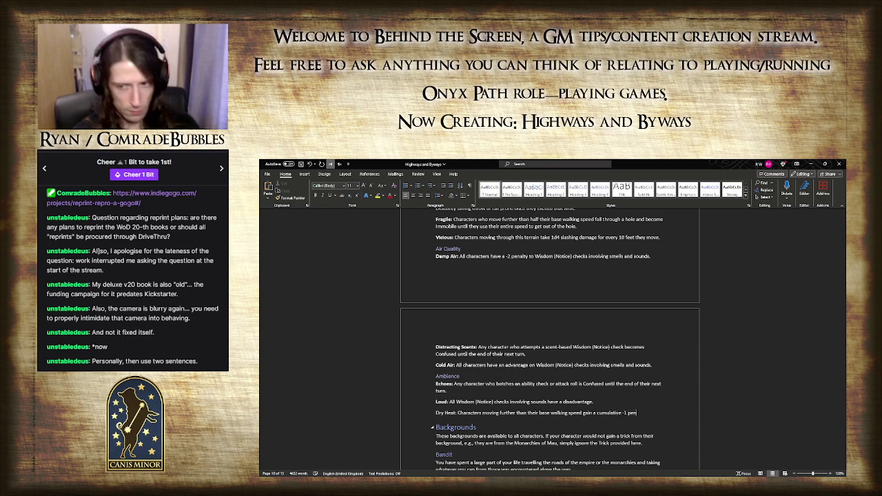
text(alty to their atta)
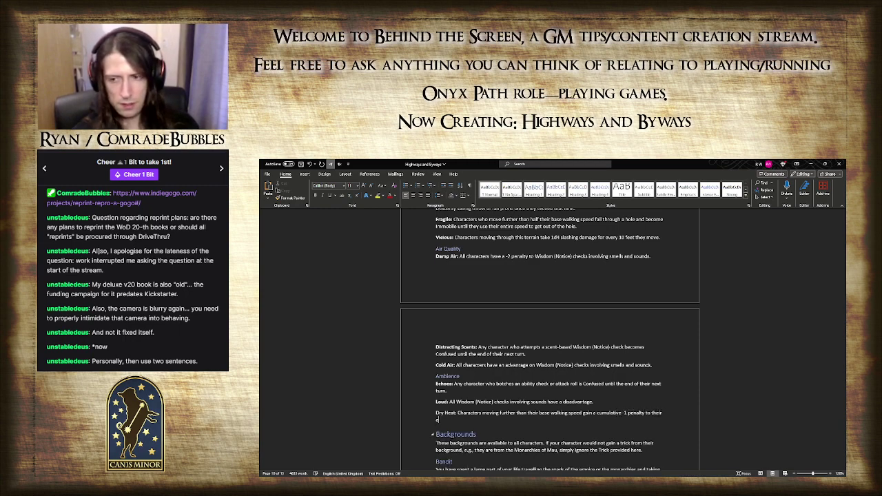
text(ck rolls)
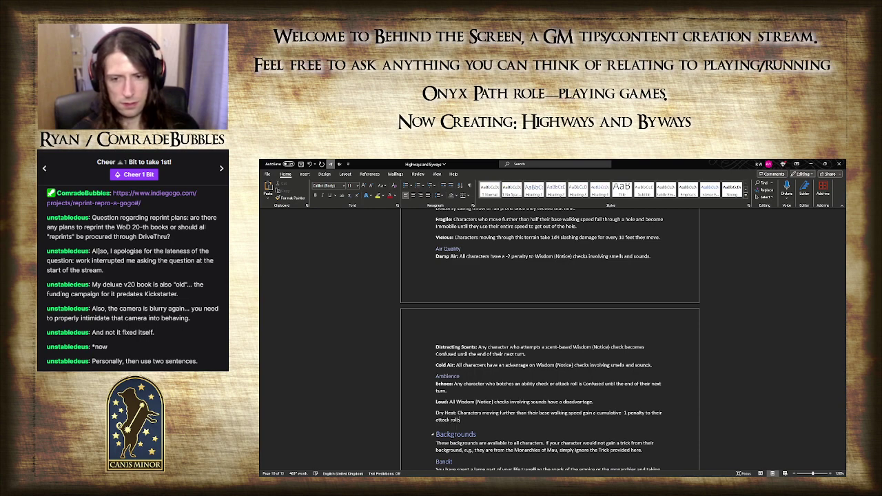
key(BackSpace)
key(BackSpace)
key(BackSpace)
key(BackSpace)
key(BackSpace)
key(BackSpace)
key(BackSpace)
key(BackSpace)
key(BackSpace)
key(BackSpace)
key(BackSpace)
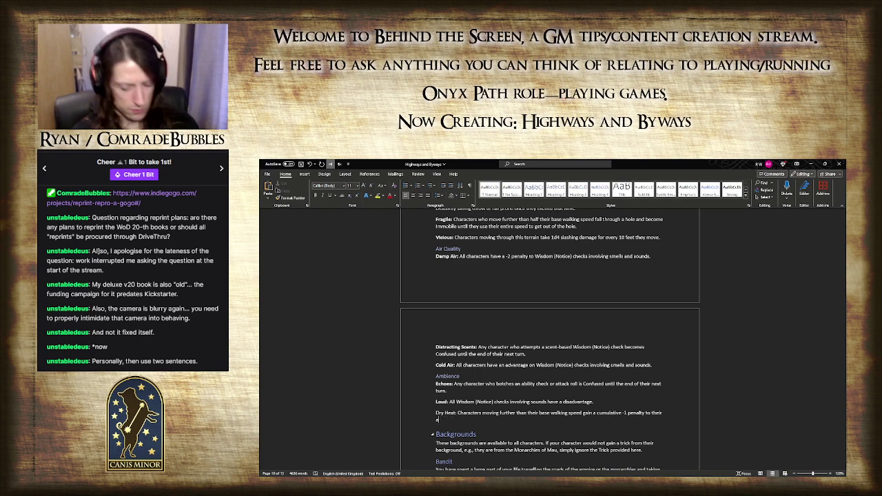
text(bility check)
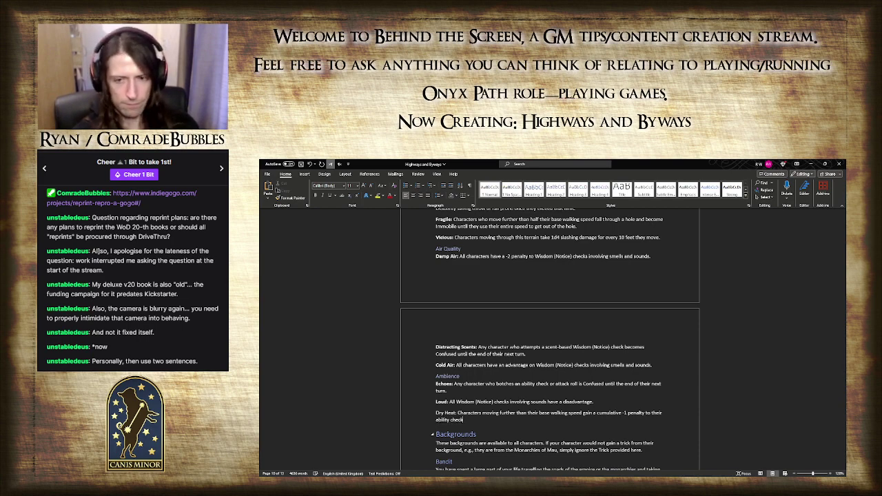
text(s and atta)
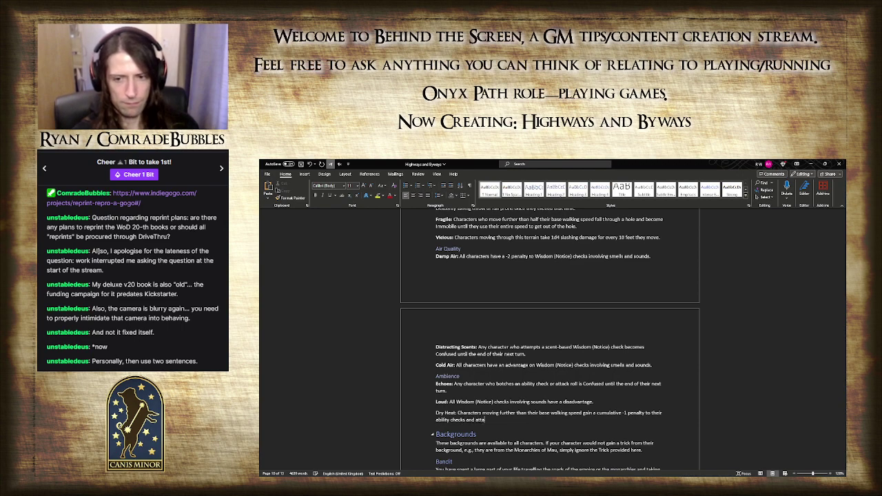
text(ck rolls)
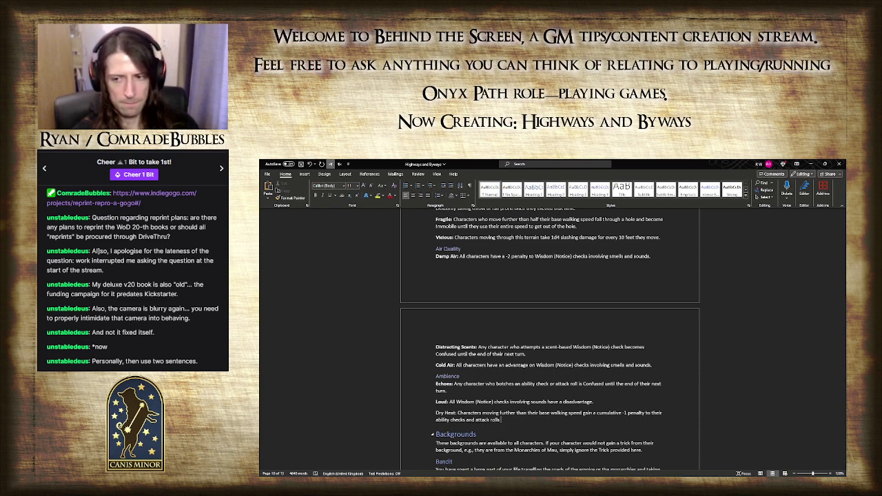
- Finish the Dry Heat sentence with "that lasts until the end of their next sleep."
text( that lasts u)
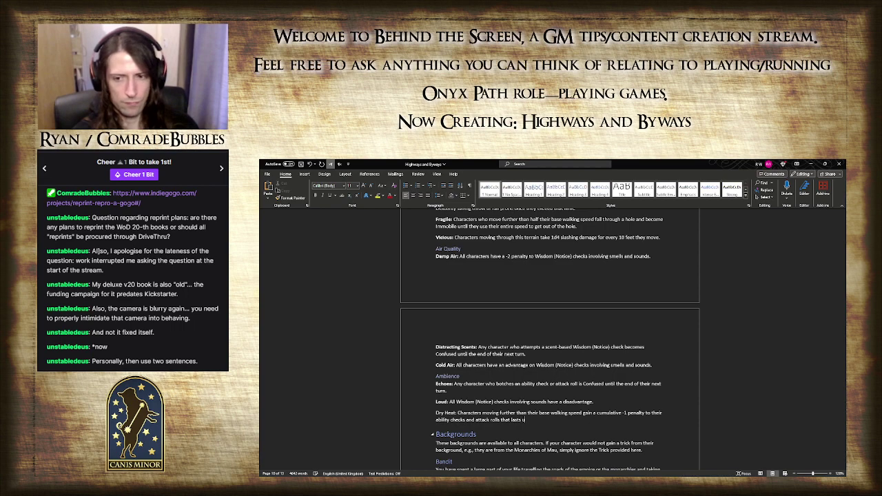
text(ntil their)
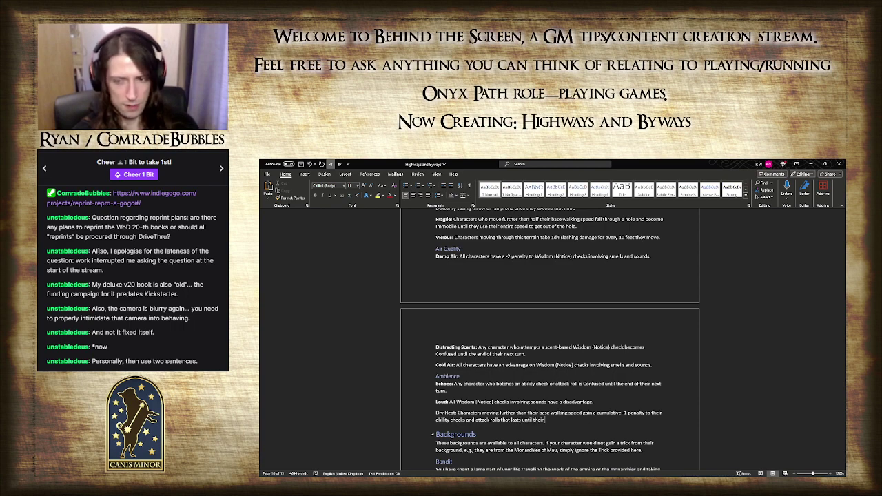
key(BackSpace)
key(BackSpace)
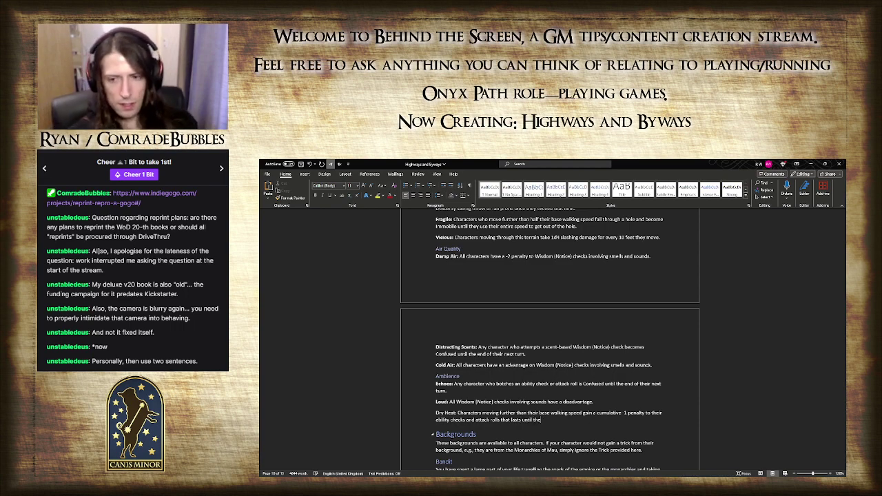
text(end)
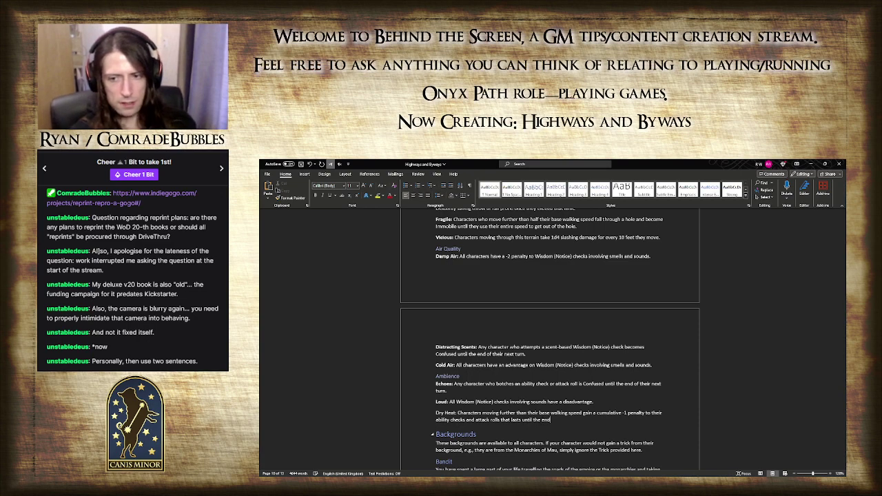
text( of their next s)
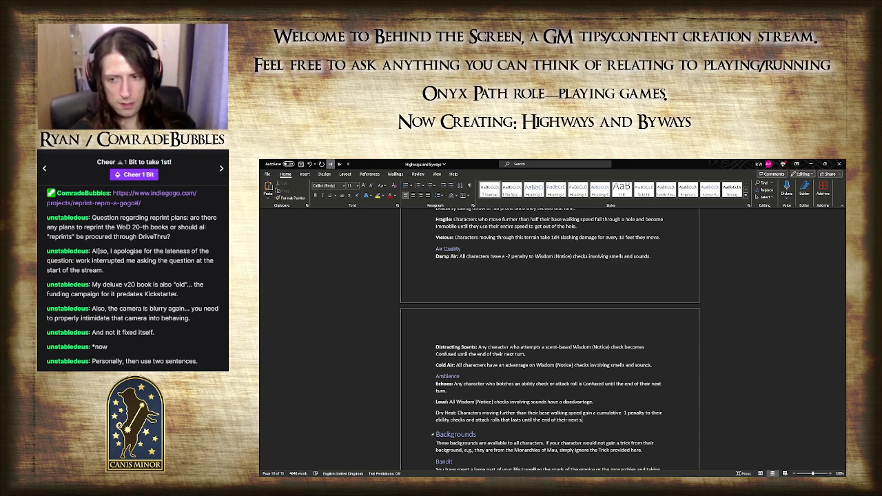
text(leep.)
- Make the "Dry Heat:" label bold
scroll(636, 386, up, 8)
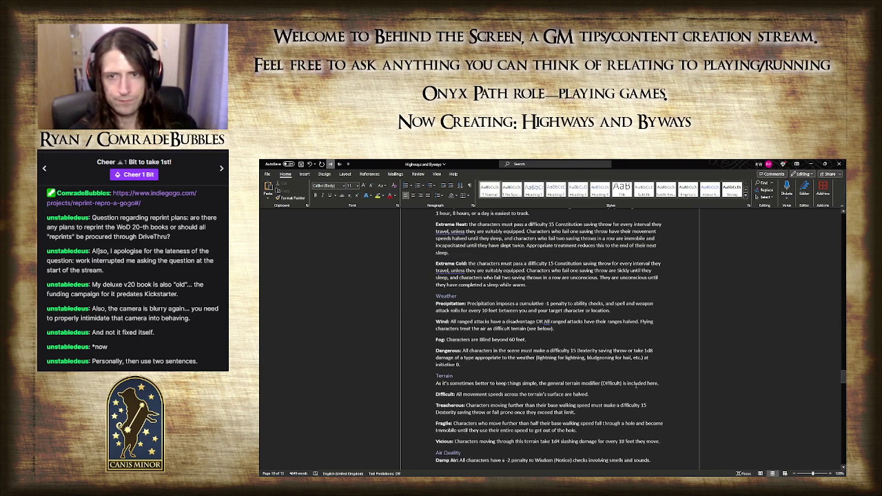
scroll(636, 386, up, 2)
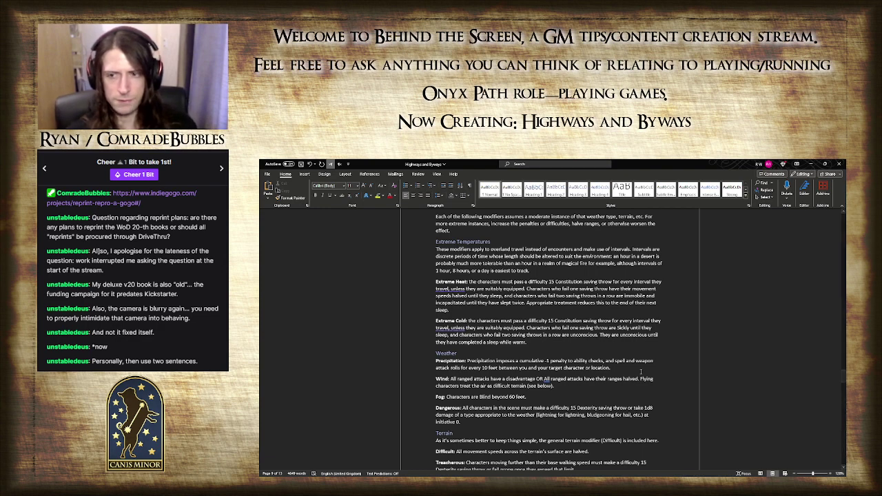
scroll(640, 372, down, 10)
scroll(641, 372, down, 3)
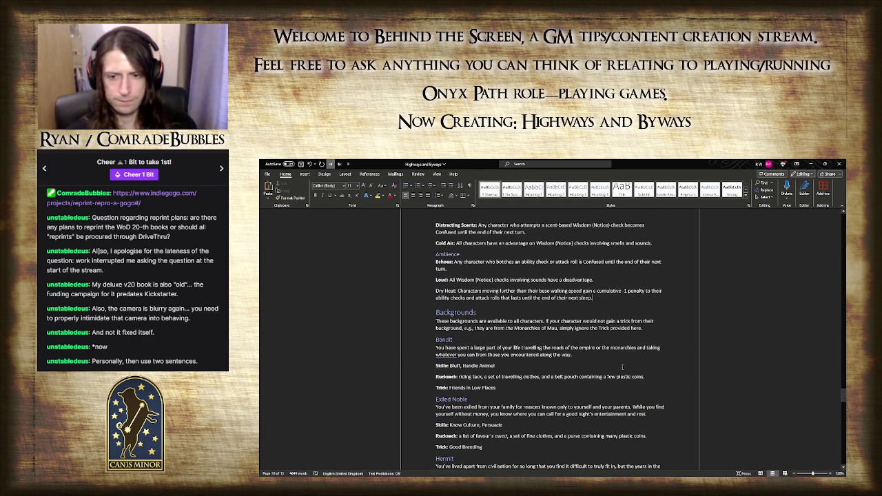
drag(457, 291, 435, 291)
key(ctrl+b)
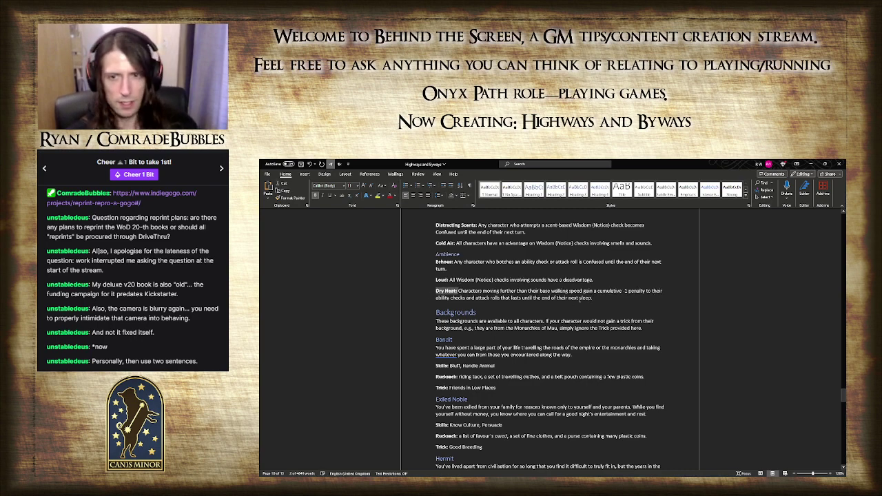
click(598, 301)
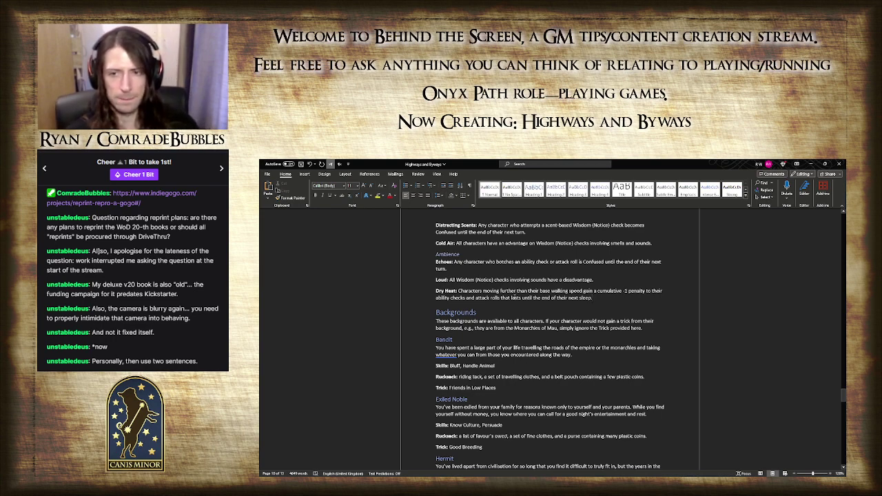
- Insert "plus their Constitution ability score in feet on their turn" after "base walking speed" in the Dry Heat entry
scroll(602, 300, up, 1)
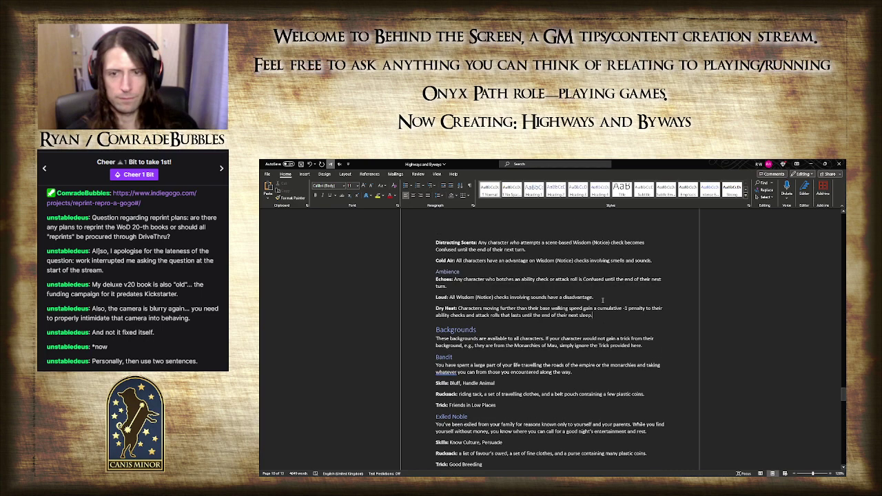
scroll(632, 313, up, 2)
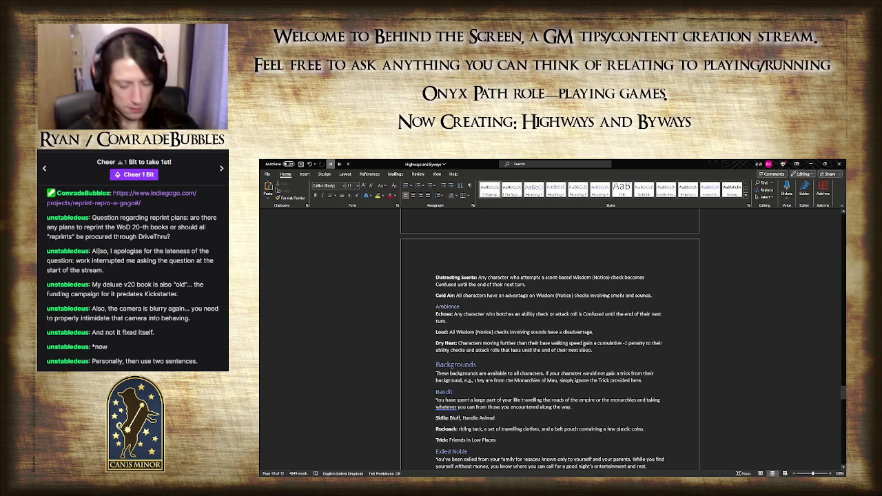
click(584, 344)
text(plus their )
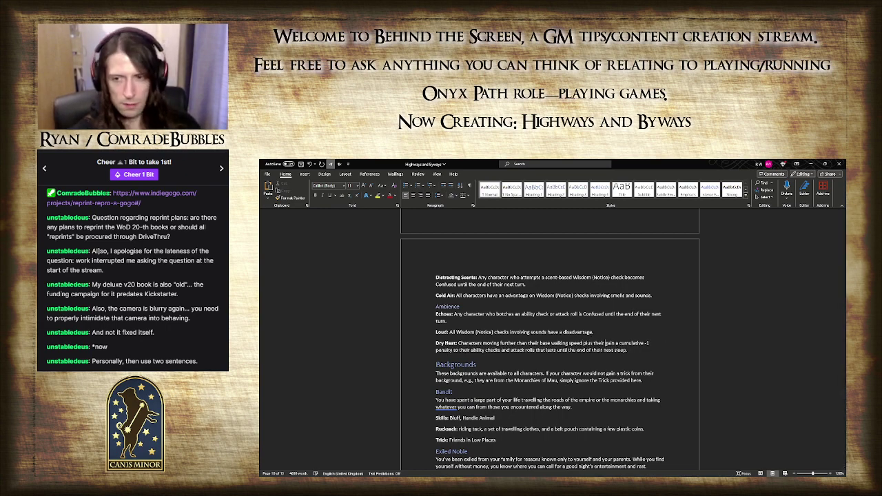
text(Constit)
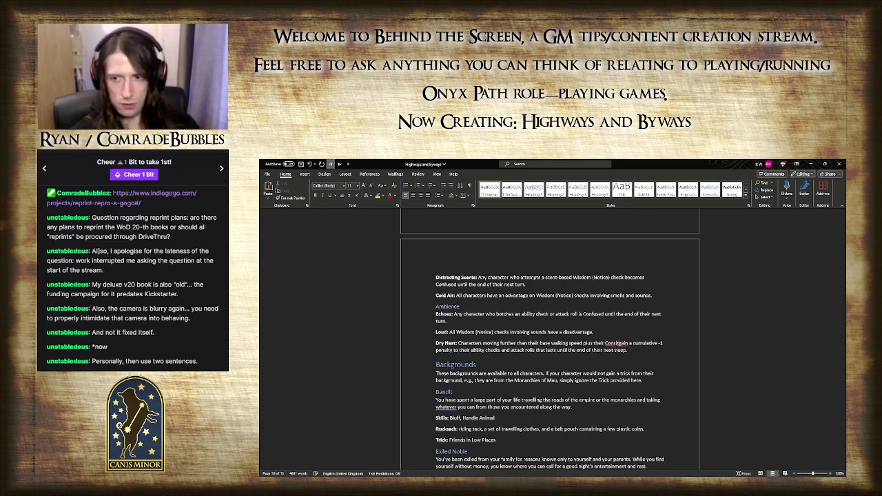
text(u)
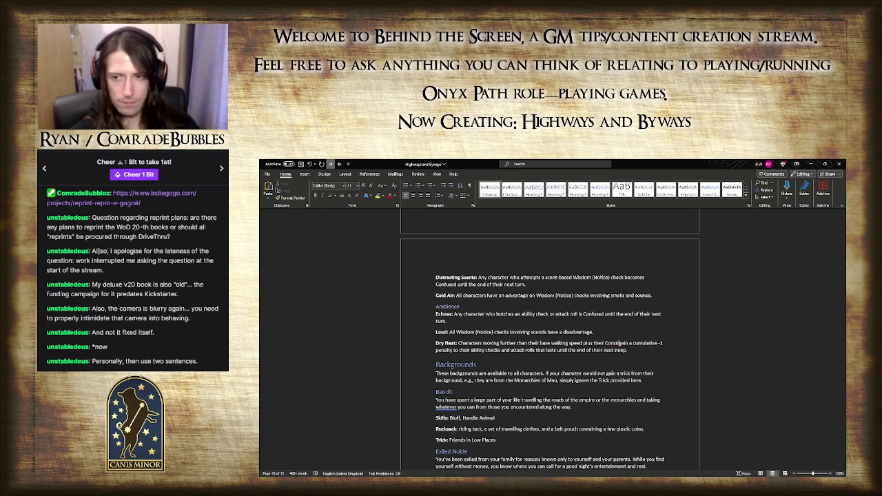
text(tion ability )
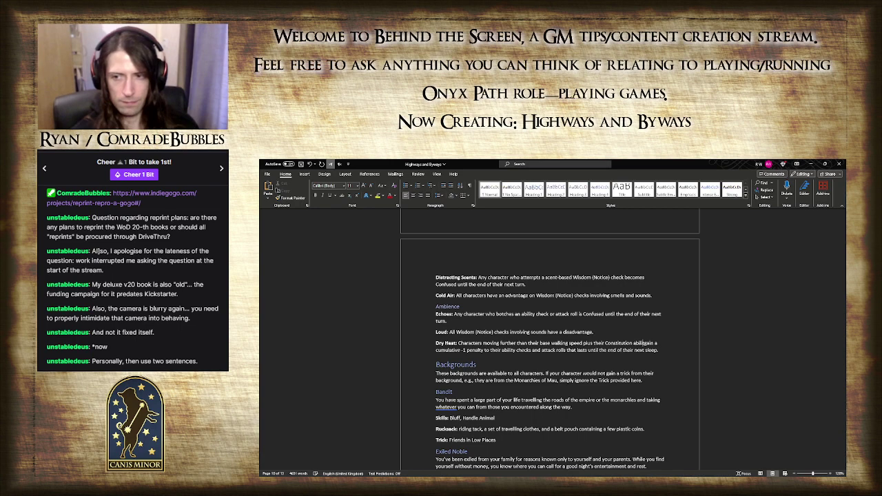
text(score in )
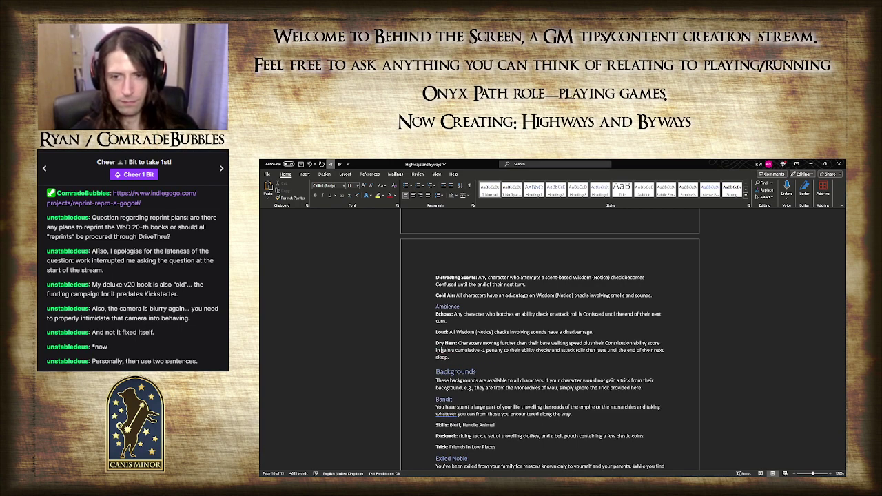
text(feet)
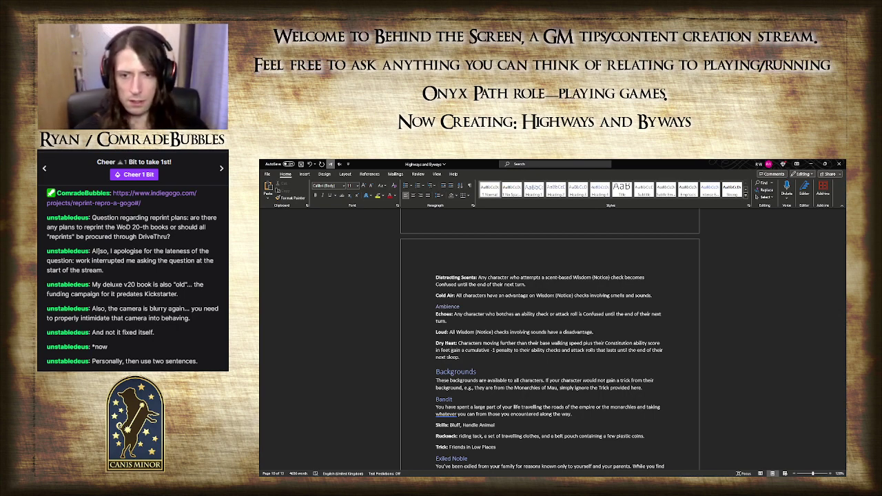
text(on their turn)
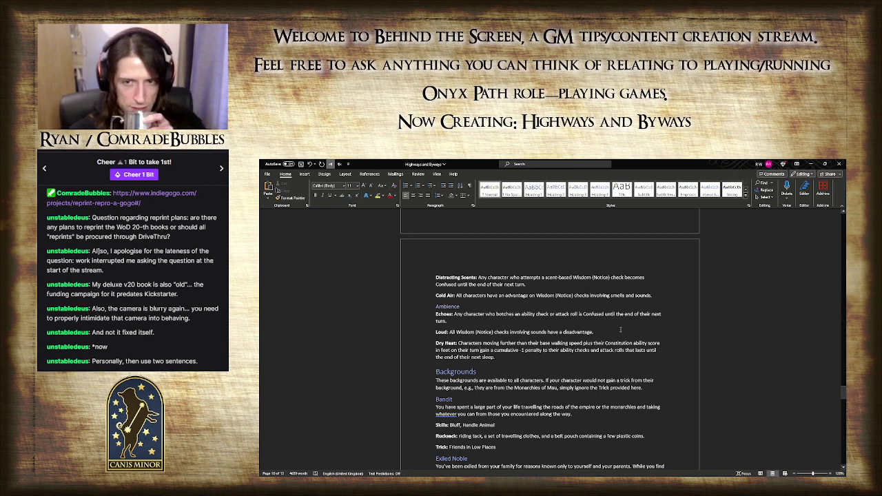
- Add a line reading "Example Encounter Modifiers" below the Dry Heat entry, leaving a blank line between them
scroll(617, 323, up, 3)
scroll(616, 323, up, 6)
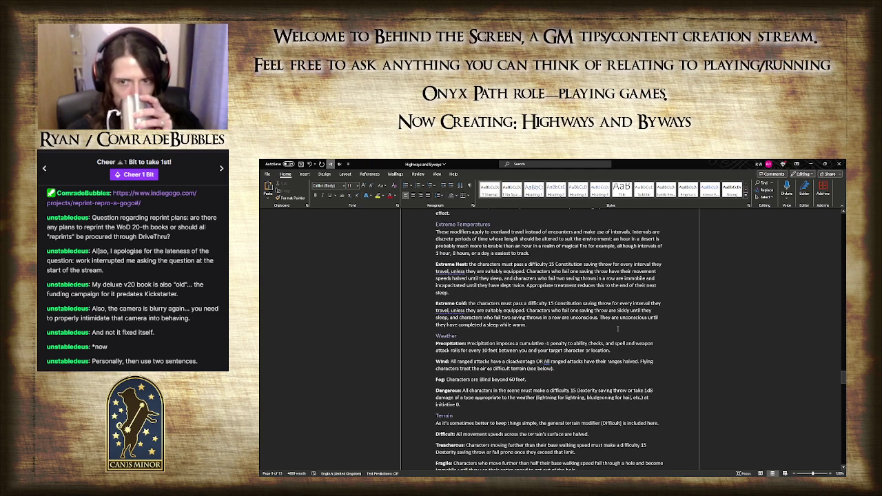
scroll(618, 329, up, 3)
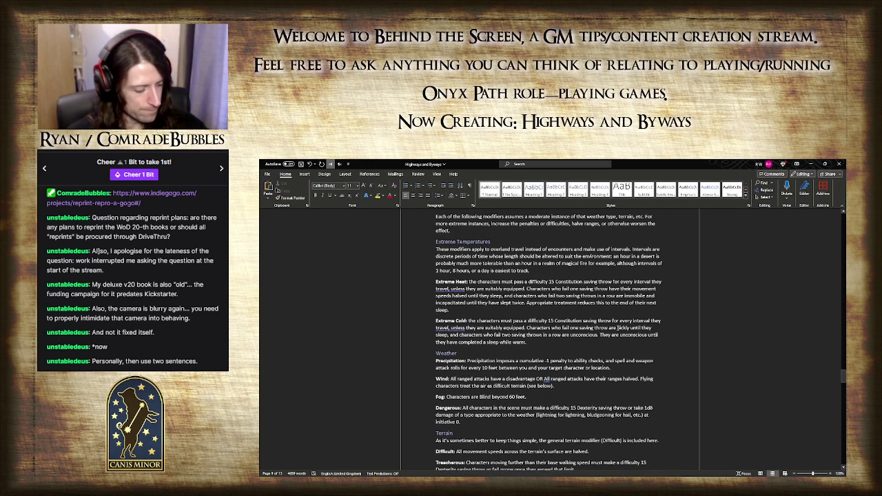
scroll(618, 328, down, 3)
scroll(617, 328, down, 8)
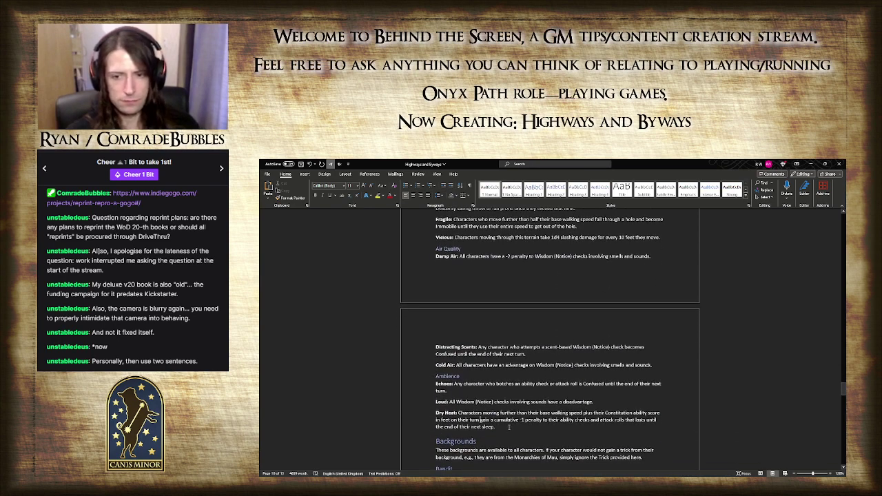
click(509, 427)
key(Return)
key(Return)
text(Exam)
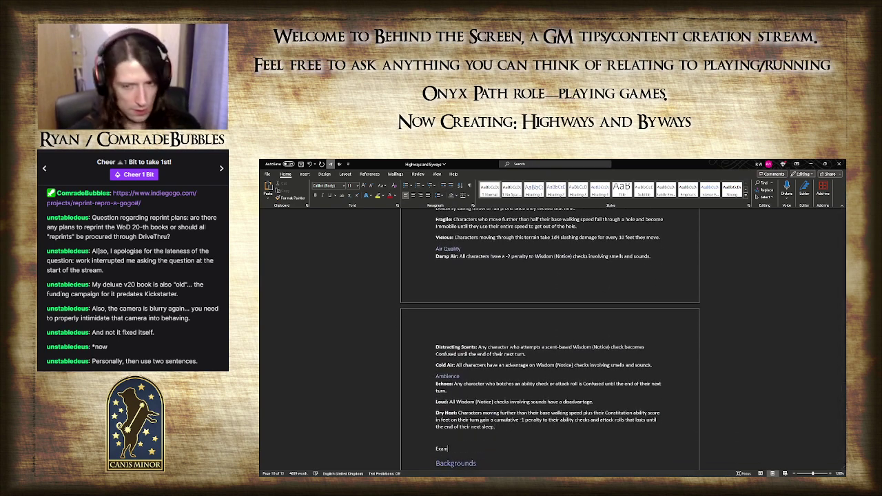
text(ple Encoutr)
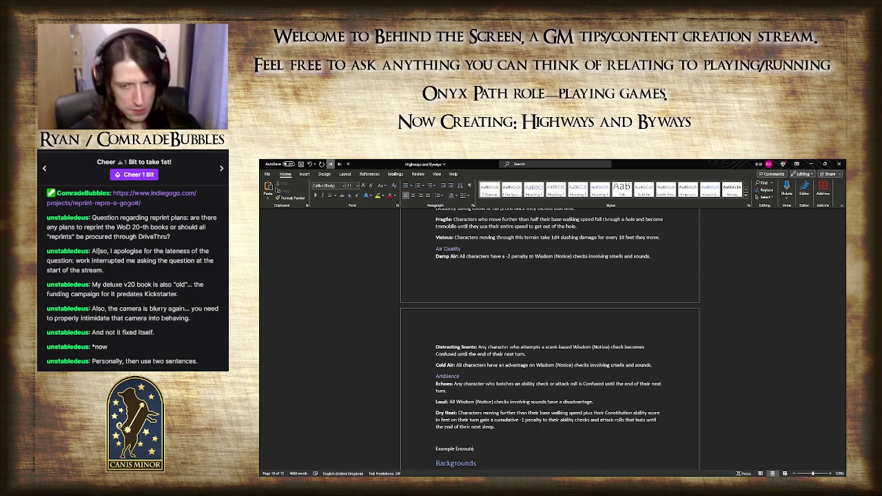
text(ered)
key(BackSpace)
key(BackSpace)
key(BackSpace)
key(BackSpace)
key(BackSpace)
key(BackSpace)
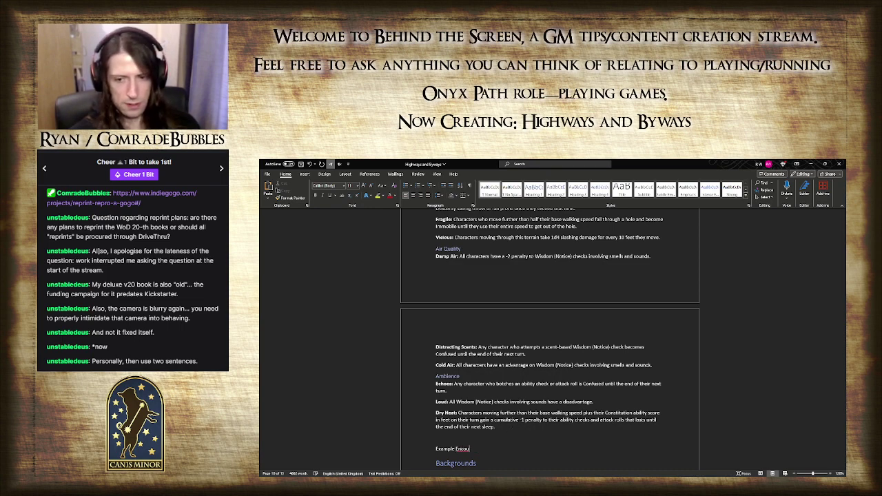
text(nter Modifi)
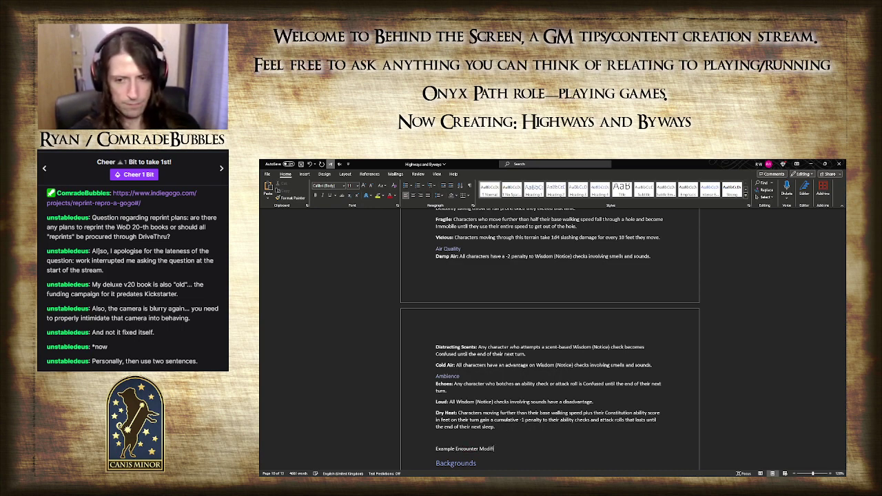
text(ers)
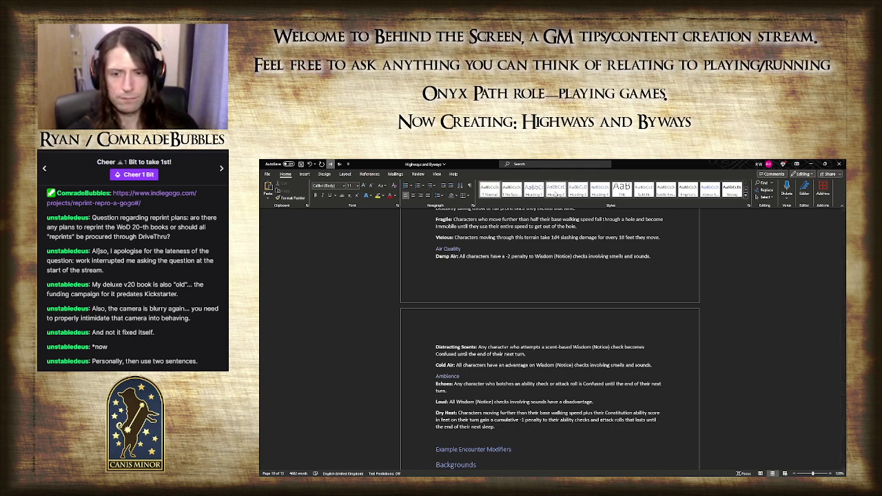
- Check the heading levels of the earlier sections, give "Example Encounter Modifiers" the Heading 3 style, and remove the blank line above it
scroll(550, 341, up, 10)
scroll(503, 365, up, 2)
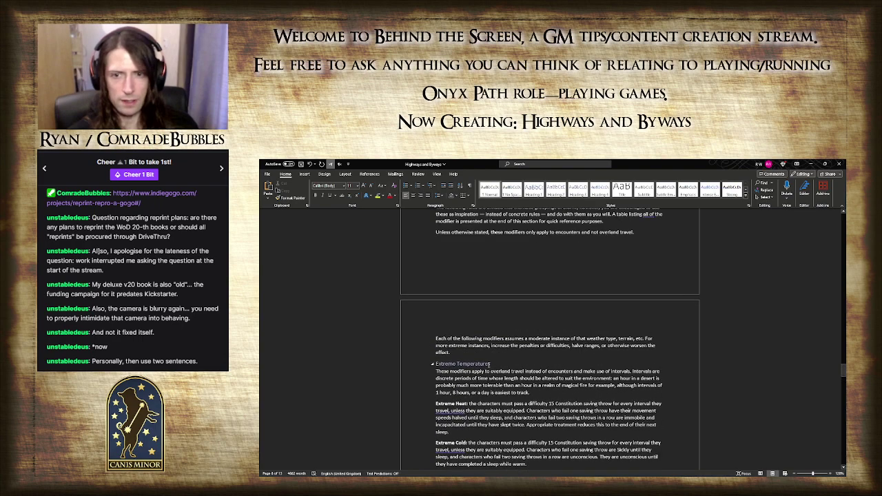
click(477, 363)
scroll(468, 324, up, 3)
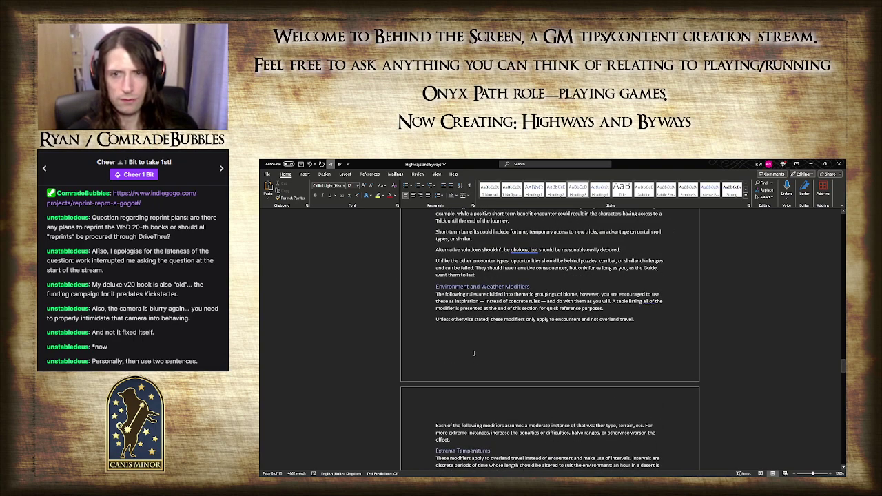
click(463, 286)
scroll(466, 317, down, 10)
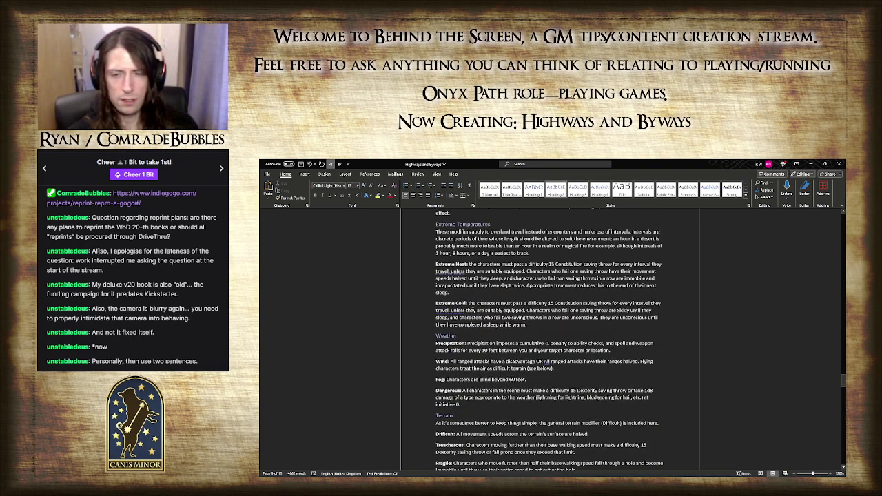
scroll(468, 355, down, 3)
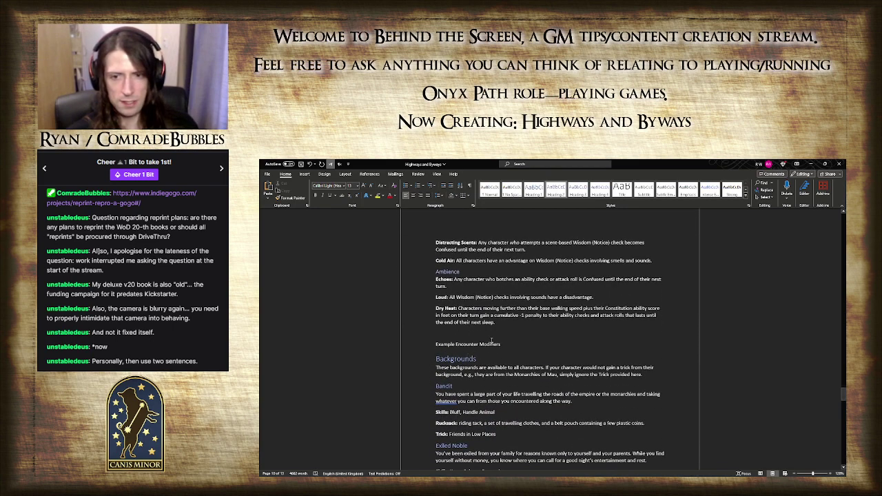
click(496, 335)
click(578, 187)
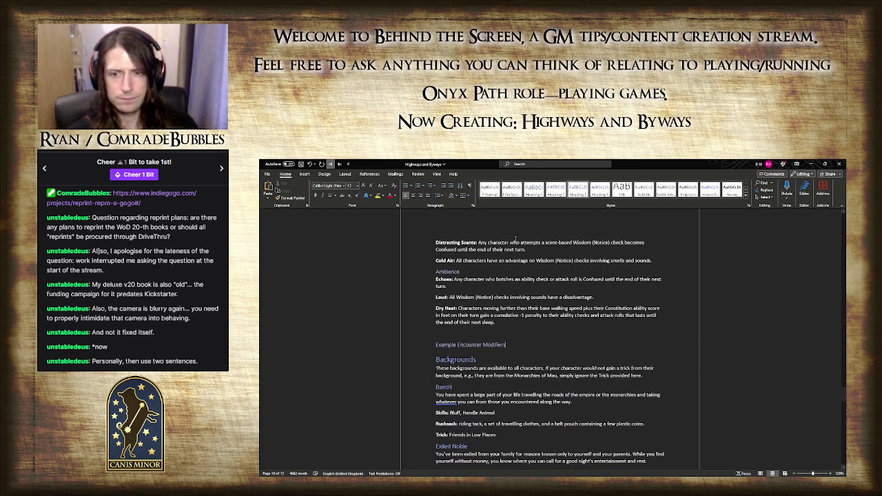
click(438, 331)
key(BackSpace)
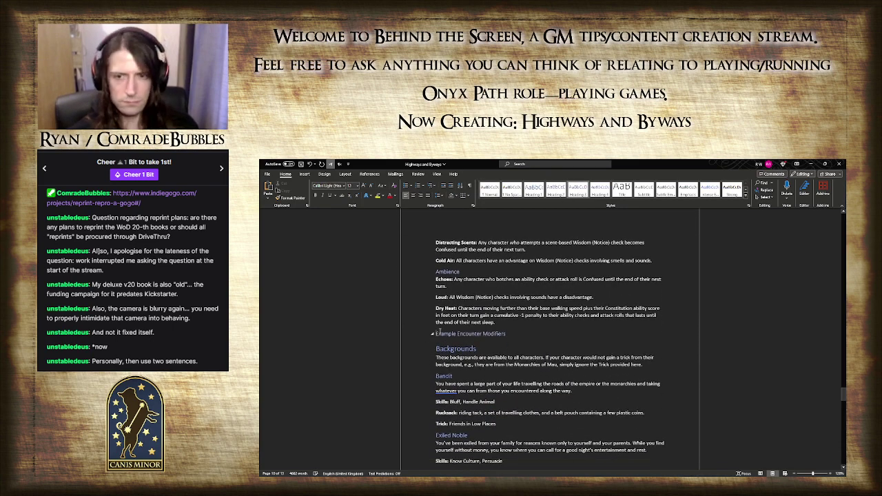
- Add an "Arctic" subheading in the Heading 4 style under Example Encounter Modifiers, followed by a new line
key(Return)
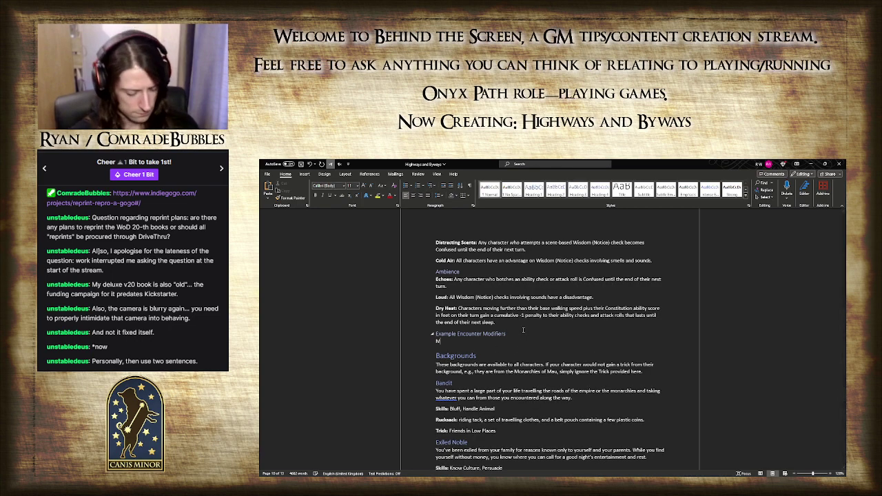
text(Mars)
key(ctrl+shift+Left)
text(Arctic)
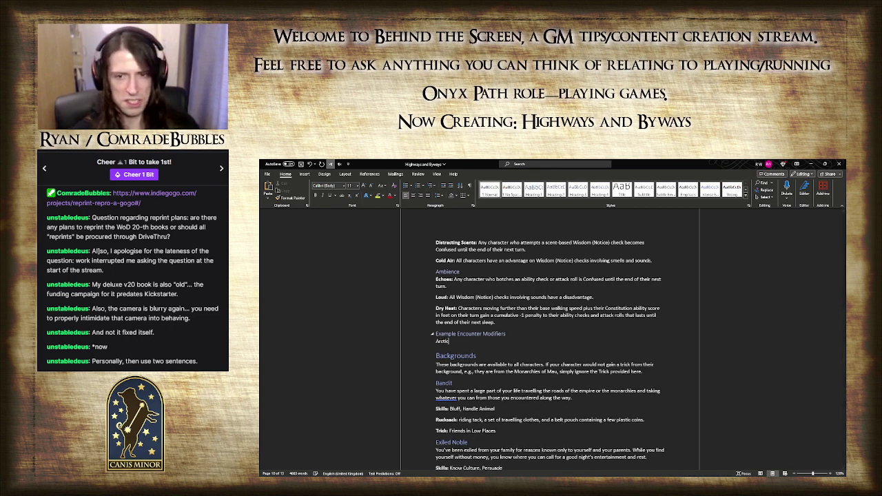
click(599, 188)
key(Return)
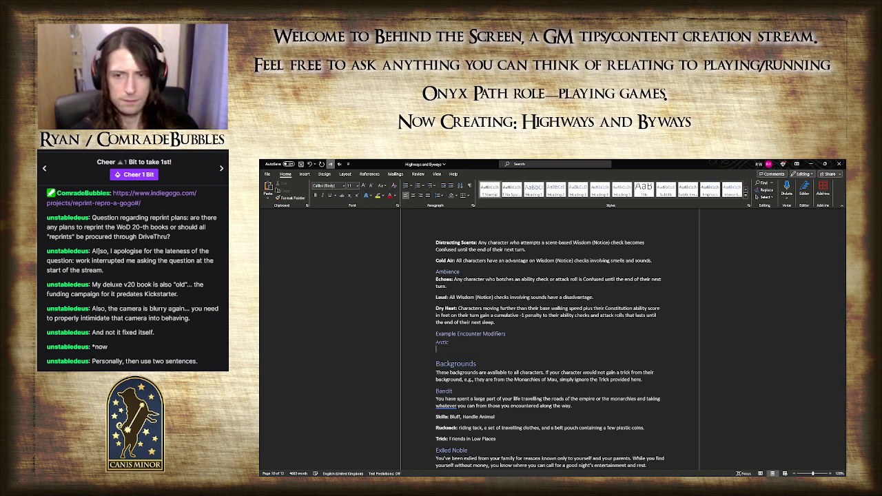
- Review the weather and terrain modifiers and begin the Arctic list with "Fog (Blizzard),"
scroll(529, 351, up, 4)
scroll(529, 351, up, 4)
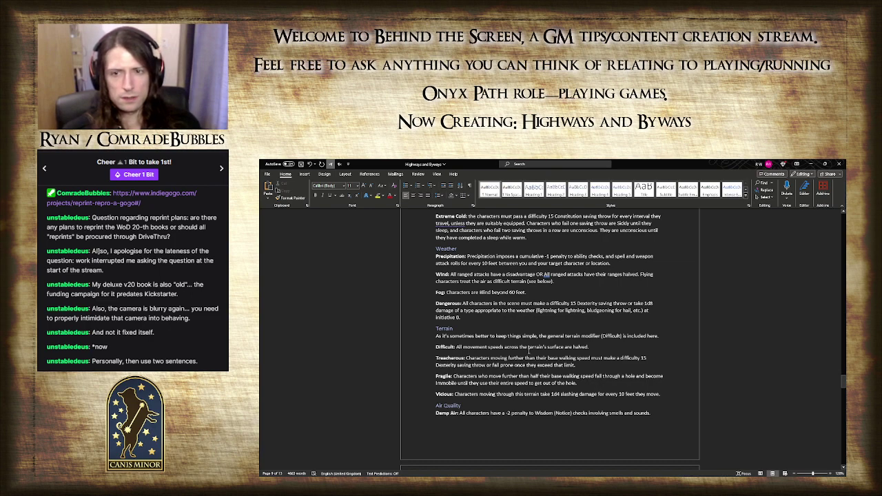
scroll(529, 350, down, 4)
scroll(529, 350, up, 4)
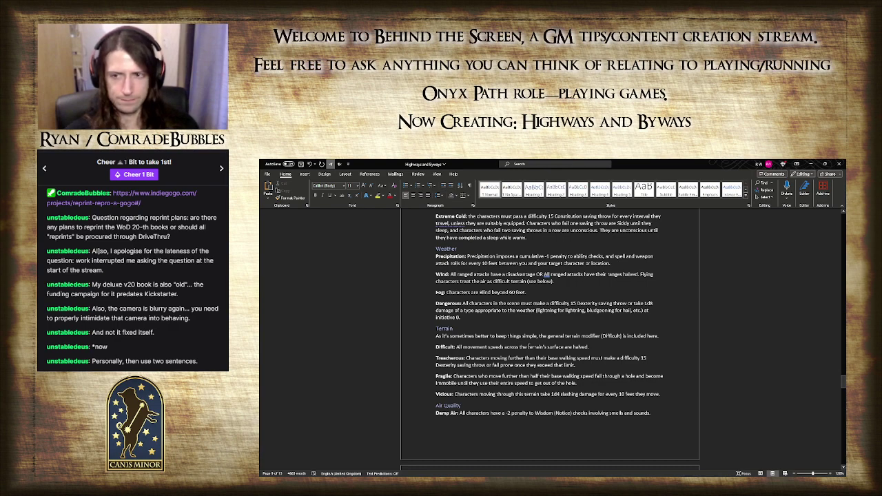
scroll(528, 348, down, 6)
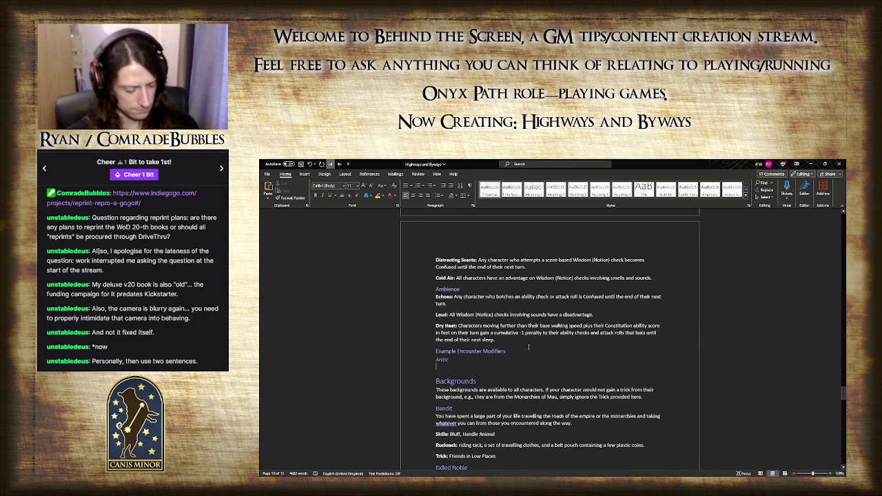
text(Fog (Blizzard),)
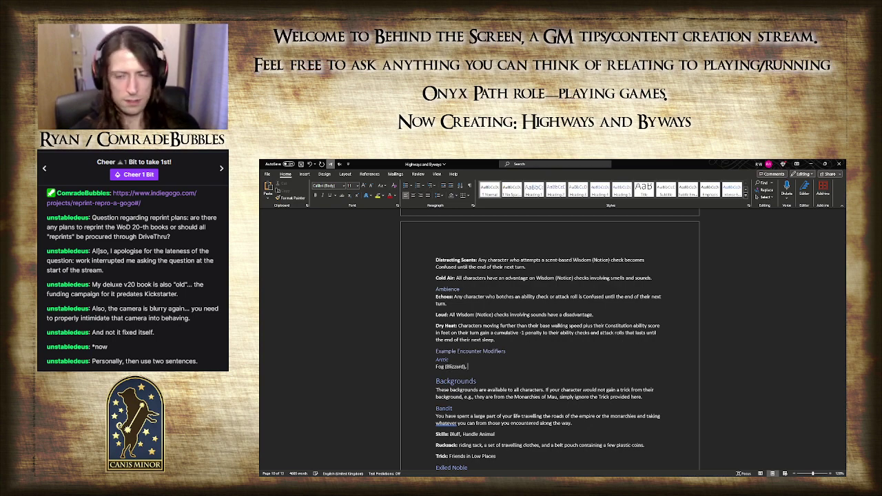
- Check the terrain modifiers and add "Difficult (deep snow)" after "Fog (Blizzard)," in the Arctic list
scroll(528, 347, up, 4)
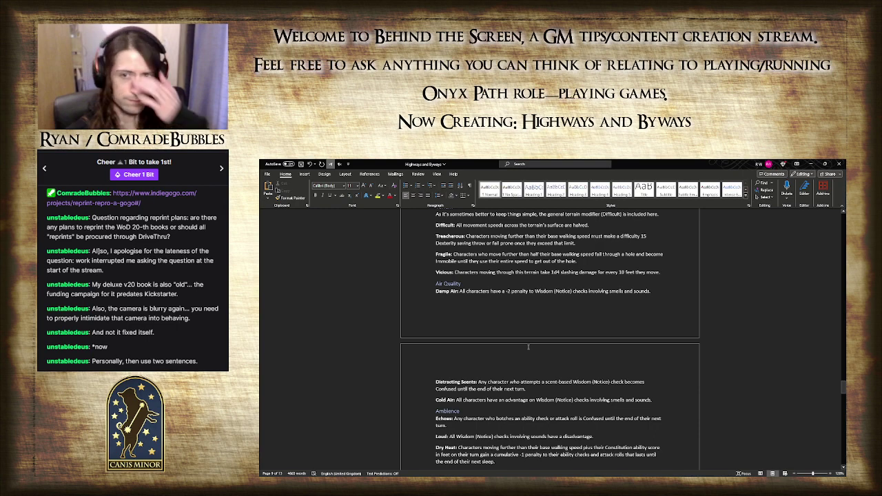
scroll(528, 345, down, 4)
text(, Difficu)
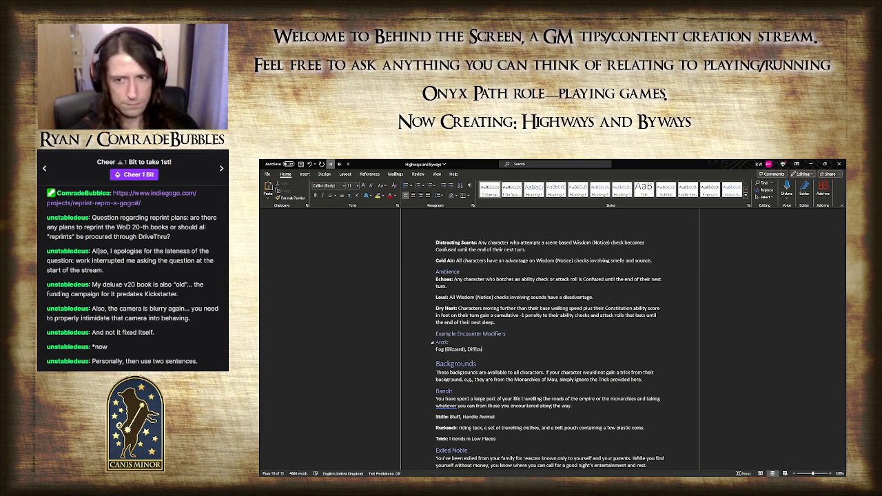
text(lt (Deep snow)
key(BackSpace)
key(BackSpace)
key(BackSpace)
key(BackSpace)
key(BackSpace)
key(BackSpace)
key(BackSpace)
text(eep snow))
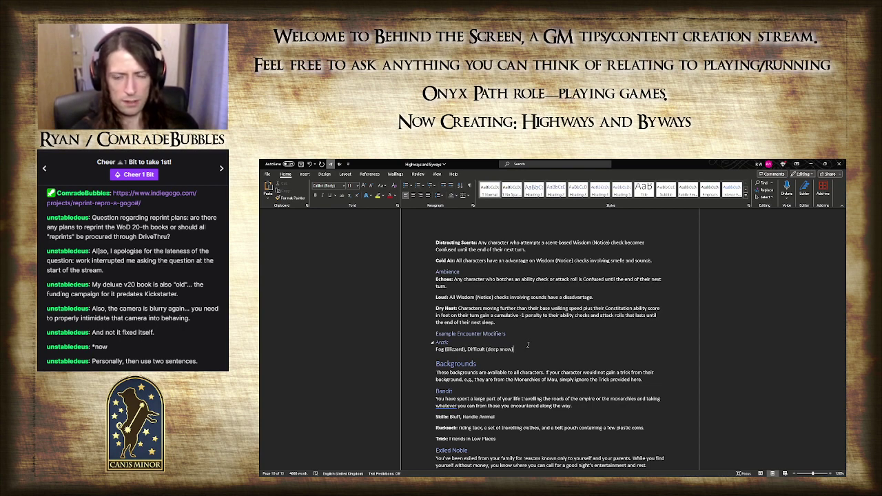
- Extend the Arctic line with the alternative "OR Treacherous/Vicious (ice)", consulting the terrain modifiers for the names
text( OR)
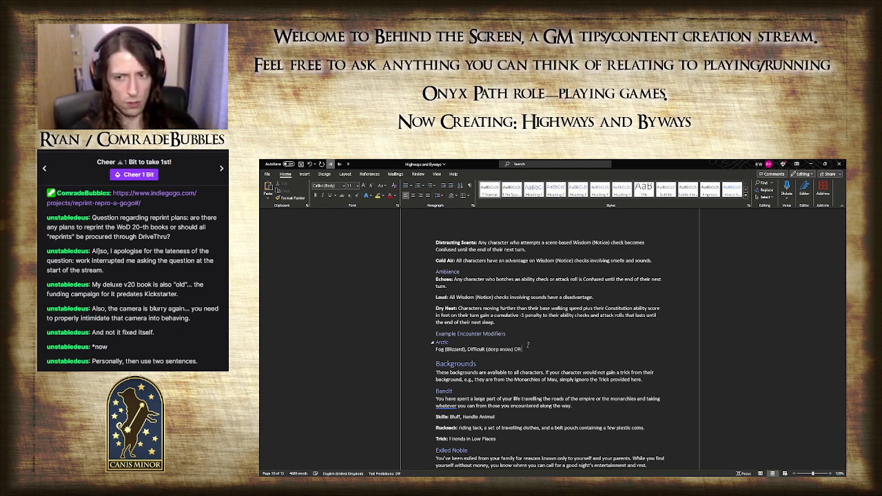
text( Tree)
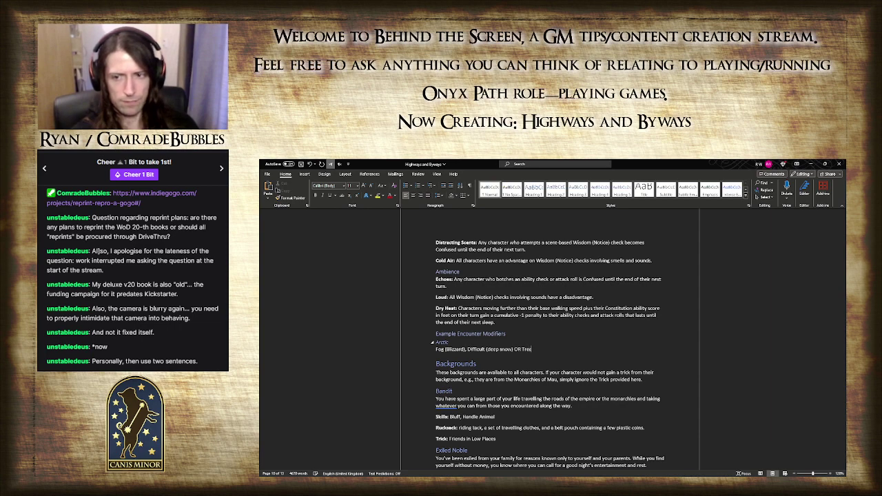
key(BackSpace)
text(achou)
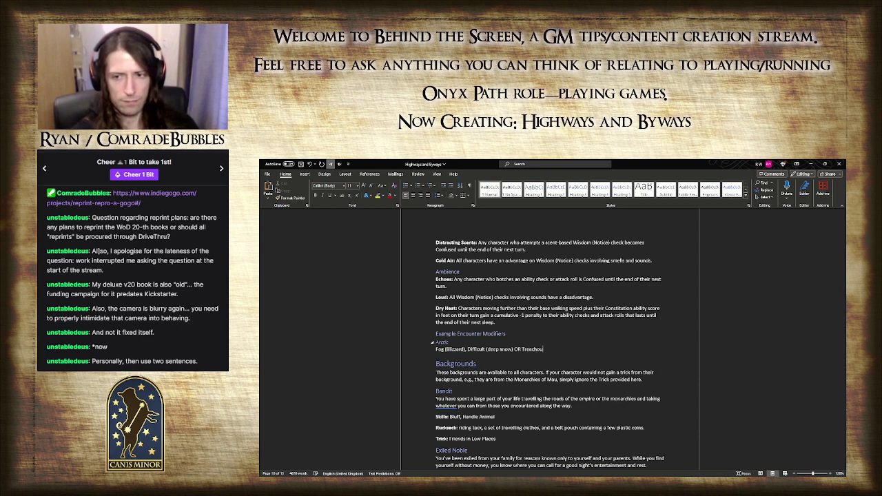
key(BackSpace)
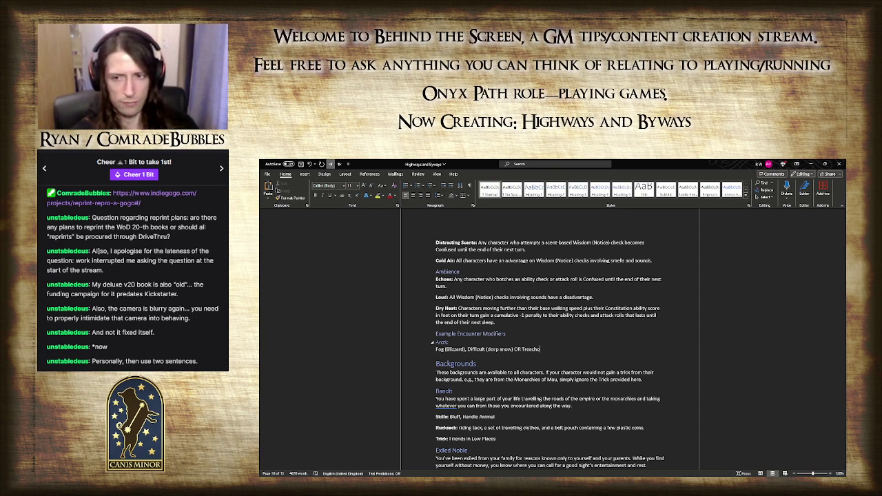
scroll(550, 337, up, 10)
scroll(550, 338, down, 9)
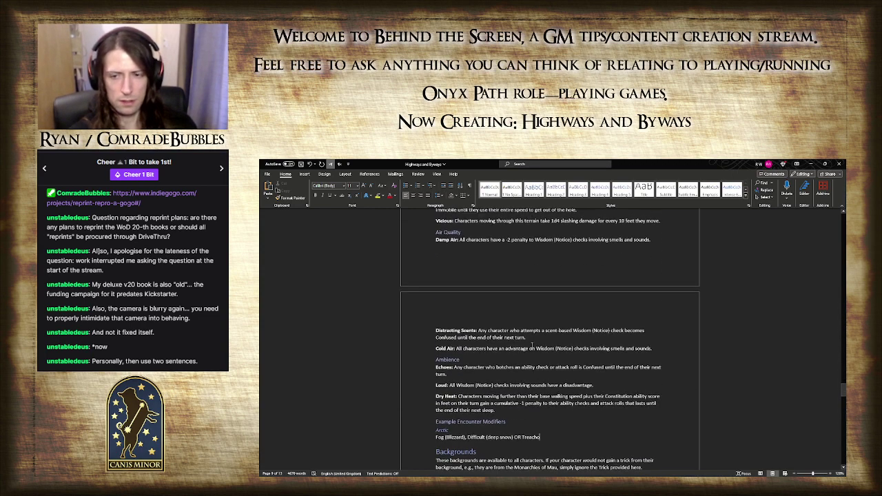
text(ous/)
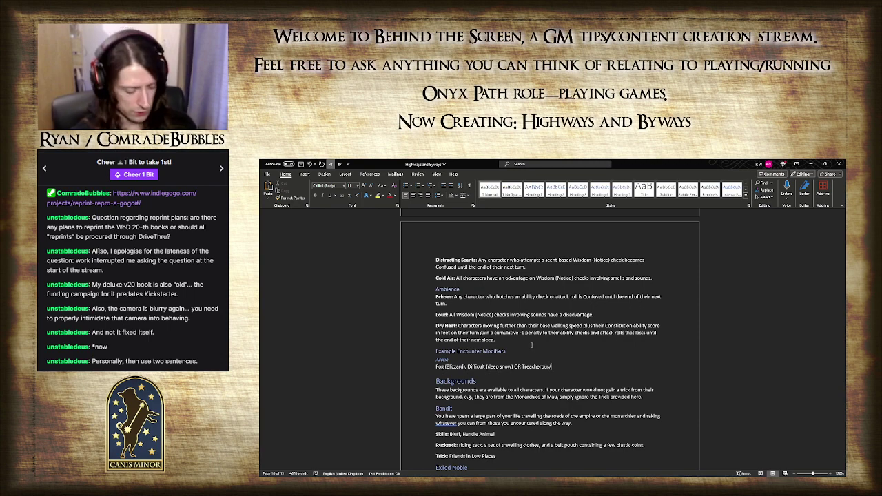
text(Vicious (ice)
- Recheck the terrain modifiers and insert "Fragile/" before "Treacherous" in the Arctic line
scroll(531, 344, up, 3)
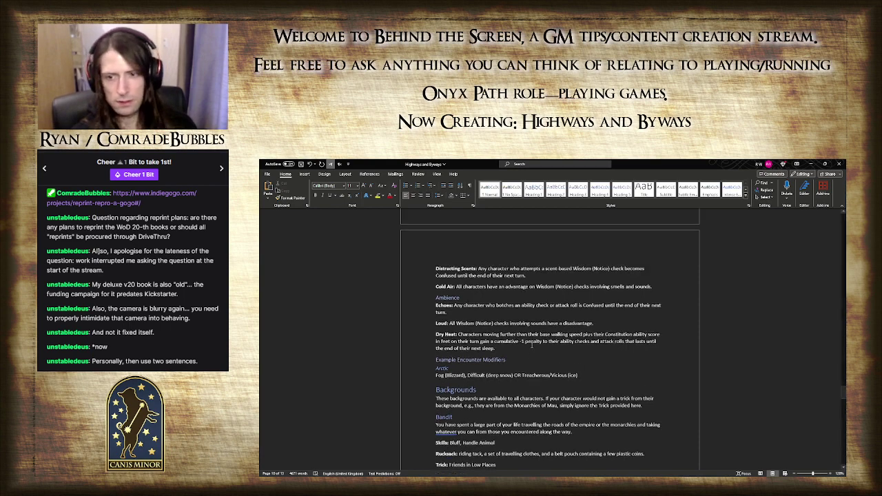
scroll(532, 345, up, 1)
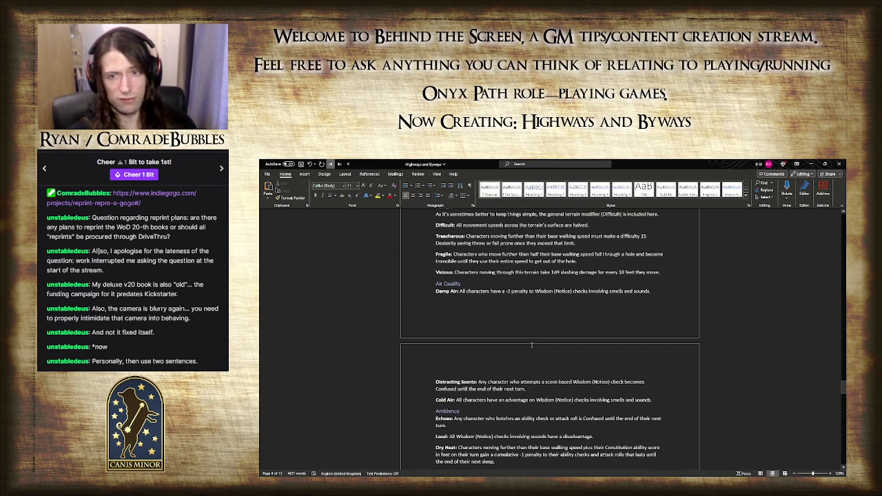
scroll(531, 345, down, 3)
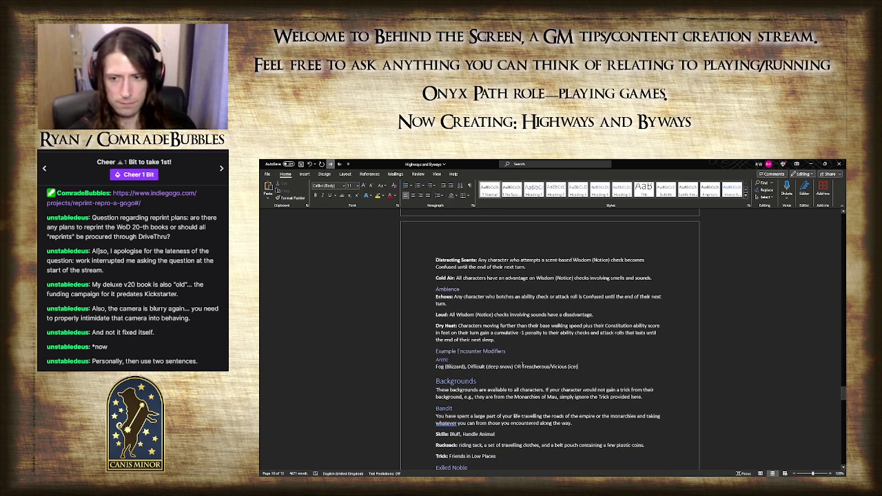
text(Fragile)
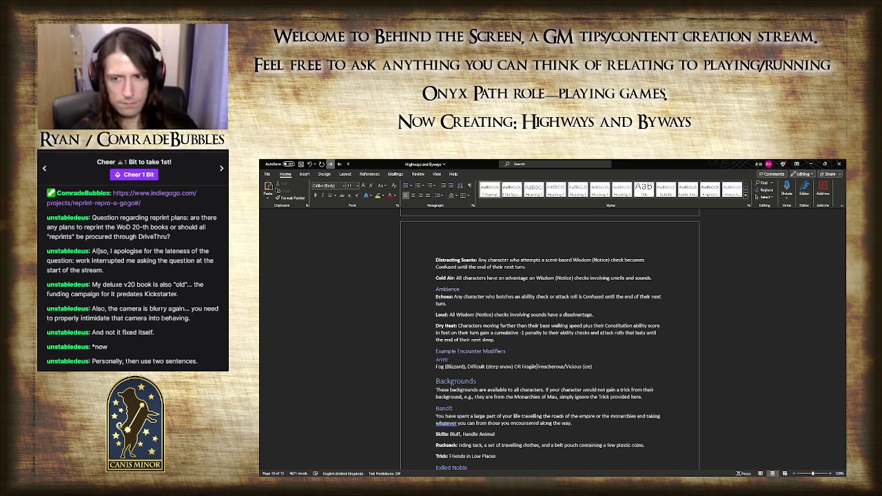
text(/)
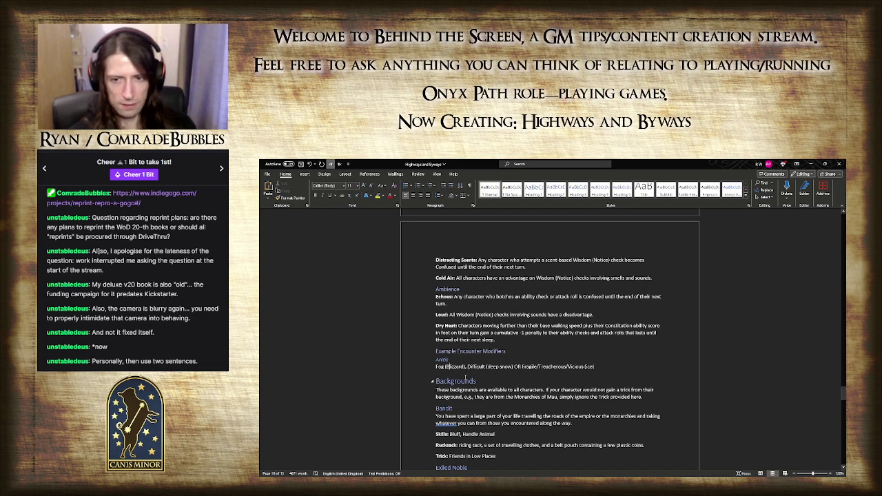
- Change "Blizzard" to lowercase and end the Arctic line with ", Cold Air", followed by a new line
click(611, 368)
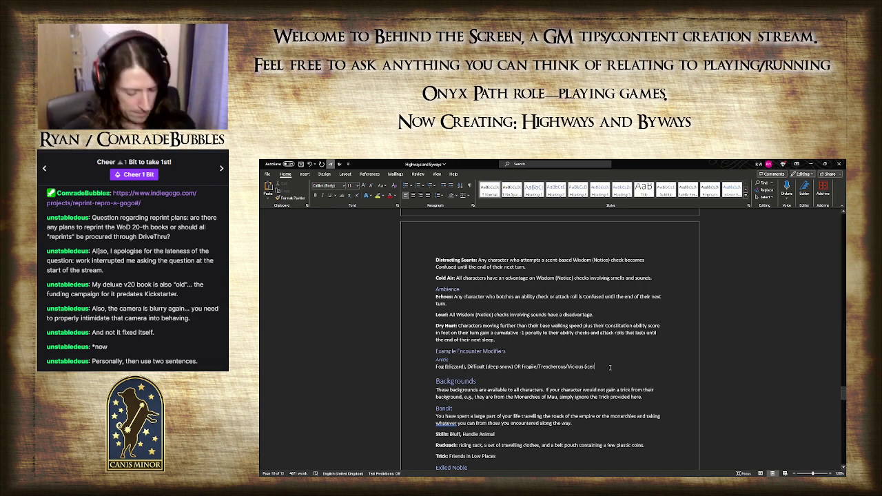
text(, Cold Air)
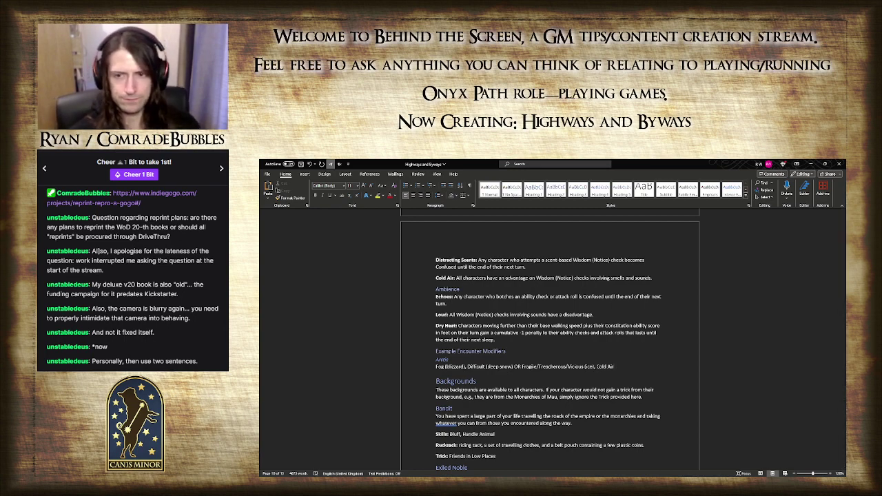
key(Return)
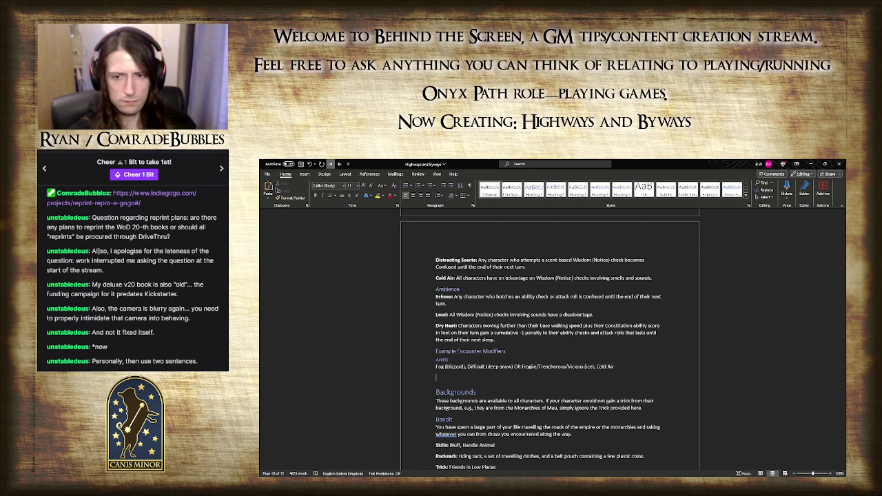
- Add a "Bog" subheading in the Heading 4 style below the Arctic line, followed by a new line
text(Bog)
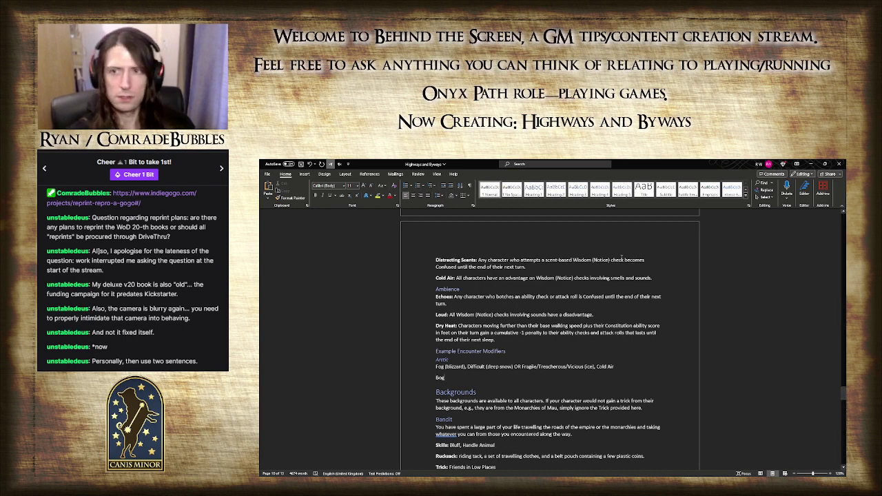
click(600, 190)
key(Return)
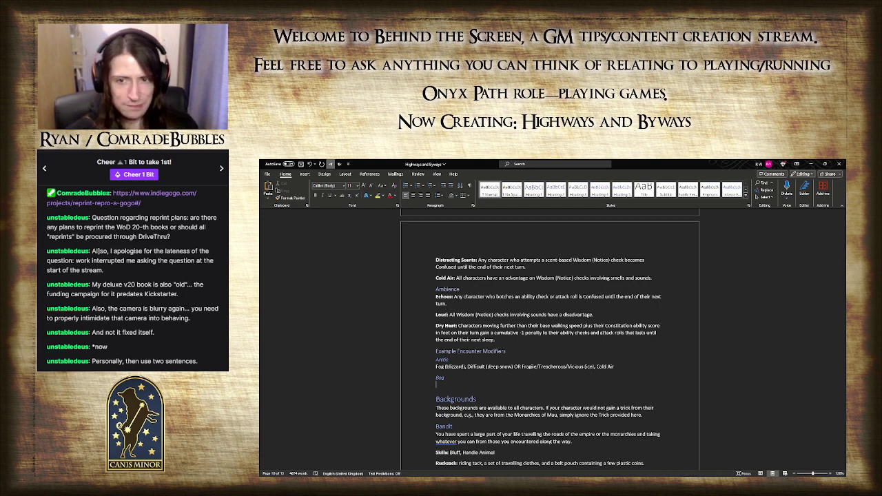
- Review the weather and terrain modifiers and begin the Bog list with "Difficult (peat),"
scroll(532, 359, up, 6)
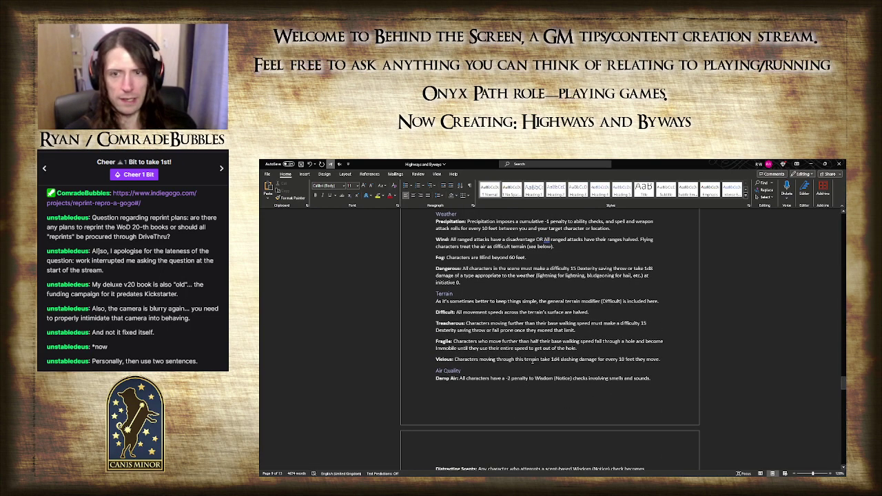
scroll(532, 358, up, 1)
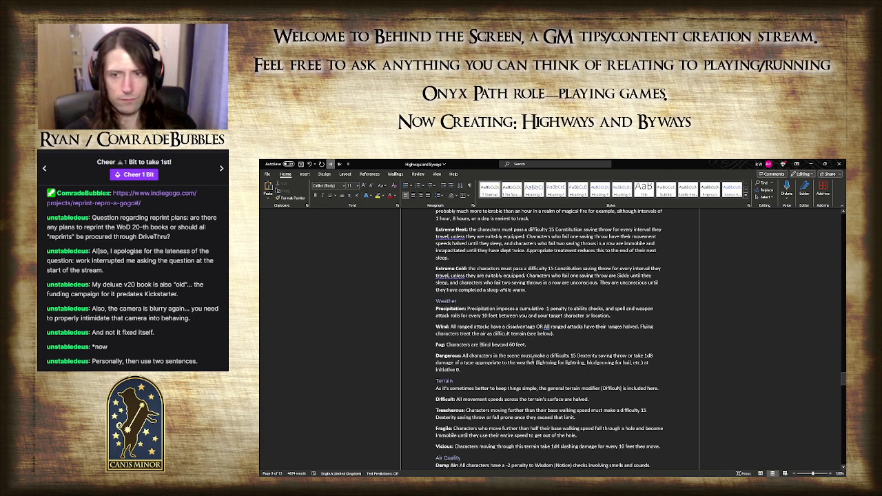
scroll(533, 357, down, 2)
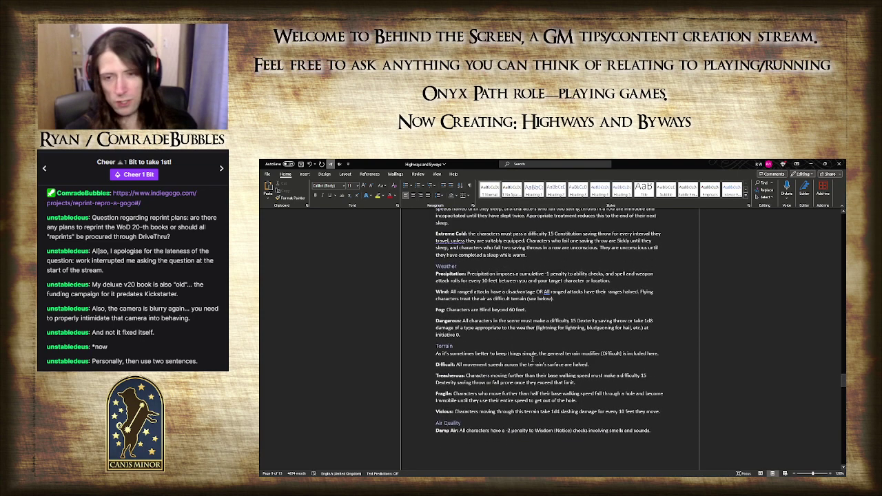
scroll(532, 359, down, 5)
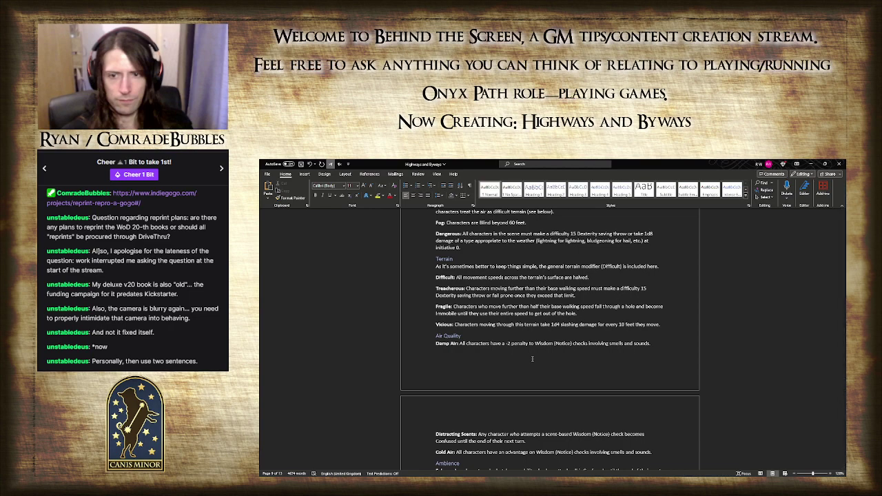
scroll(532, 359, down, 10)
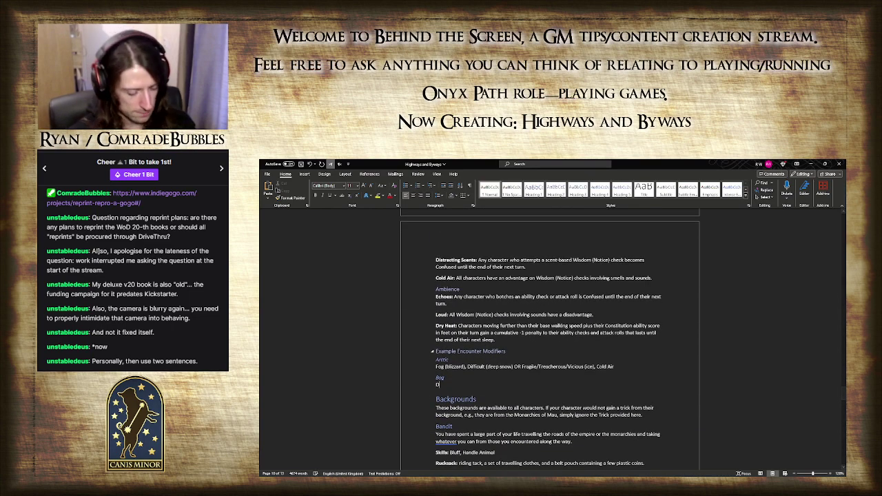
text(Difficu)
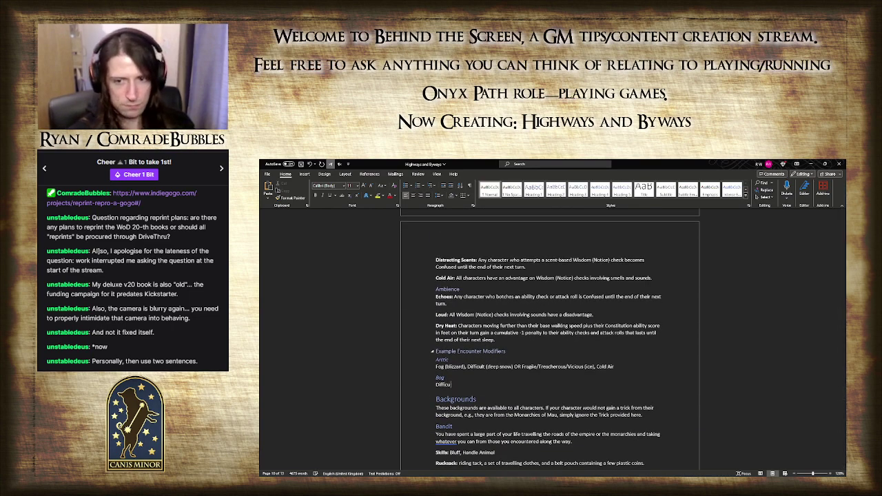
text(lt (peat)
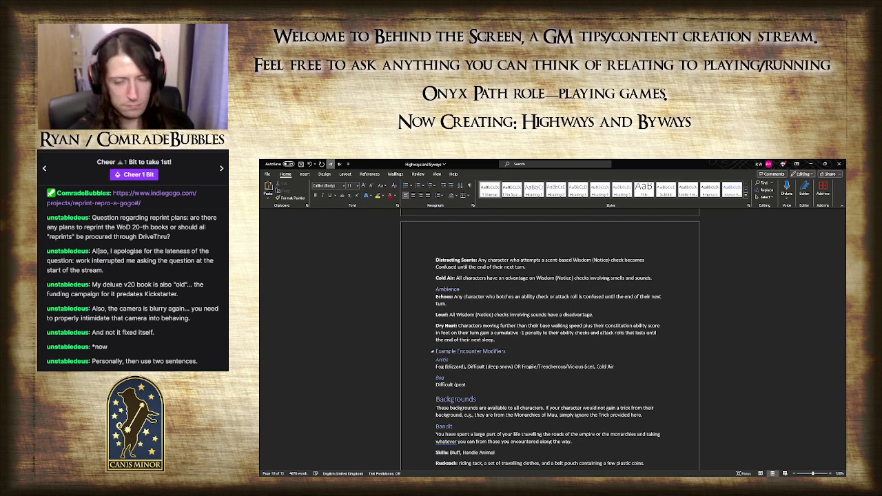
text(),)
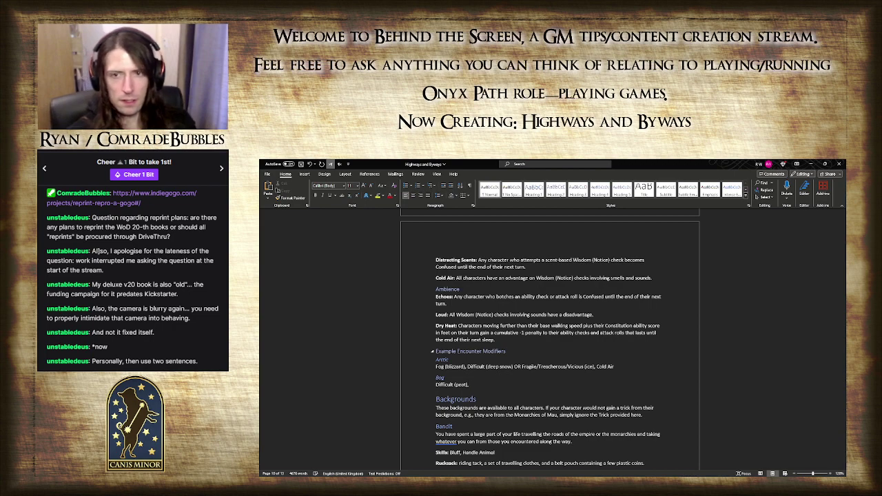
- Check the air quality modifiers and add "Damp Air" to the Bog list
scroll(530, 355, up, 3)
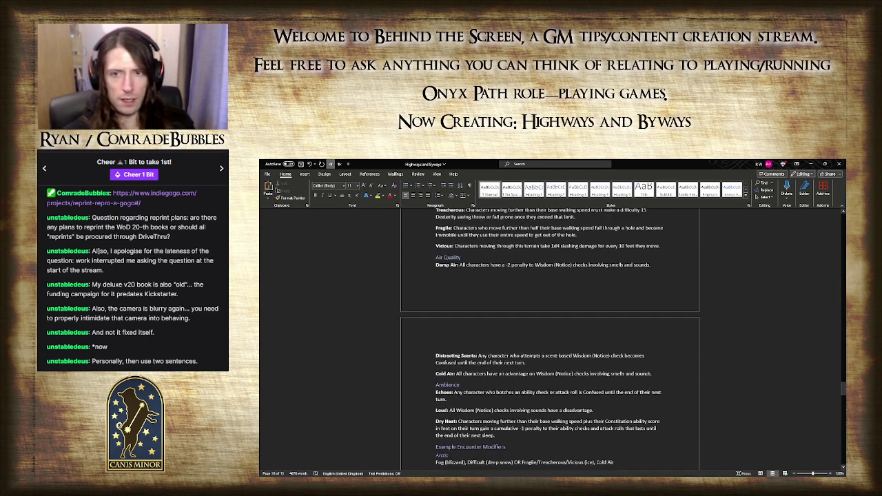
scroll(550, 340, down, 3)
text(, Damp Air)
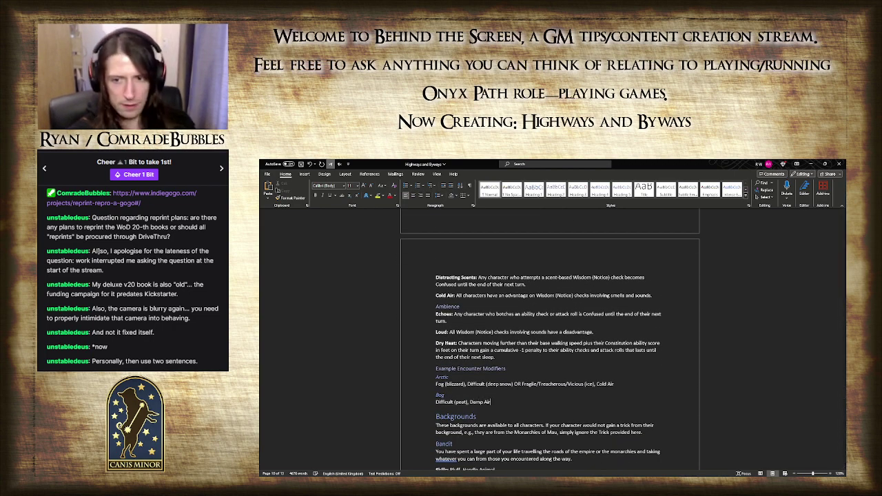
text( (air q)
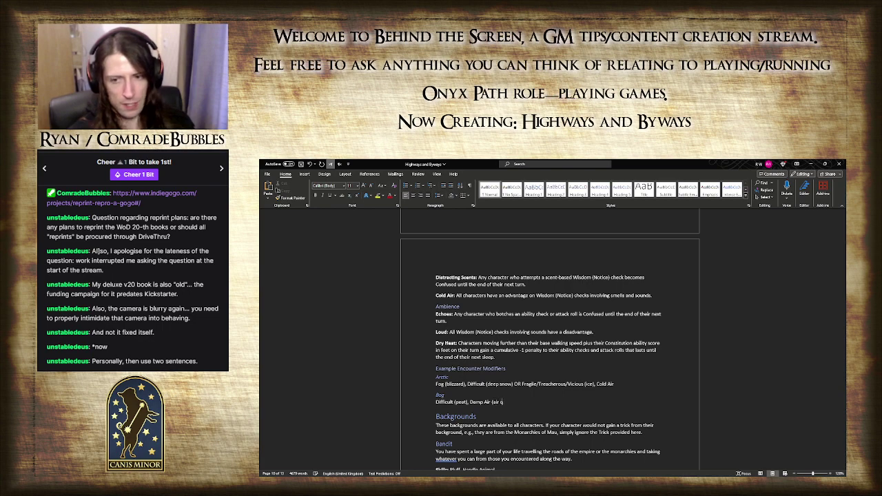
key(BackSpace)
key(BackSpace)
key(BackSpace)
key(BackSpace)
key(BackSpace)
key(BackSpace)
key(BackSpace)
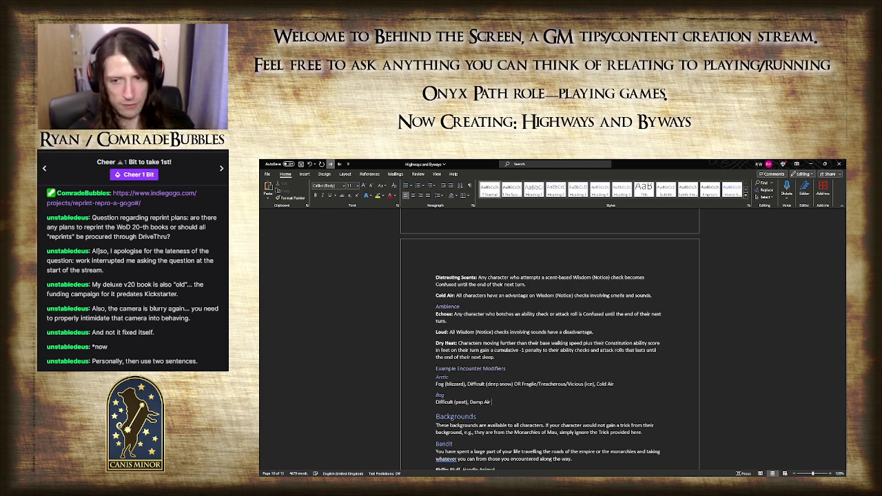
- Review the weather and terrain modifiers for another Bog entry and remove the trailing comma after "Damp Air"
text(,)
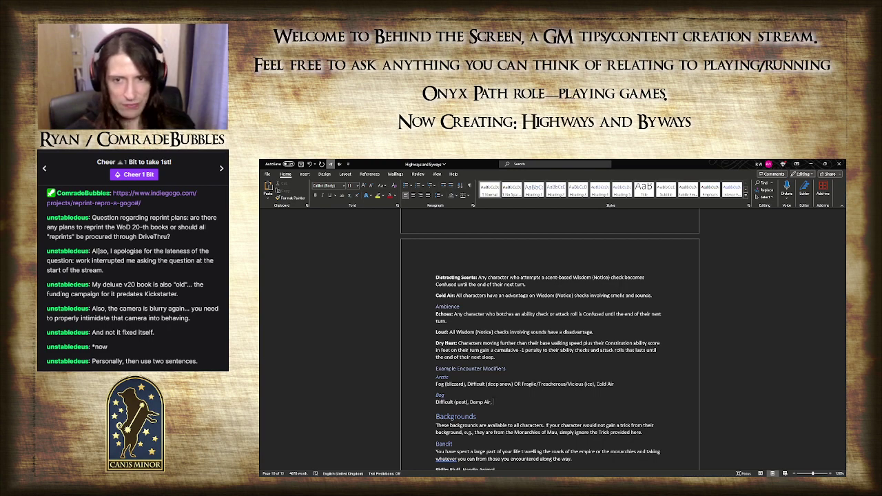
scroll(550, 340, up, 10)
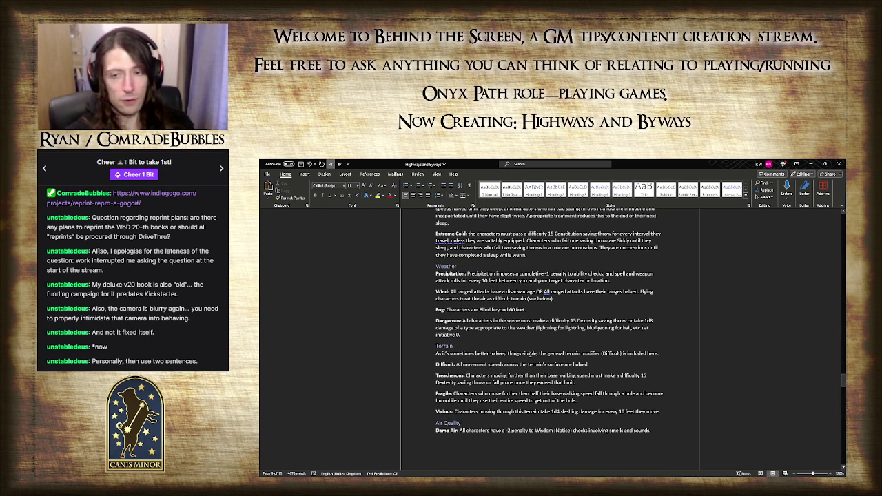
scroll(531, 353, down, 5)
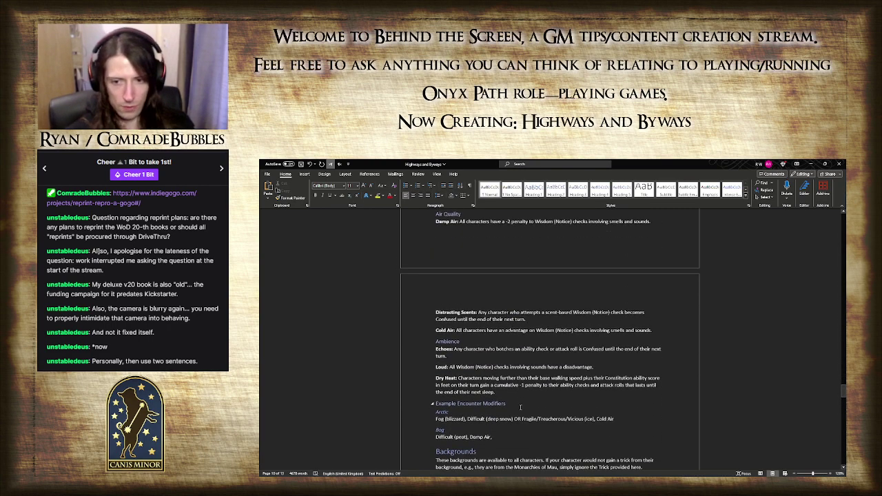
key(BackSpace)
key(BackSpace)
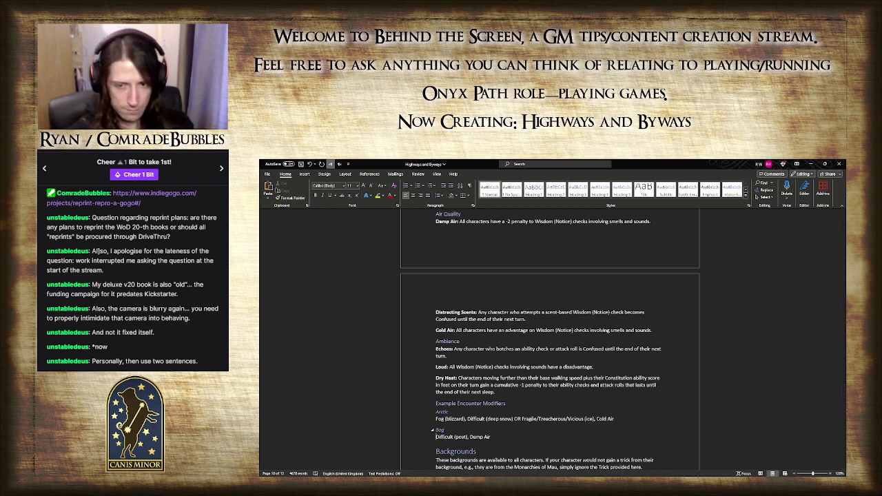
- Insert "Dangerous (biting insects that deal piercing damage)," at the start of the Bog modifier list
key(Home)
text(Dangerous ()
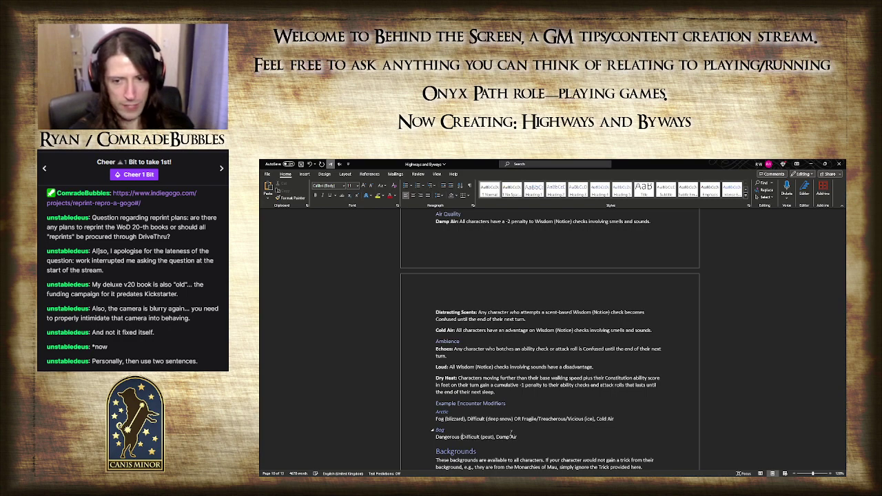
text(biting )
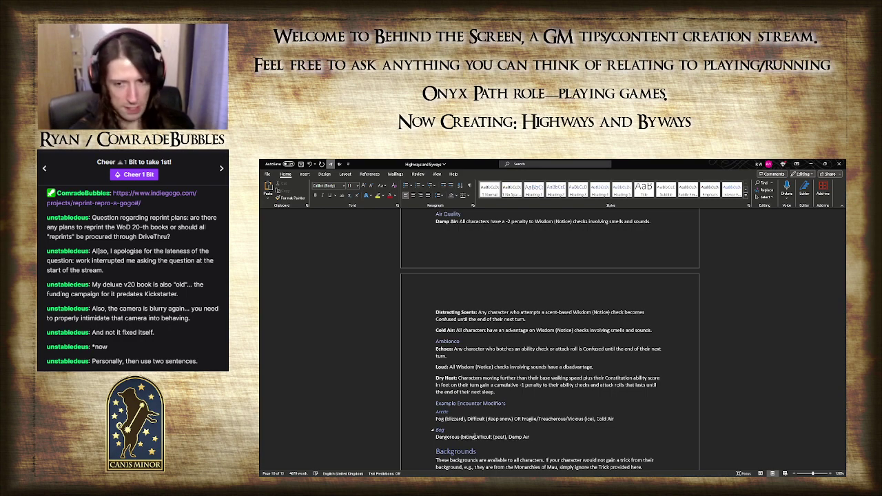
text(insects )
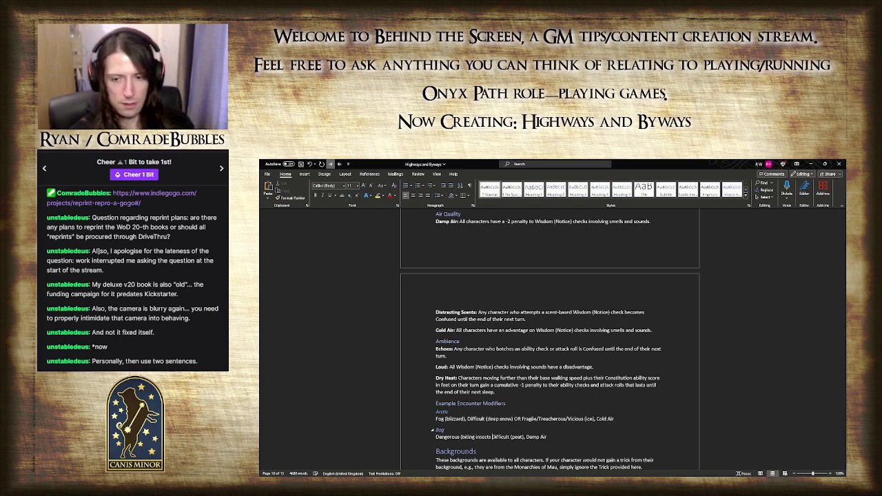
text(that deal )
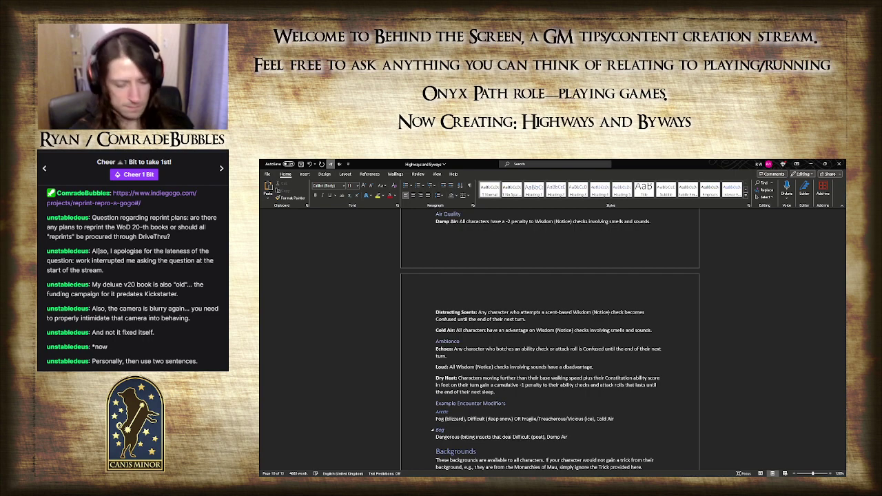
text(piercing damage)
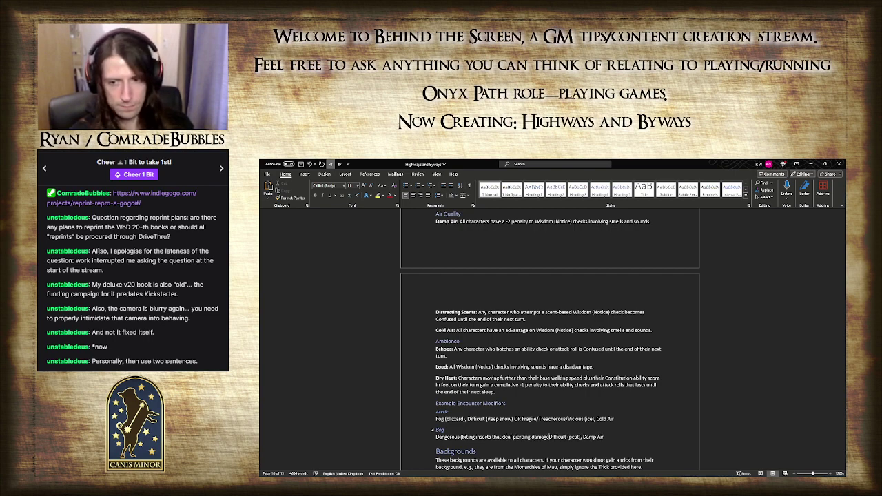
text(),)
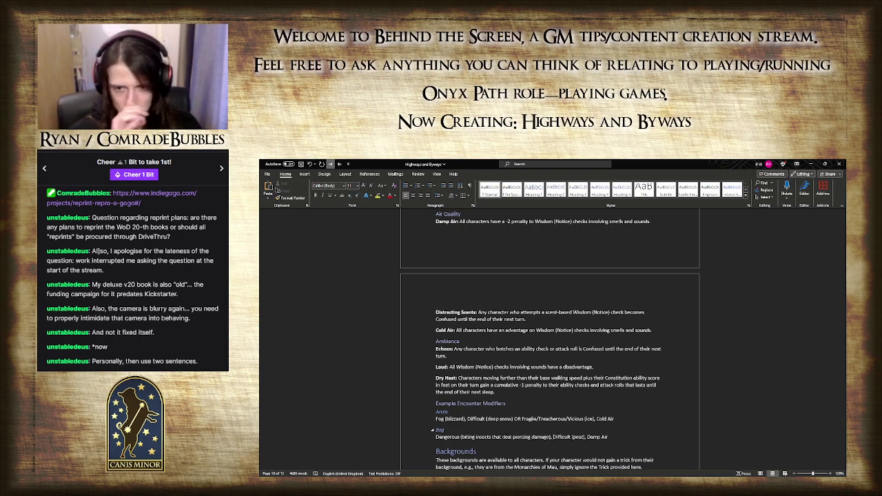
- Add a "Desert" subheading in the Heading 4 style below the Bog line, followed by a new line
scroll(615, 347, down, 3)
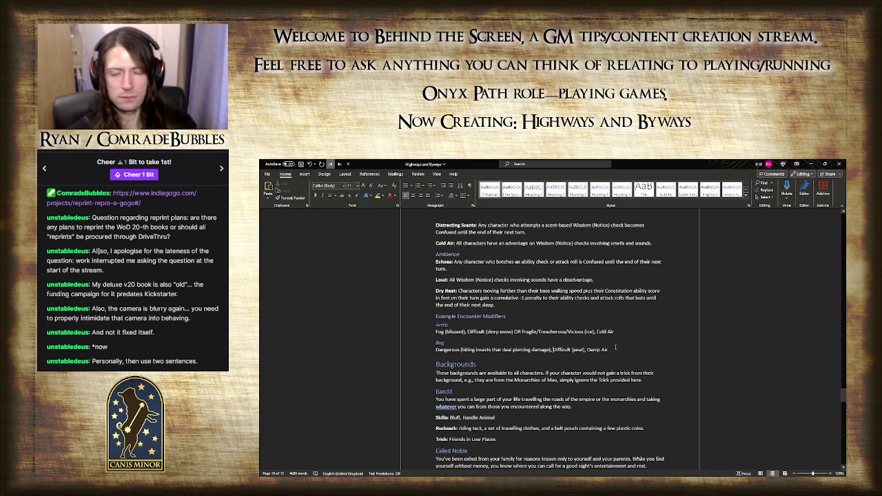
key(Return)
text(Desert)
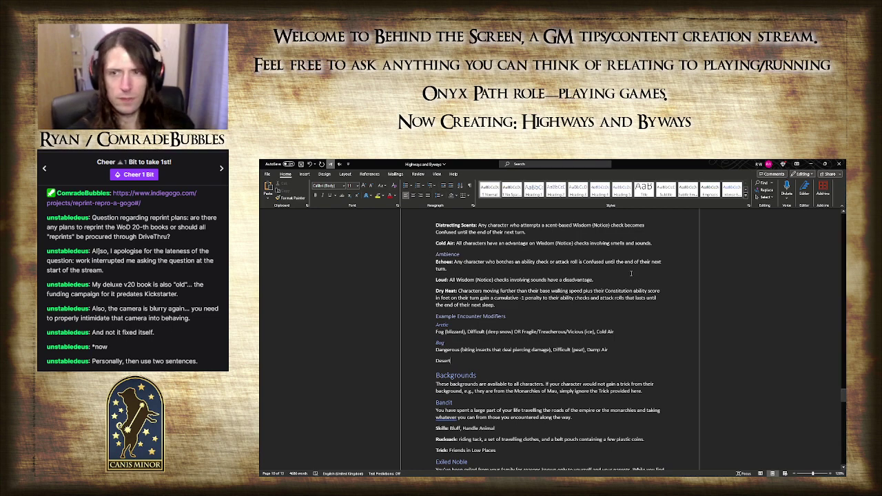
click(600, 191)
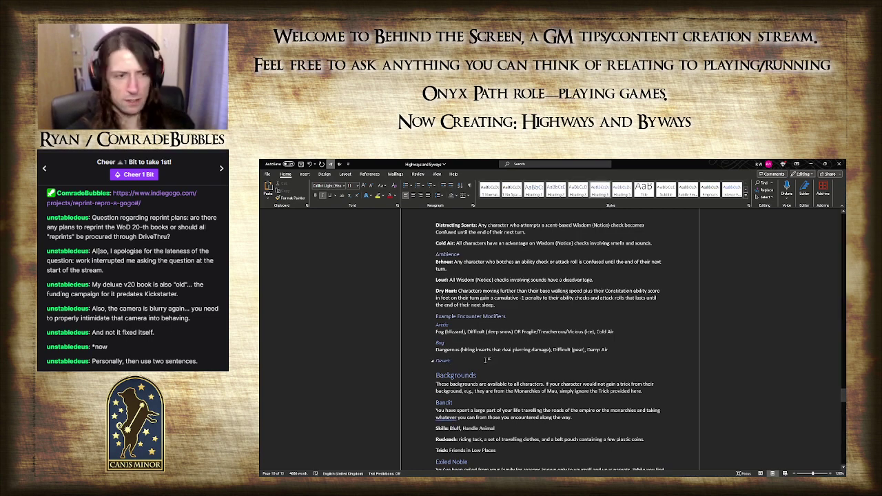
key(Return)
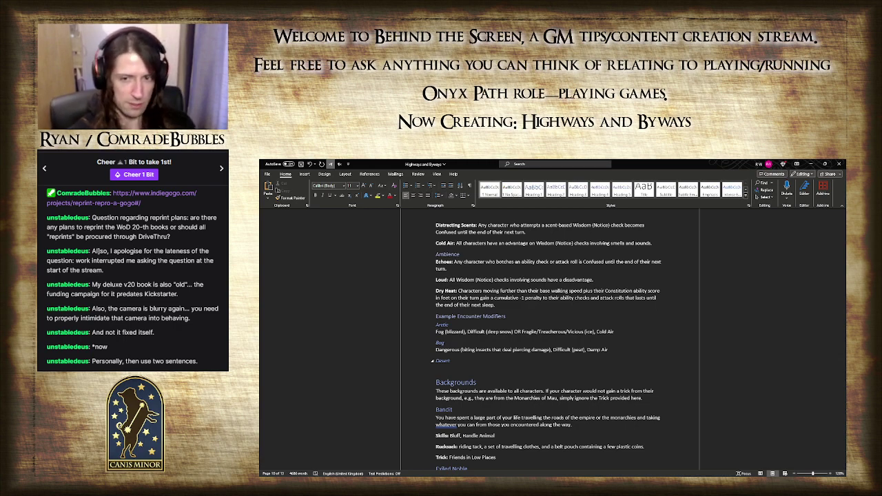
- Review the weather and terrain modifiers and begin the Desert list with "Difficult (sand) OR"
scroll(478, 348, up, 10)
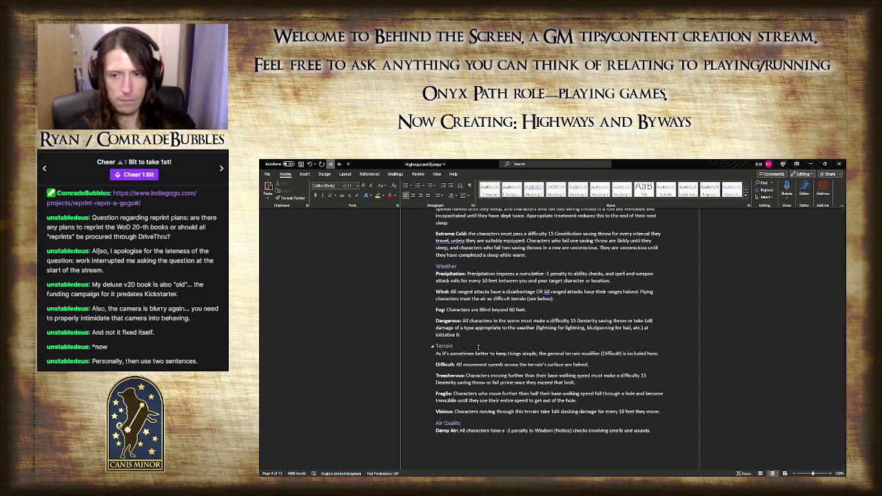
scroll(478, 347, down, 1)
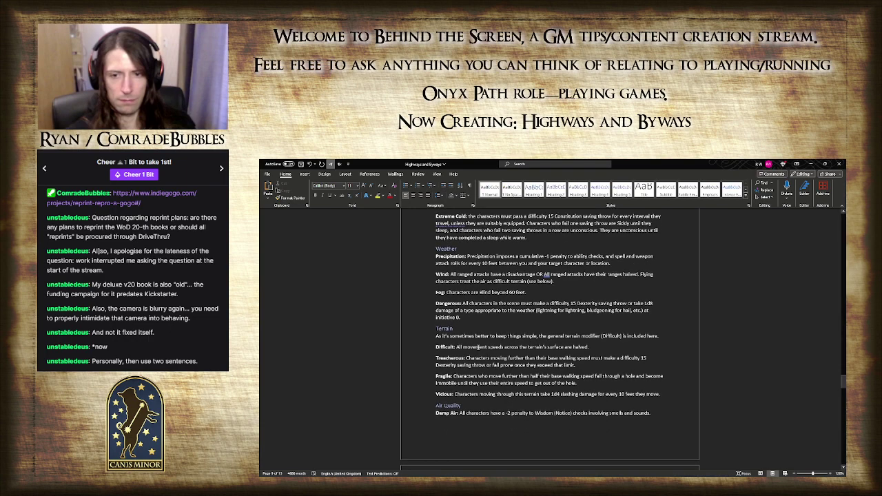
scroll(477, 346, down, 10)
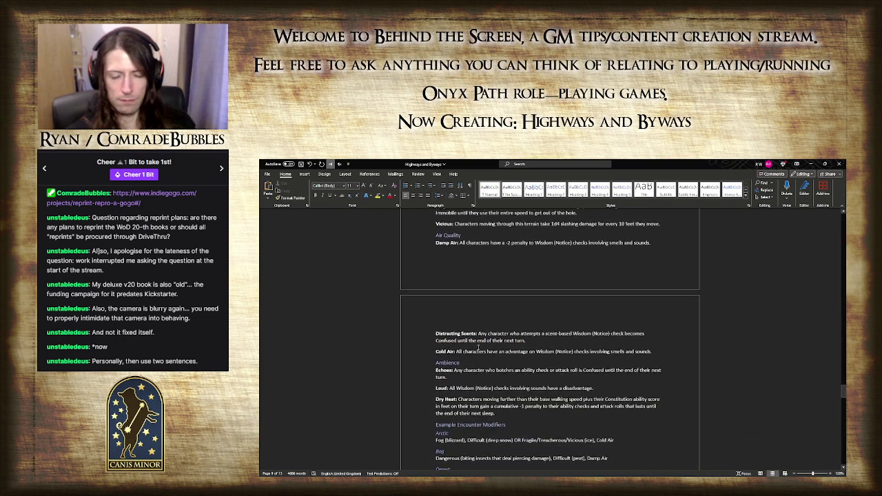
text(Diffic)
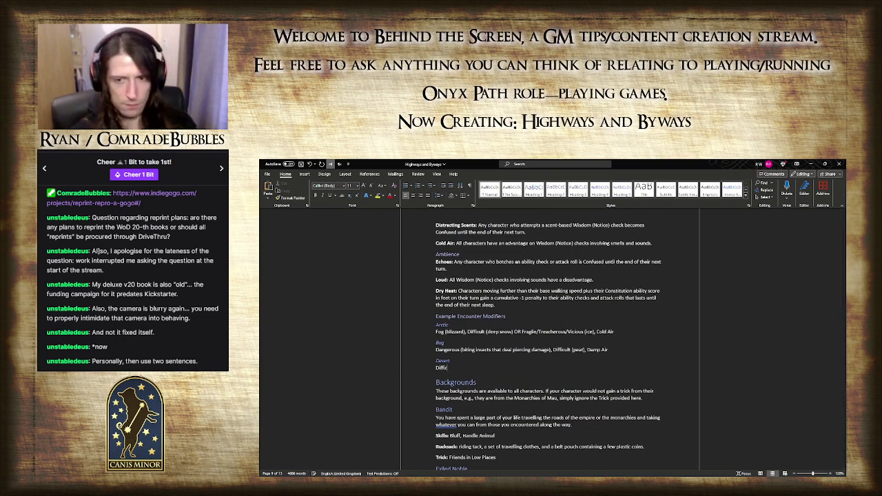
text(ult (sand) or)
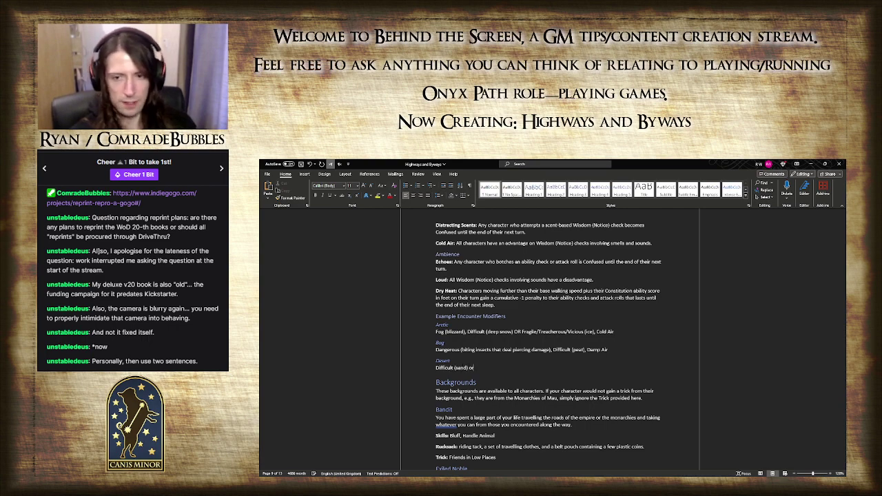
key(BackSpace)
key(BackSpace)
text(OR)
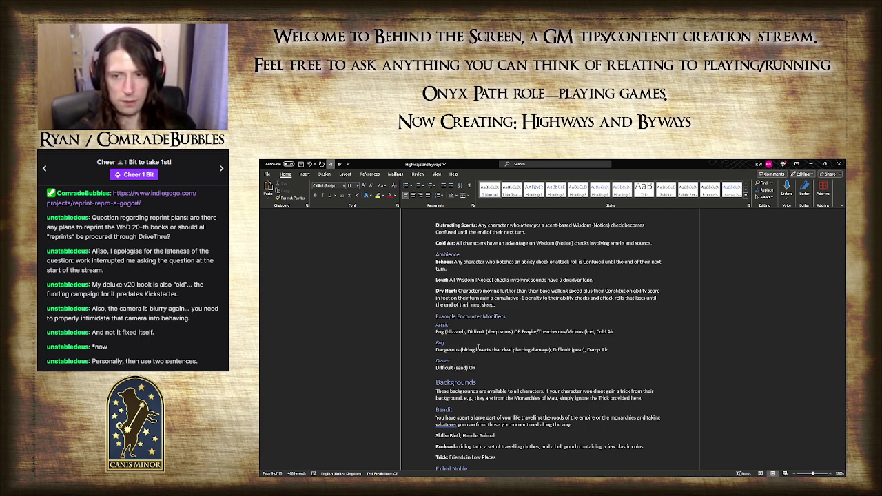
scroll(478, 347, up, 1)
scroll(477, 347, up, 4)
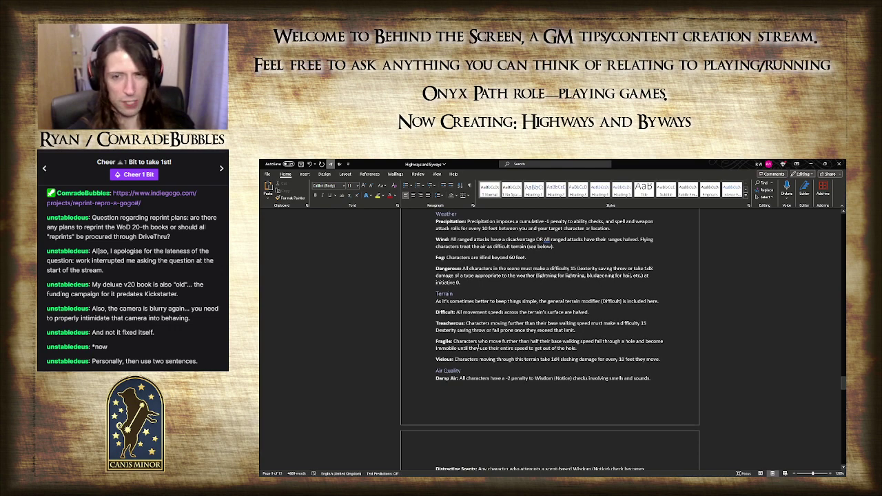
scroll(477, 347, down, 2)
text(Fragile (quick sand)
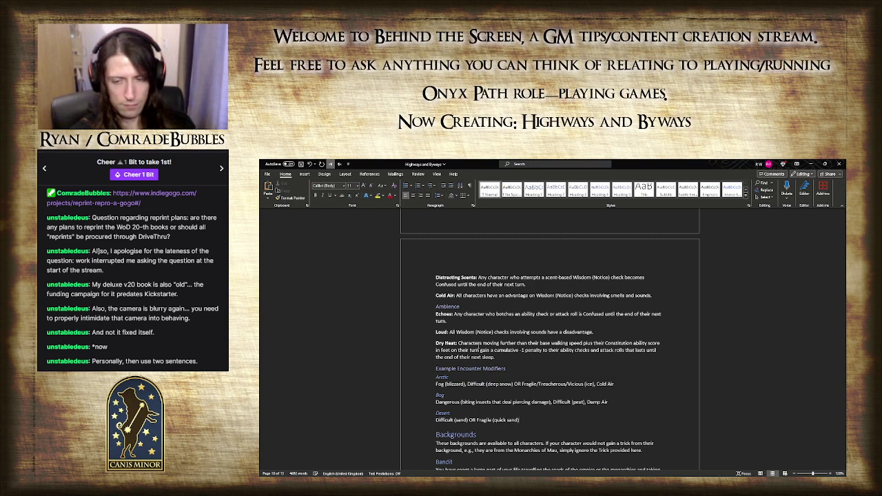
key(BackSpace)
key(BackSpace)
key(BackSpace)
key(BackSpace)
key(BackSpace)
key(BackSpace)
key(BackSpace)
key(BackSpace)
key(BackSpace)
key(BackSpace)
key(BackSpace)
key(BackSpace)
key(BackSpace)
key(BackSpace)
key(BackSpace)
key(BackSpace)
key(BackSpace)
key(BackSpace)
key(BackSpace)
key(BackSpace)
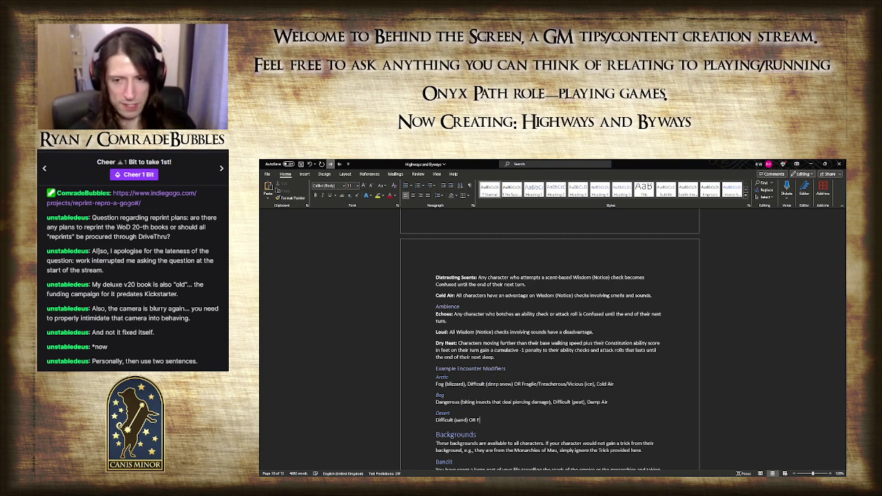
key(BackSpace)
- Extend the Desert entry under Example Encounter Modifiers with "OR Fragile (hidden ruins), Dry Heat"
text(OR Fragile (hidden ru)
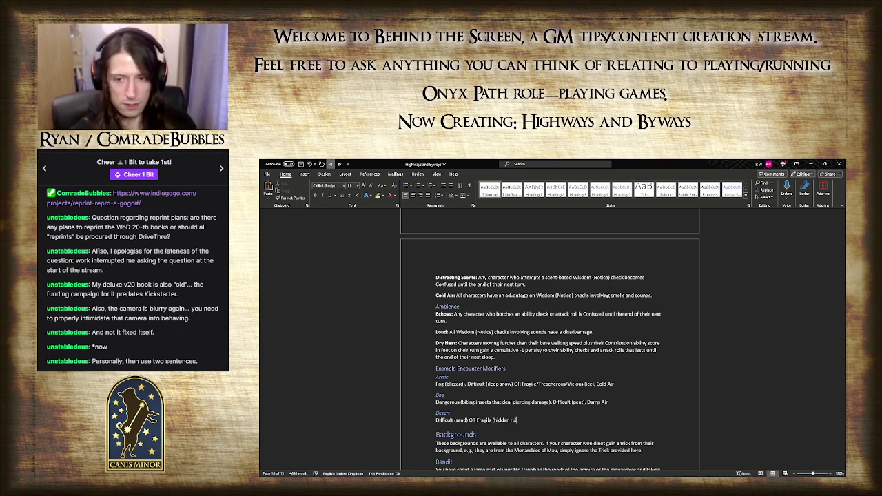
text(ins))
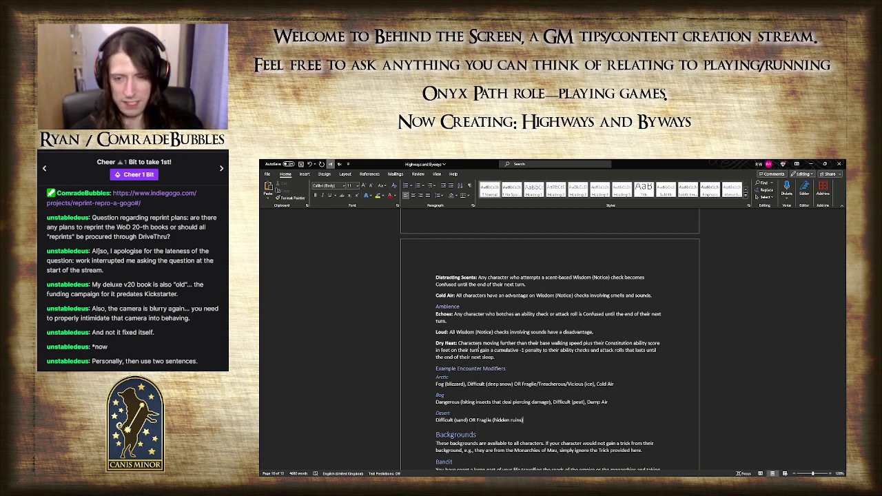
scroll(479, 344, up, 3)
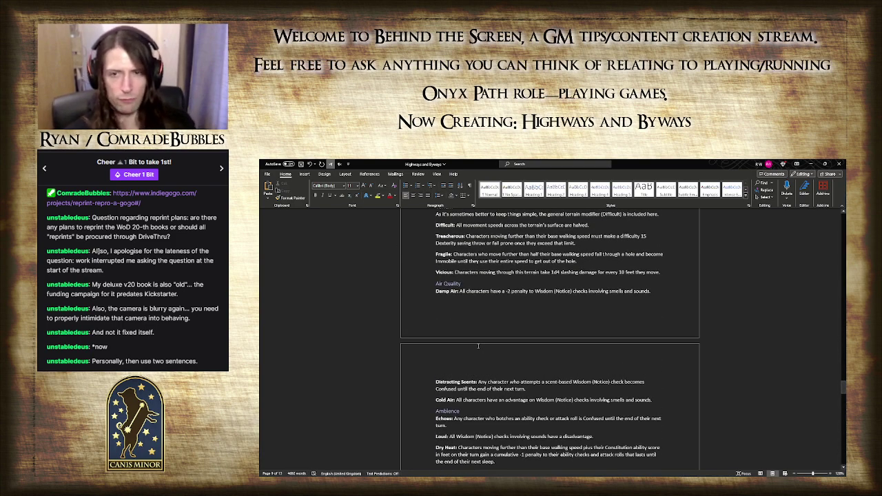
scroll(478, 346, down, 1)
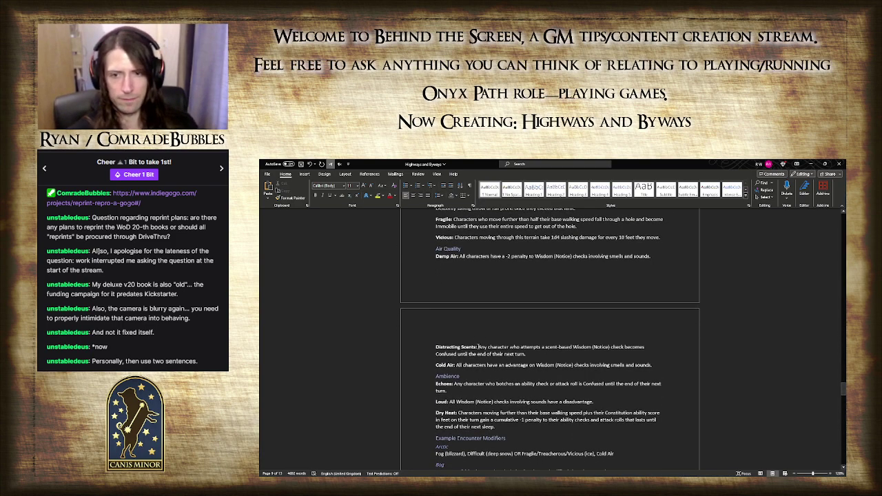
scroll(478, 346, down, 1)
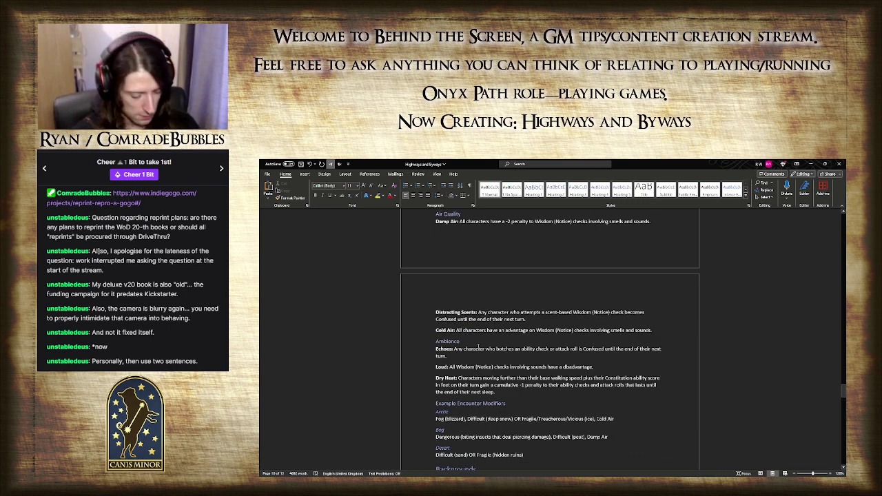
click(524, 455)
text(, Dry )
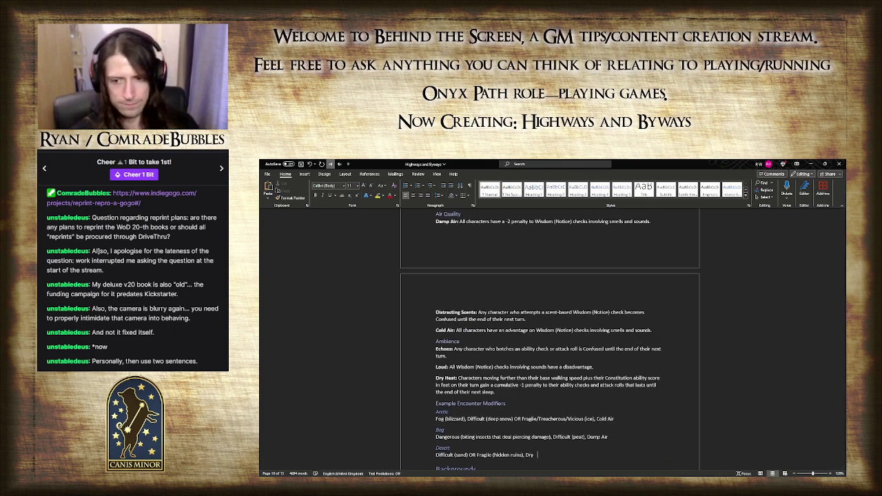
text(Heat)
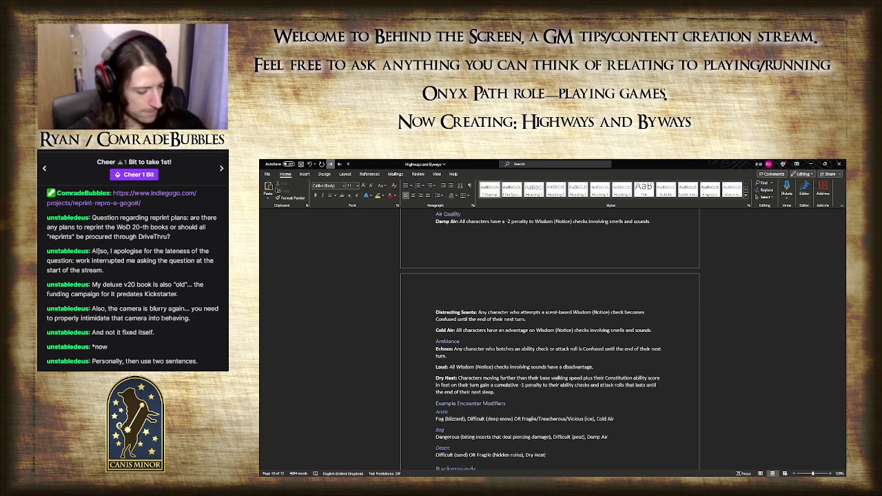
- Add "Distracting Scents (hot air)" to the Desert modifiers and move it ahead of Dry Heat, fixing the separating commas
text(, Distracting Scents ()
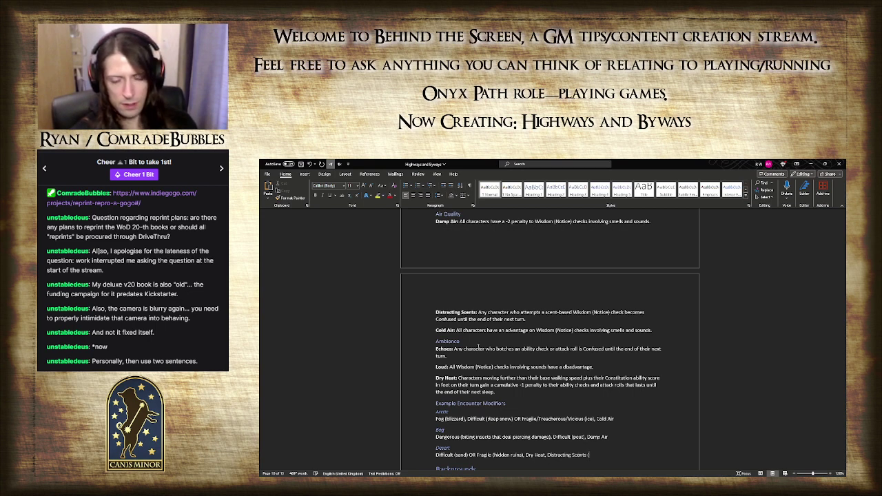
text(hot air))
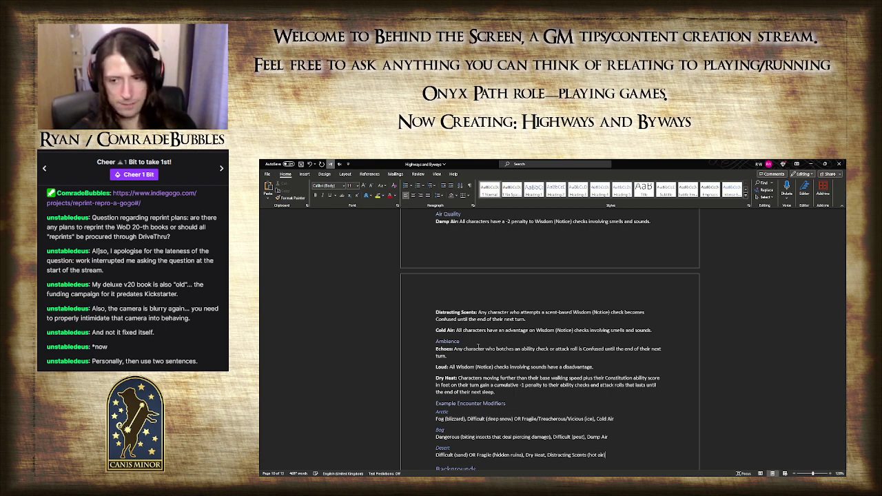
drag(621, 461, 548, 455)
key(ctrl+c)
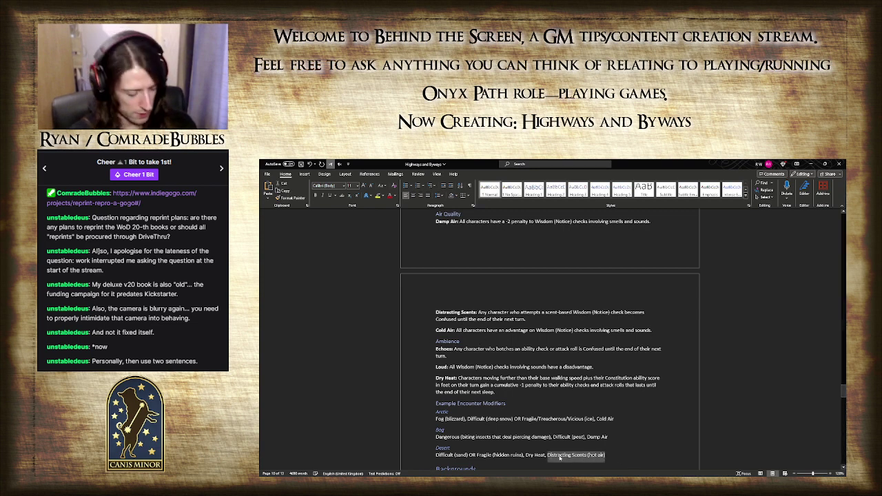
key(BackSpace)
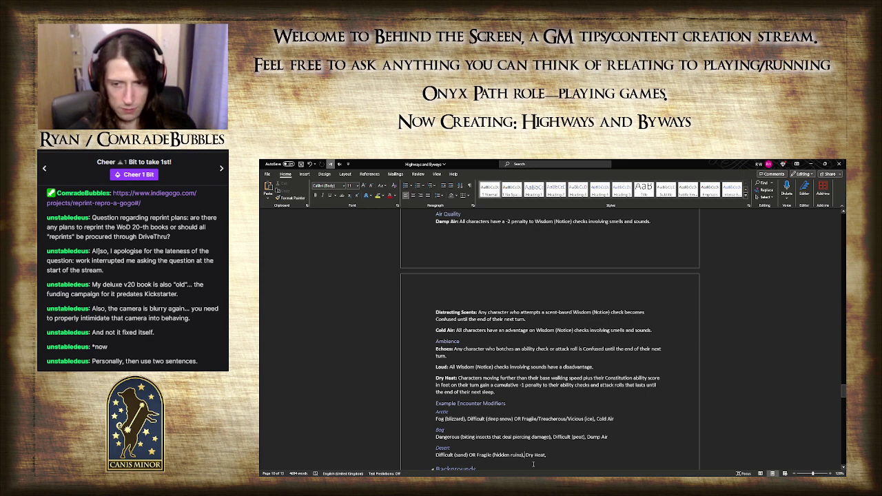
key(ctrl+v)
text(,)
click(612, 455)
key(BackSpace)
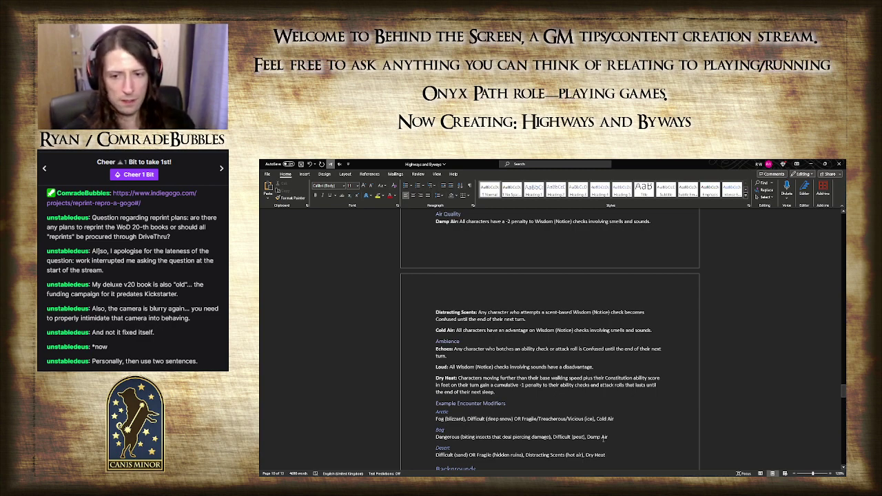
- Add a "Jungle" subheading below the Desert entry in the Heading 4 style
key(Return)
text(Jungle)
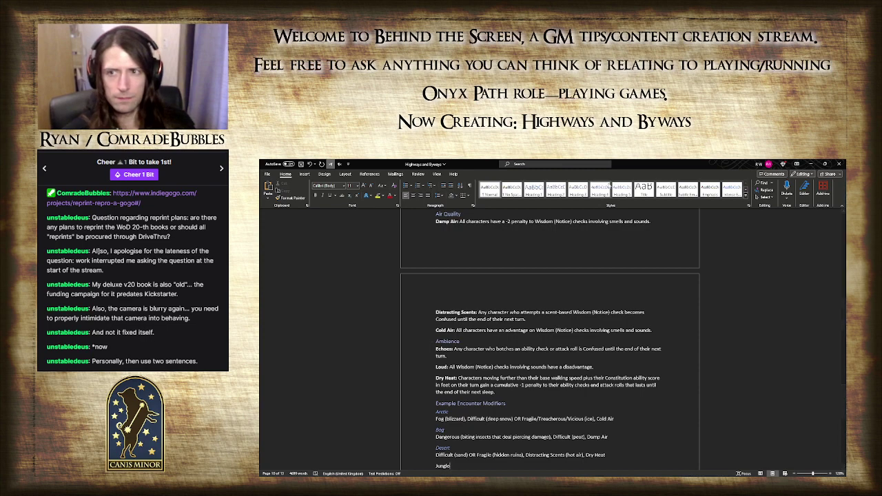
click(600, 190)
- Start the modifier line under Jungle with "Precipitation (rain)," in the Normal style
scroll(555, 322, down, 1)
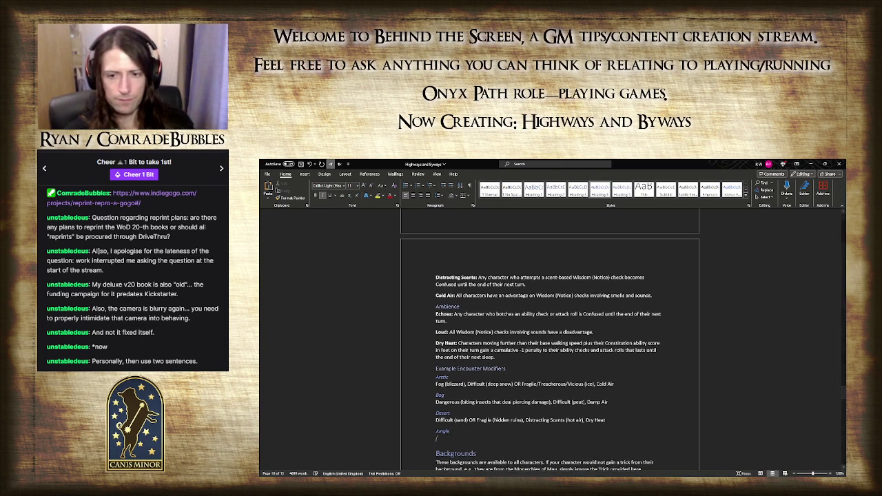
scroll(556, 321, up, 4)
scroll(555, 324, up, 3)
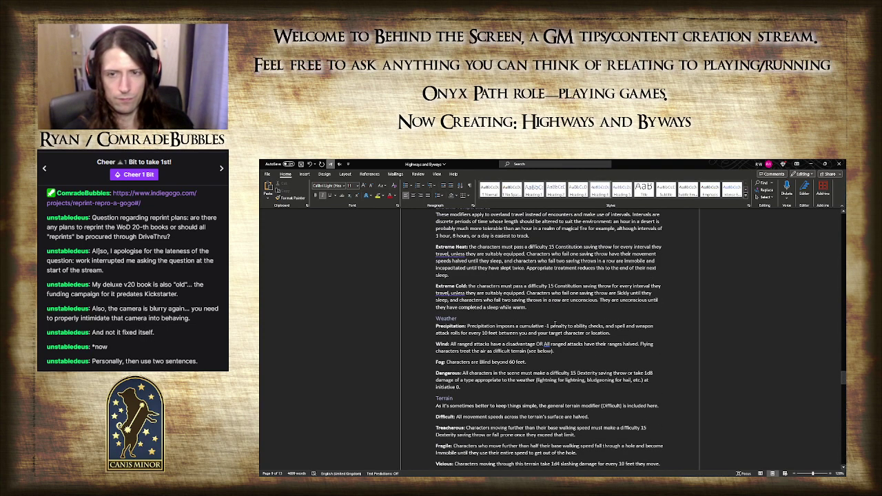
scroll(556, 322, down, 1)
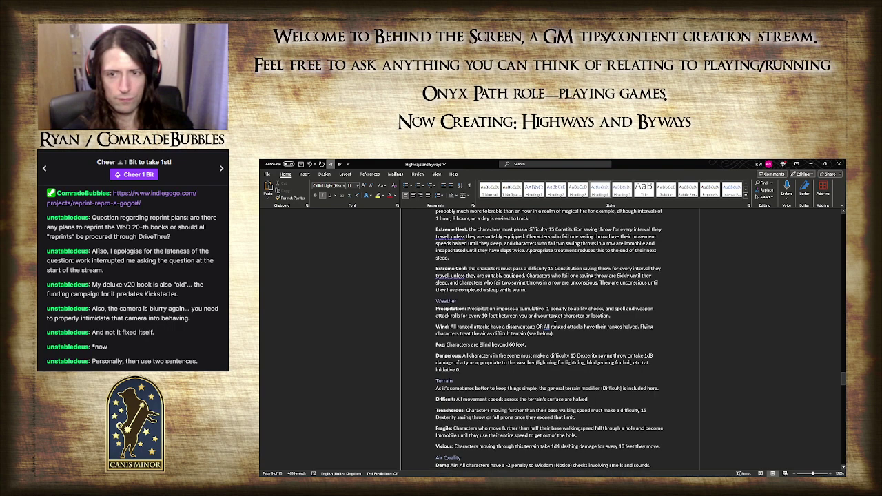
scroll(555, 323, down, 3)
scroll(554, 324, up, 3)
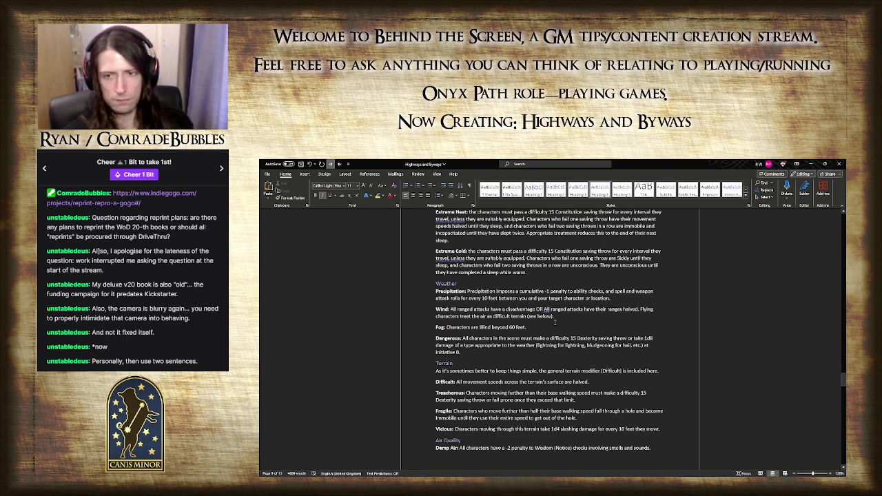
scroll(555, 323, down, 10)
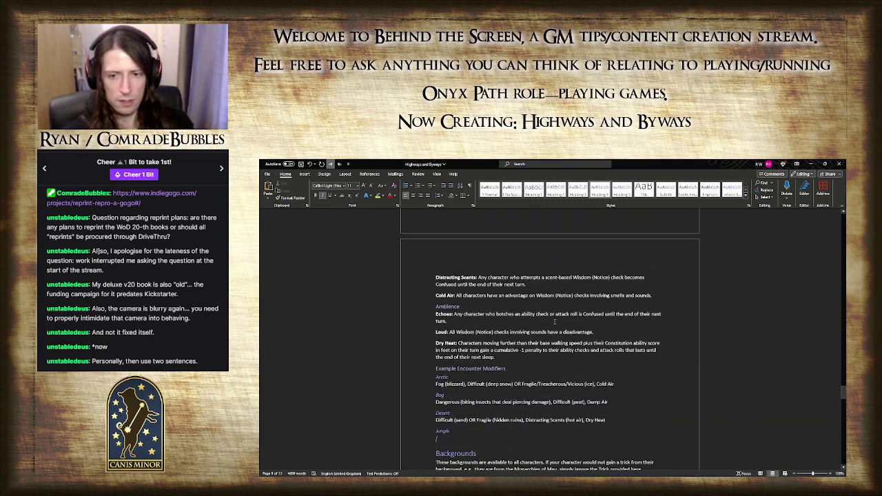
text(Precip)
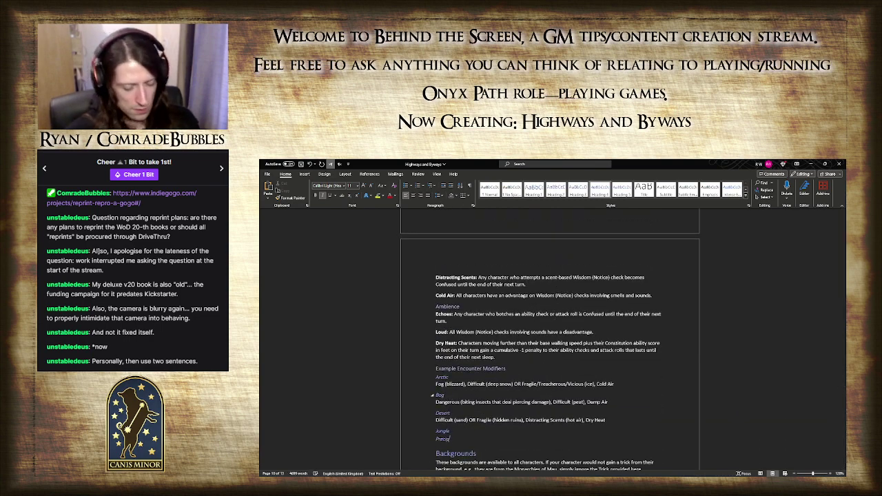
text(itation)
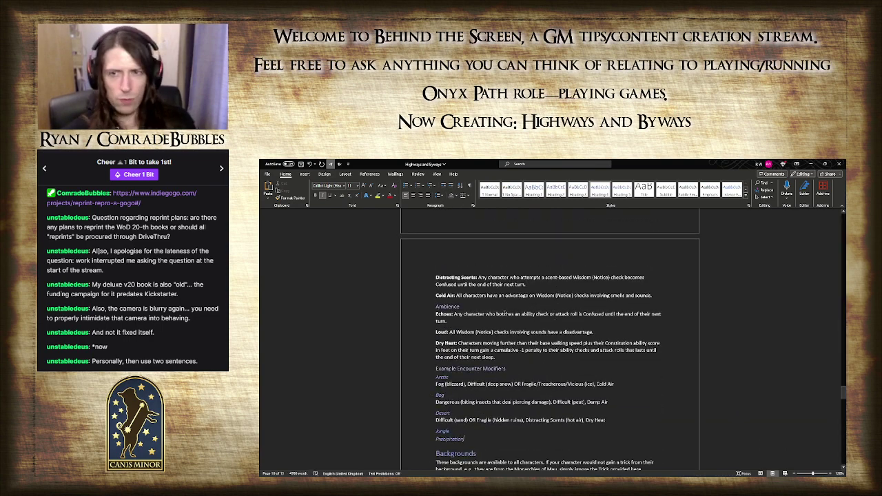
key(ctrl+shift+n)
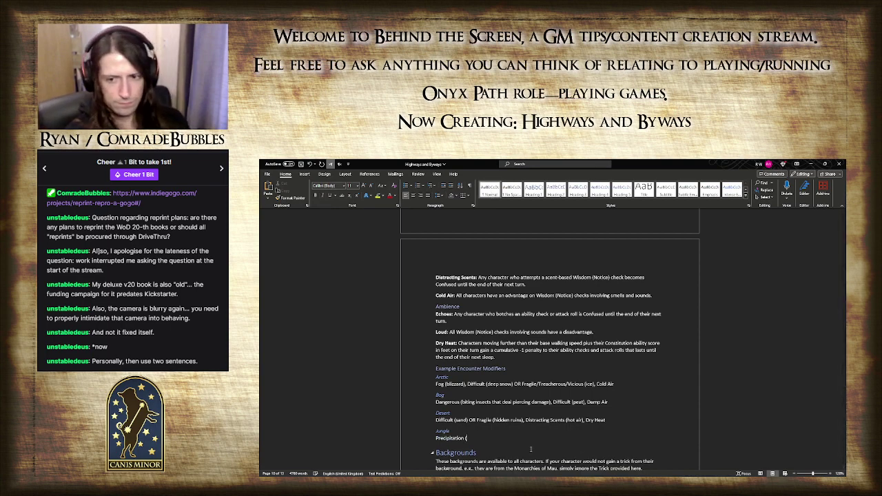
text((rain)
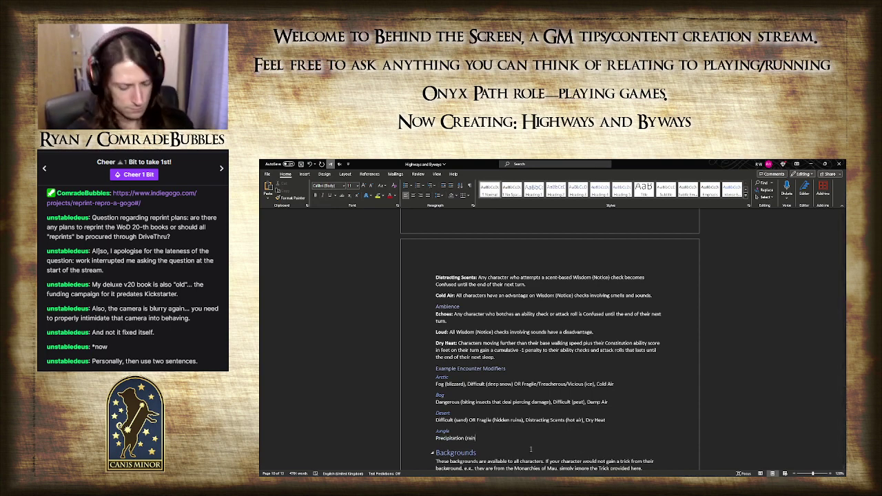
text(),)
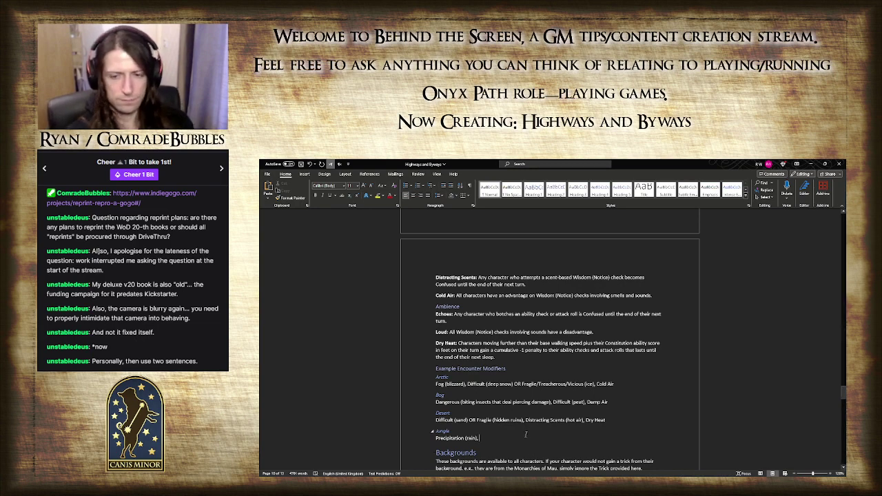
- Extend the Jungle line so that it reads "Precipitation (rain) OR Dangerous (biting creatures),"
scroll(528, 431, up, 1)
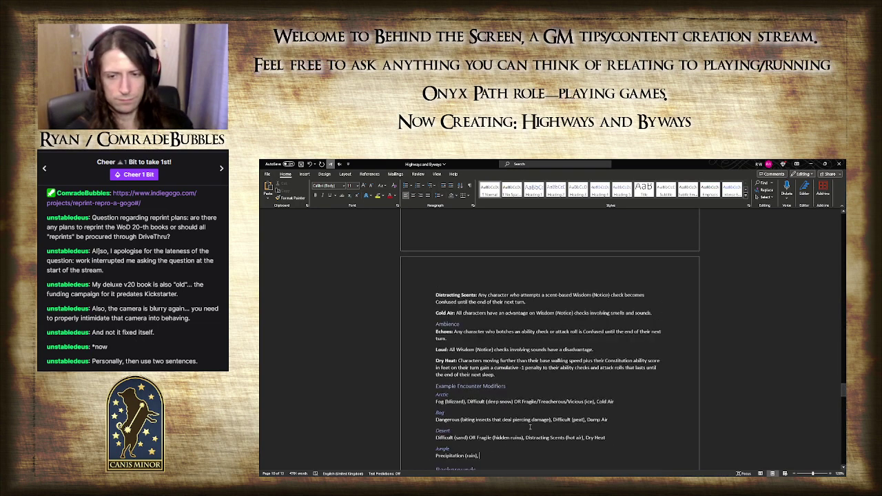
scroll(530, 427, up, 10)
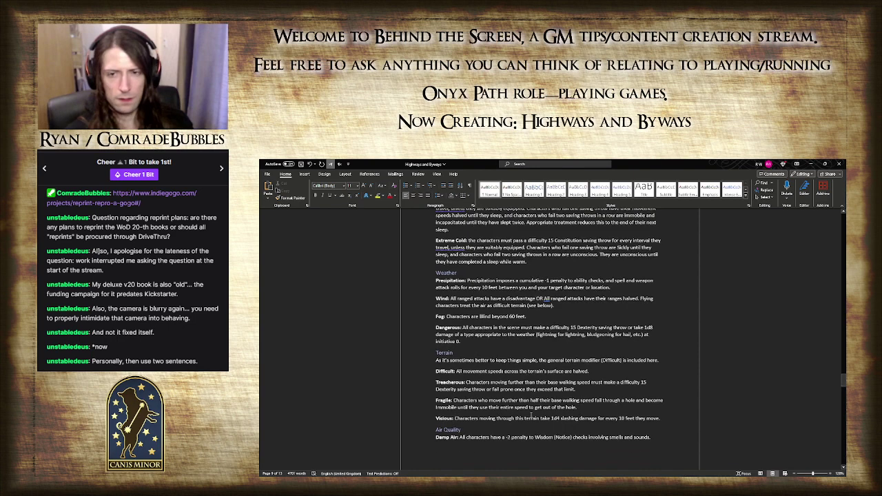
scroll(530, 415, down, 1)
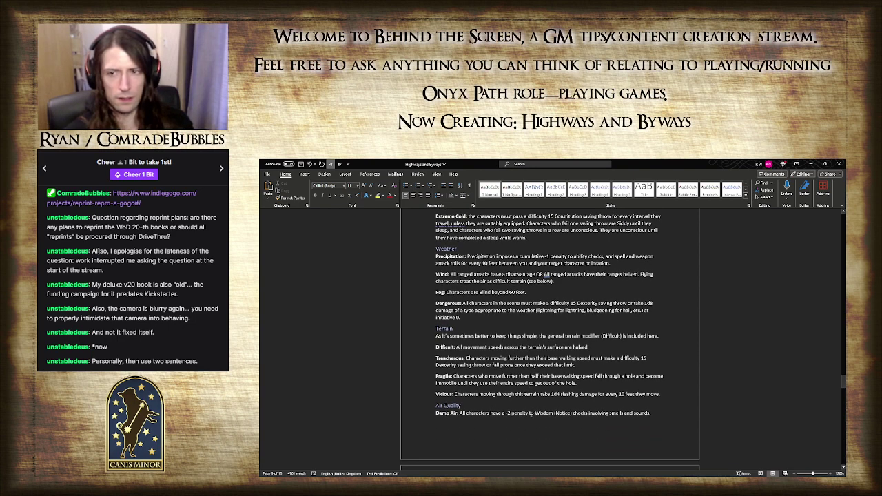
scroll(531, 414, down, 10)
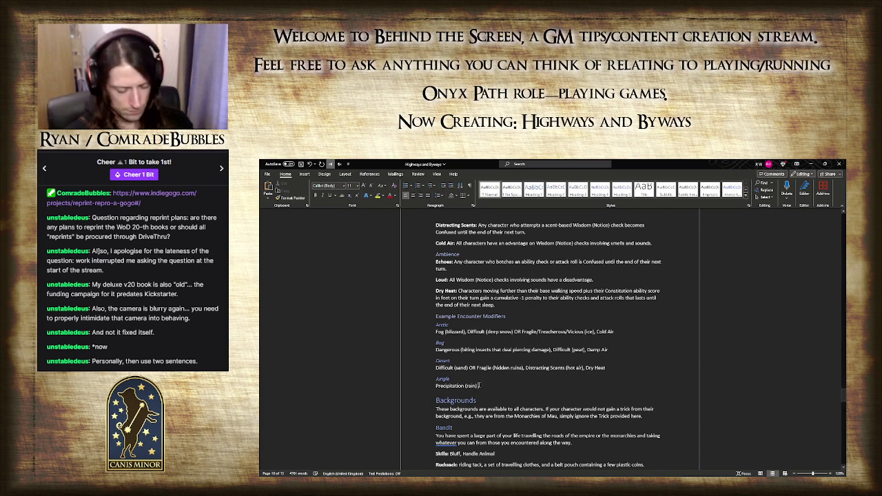
text(OR Dangerous (biting insects)
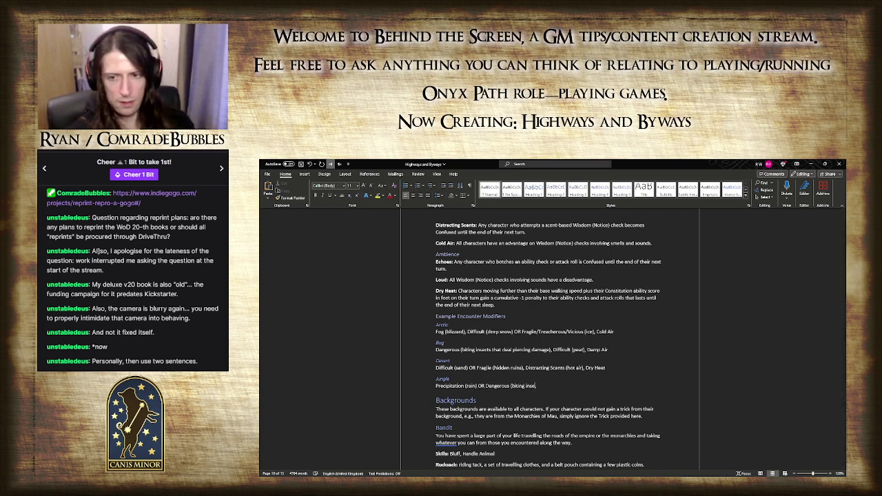
key(BackSpace)
key(BackSpace)
key(BackSpace)
key(BackSpace)
key(BackSpace)
key(BackSpace)
key(BackSpace)
text(reatures)
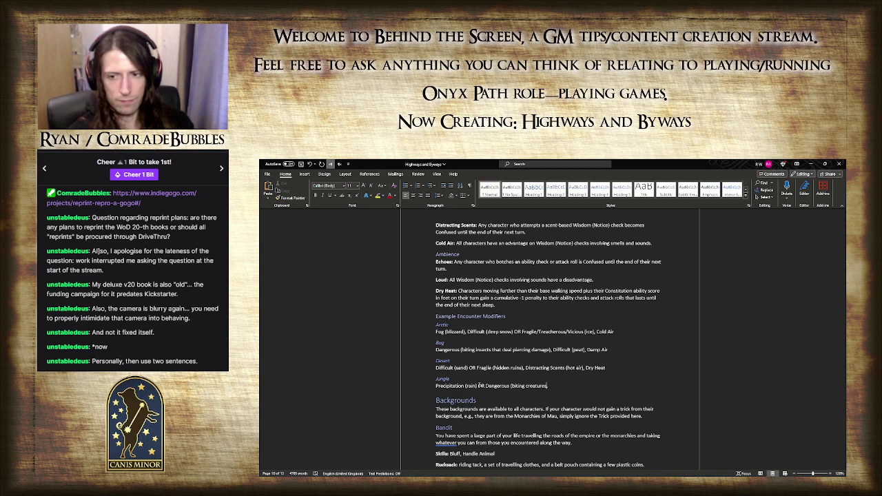
text(),)
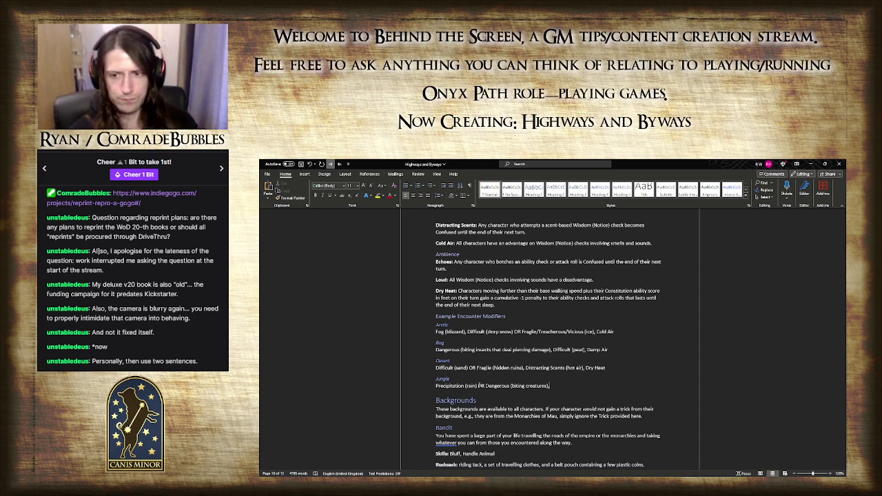
- Continue the Jungle modifier line with "Difficult (thick undergrowth) OR", checking the Terrain rules for a suitable modifier
scroll(478, 386, up, 1)
scroll(478, 385, up, 4)
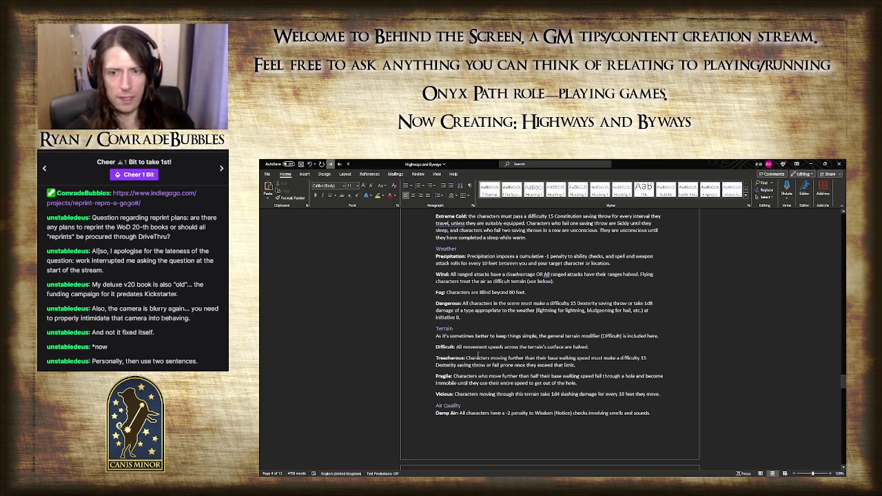
scroll(478, 354, down, 3)
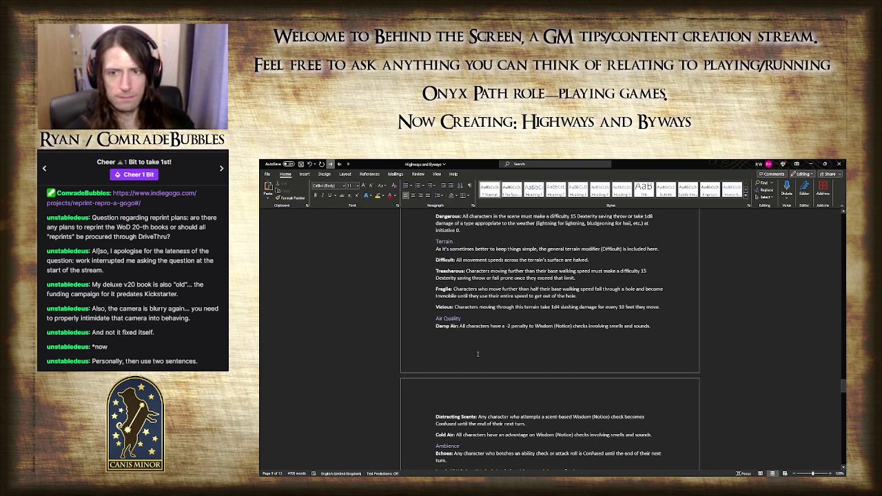
scroll(477, 354, down, 4)
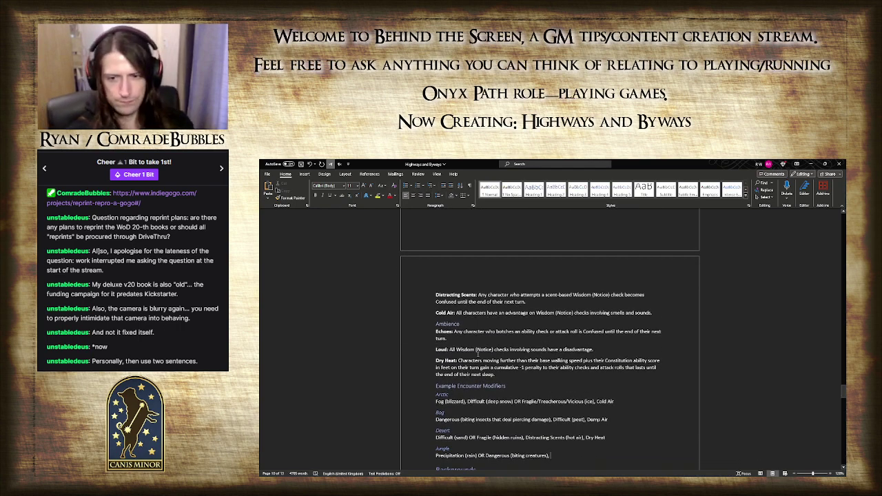
text(Difficult (thick)
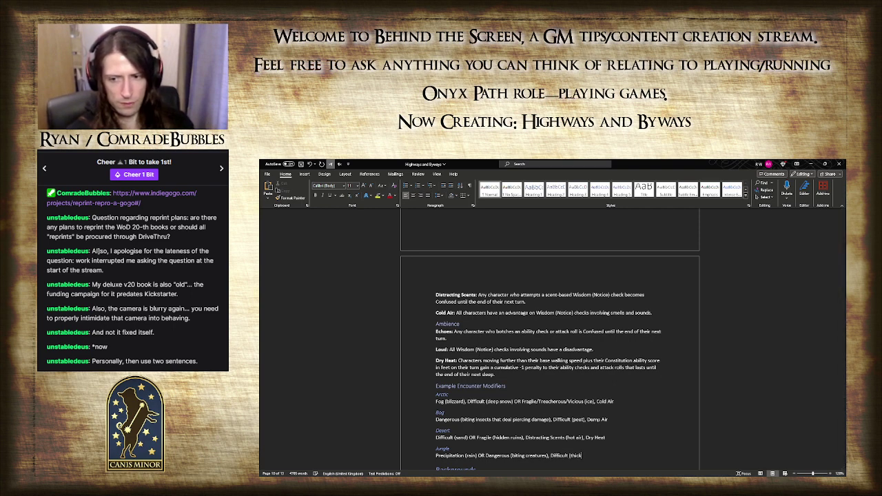
text( under)
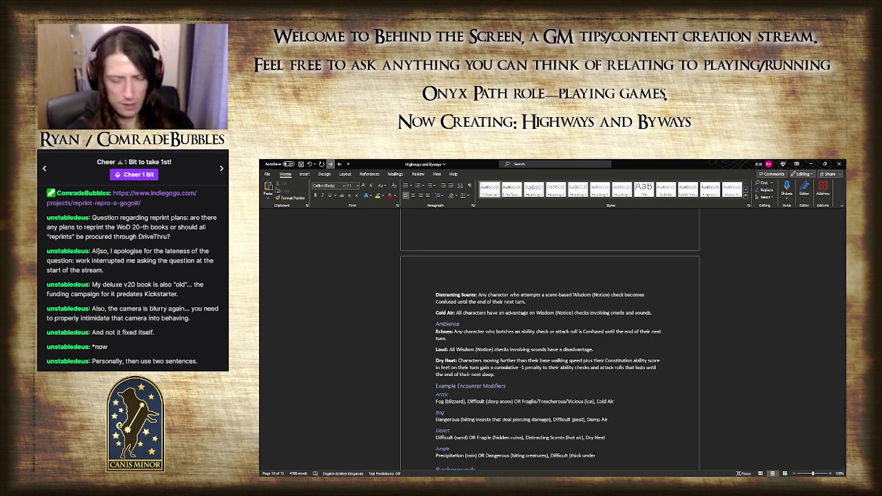
text(growth) OR)
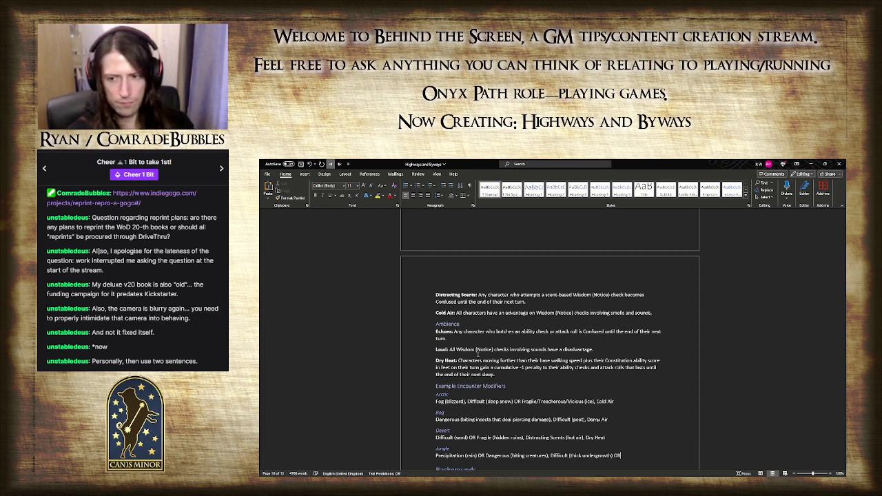
- Complete the Jungle terrain choice with "Vicious (thorny undergrowth)," after the OR
scroll(477, 352, up, 5)
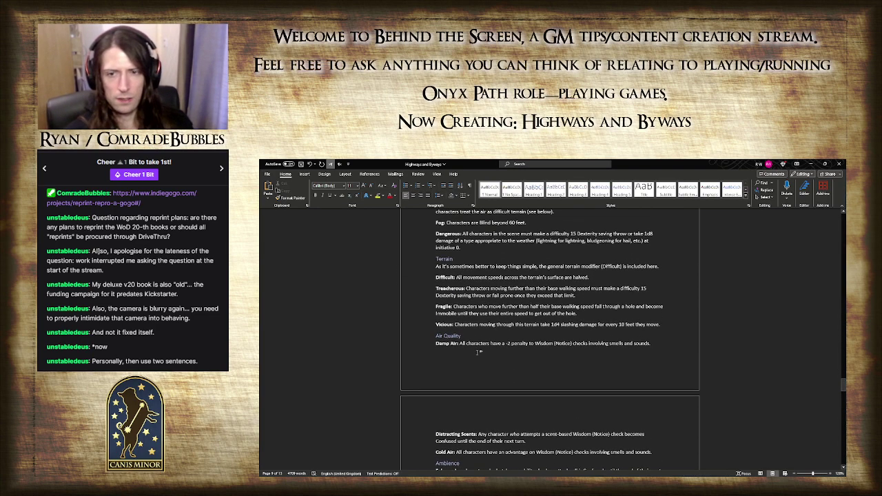
scroll(477, 351, down, 5)
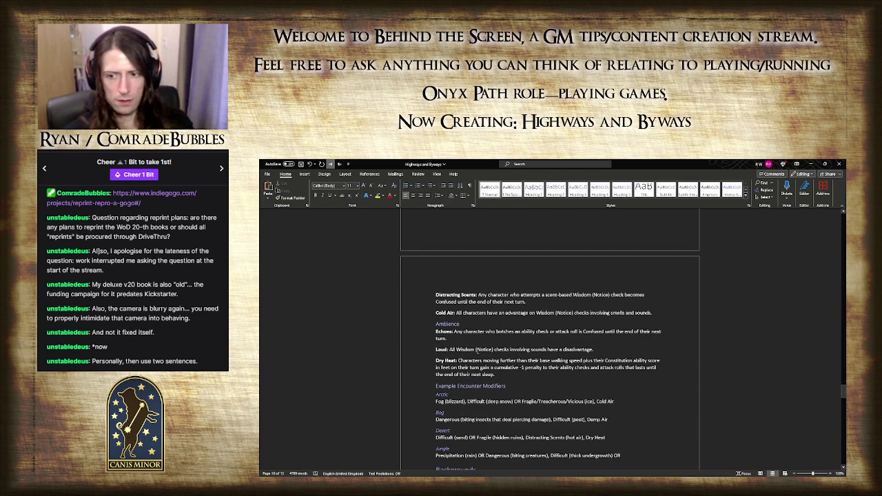
text() OR Vicious )
text((the)
text(rns)
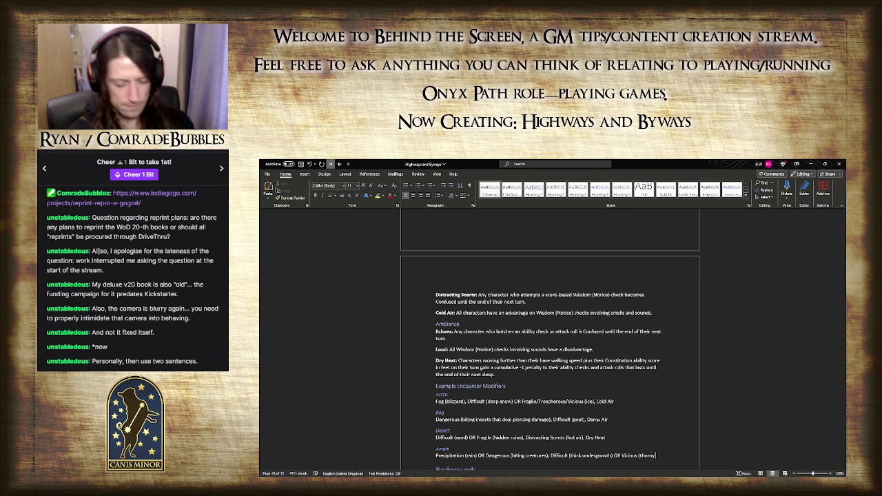
text( undergr)
text(owth))
text(,)
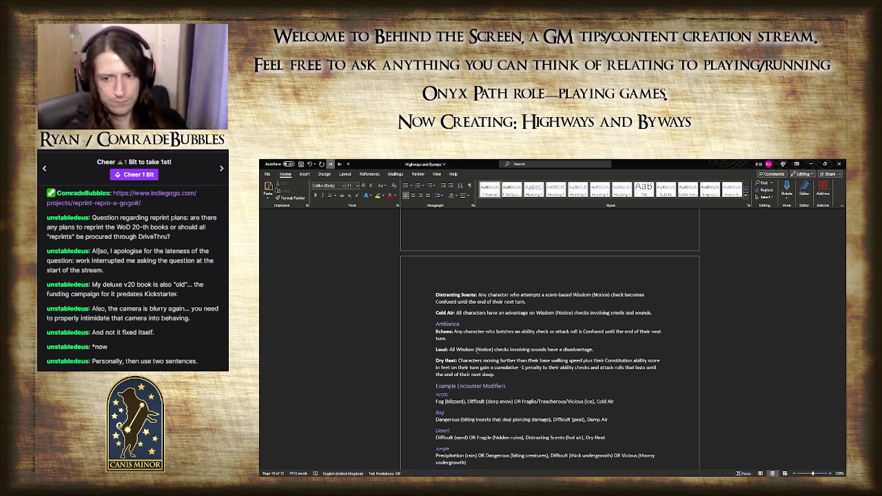
- Add "Distracting Scents (floral scents)," to the end of the Jungle modifier line
scroll(520, 331, up, 3)
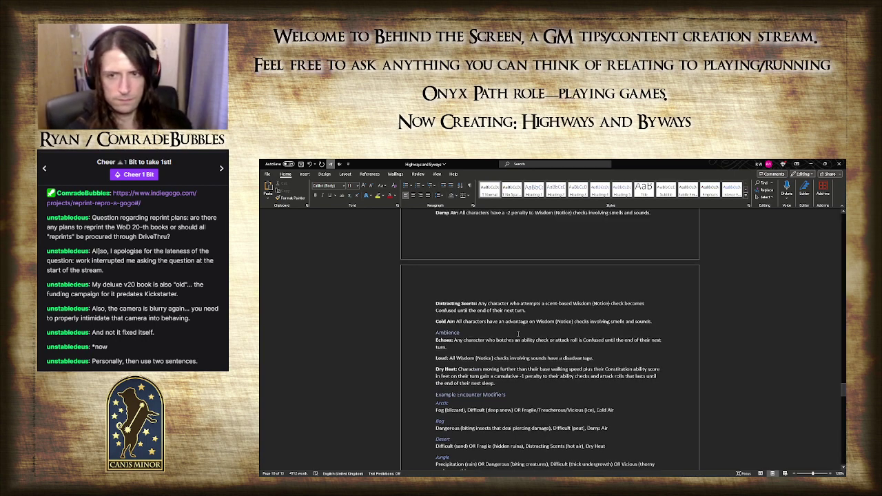
scroll(520, 331, down, 3)
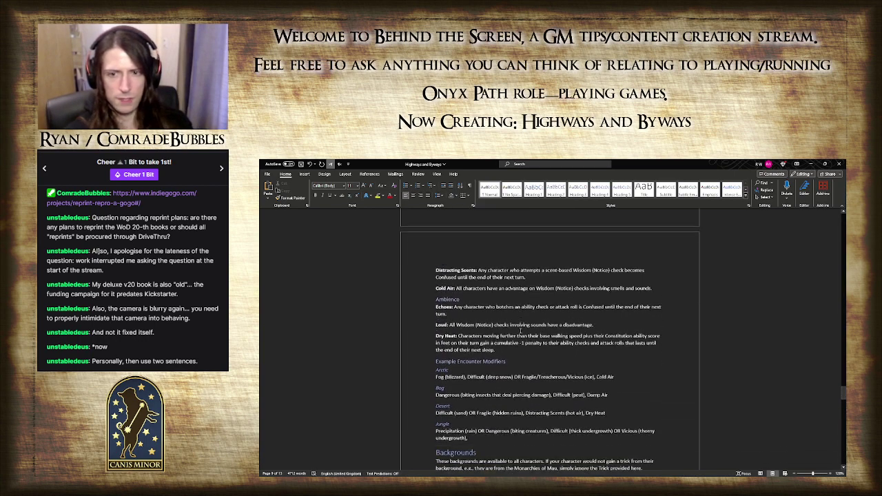
text(Dist)
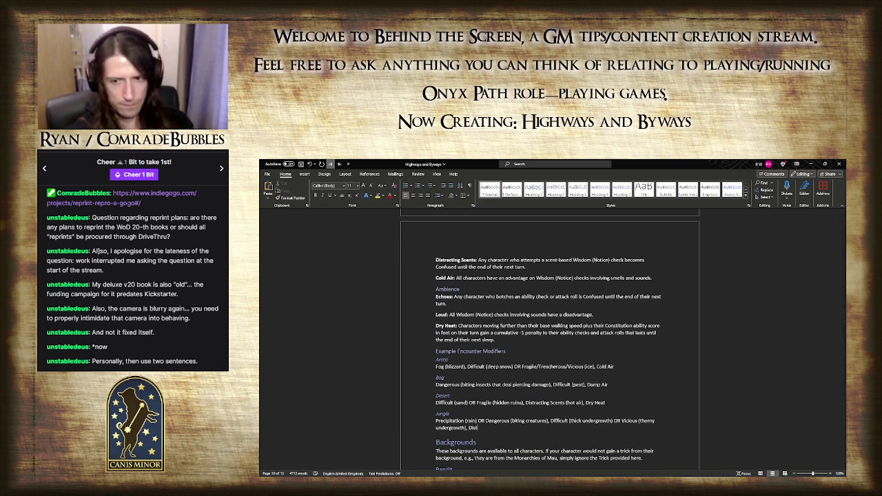
text(racting )
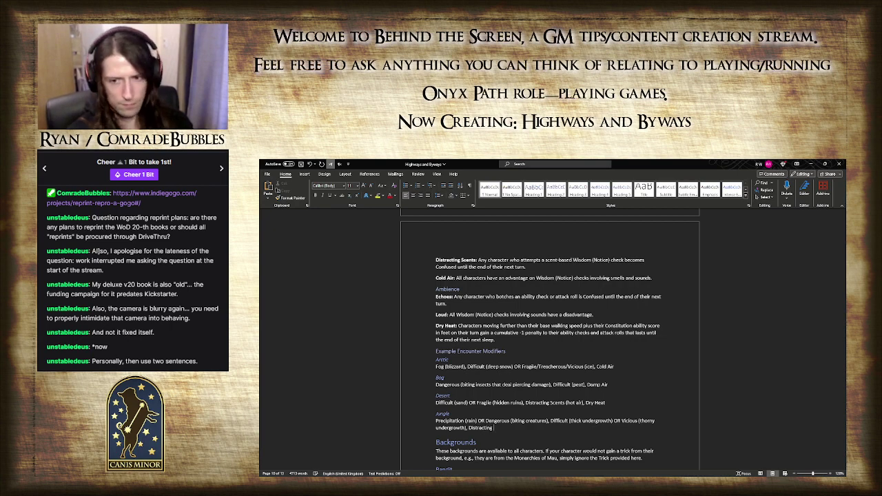
text(Scents)
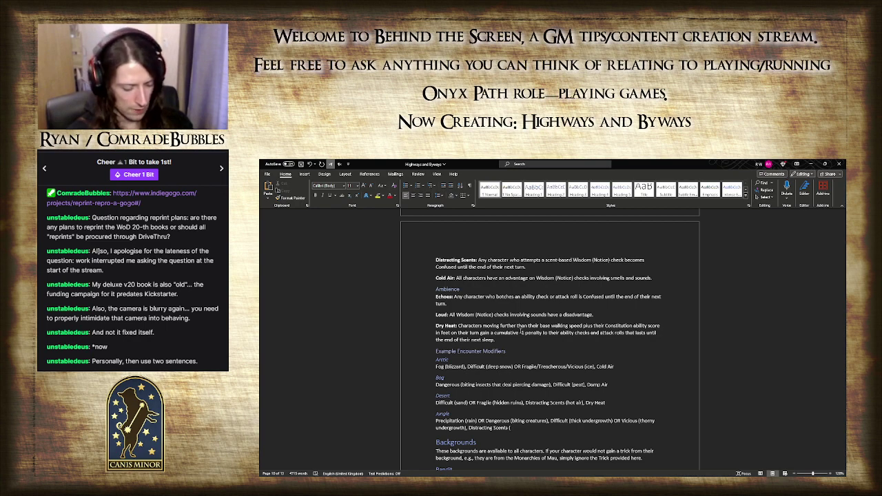
text((floral)
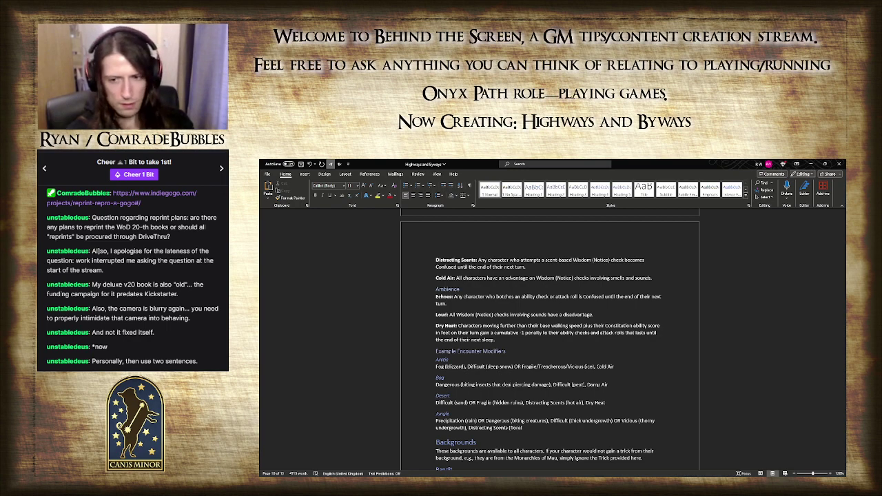
text( scents),)
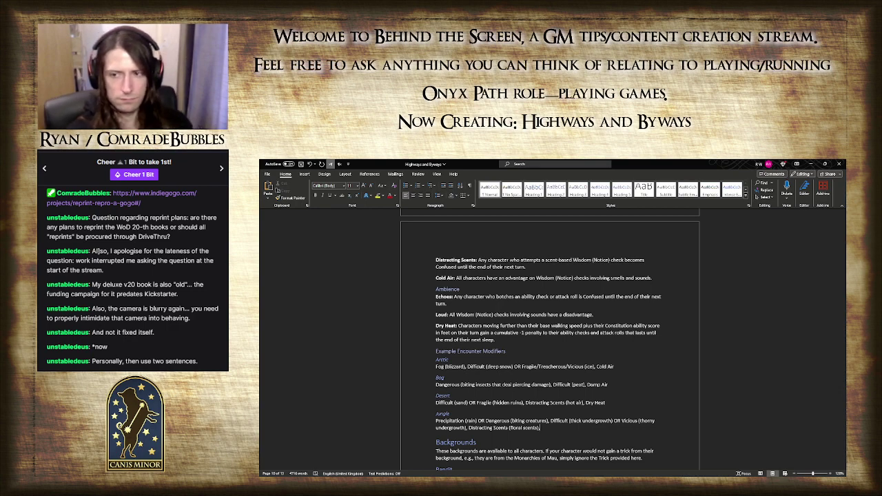
- Shorten "Dry Heat" to "Heat" in both the Ambience rule and the Desert modifier line
double_click(442, 325)
key(BackSpace)
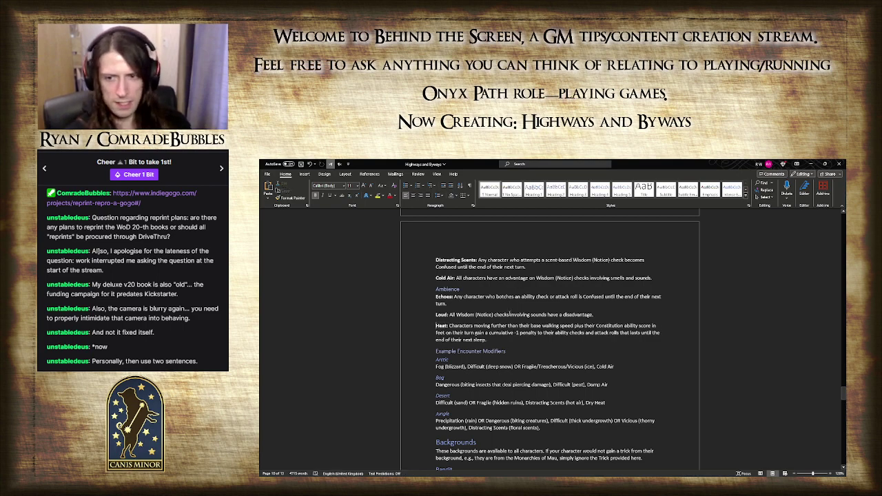
double_click(591, 402)
key(BackSpace)
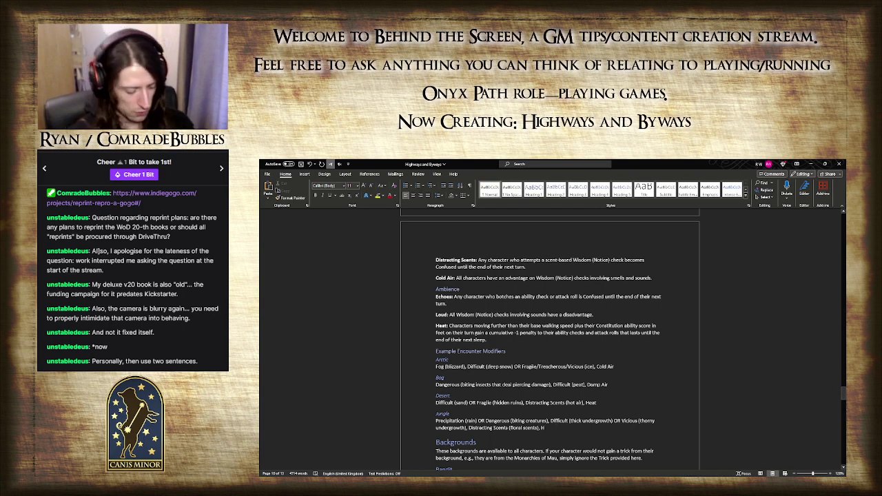
- Finish the Jungle modifier line with "Heat" and extend its subheading to "Jungle/Rain Forest"
text(eat)
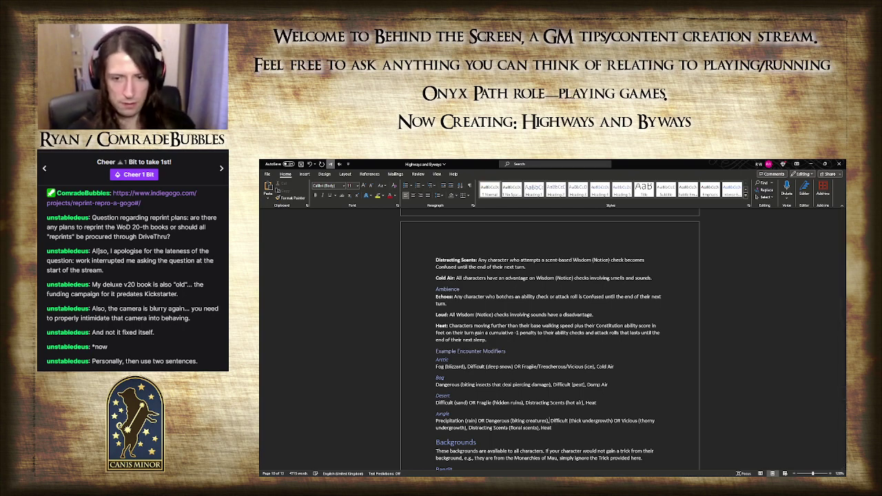
click(451, 414)
text(/Rain Forest)
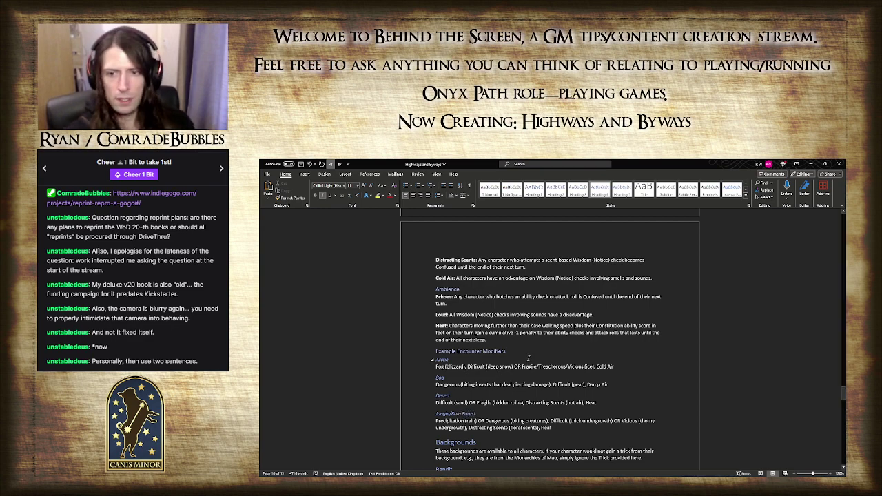
- Under Example Encounter Modifiers, add "The following are provided as inspiration for your own games and can be tailored as you see fit."
key(Return)
text(The following e)
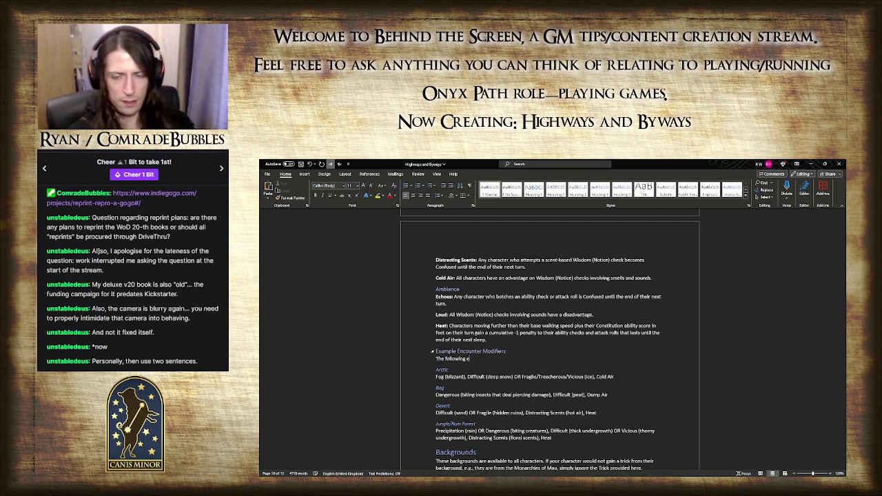
text(ncounte)
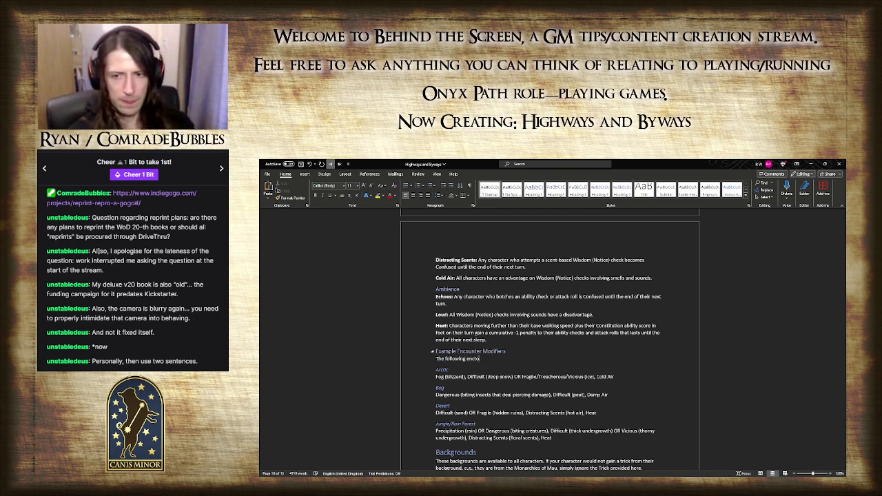
key(BackSpace)
key(BackSpace)
text(are provided as inspiration for your own games and can be tailored as you see fit.)
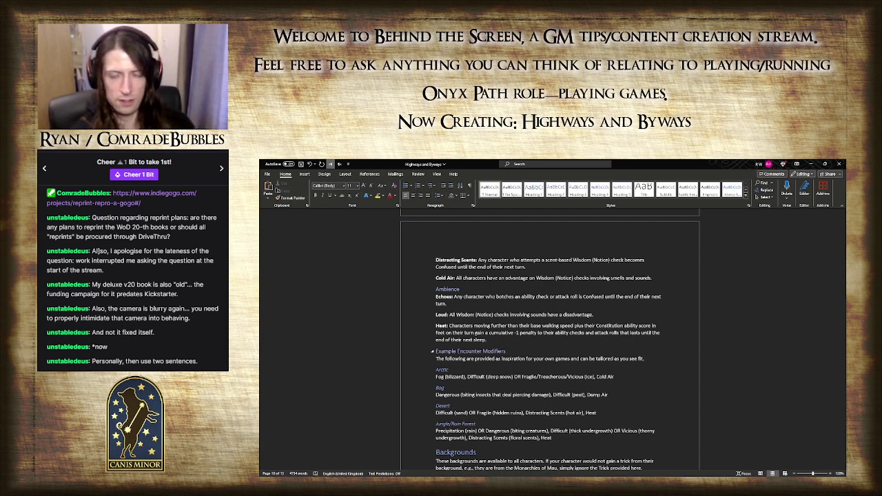
- Insert an empty paragraph above the Example Encounter Modifiers heading and another above the Ambience heading
scroll(525, 350, up, 4)
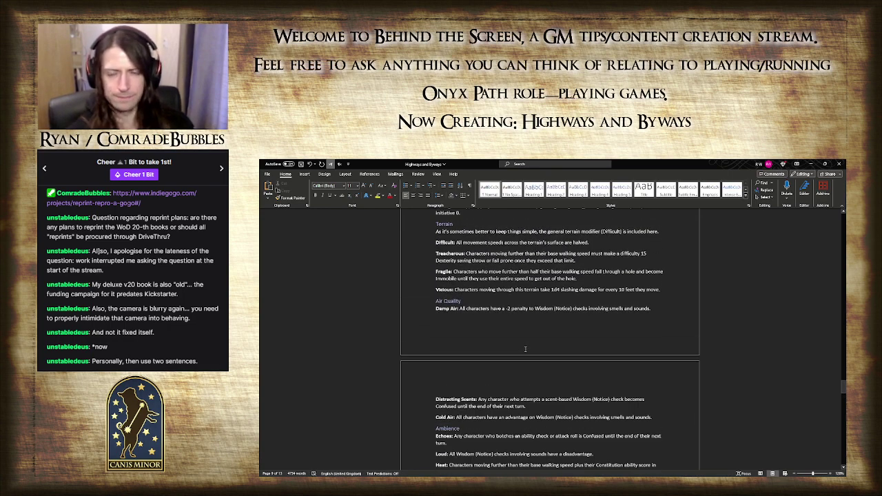
scroll(525, 349, up, 3)
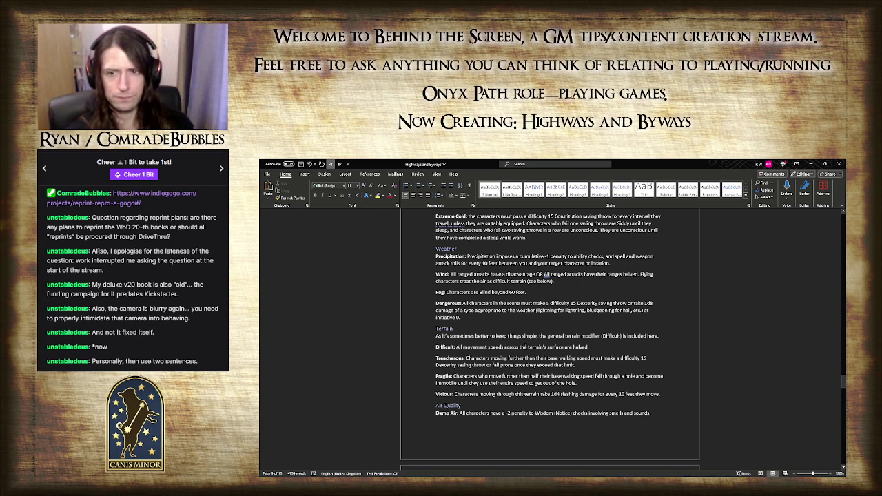
scroll(525, 346, down, 7)
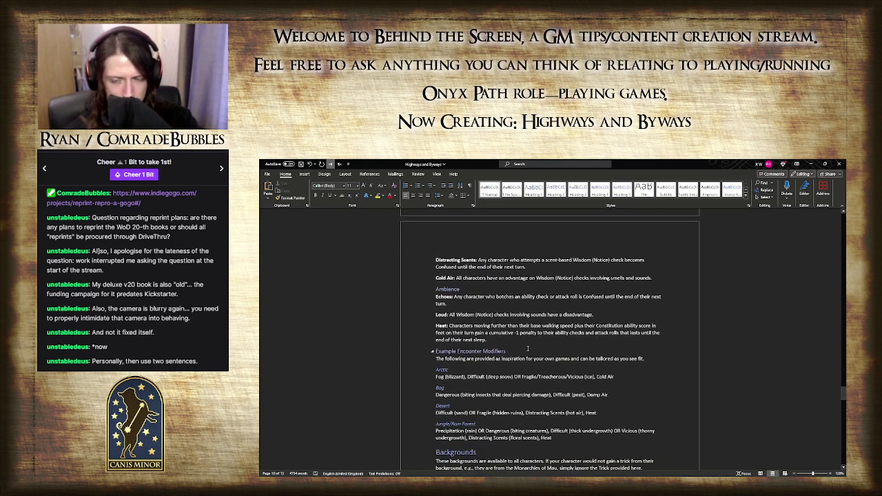
scroll(528, 349, up, 5)
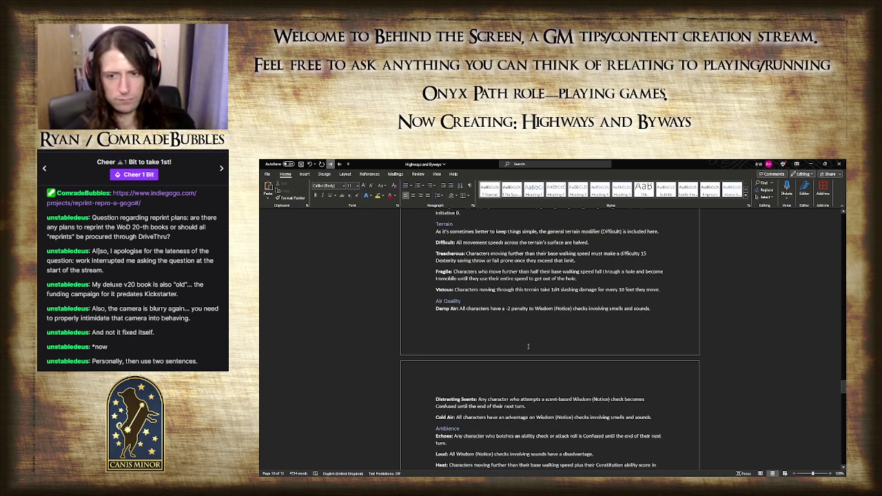
scroll(529, 350, down, 2)
scroll(529, 348, down, 2)
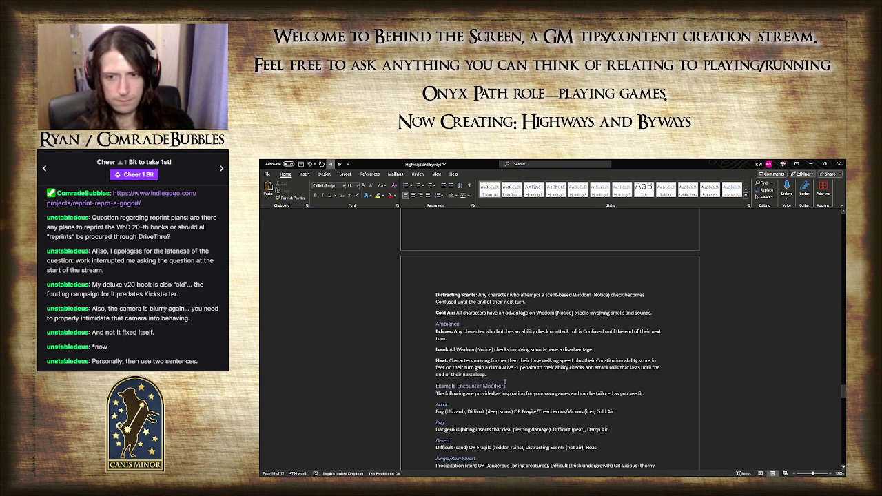
key(Return)
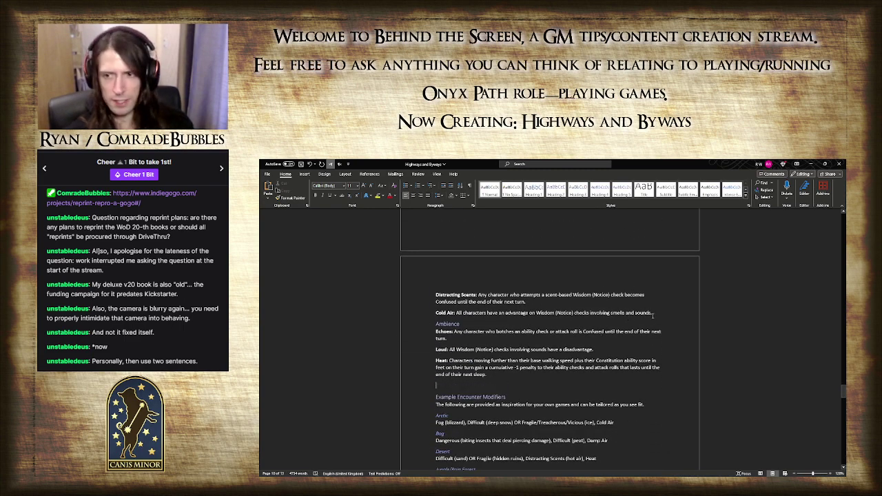
click(654, 314)
key(Return)
- Insert an empty paragraph above the Terrain heading, after the Dangerous weather rule
scroll(661, 297, up, 4)
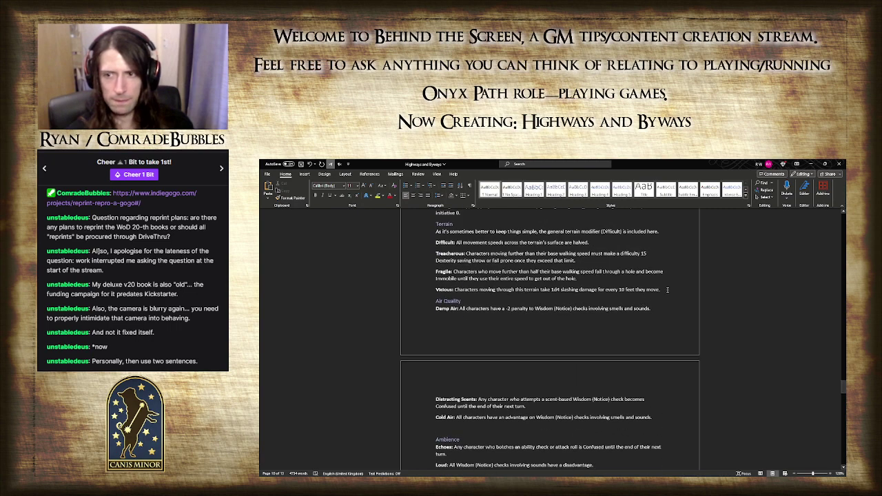
scroll(667, 290, up, 3)
click(460, 300)
key(Return)
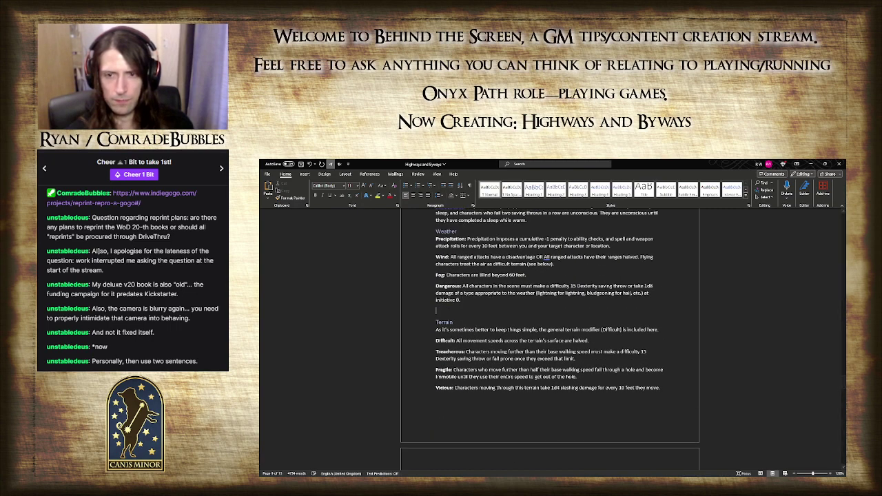
- Insert a new paragraph above the Extreme Temperatures heading, after the paragraph about worsening effects for more extreme instances
scroll(549, 337, up, 4)
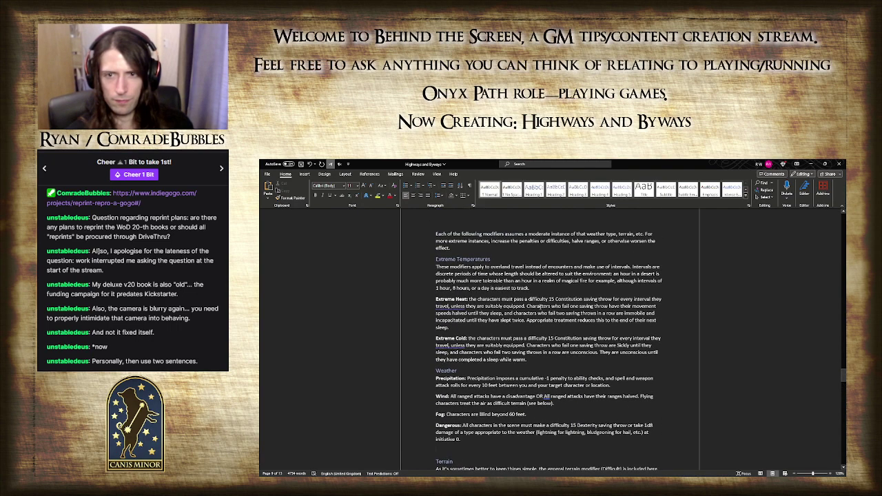
scroll(540, 306, up, 2)
scroll(542, 305, down, 3)
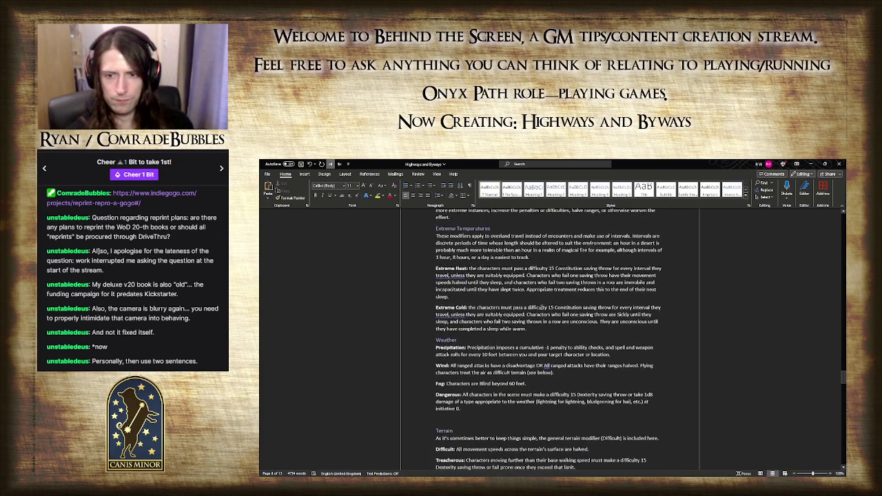
scroll(549, 314, down, 4)
scroll(549, 313, up, 3)
scroll(548, 311, up, 5)
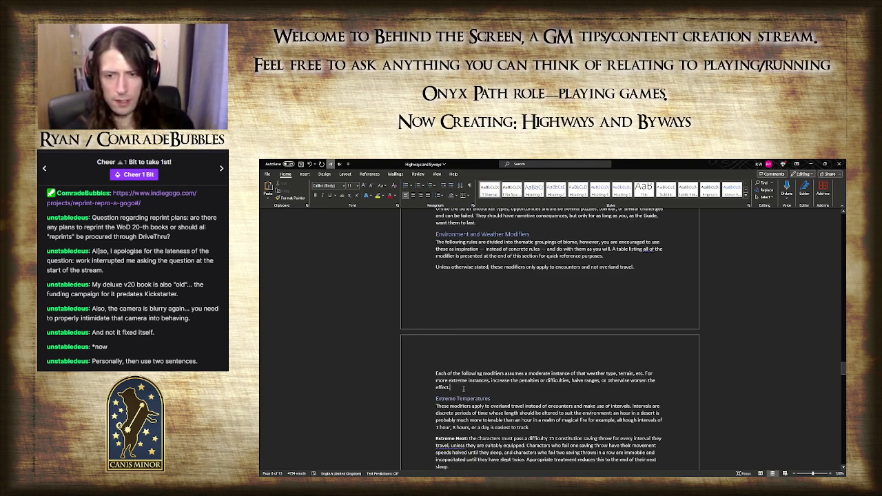
key(Return)
text(Please ilso)
key(BackSpace)
key(BackSpace)
key(BackSpace)
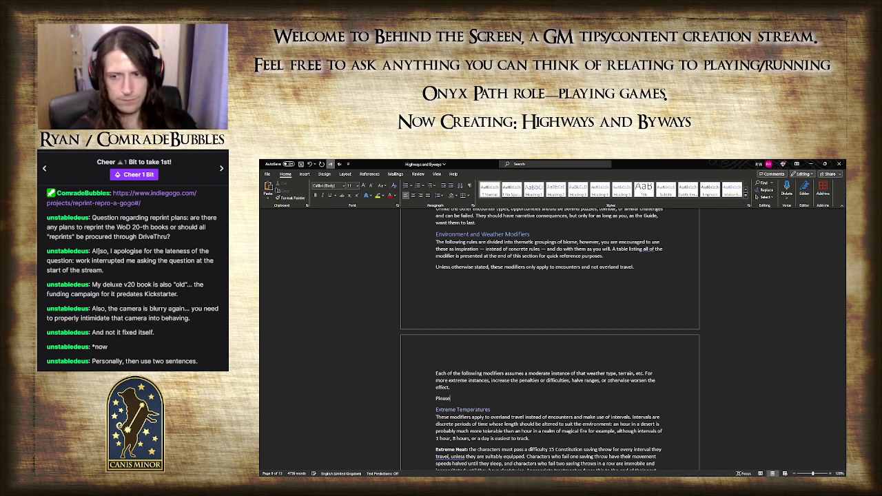
- In the new paragraph above Extreme Temperatures, write "These modifiers are intended to represent abstract, intangible concepts"
text(These mo)
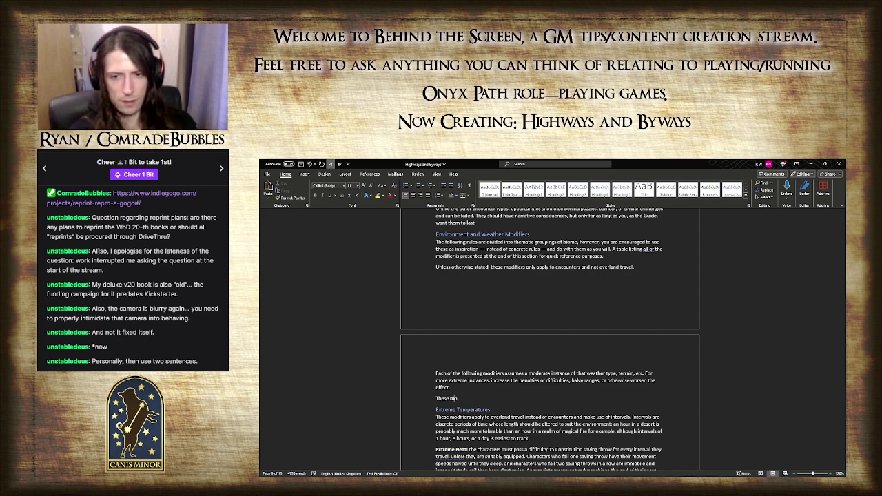
text(difiers are intended to )
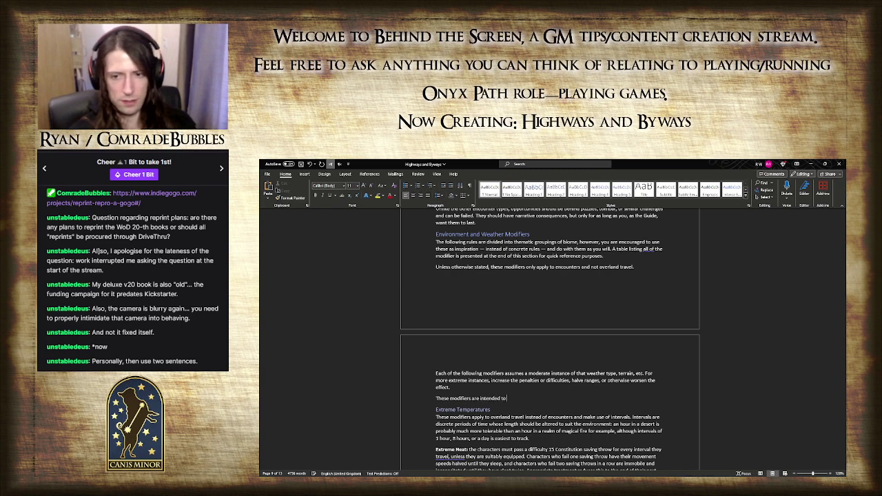
text(re)
text(present abstract, inta)
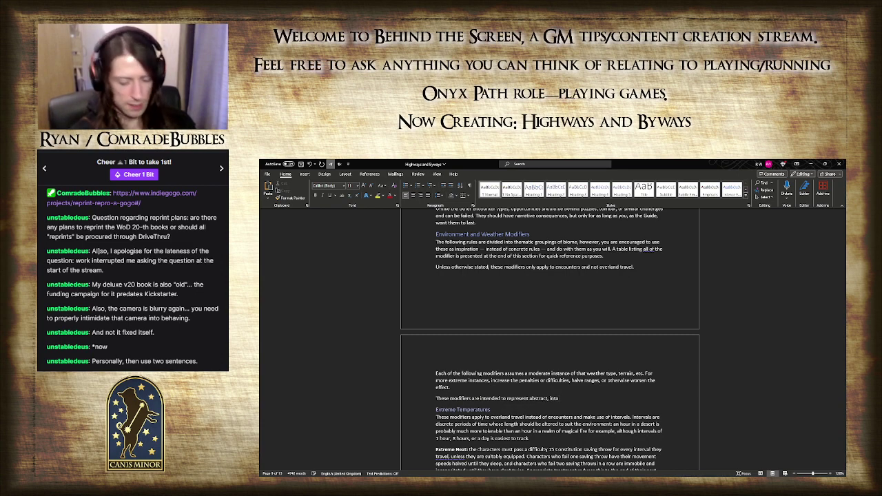
text(ngible con)
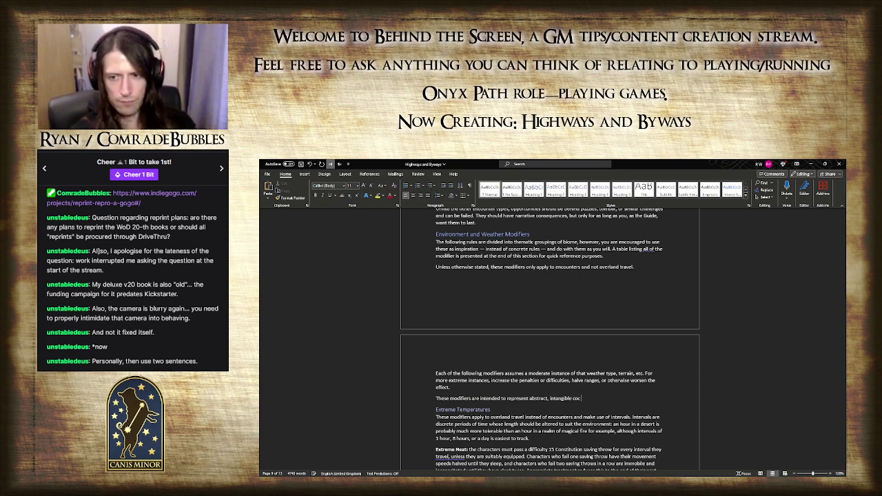
text(cepts)
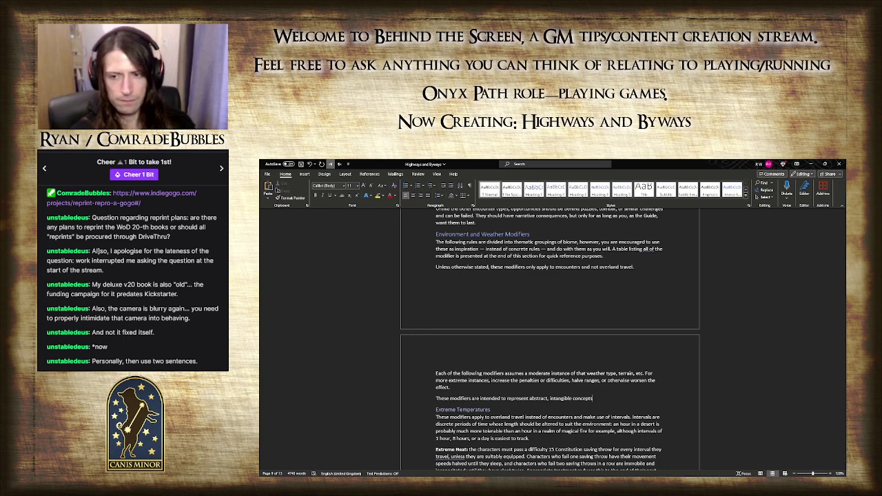
- Continue the sentence on abstract, intangible concepts with "(for the most part), and should be used alongside"
text( (for the the)
key(BackSpace)
key(BackSpace)
key(BackSpace)
text(most part), and should be us)
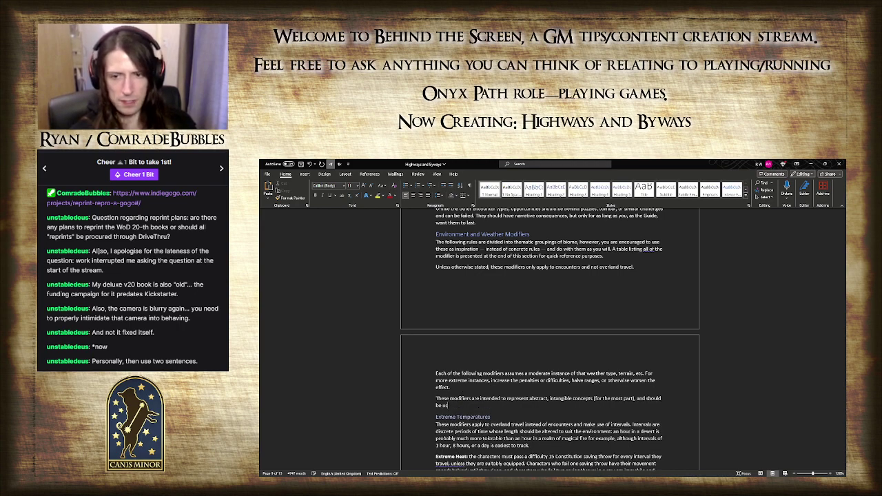
text(ed alongside)
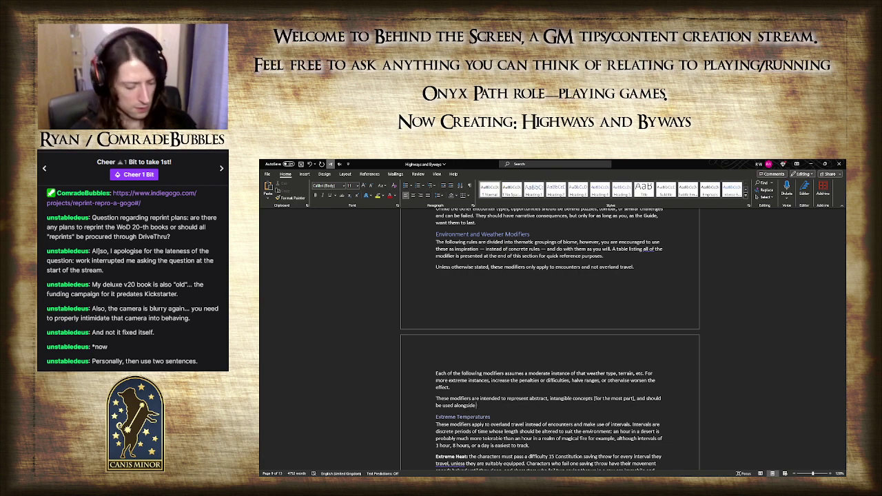
- Finish the sentence above Extreme Temperatures with "terrain features that grant cover."
key(BackSpace)
key(BackSpace)
key(BackSpace)
text(terrain fe)
text(atures that can b)
key(BackSpace)
key(BackSpace)
key(BackSpace)
text(r)
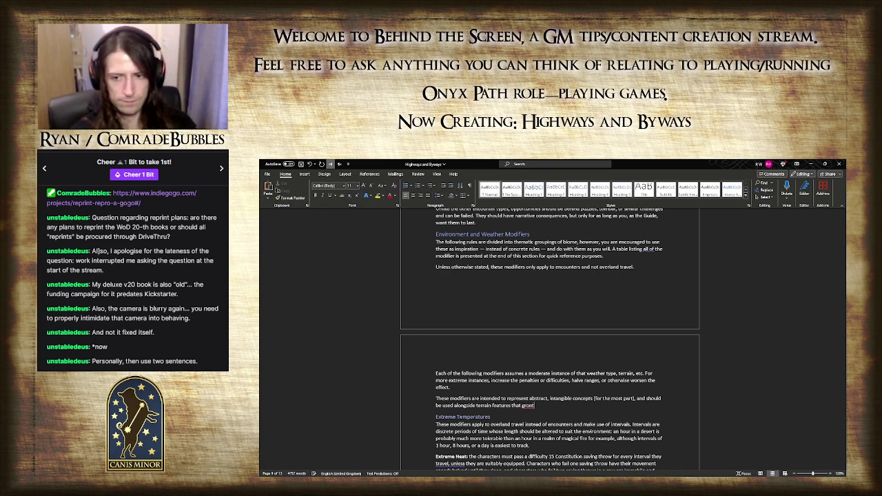
text(ant cov)
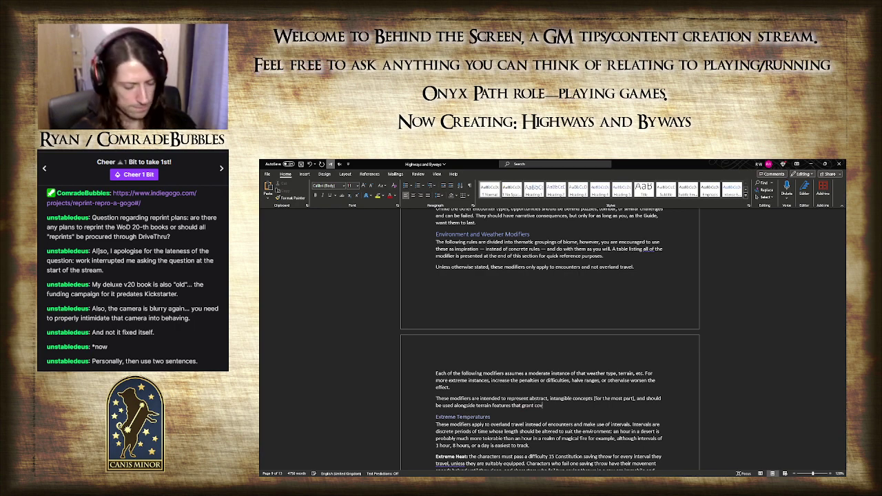
text(er.)
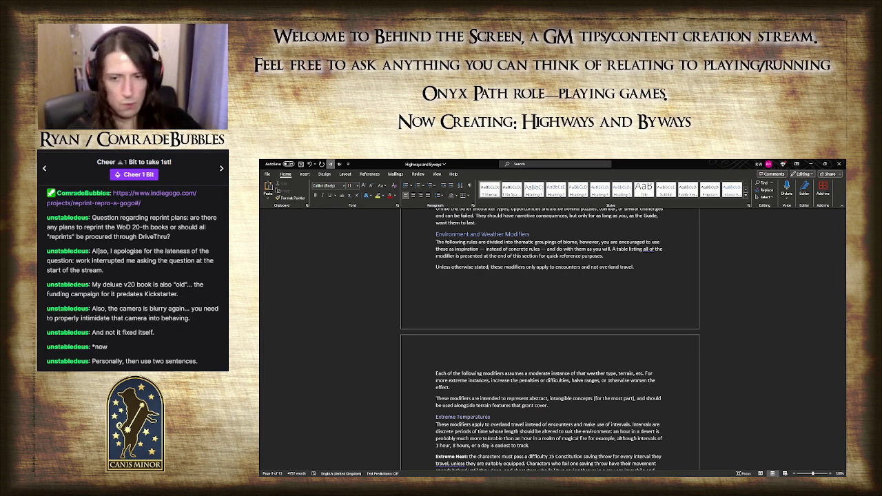
- Add a bold "Elevated:" entry on its own line below the Difficult rule in the Terrain section
scroll(550, 338, down, 4)
scroll(472, 376, down, 10)
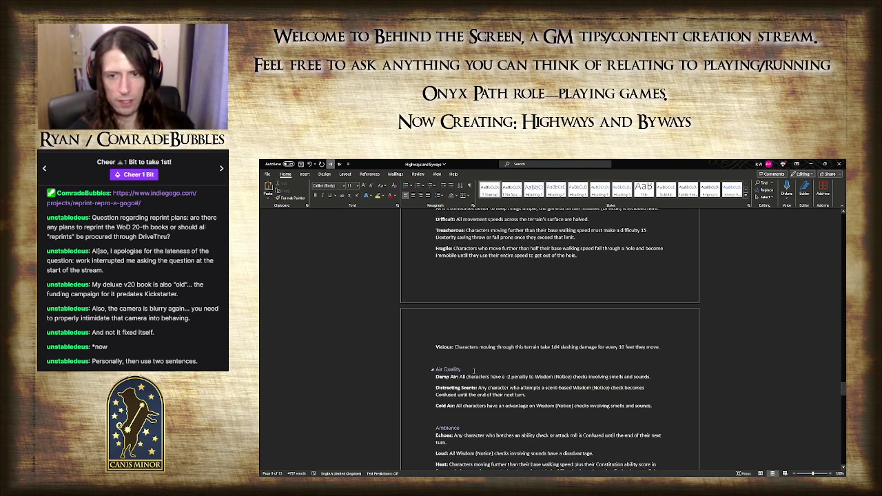
scroll(470, 349, up, 1)
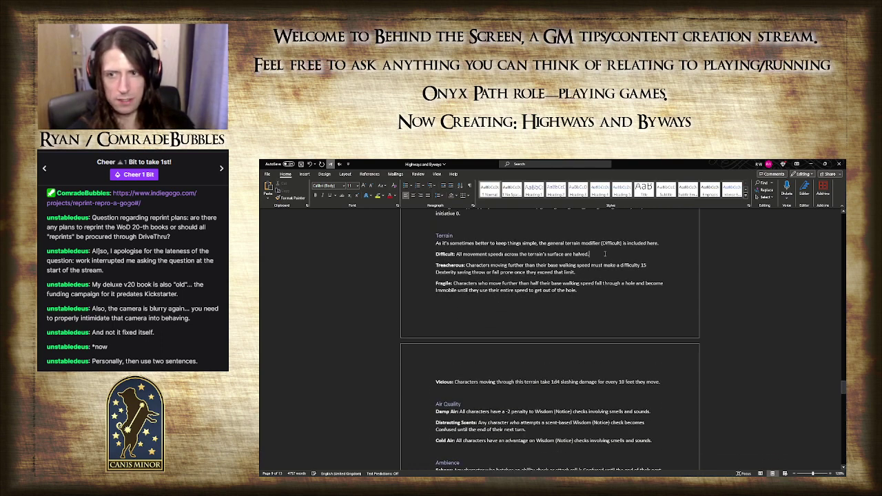
key(Return)
key(ctrl+b)
text(Elevated:)
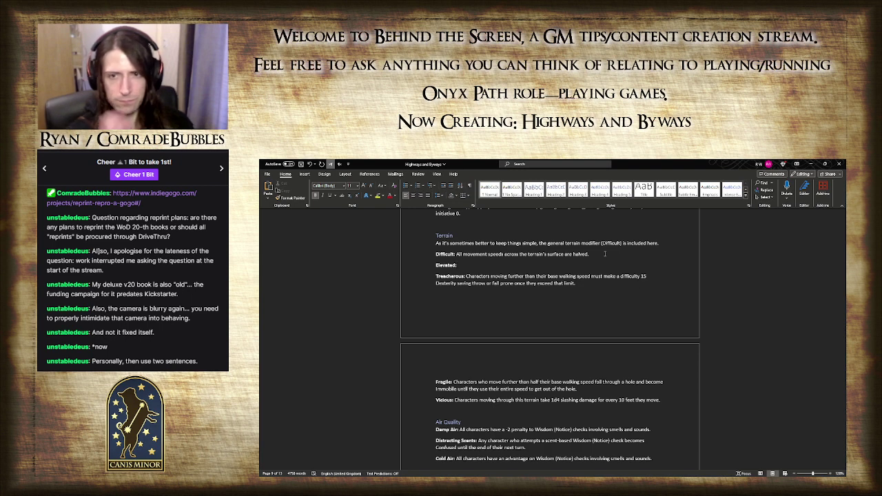
- Extend the Terrain introduction with "Moreso than the other categories here, these modifiers can be applied to individual parts of the battlefield"
click(662, 243)
key(Return)
text(Moreso than the other cat)
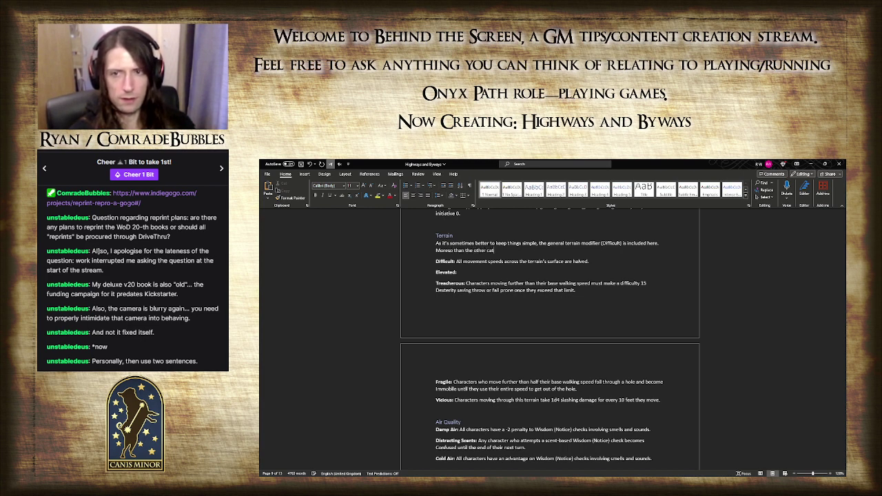
text(egories here, th)
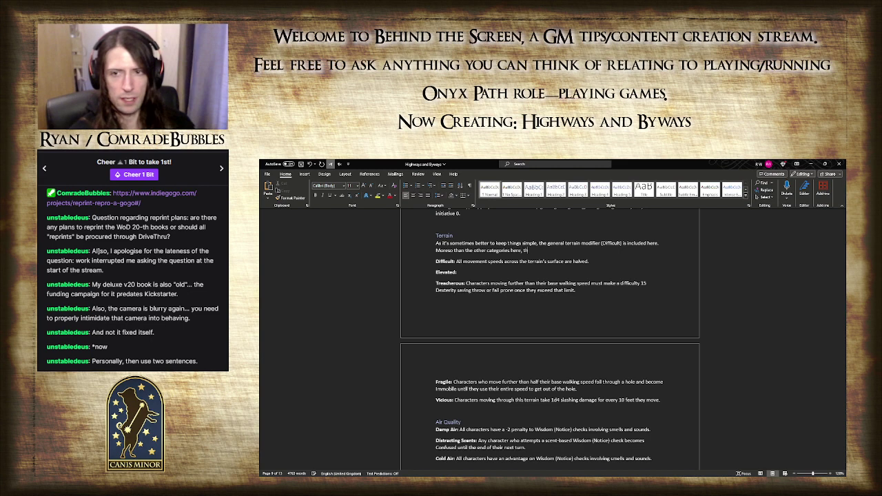
text(ese modifi)
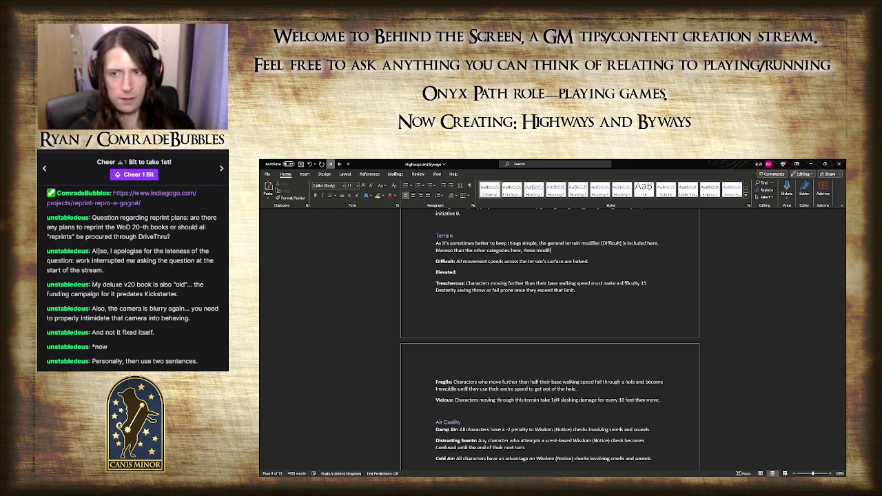
text(ers can be app)
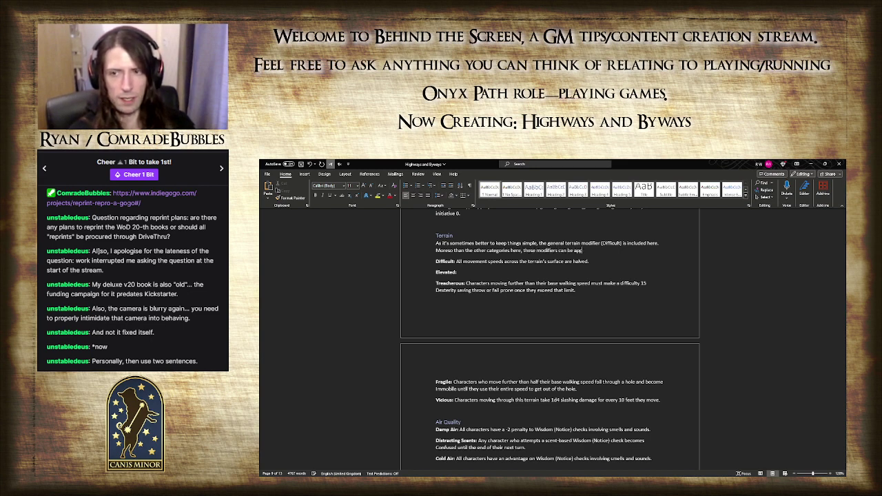
text(lied to in)
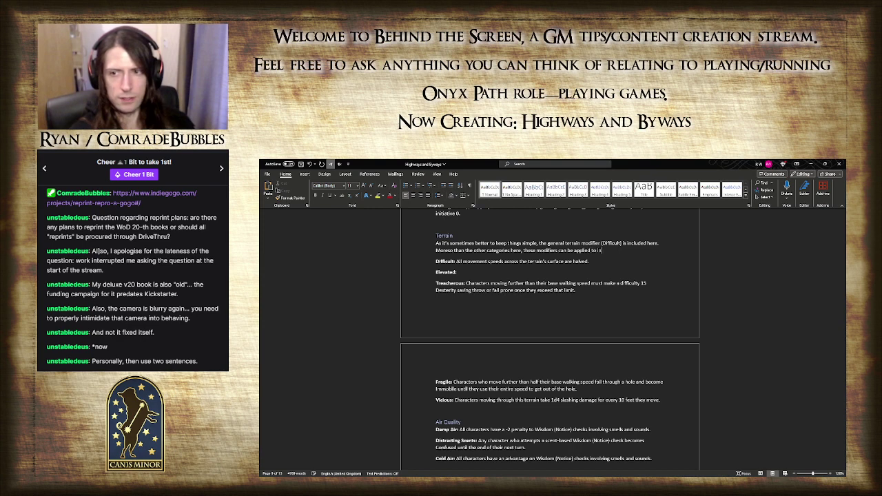
text(dividual)
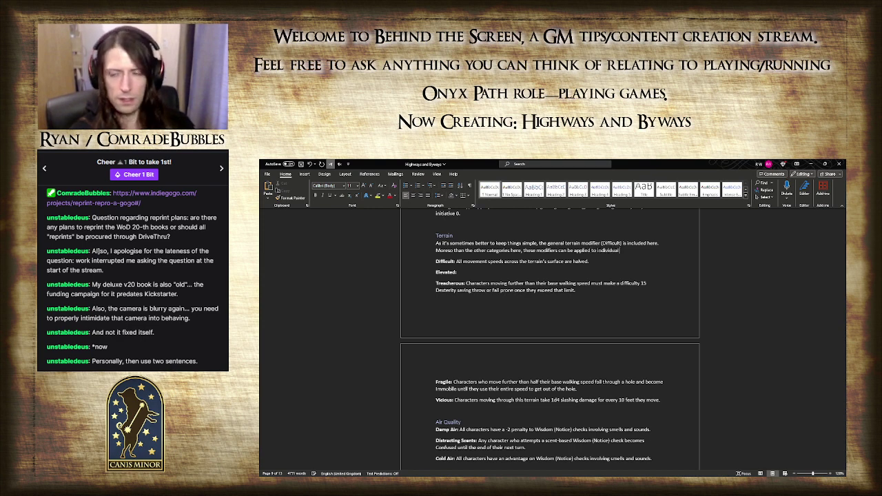
text( parts of the b)
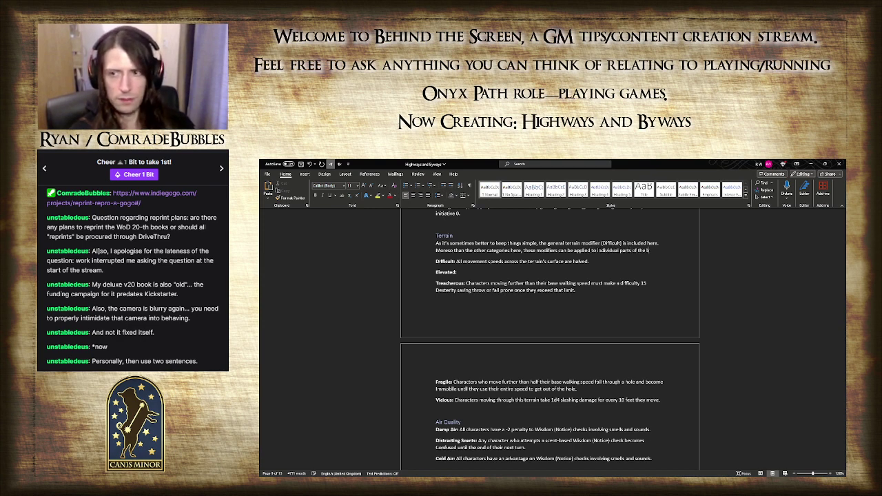
text(attlefield)
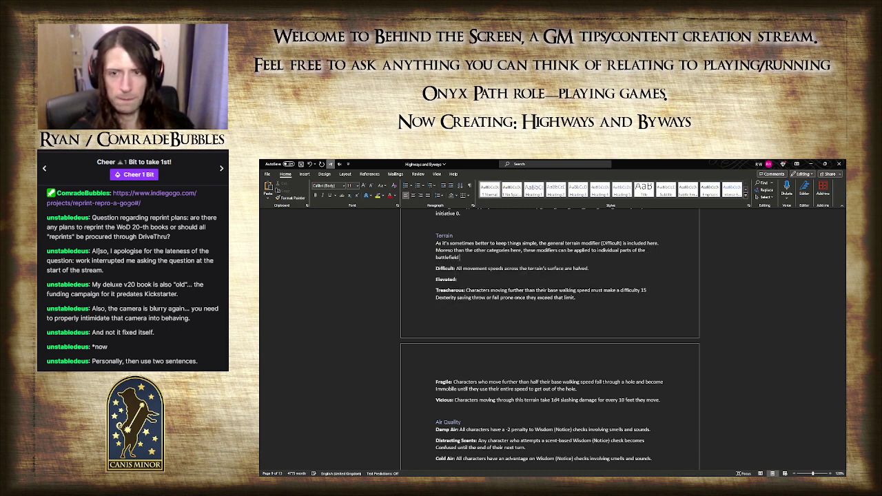
- Finish the Terrain introduction's new sentence with "instead of applying to the whole."
text( instead of app)
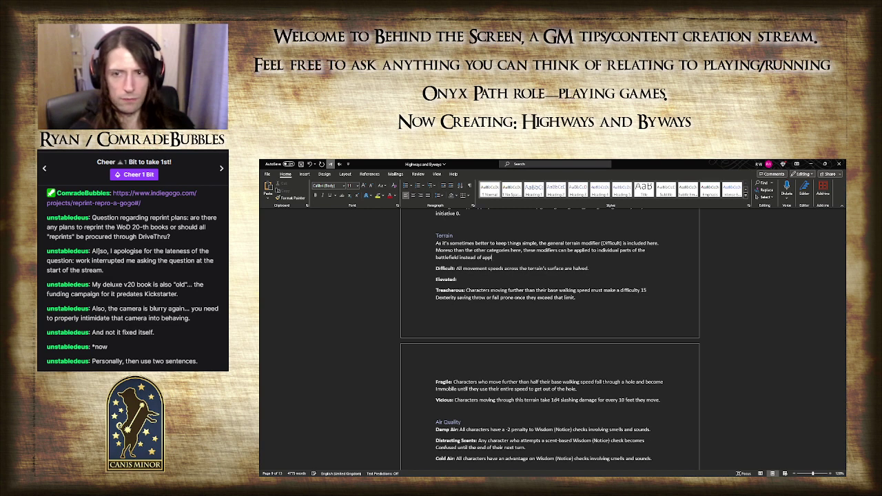
text(lying to)
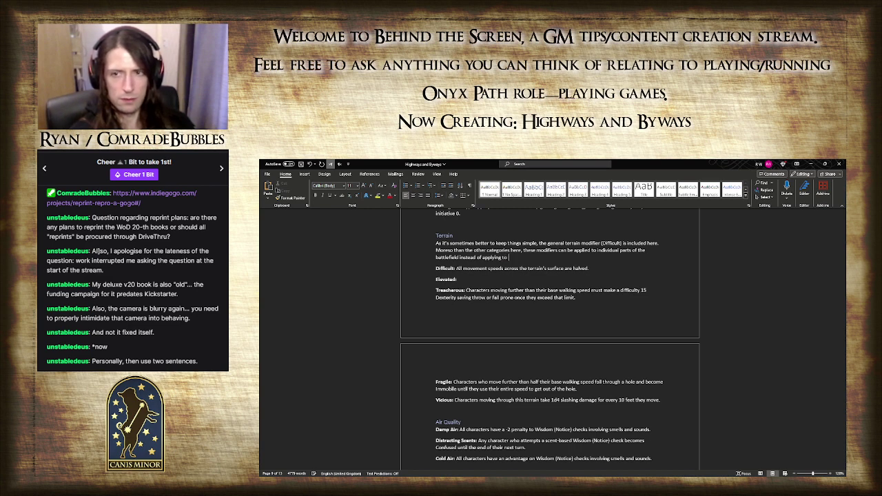
text( th)
key(BackSpace)
key(BackSpace)
text(e whole.)
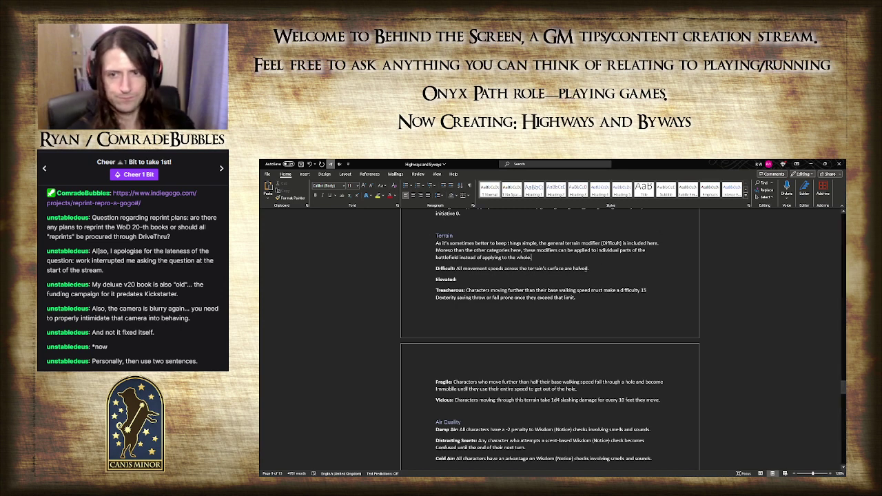
- Start the description of the Elevated modifier in non-bold text with "Attack rolls"
click(470, 280)
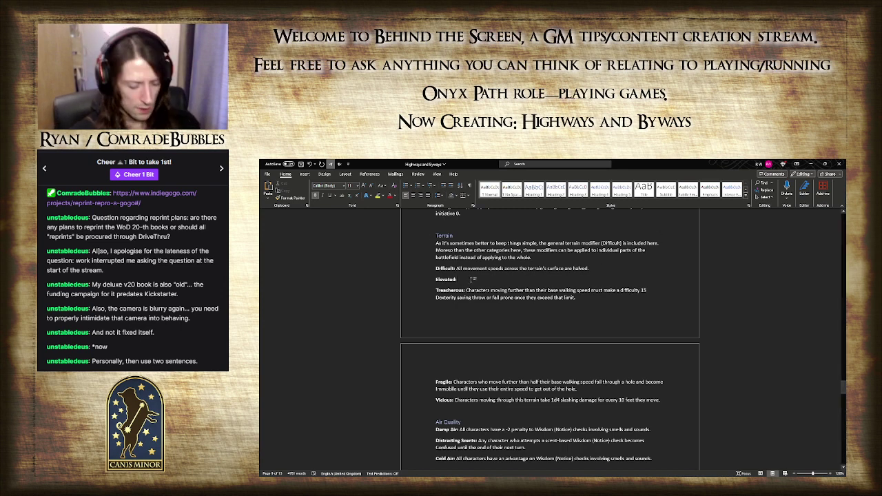
key(ctrl+b)
text(Your)
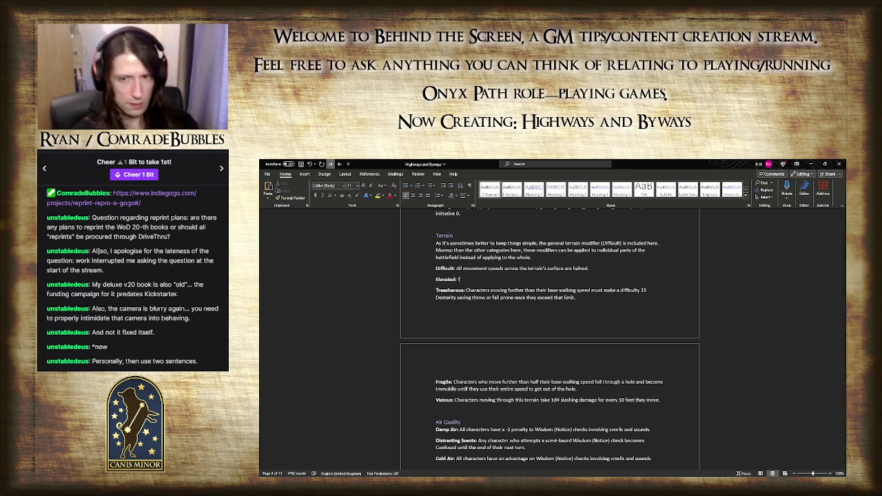
key(BackSpace)
key(BackSpace)
key(BackSpace)
key(BackSpace)
text(Attack rolls)
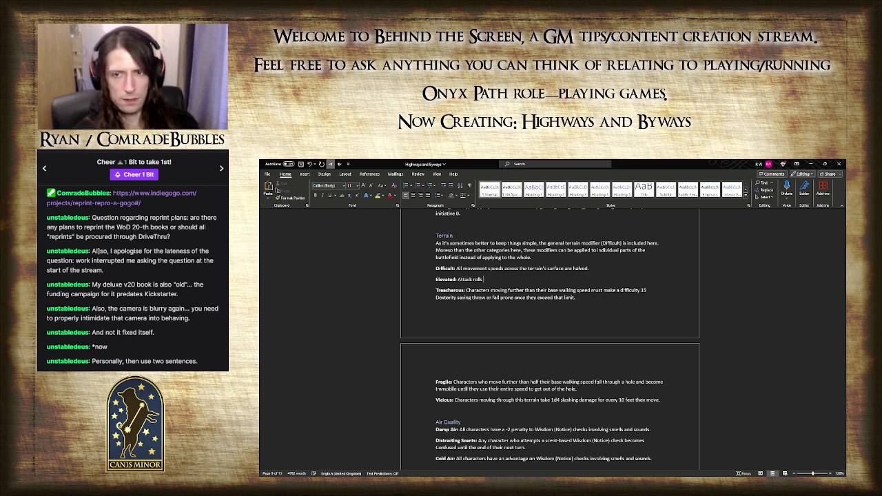
- Continue the Elevated description with "made against characters lower than those on this terrain are made with an advantage."
text( made against char)
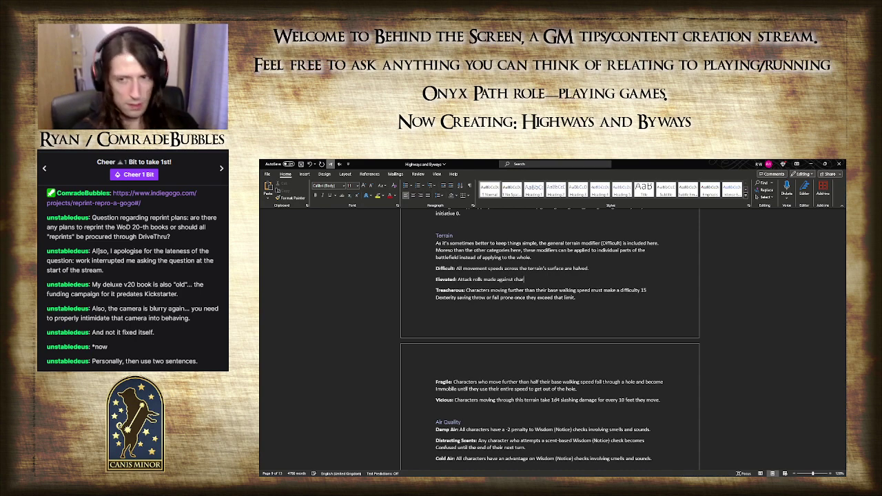
text(acters lower than those on this te)
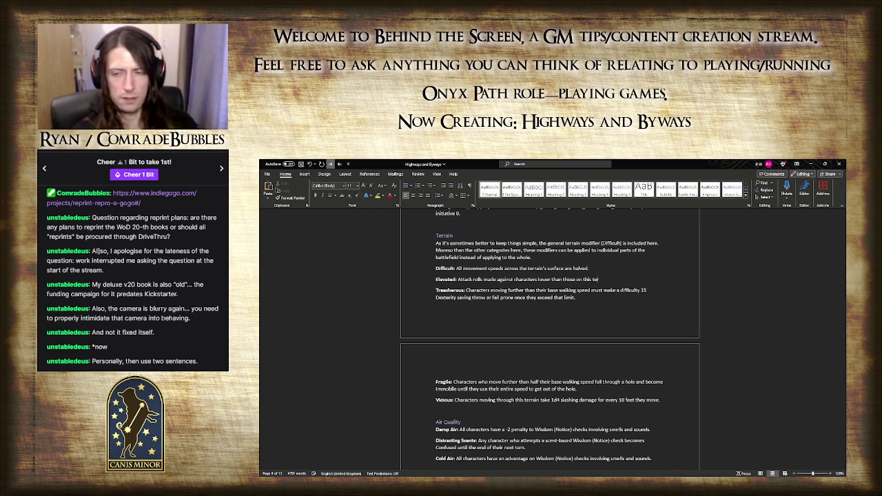
text(rrain have an)
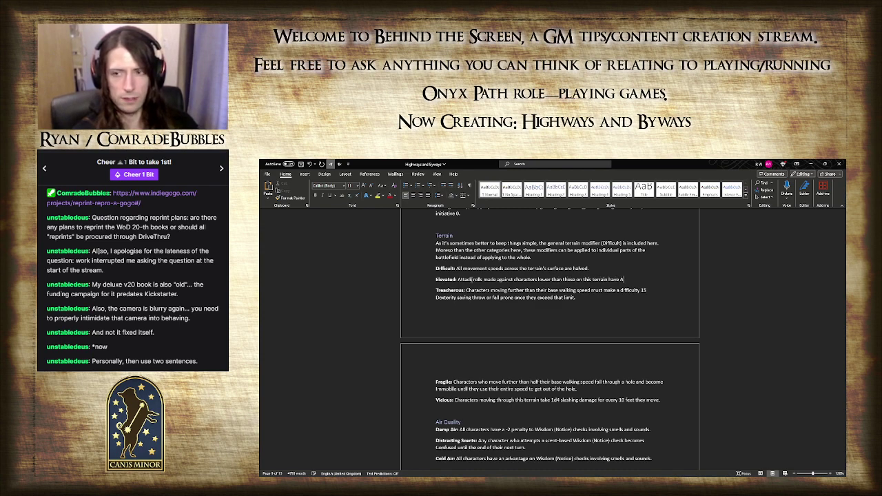
key(BackSpace)
key(BackSpace)
key(BackSpace)
key(BackSpace)
key(BackSpace)
key(BackSpace)
key(BackSpace)
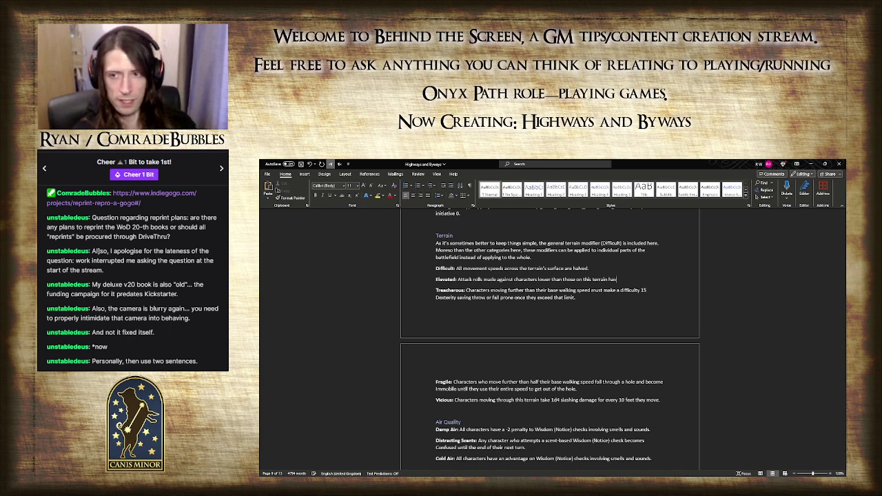
text(are made with an advantage)
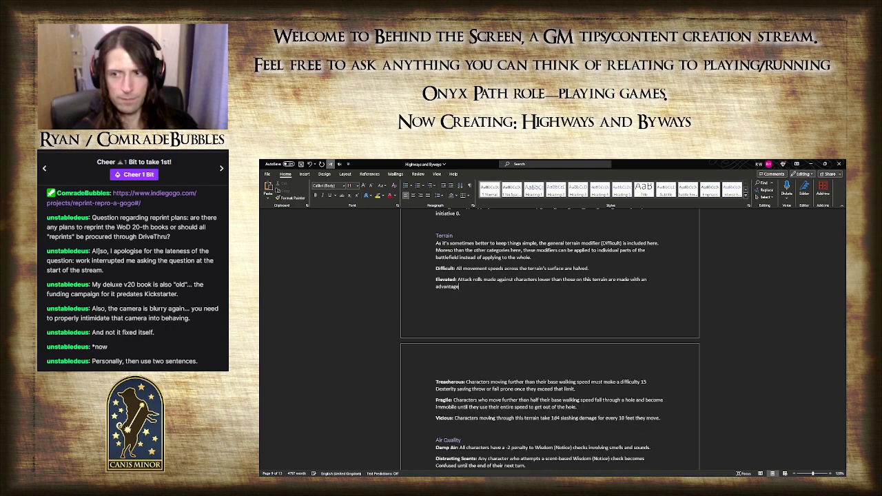
text(.)
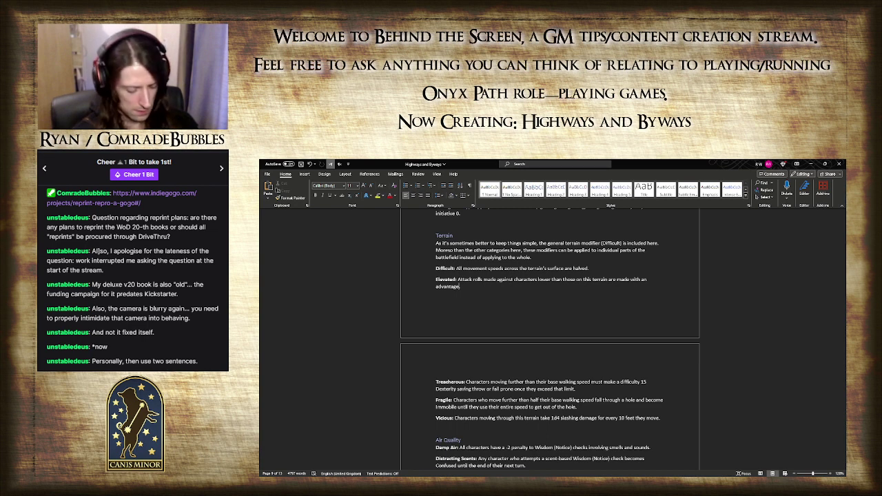
- Extend the Elevated rule's sentence with ", and characters on this terrain" in place of the closing full stop
key(BackSpace)
text(, and this)
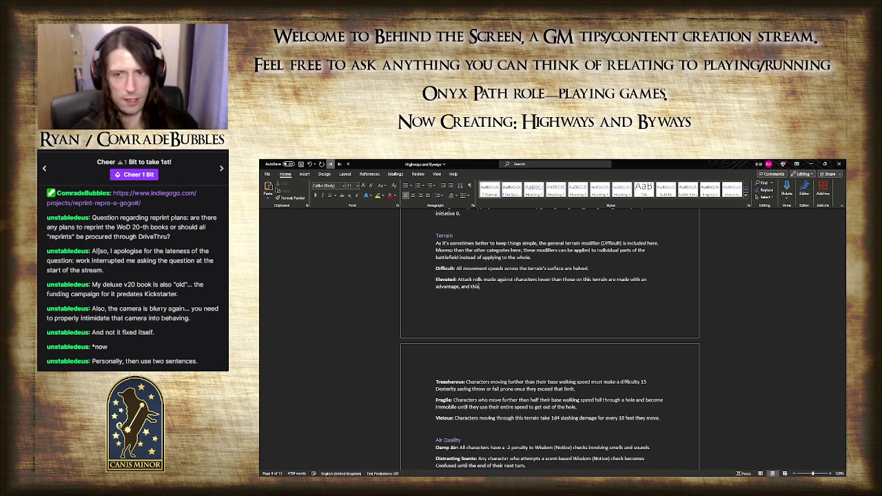
key(BackSpace)
key(BackSpace)
key(BackSpace)
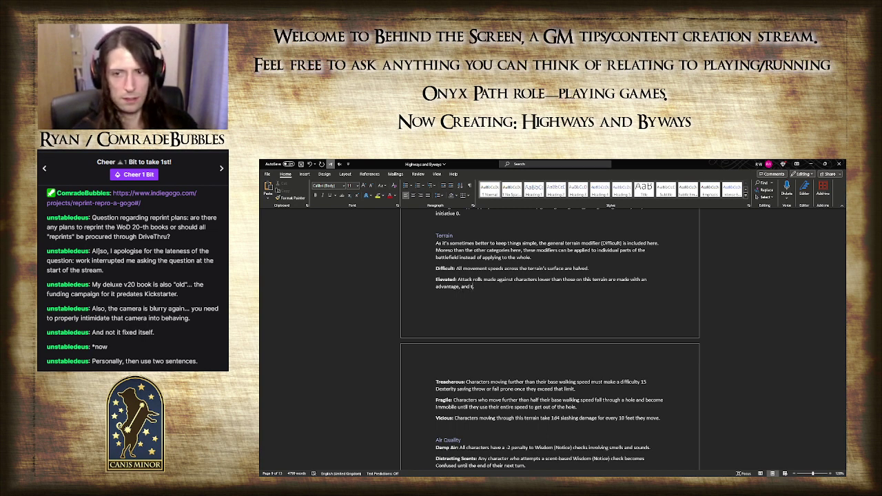
key(BackSpace)
text(characters)
text( attack)
key(BackSpace)
key(BackSpace)
key(BackSpace)
key(BackSpace)
key(BackSpace)
key(BackSpace)
key(BackSpace)
text(on this terrain)
text(.)
- Complete the Elevated rule's second clause with "have a +2 bonus to their Defence."
text(gain the ben)
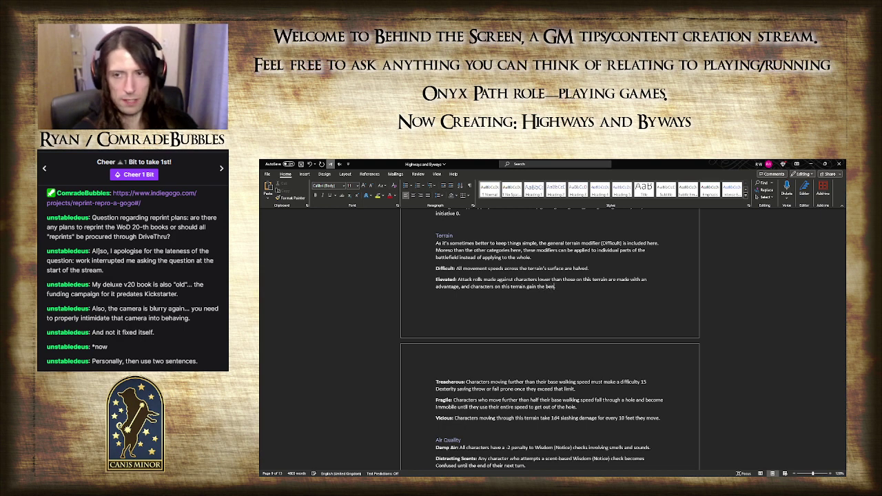
key(BackSpace)
key(BackSpace)
key(BackSpace)
key(BackSpace)
key(BackSpace)
key(BackSpace)
key(BackSpace)
key(BackSpace)
key(BackSpace)
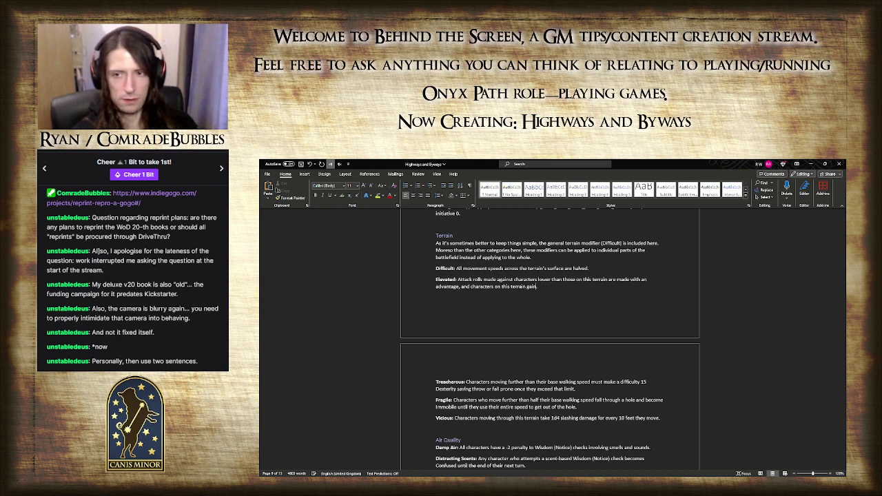
key(BackSpace)
key(BackSpace)
text(have a +)
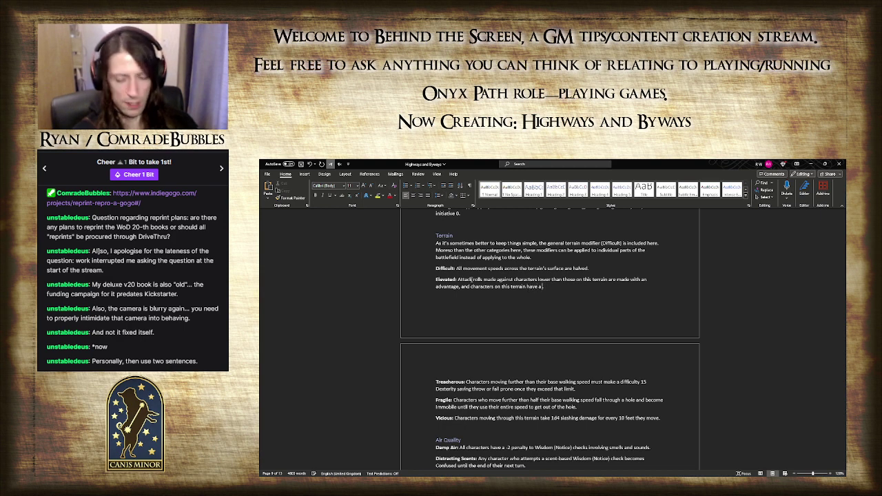
text(2 bonus to the)
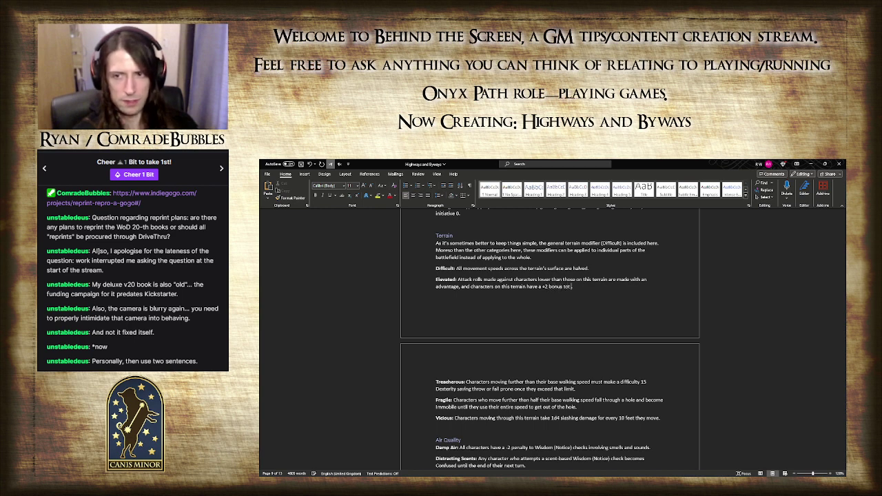
key(BackSpace)
key(BackSpace)
key(BackSpace)
text(their D)
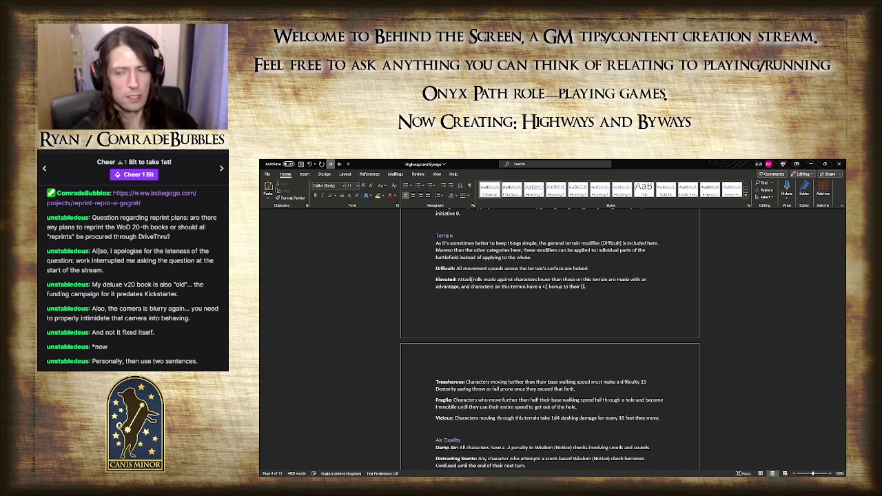
text(efence)
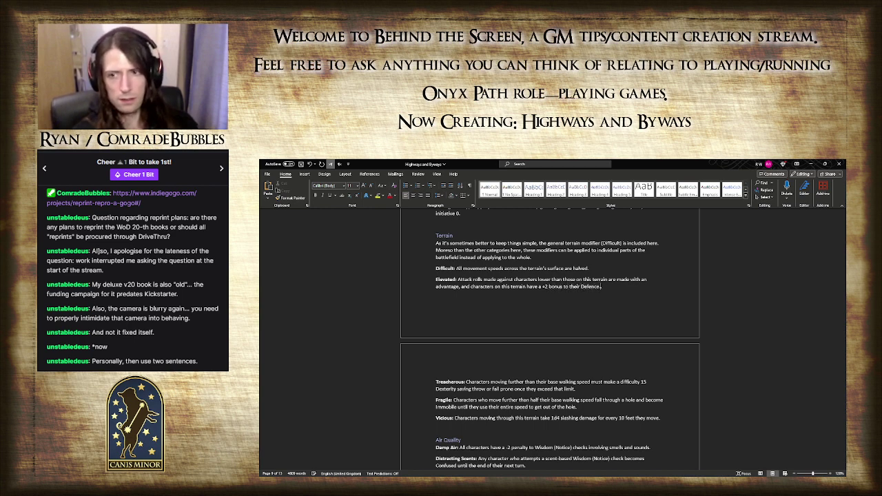
text(.)
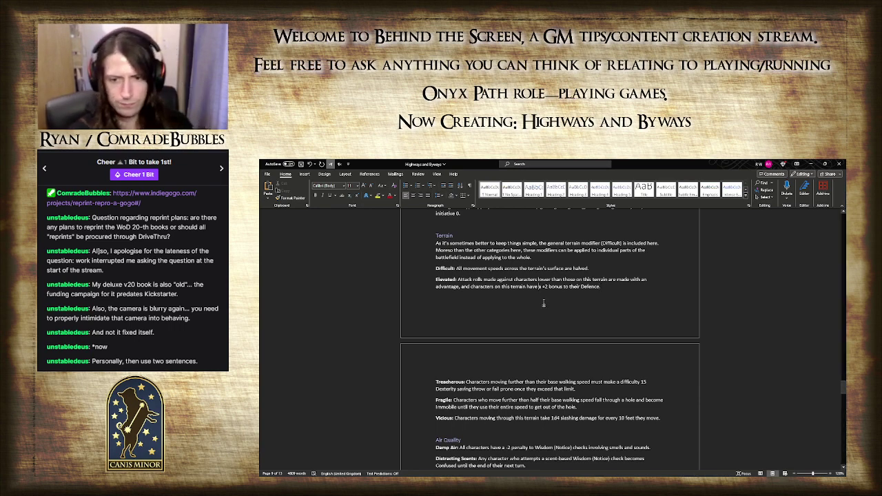
- Replace the Elevated rule's Defence bonus clause with "this terrain counts as cover for characters on it"
scroll(535, 314, down, 4)
scroll(536, 314, down, 5)
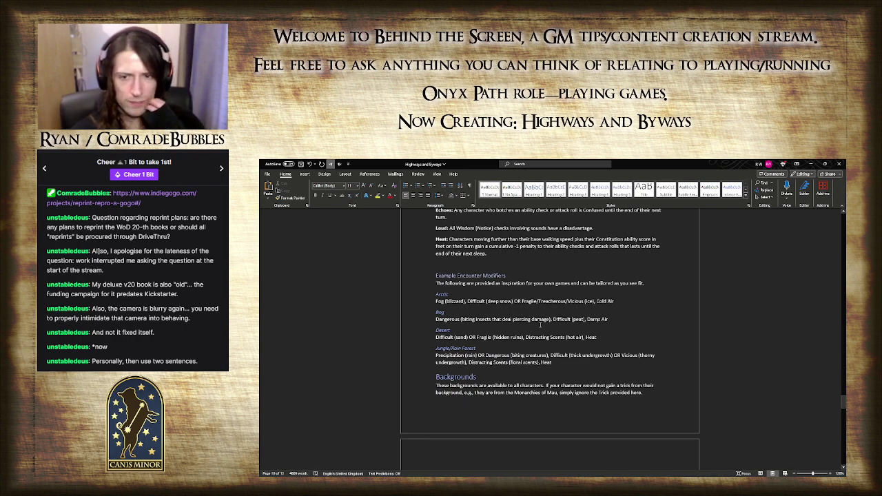
scroll(540, 324, up, 9)
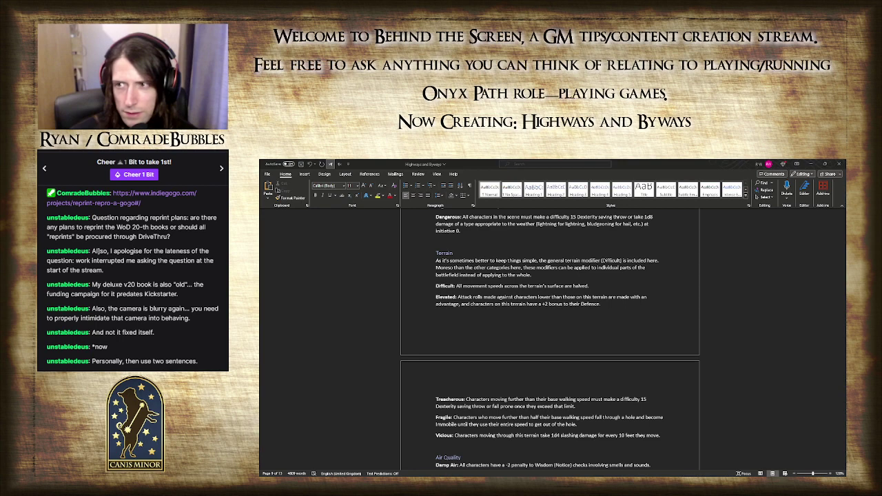
click(538, 304)
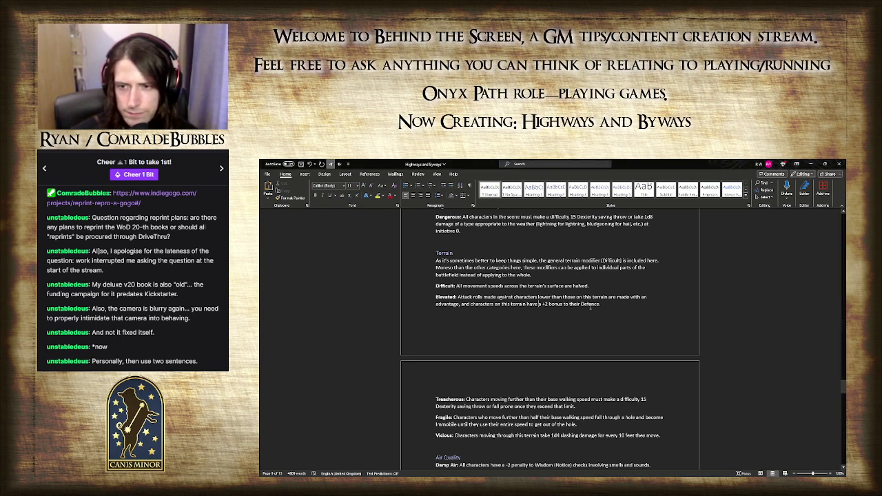
drag(598, 304, 471, 304)
text(this te)
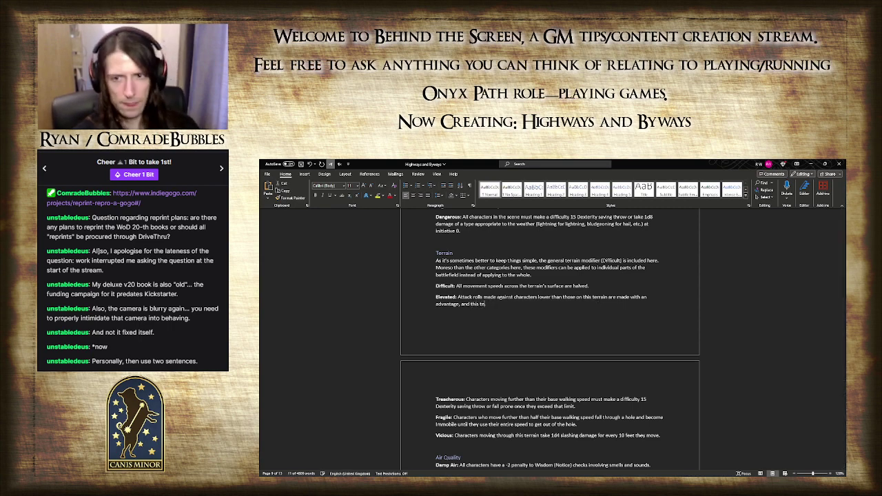
text(rrain counts)
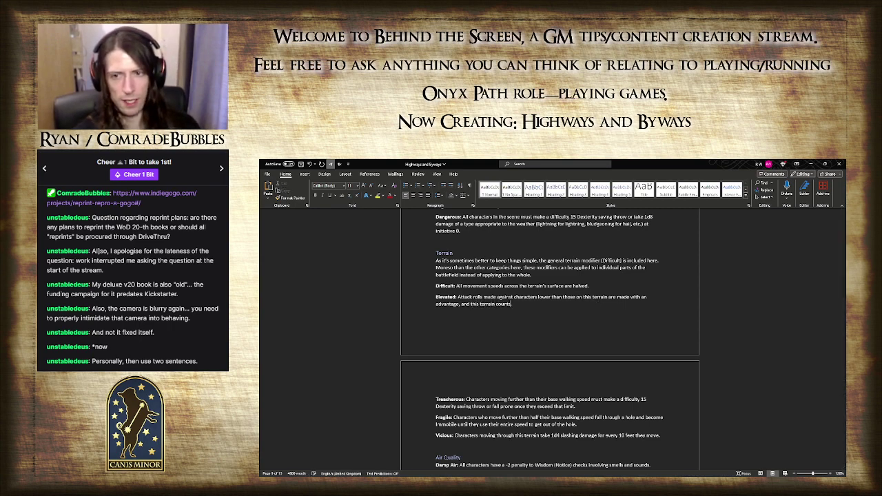
text( as cover for chara)
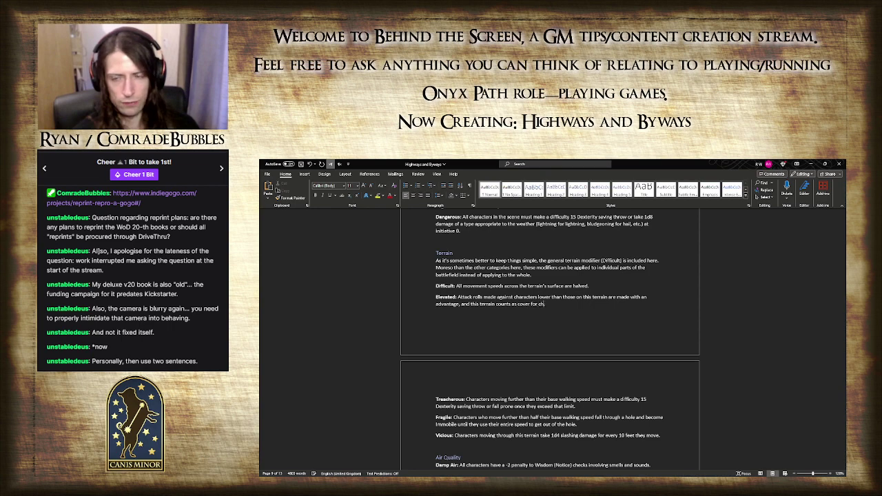
text(cters.)
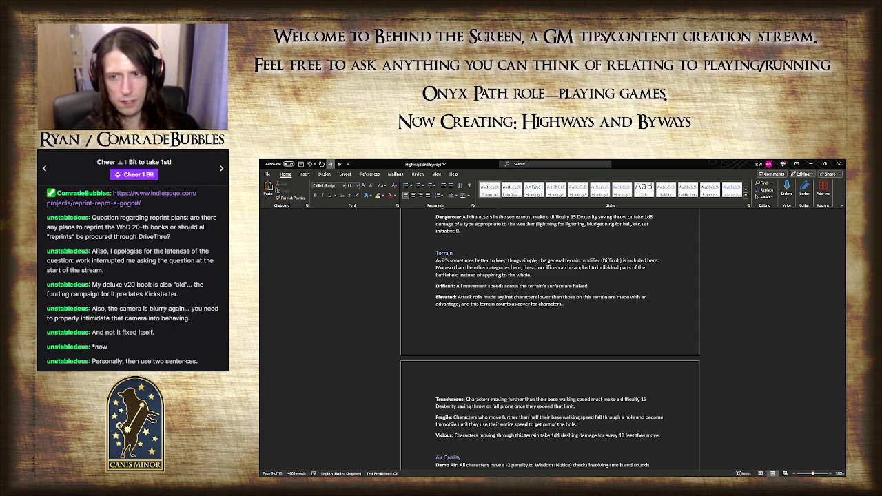
key(BackSpace)
text(on it)
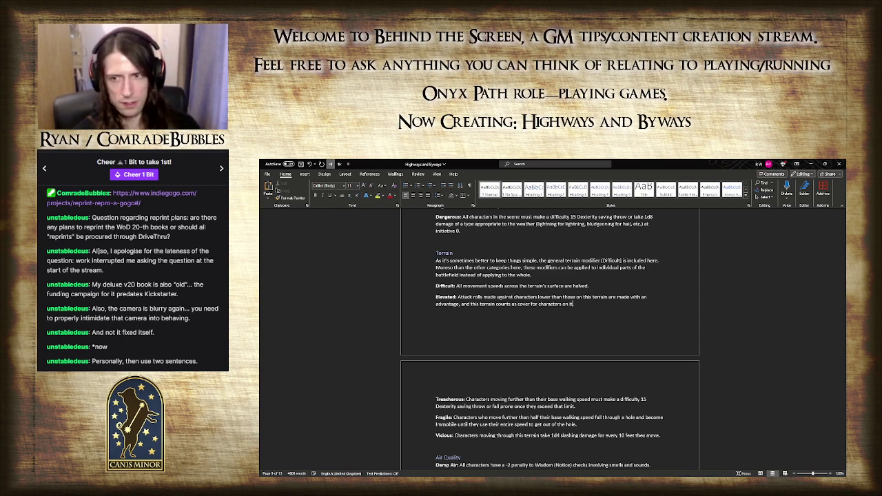
- Reword the end of the Elevated rule from "for characters on it" to "against attacks from non-elevated sources."
key(BackSpace)
key(BackSpace)
key(BackSpace)
key(BackSpace)
key(BackSpace)
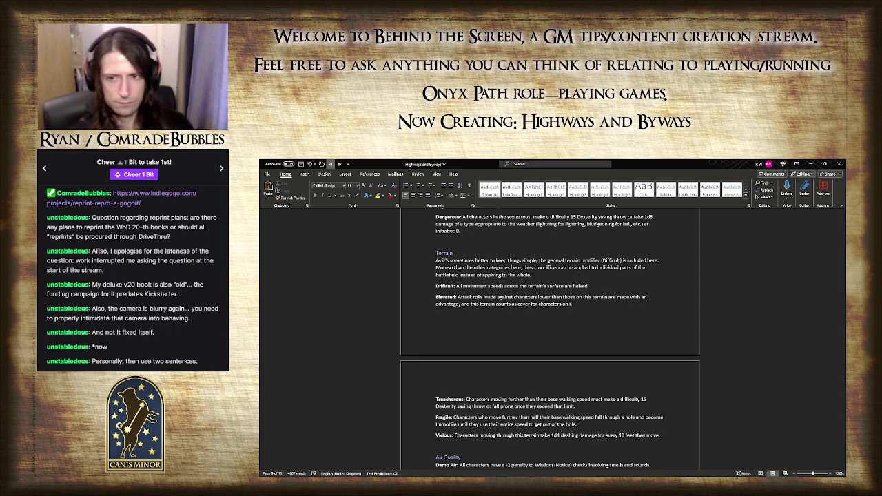
key(BackSpace)
key(BackSpace)
key(BackSpace)
key(BackSpace)
key(BackSpace)
key(BackSpace)
key(BackSpace)
key(BackSpace)
key(BackSpace)
key(BackSpace)
key(BackSpace)
key(BackSpace)
key(BackSpace)
key(BackSpace)
key(BackSpace)
key(BackSpace)
text(against attacks)
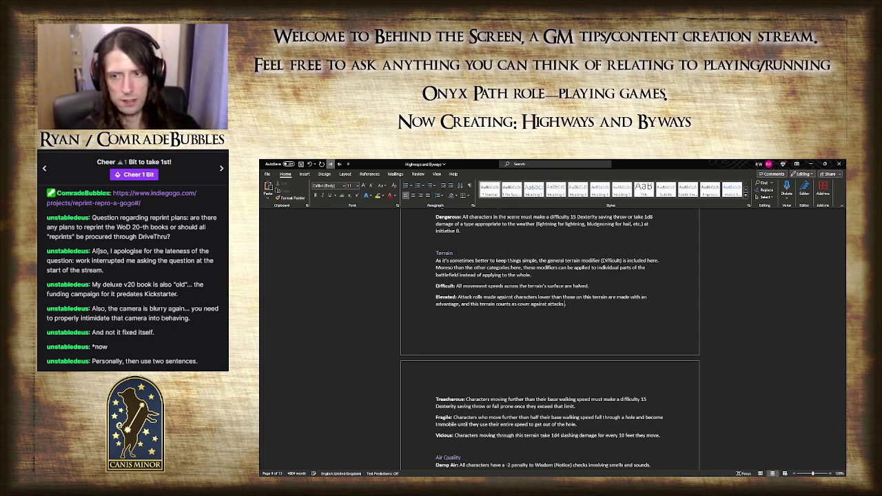
text( fro)
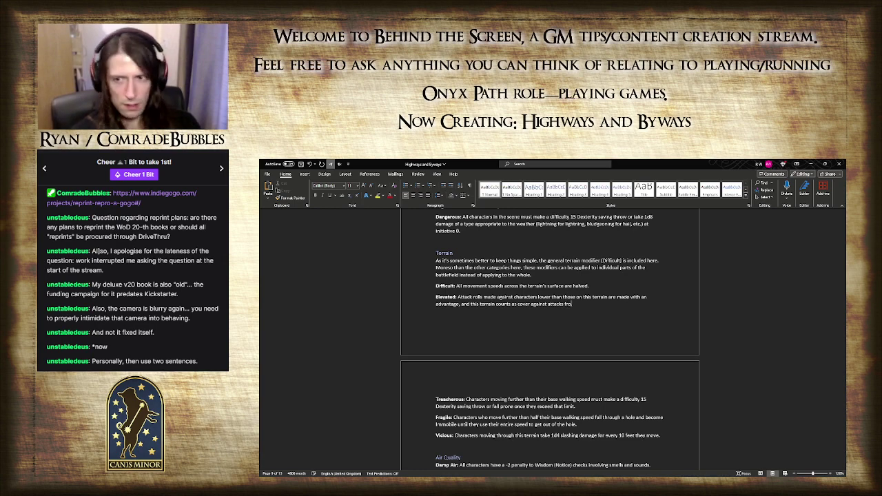
text(m non-ele)
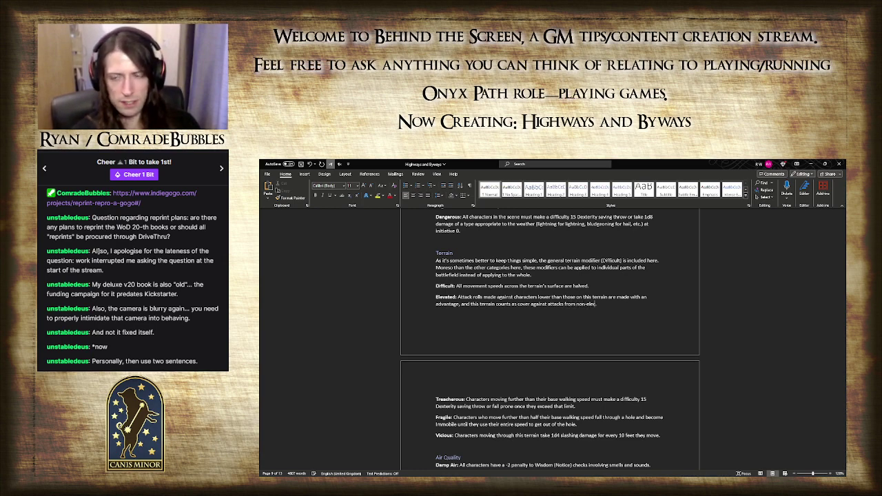
text(vated source.)
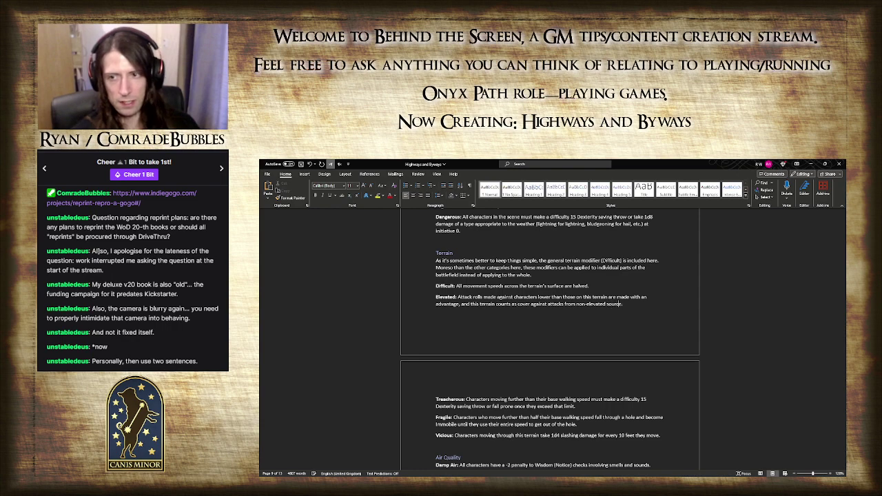
key(BackSpace)
text(s.)
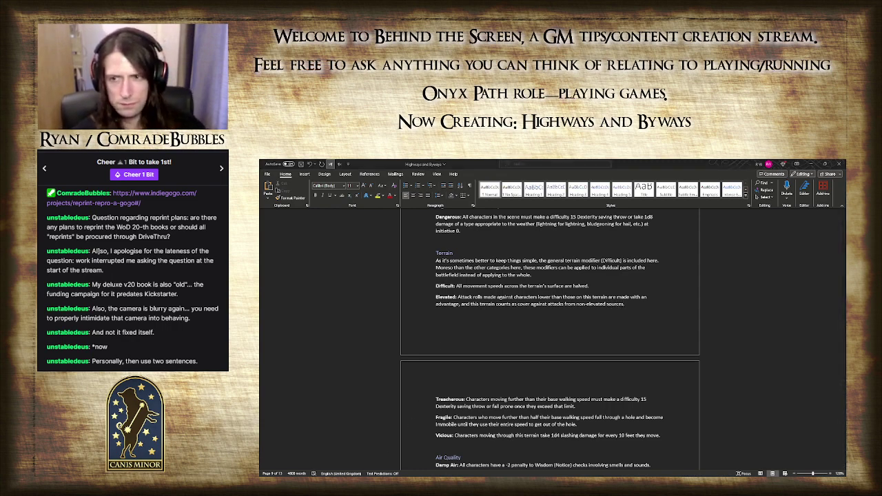
- Start a sentence after "terrain features that grant cover." in the introductory notes reading "For ease, it's recommended that you use"
key(alt+Tab)
scroll(328, 447, down, 10)
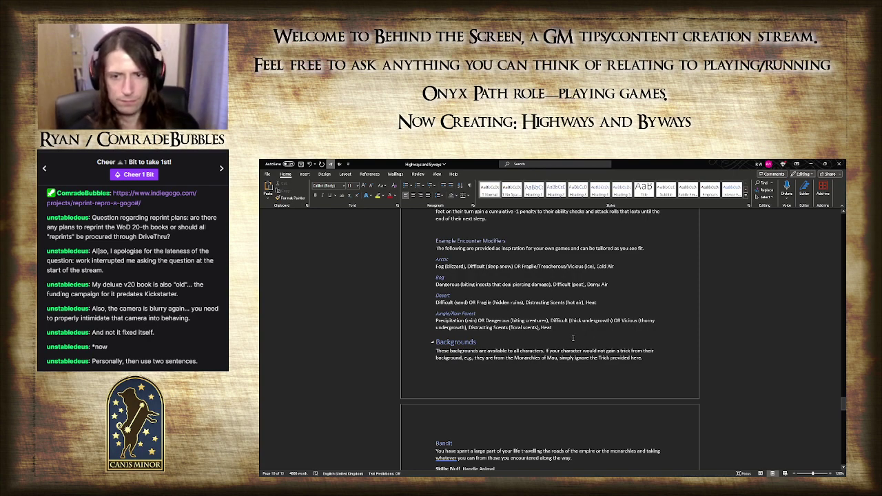
scroll(565, 332, up, 2)
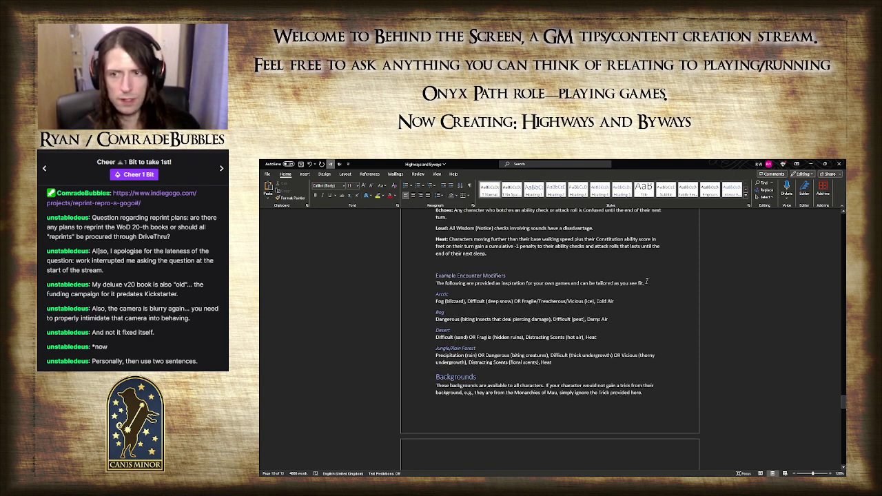
scroll(646, 284, up, 10)
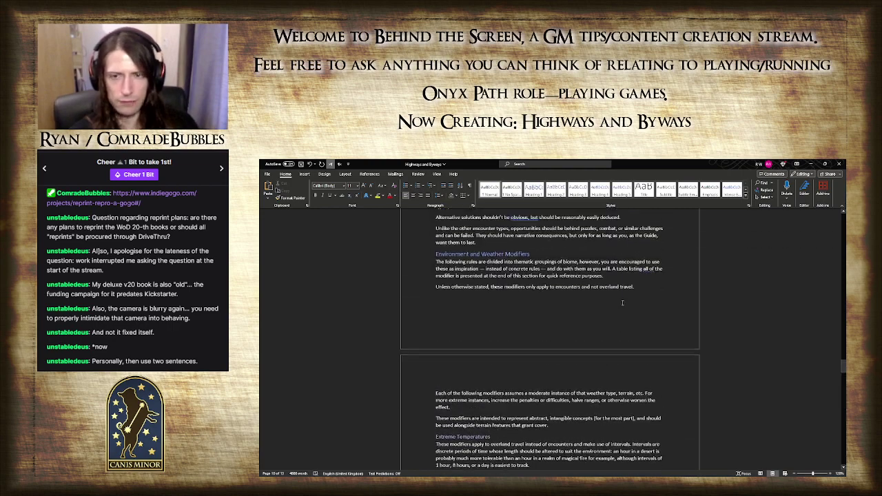
scroll(622, 304, up, 1)
scroll(514, 339, down, 3)
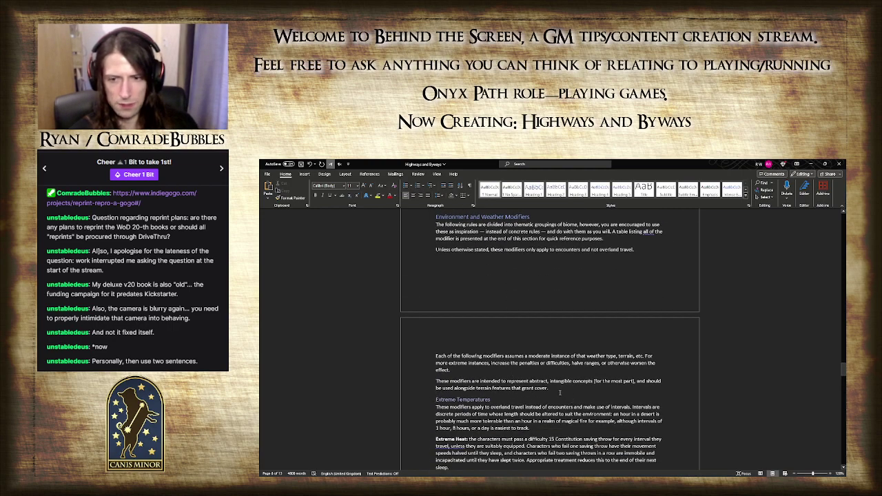
click(561, 391)
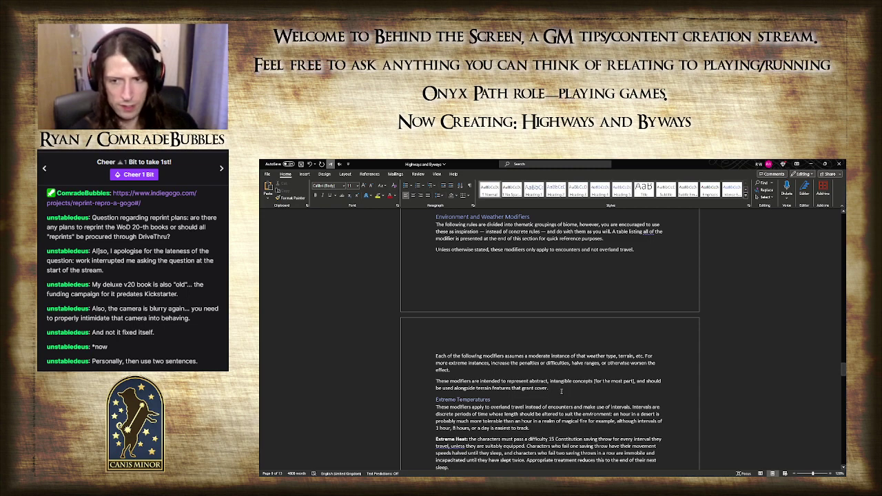
text(.)
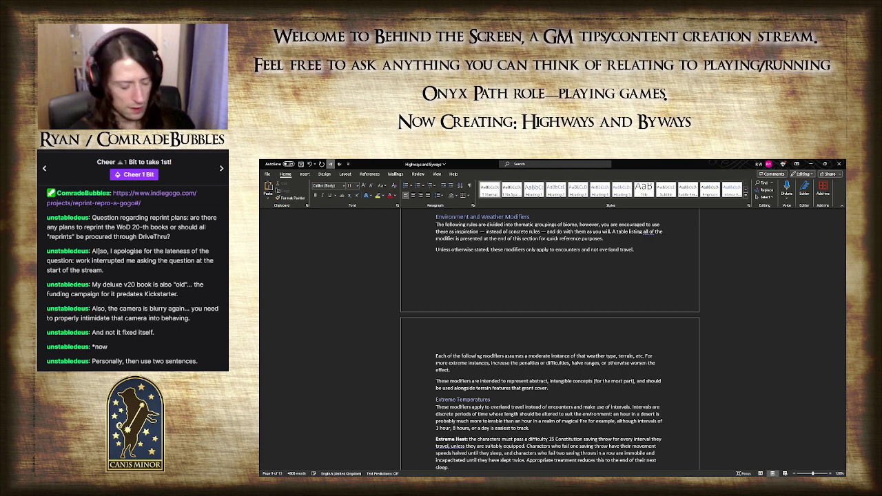
text(Fr)
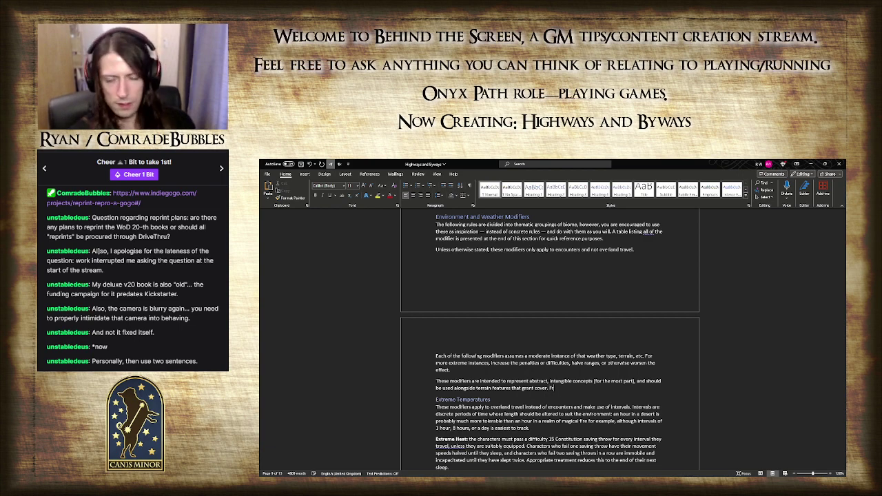
text(r examt)
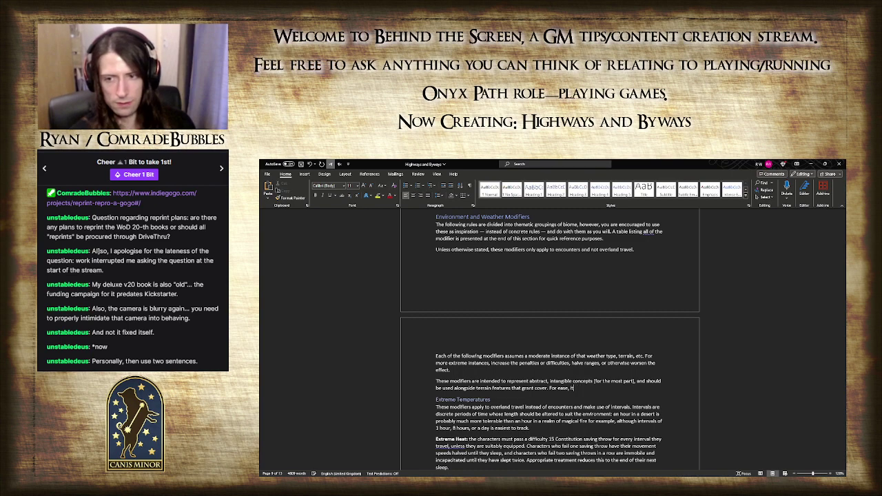
text('s recommend)
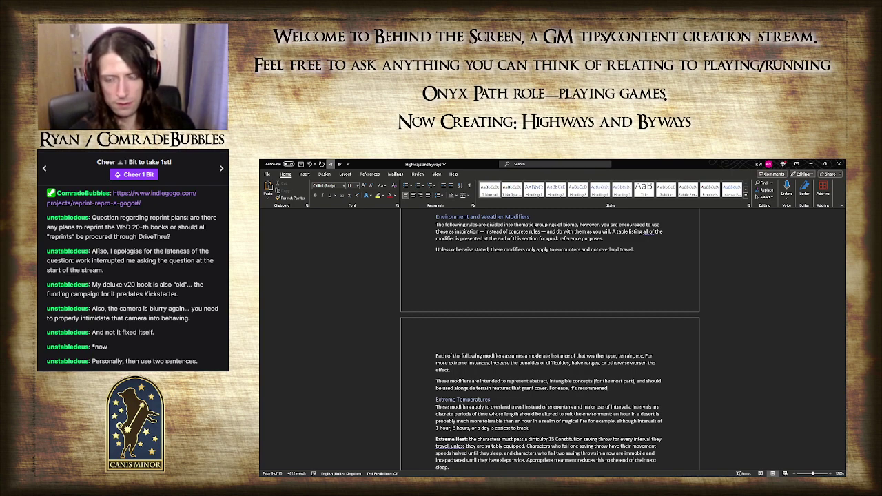
text(ed that you use )
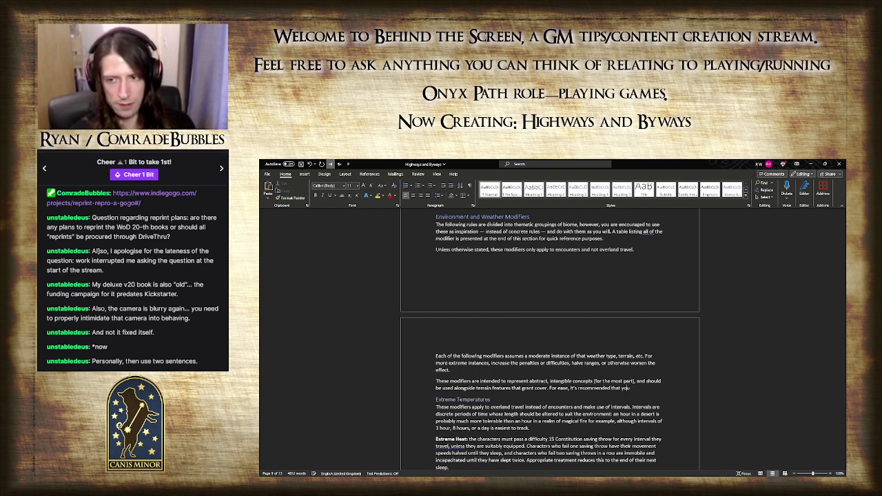
- Complete the recommendation sentence so it reads "use at most two or three of these modifiers in a single encounter."
text(two or thr)
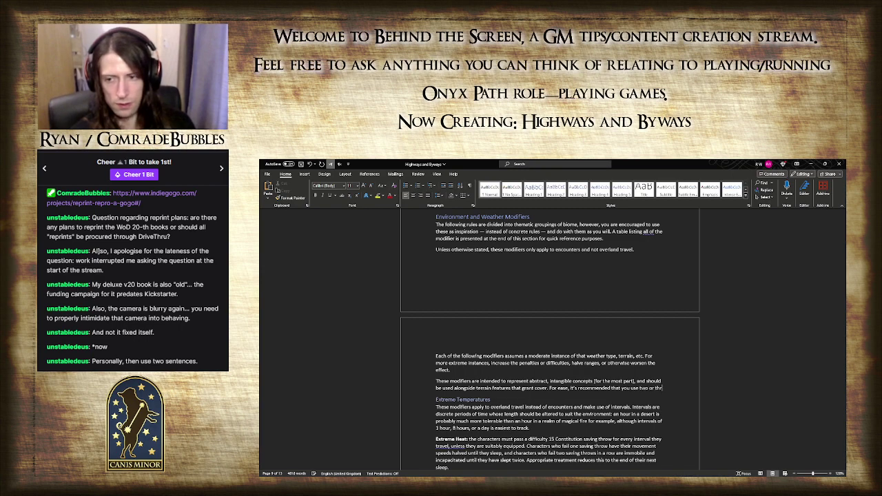
text(ee of these mo)
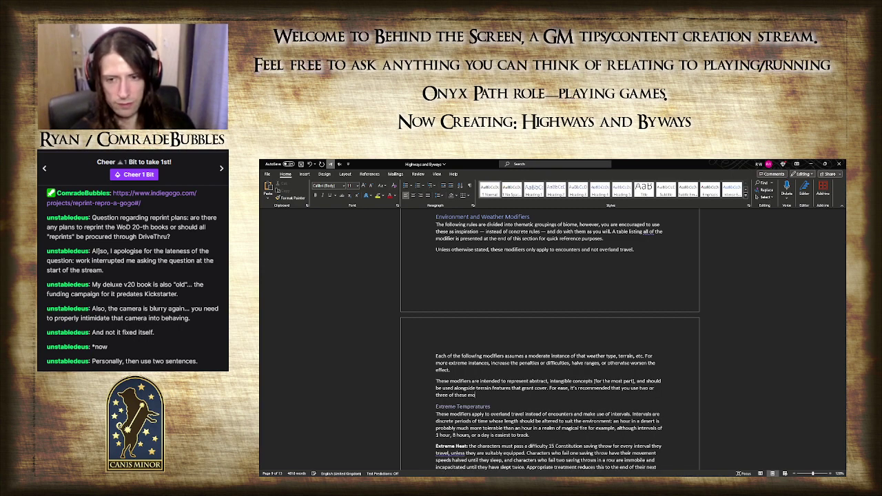
text(difiers.)
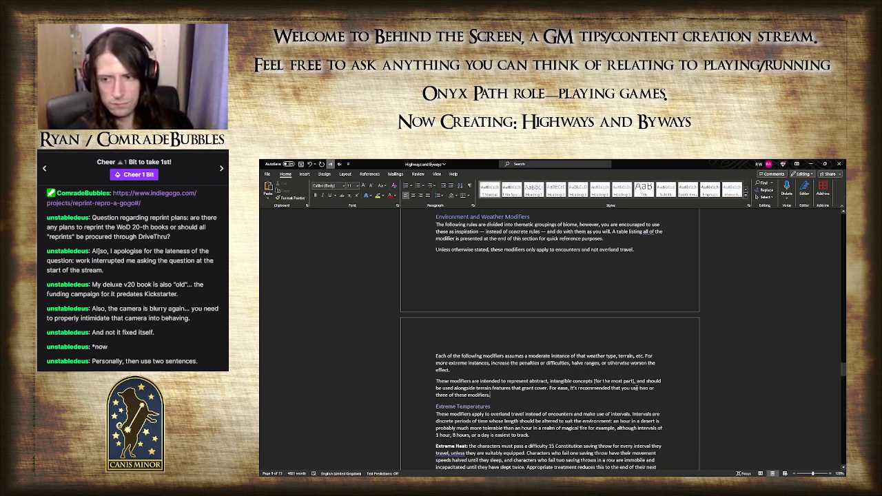
text(at most )
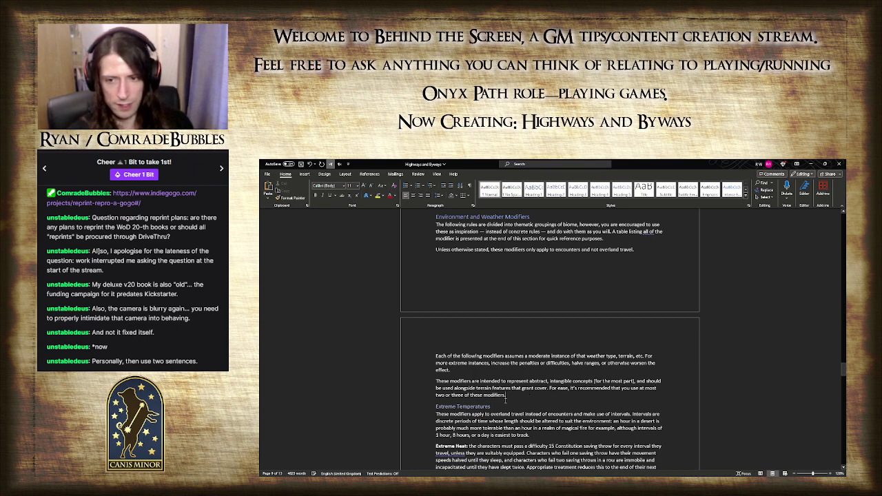
text( in a single encounter)
- Add an empty paragraph after the Jungle/Rain Forest entry in Example Encounter Modifiers
scroll(518, 391, down, 3)
scroll(518, 391, down, 10)
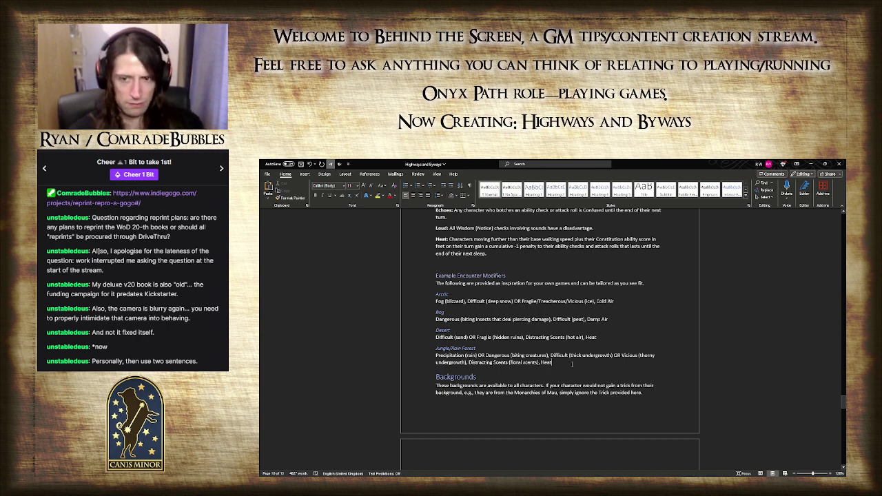
key(Return)
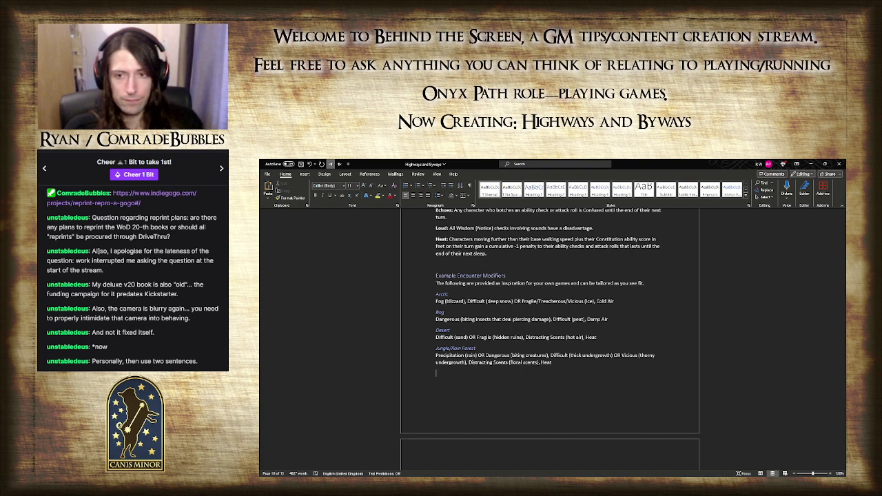
- Draft a paragraph below the Elevated rule reading "Please note, some elevated terrains may require a Strength saving throw"
scroll(589, 341, up, 10)
scroll(589, 341, up, 3)
scroll(589, 341, down, 2)
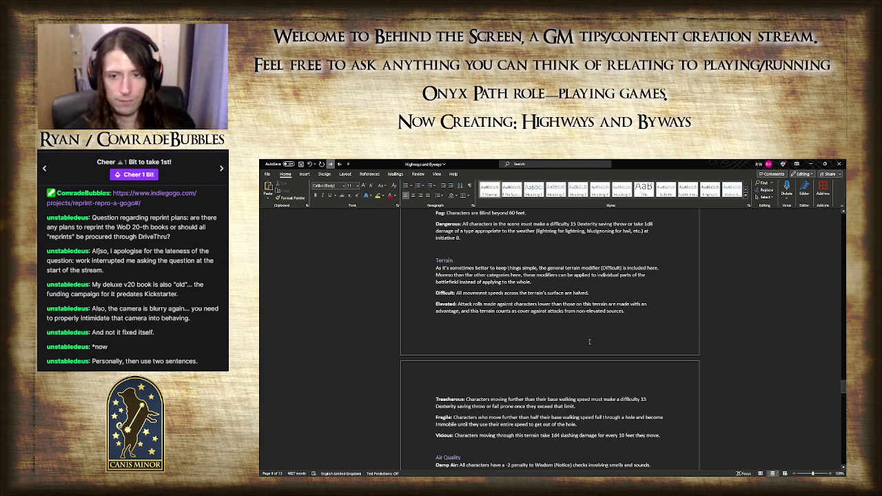
click(455, 304)
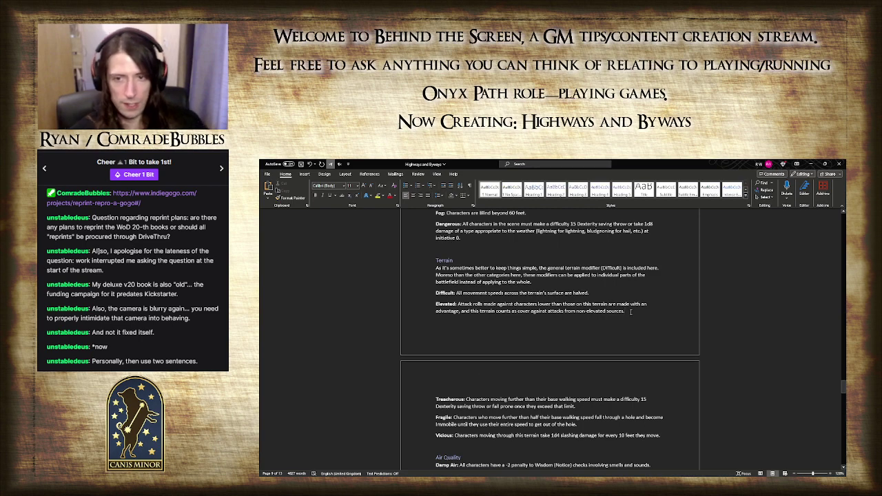
key(Return)
text(Plaase note, some eleva)
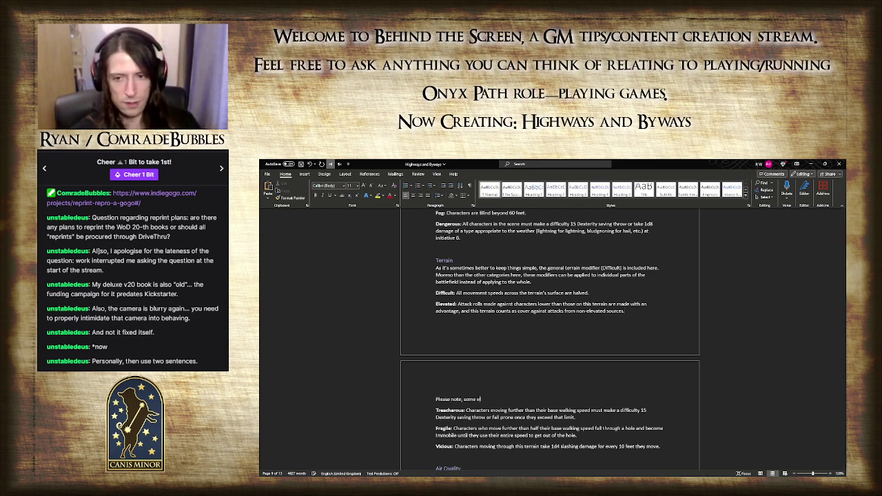
text(ted terrains m)
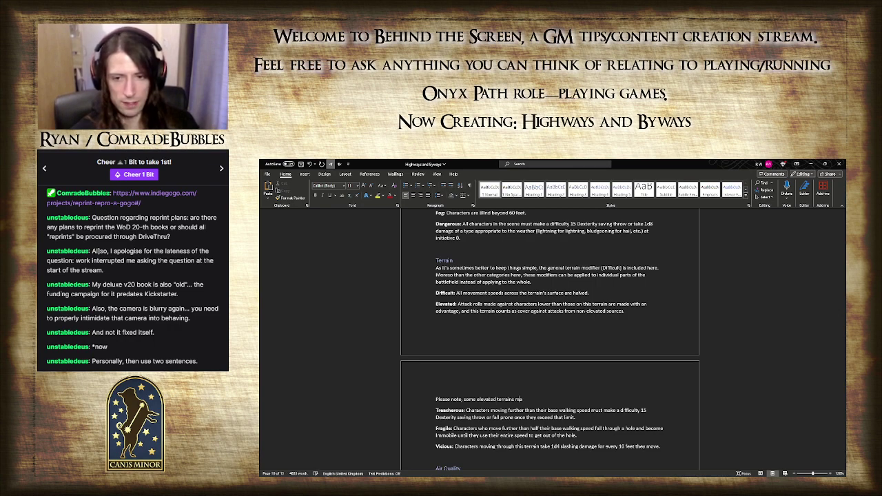
text(ay)
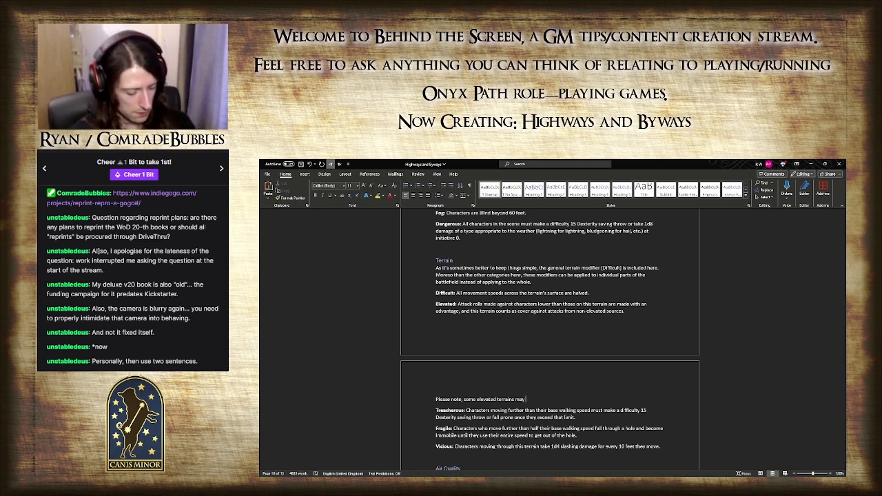
text( require)
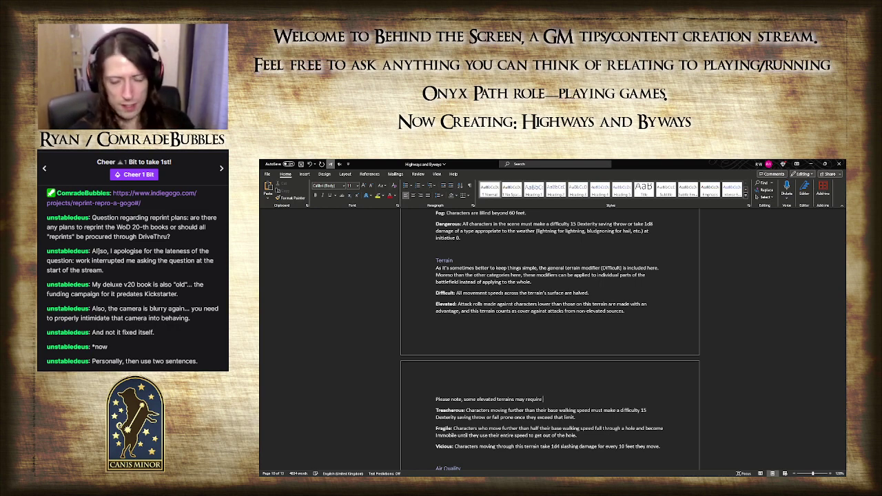
text( a Strength s)
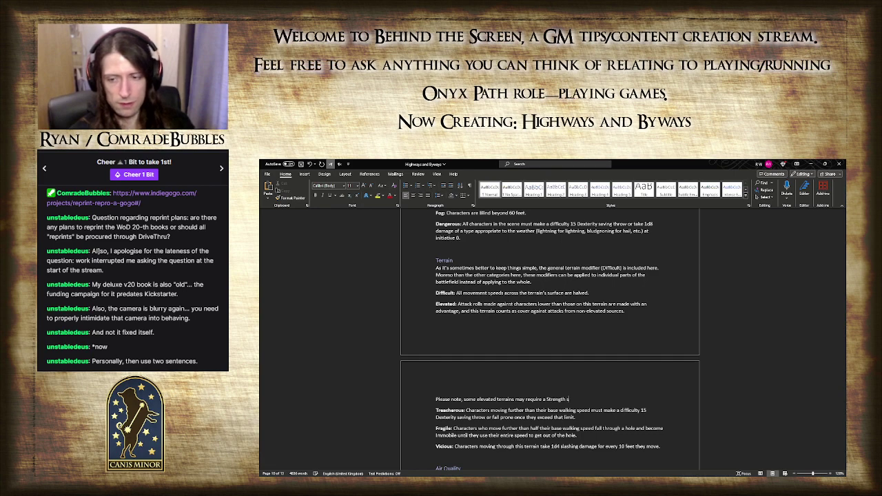
text(aving throw to)
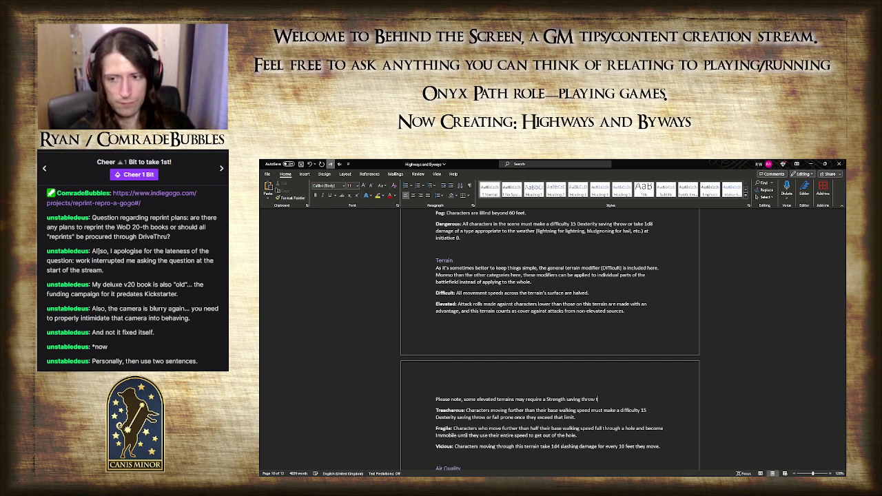
- Cut the note below the Elevated rule back to "Please note, some" and restart it with "elevated terr"
key(BackSpace)
key(BackSpace)
key(BackSpace)
key(BackSpace)
key(BackSpace)
key(BackSpace)
key(BackSpace)
key(BackSpace)
key(BackSpace)
key(BackSpace)
key(BackSpace)
key(BackSpace)
key(BackSpace)
key(BackSpace)
key(BackSpace)
key(BackSpace)
key(BackSpace)
key(BackSpace)
key(BackSpace)
key(BackSpace)
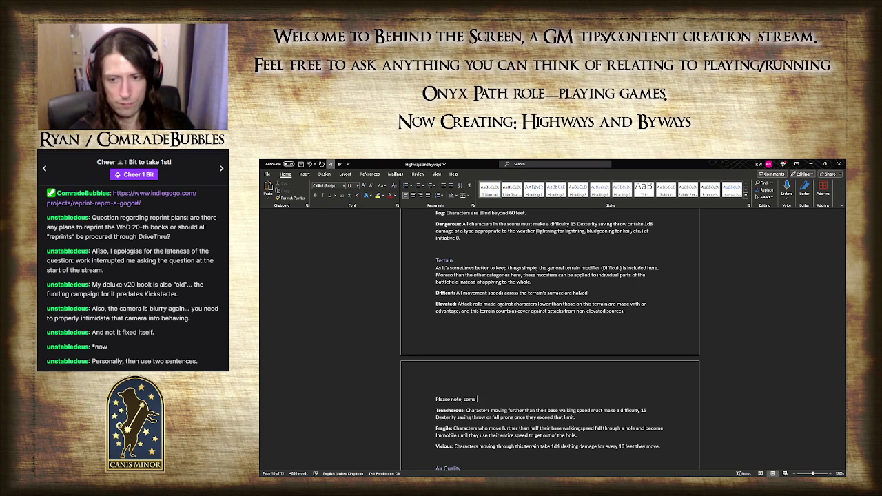
text(elevated t)
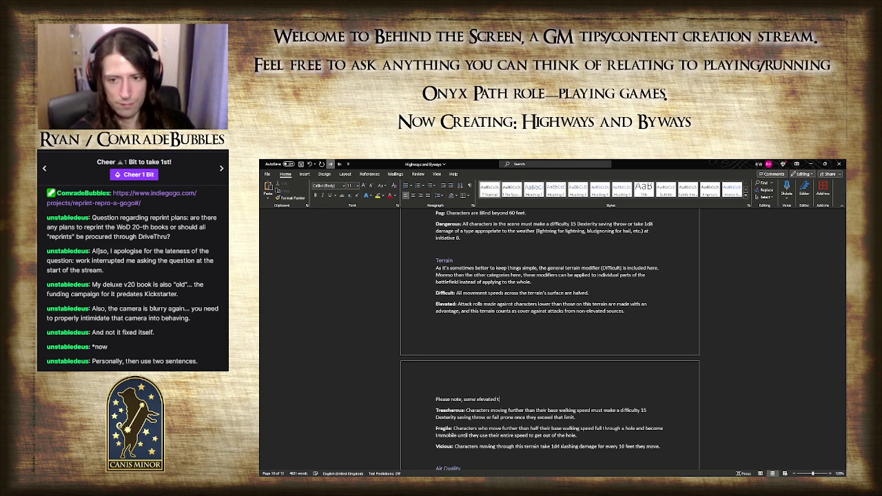
text(err)
- Shorten the note to "Please note," and reword its continuation as "some elevated"
key(BackSpace)
key(BackSpace)
key(BackSpace)
key(BackSpace)
key(BackSpace)
key(BackSpace)
key(BackSpace)
key(BackSpace)
key(BackSpace)
key(BackSpace)
key(BackSpace)
key(BackSpace)
key(BackSpace)
key(BackSpace)
key(BackSpace)
key(BackSpace)
key(BackSpace)
key(BackSpace)
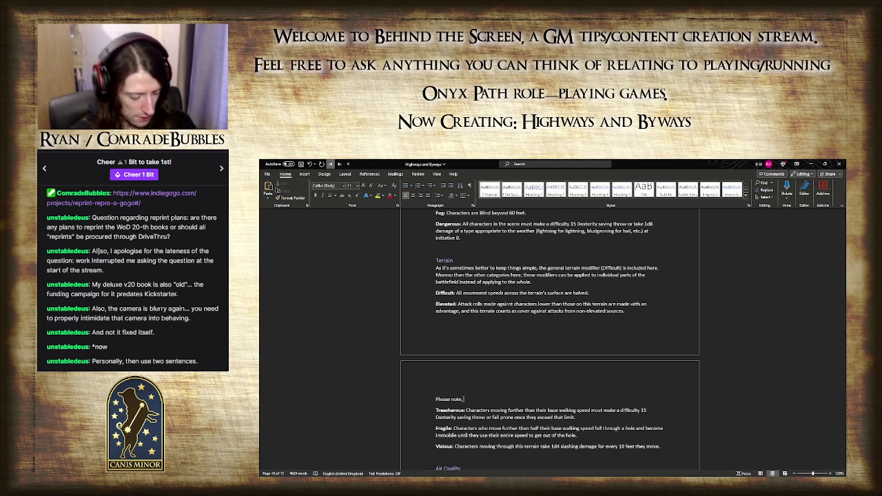
text(some e)
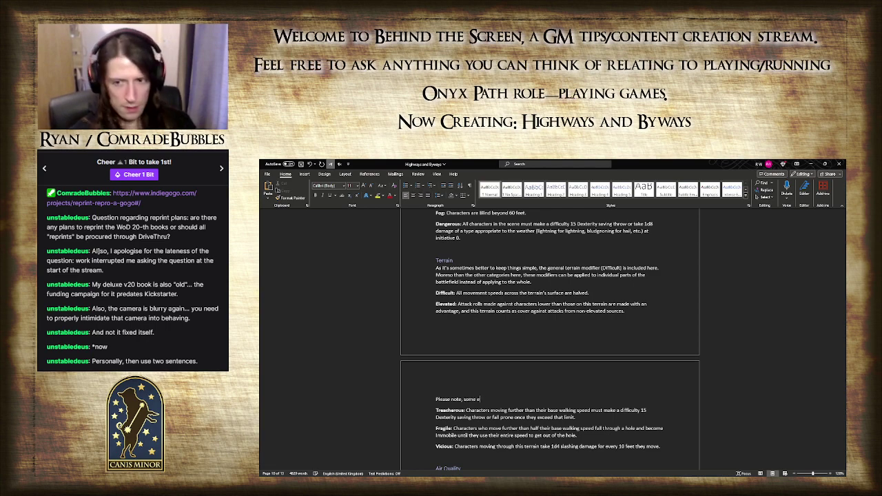
text(levated)
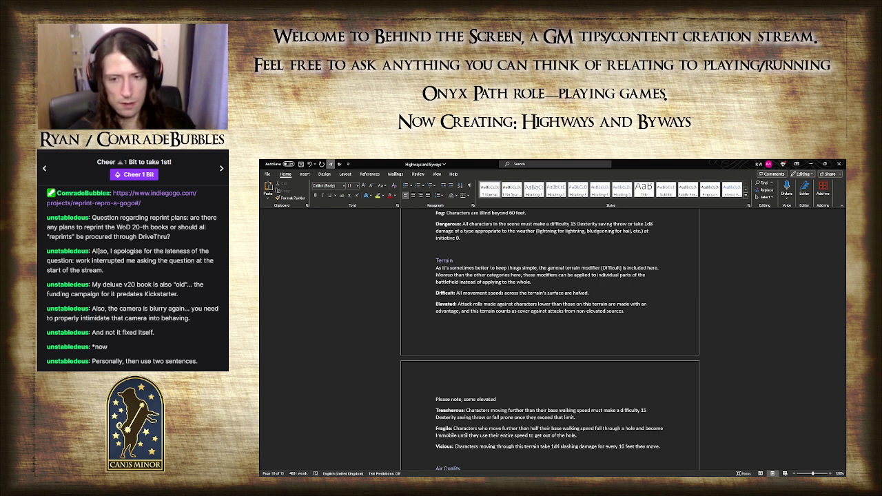
- Delete the unfinished note and its paragraph below the Elevated rule
key(BackSpace)
key(BackSpace)
key(BackSpace)
key(BackSpace)
key(BackSpace)
key(BackSpace)
key(BackSpace)
key(BackSpace)
key(BackSpace)
key(BackSpace)
key(BackSpace)
key(BackSpace)
key(BackSpace)
key(BackSpace)
key(BackSpace)
key(BackSpace)
key(BackSpace)
key(BackSpace)
key(BackSpace)
key(BackSpace)
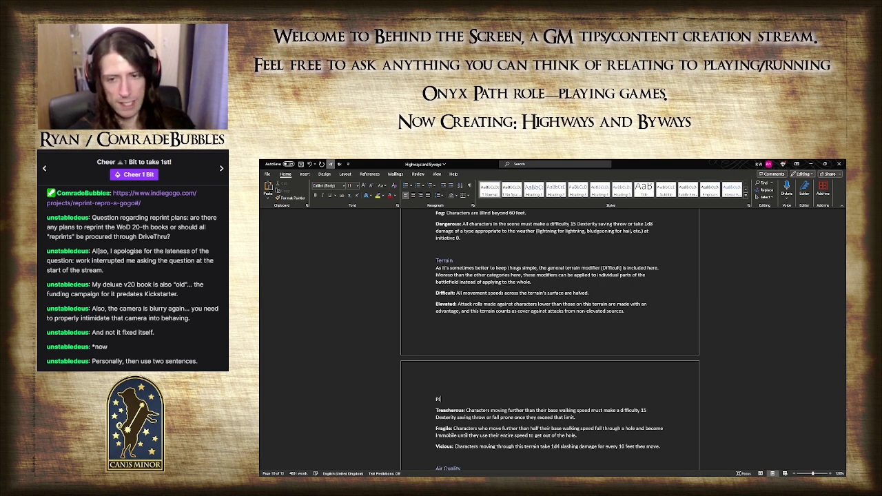
key(BackSpace)
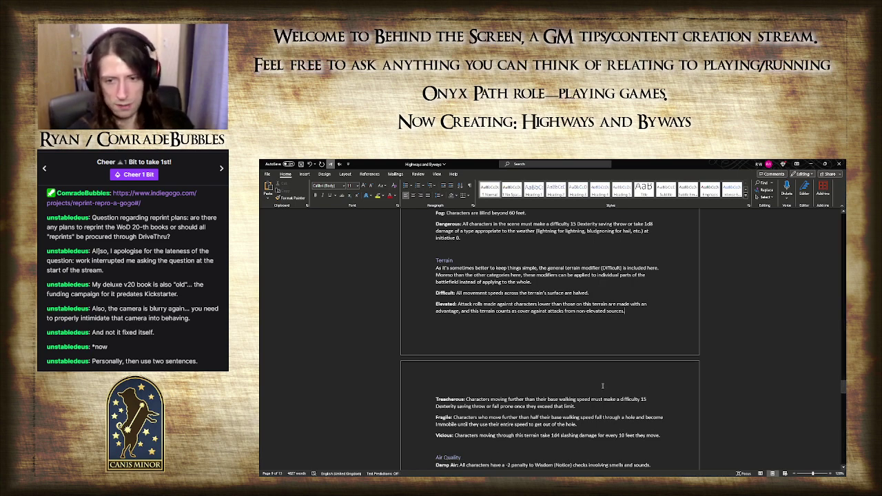
- Add a terrain entry below Fragile with the bold label "Precarious:" and the text "Characters who are dealt more damage than their Constitution ability score"
click(603, 427)
key(Return)
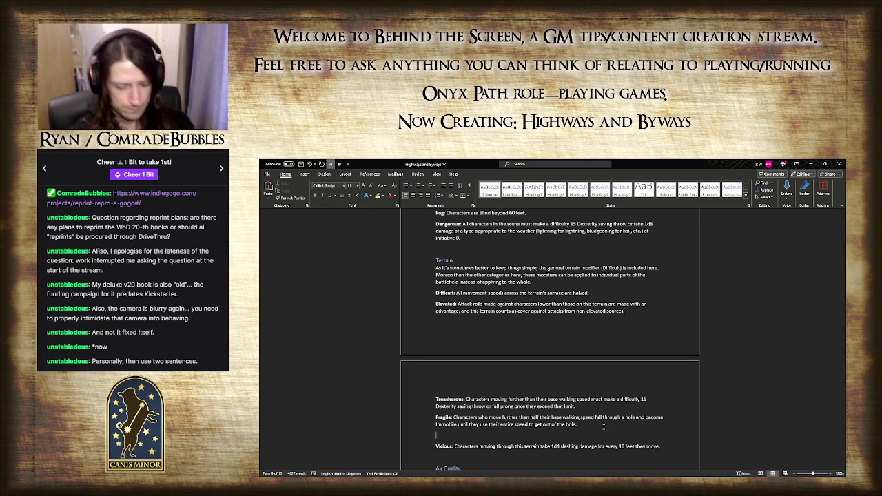
key(ctrl+b)
text(Precarious)
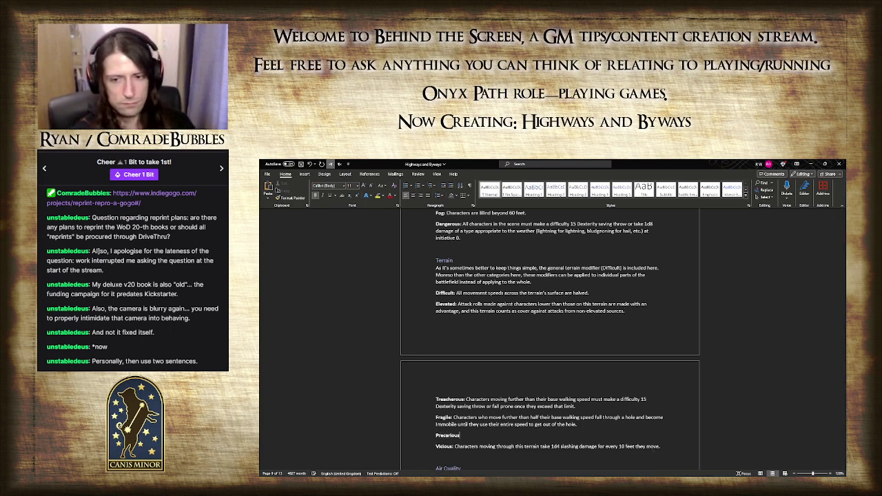
text(: )
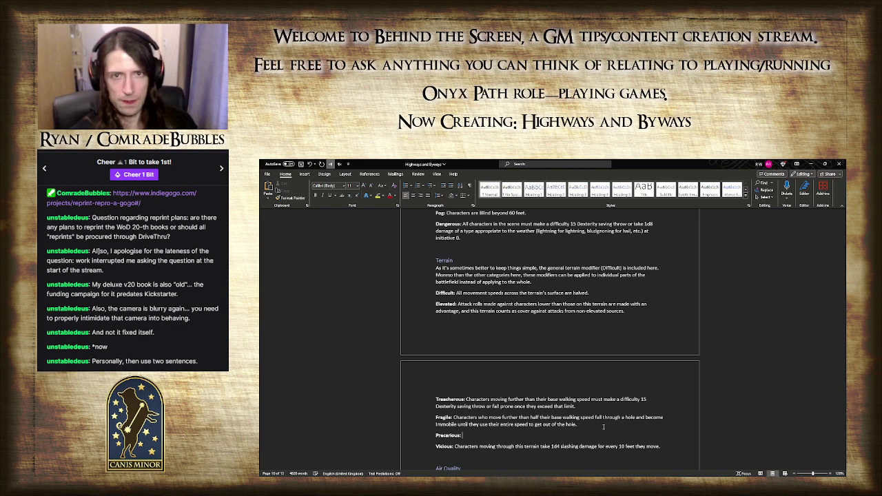
text(Characters)
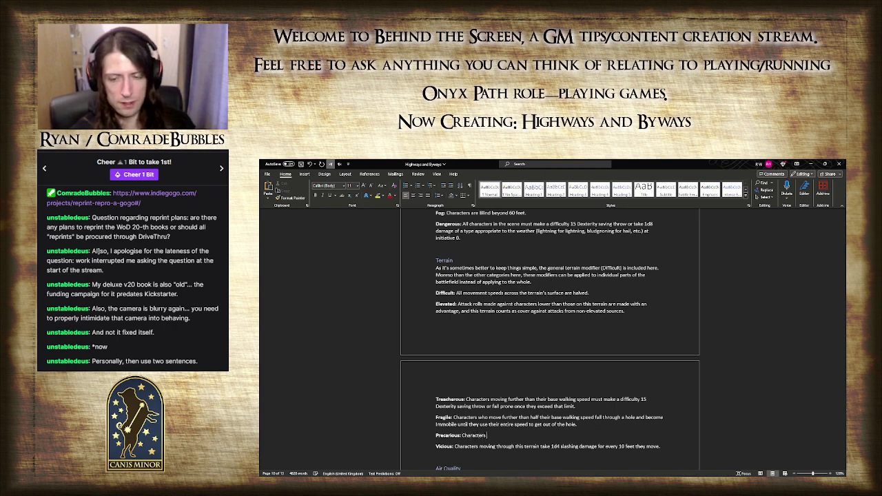
text( who are )
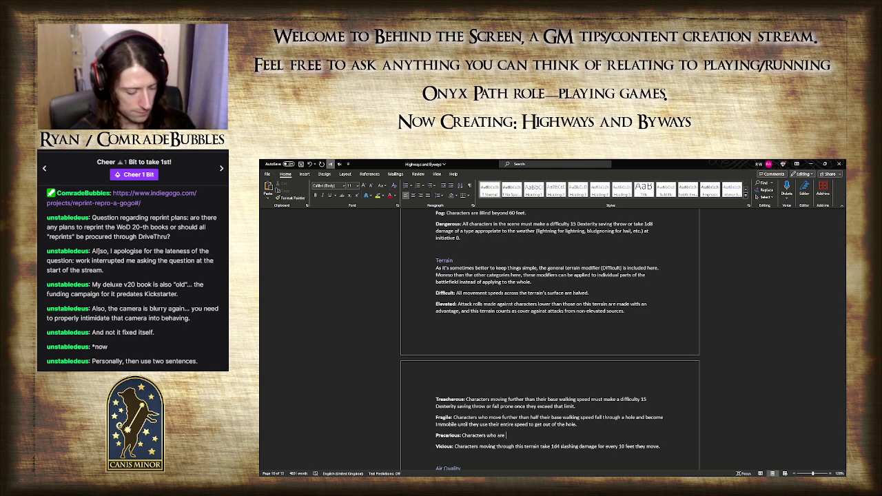
text(dealt more dama)
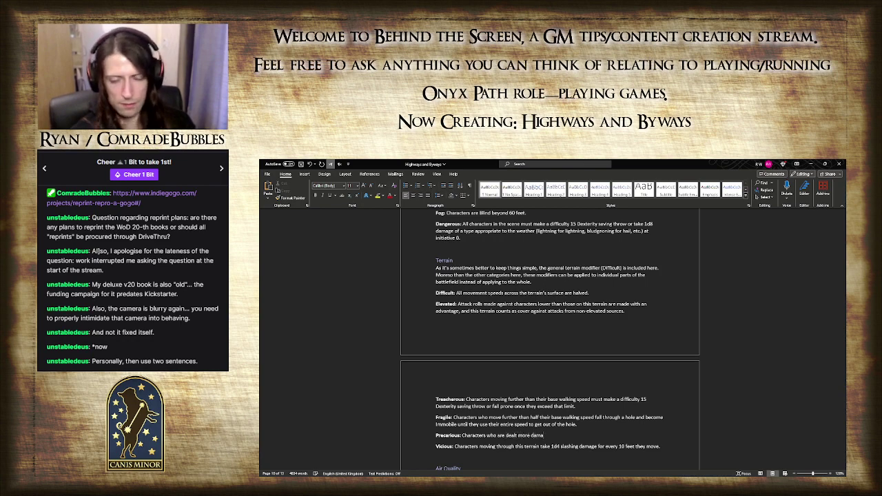
text(ge than their Co)
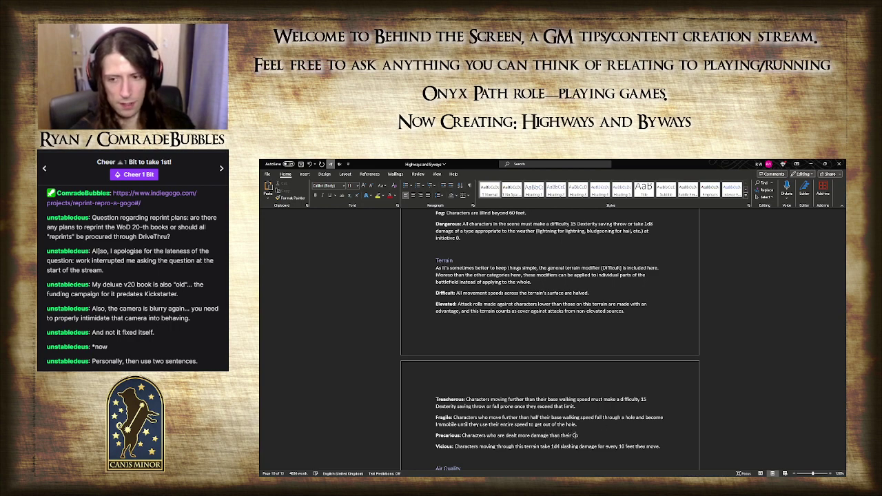
text(nstitution ab)
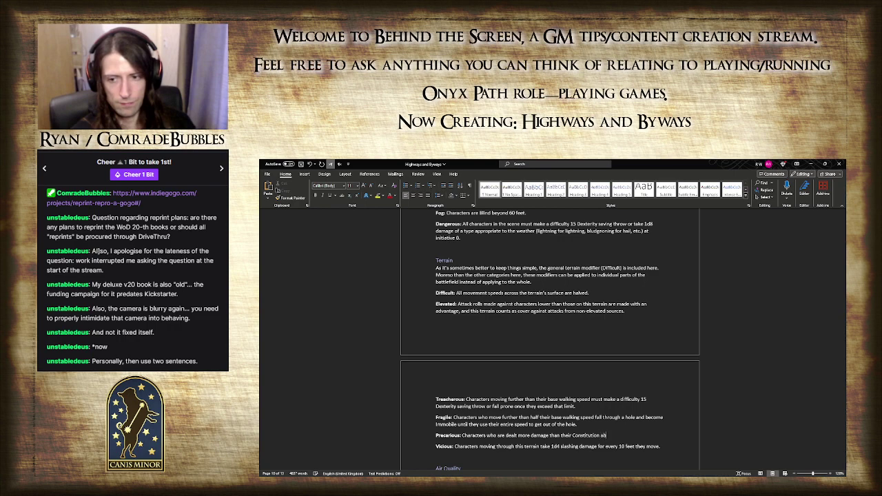
text(ility score)
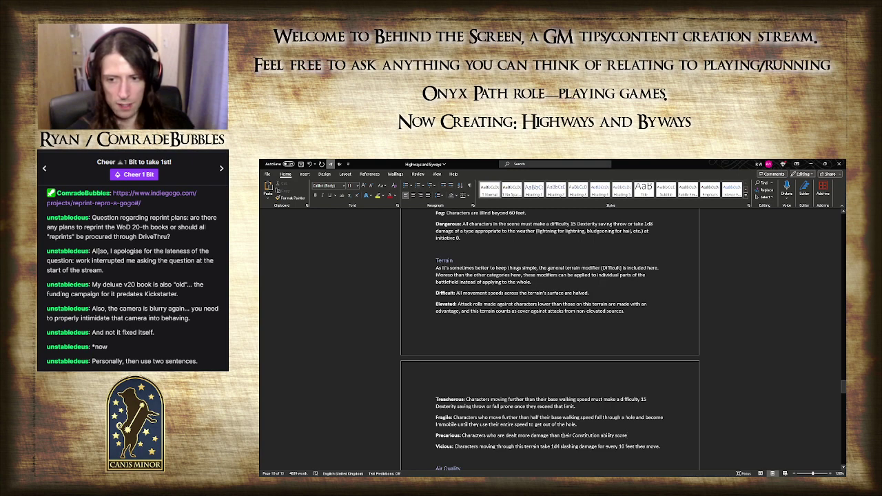
- Insert "half" before "their Constitution" in the Precarious rule and continue it with ", or are struck with a triumph, must succeed"
click(561, 434)
text(half)
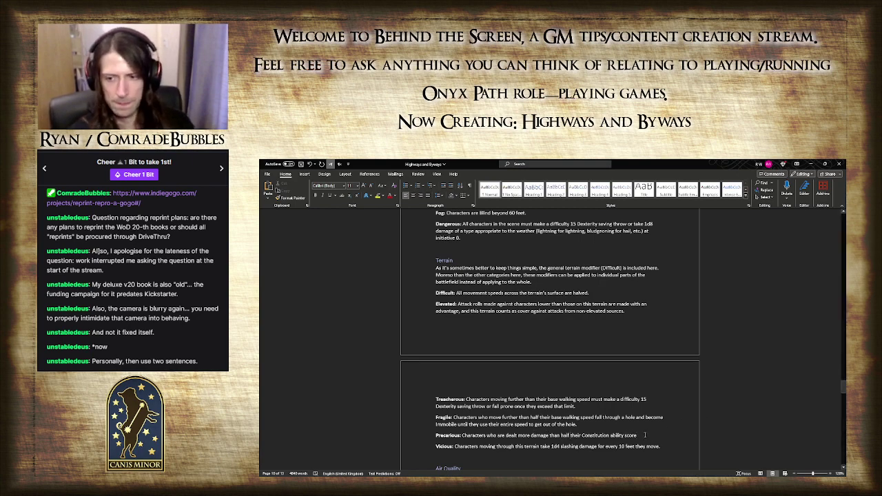
key(End)
text(, or are struck with a tri)
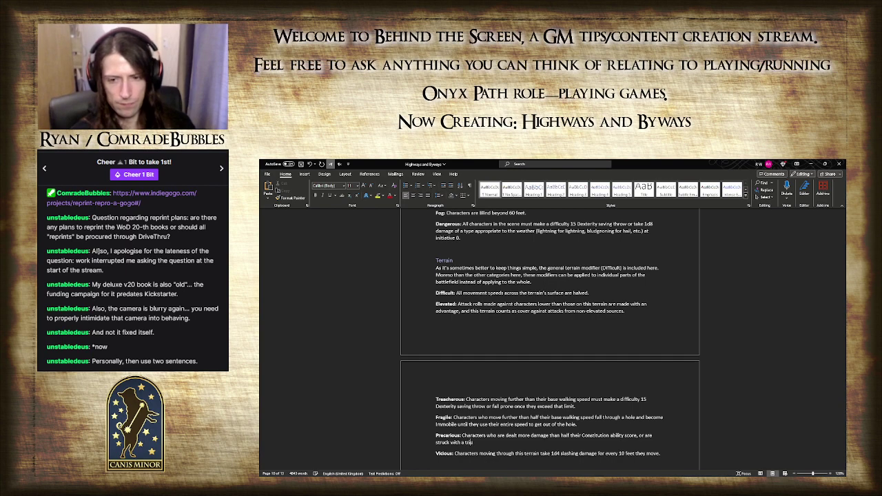
text(umph, )
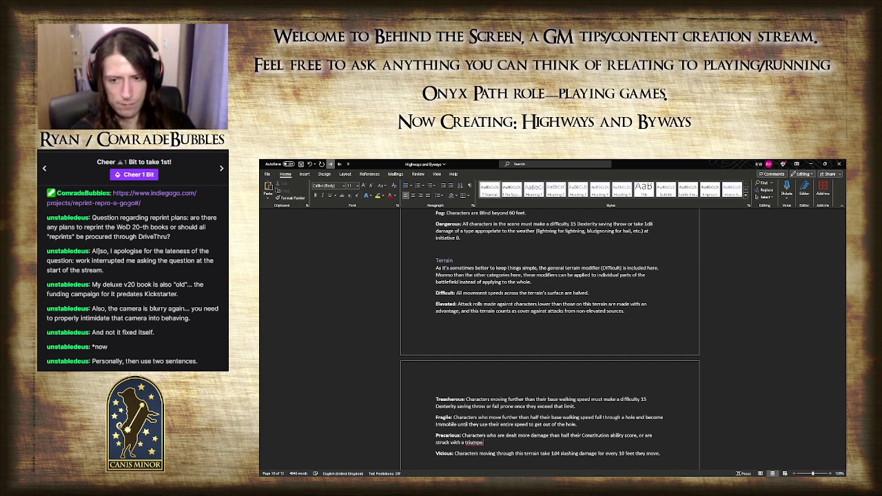
text(must succ)
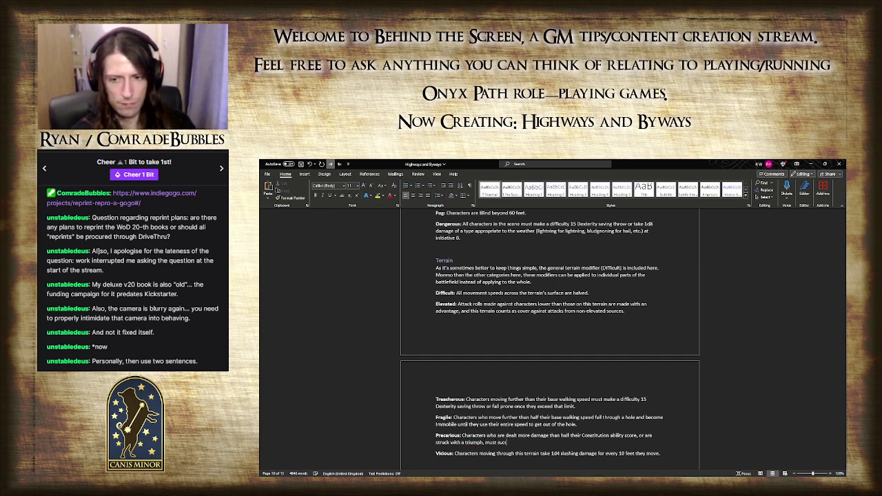
text(eed)
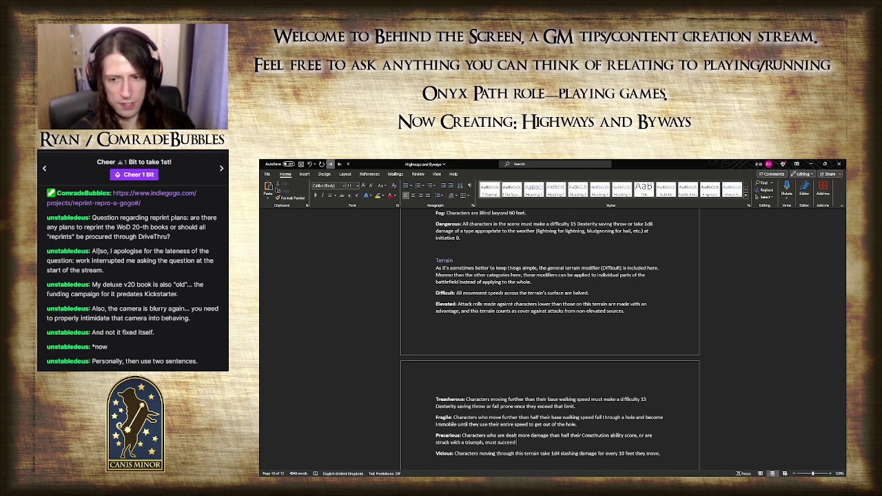
- Replace "succeed" in the Precarious rule with "make a difficulty 15 Strength saving throw or be knocked prone."
key(BackSpace)
key(BackSpace)
key(BackSpace)
key(BackSpace)
key(BackSpace)
key(BackSpace)
key(BackSpace)
text(make a difficulty 15 St)
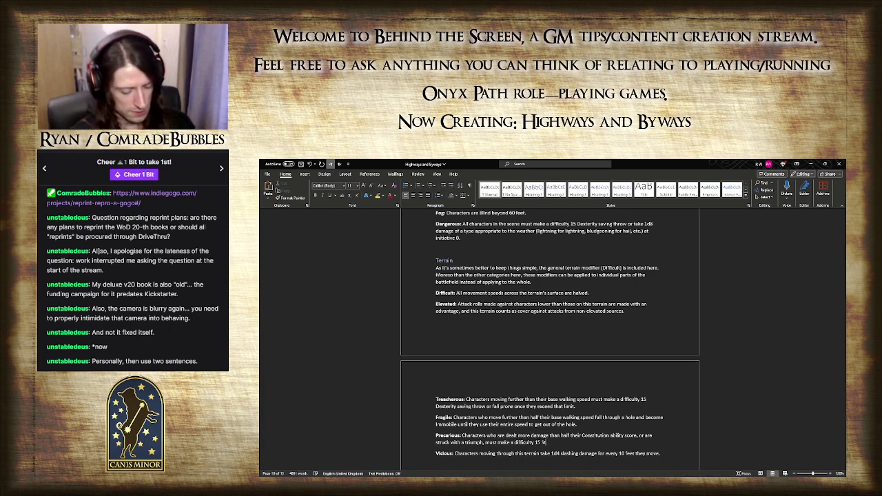
text(rength)
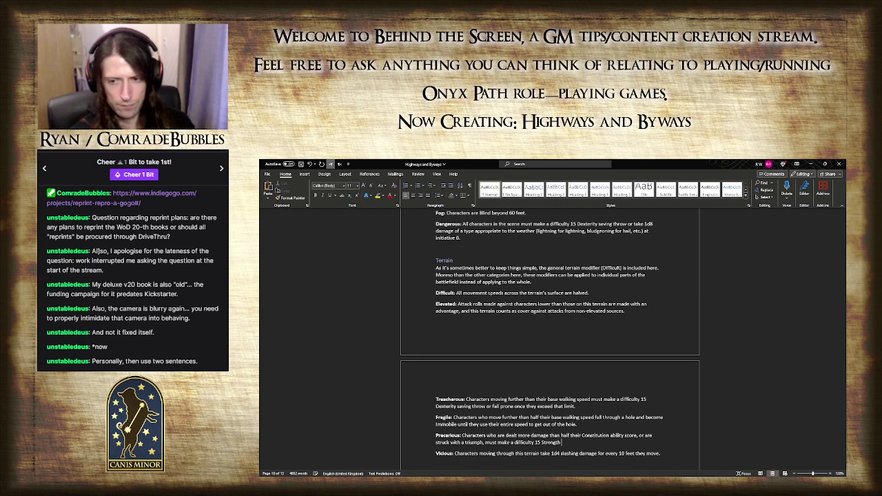
text( saving throw or)
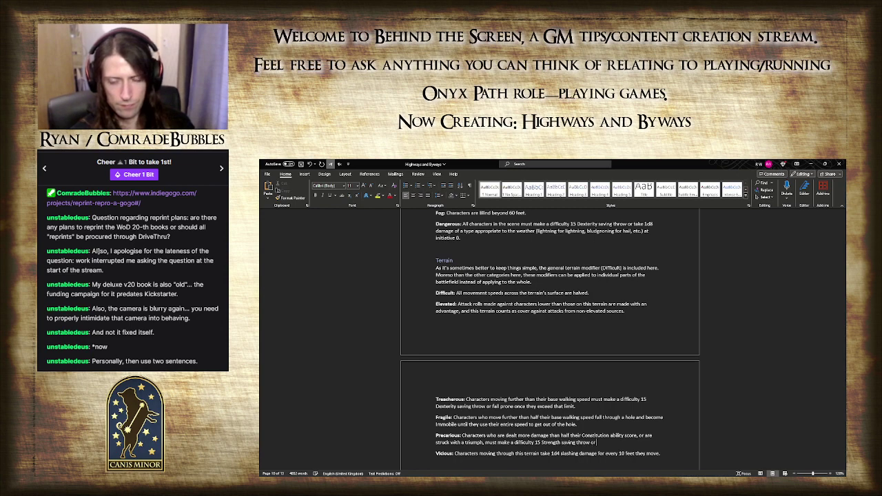
text(be)
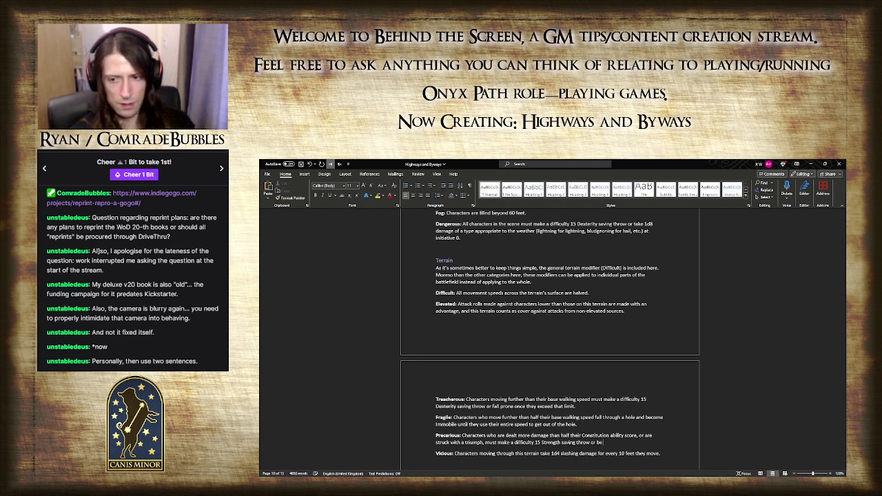
text( knocked pr)
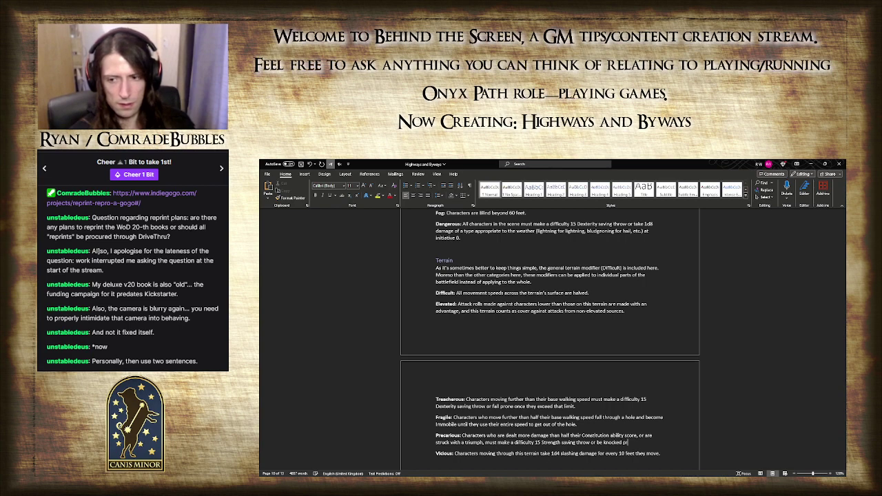
text(one.)
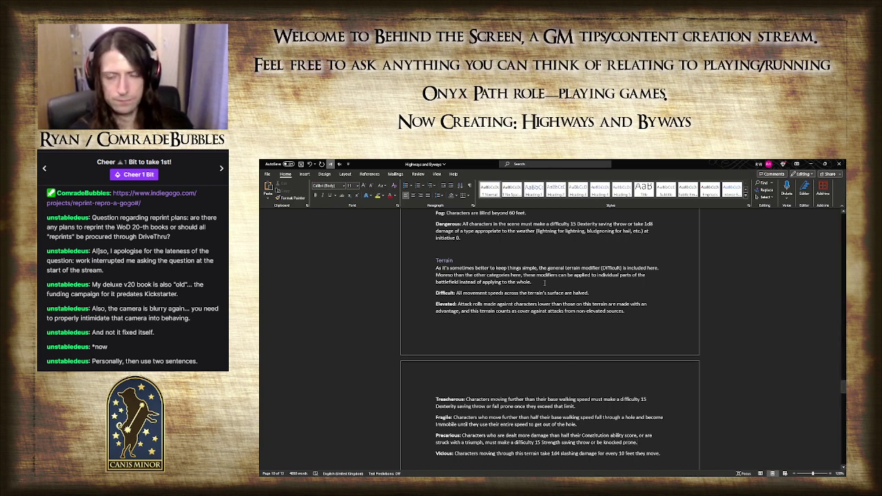
- Add a paragraph between the Terrain introduction and the Difficult rule reading "Please note, some elevated terrain is also precarious. This"
key(Return)
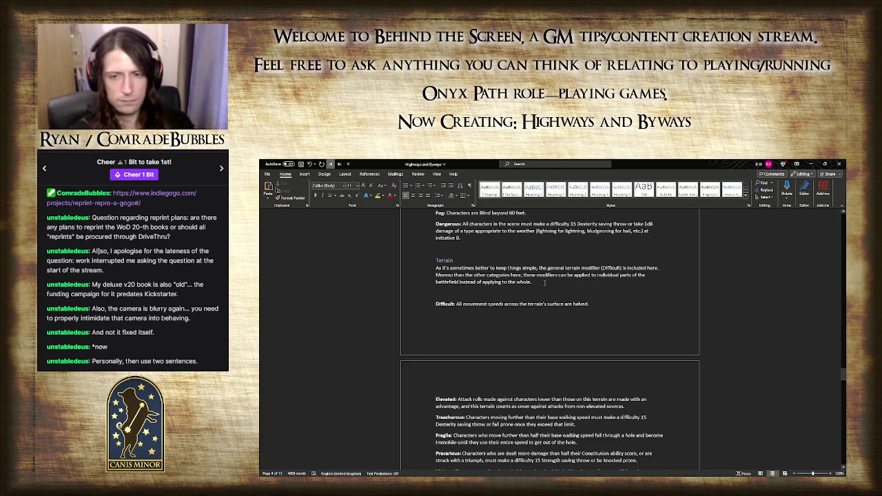
text(Please note)
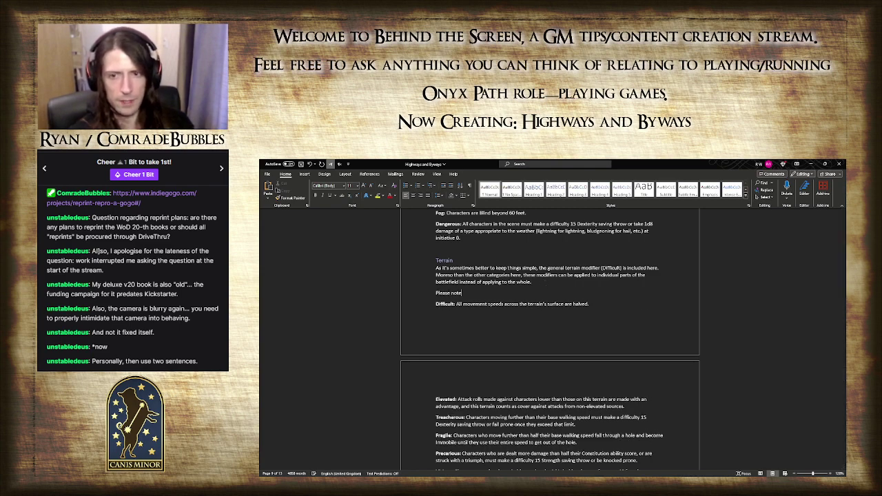
text(, some elev)
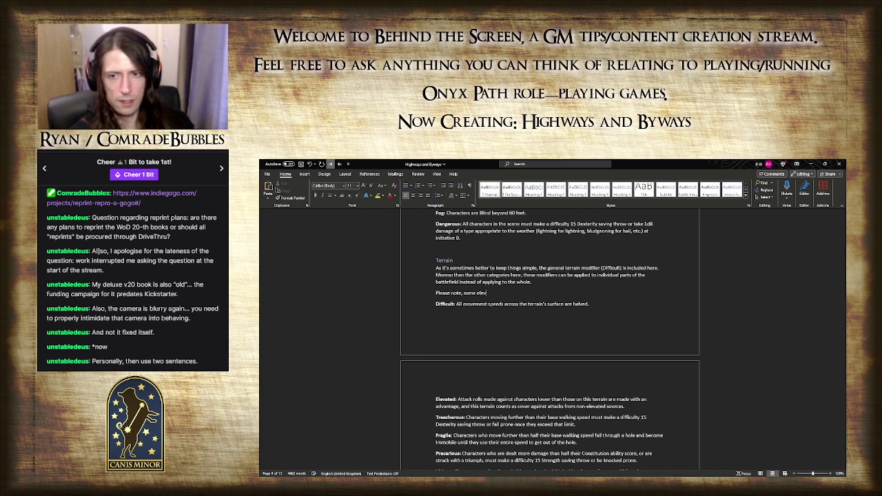
text(ated terrain )
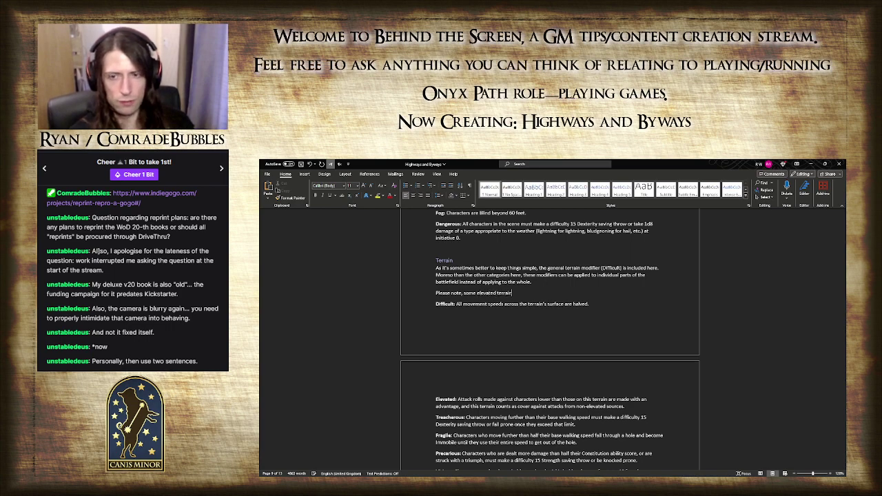
text(is also pre)
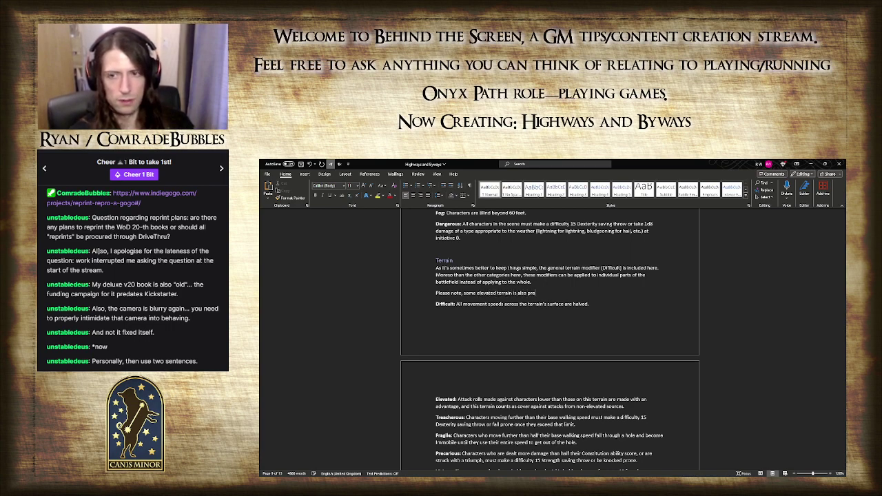
text(carious and)
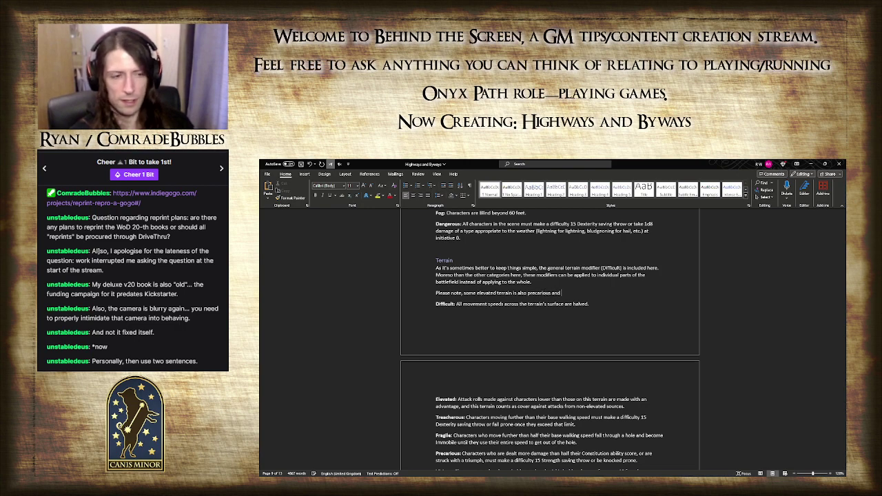
key(BackSpace)
key(BackSpace)
key(BackSpace)
text(. This)
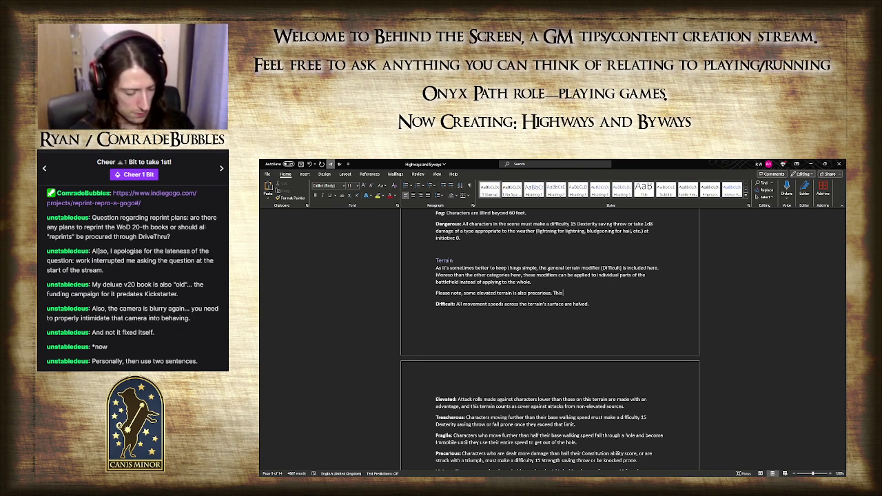
- Complete the Terrain note's second sentence with "is an exception to the guidance given above about using a maximum of two or three modifiers."
text( is a)
key(BackSpace)
text(is an)
text( ae)
key(BackSpace)
key(BackSpace)
text(exception to the )
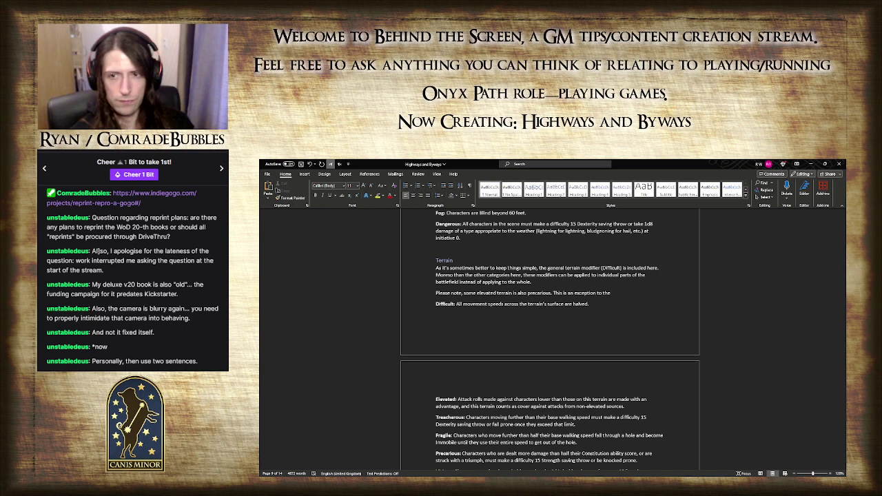
text(guidanc)
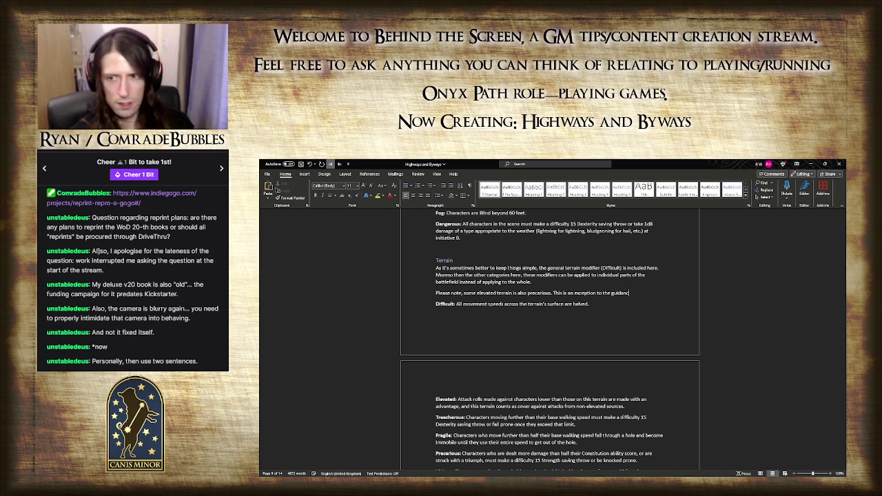
text(e given ab)
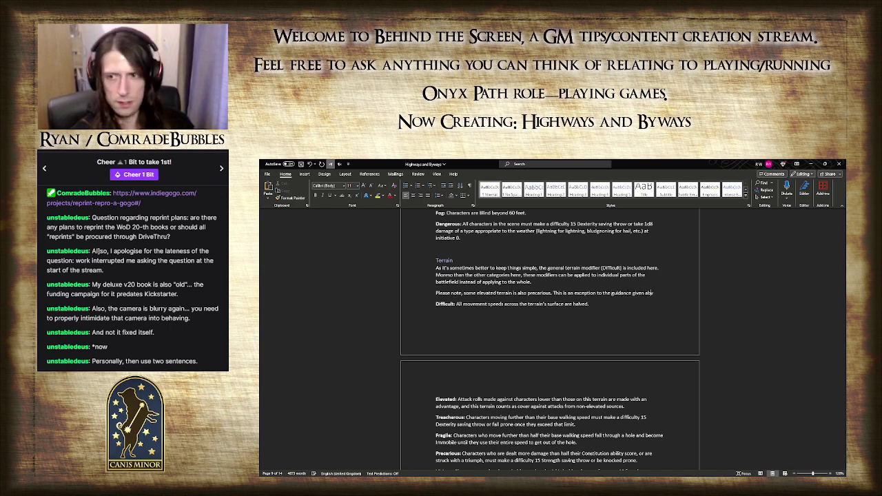
text(ove about:)
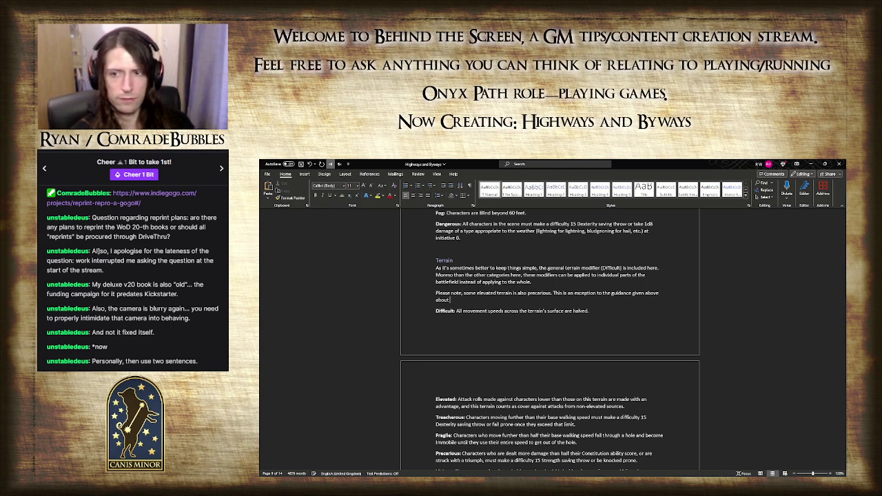
text(using)
text( a)
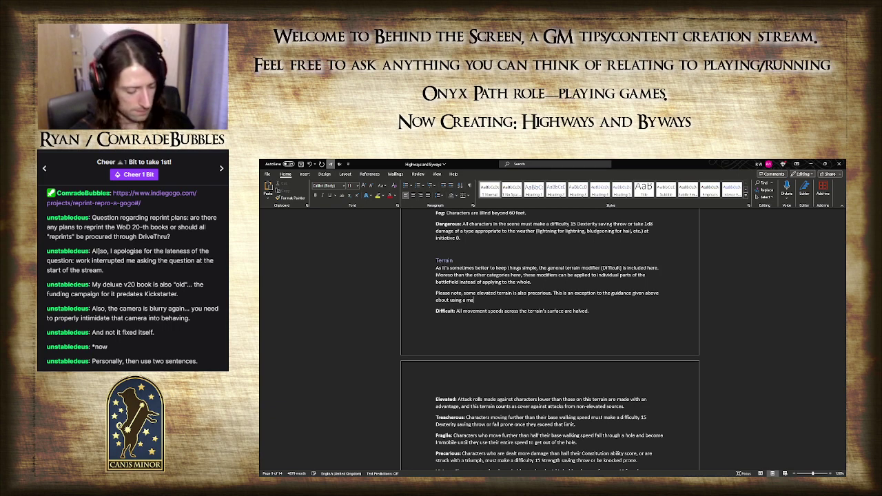
text( miximum of two or three modifiers.)
- Review the terrain, air quality and ambience rules and the Example Encounter Modifiers through the Jungle/Rain Forest entry
scroll(632, 312, down, 6)
scroll(632, 313, up, 4)
scroll(620, 300, up, 1)
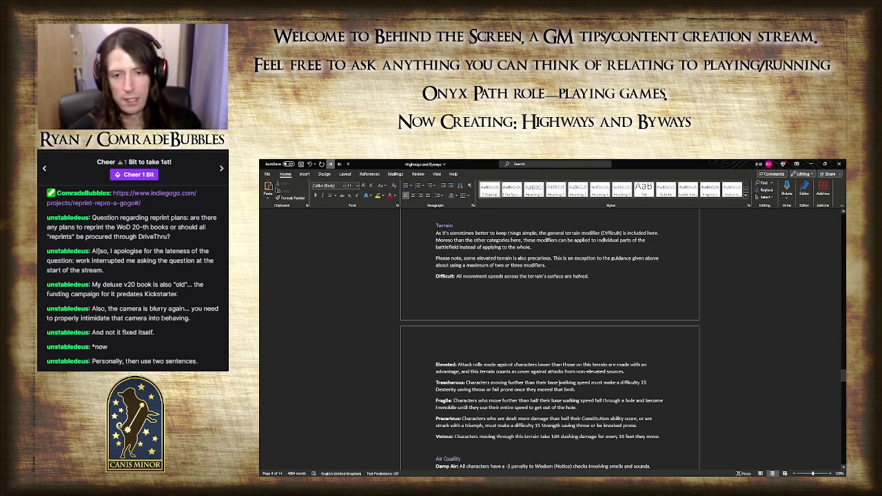
scroll(551, 384, down, 3)
scroll(552, 384, down, 4)
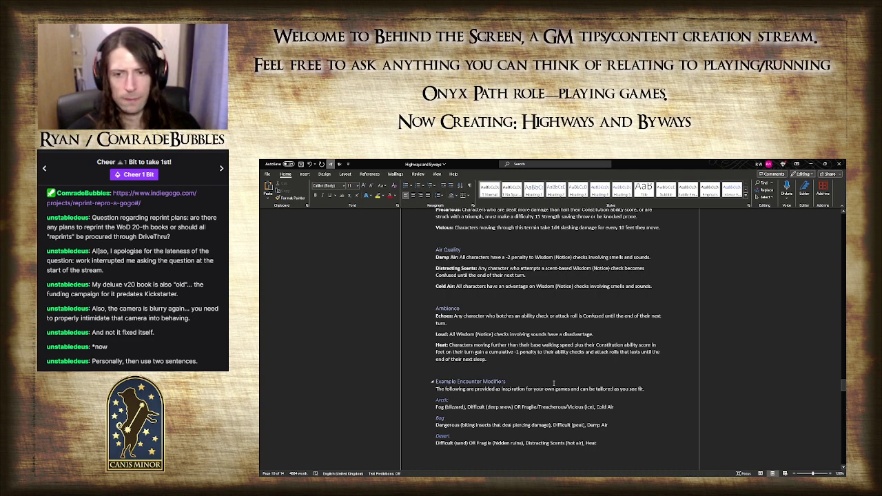
scroll(553, 383, down, 5)
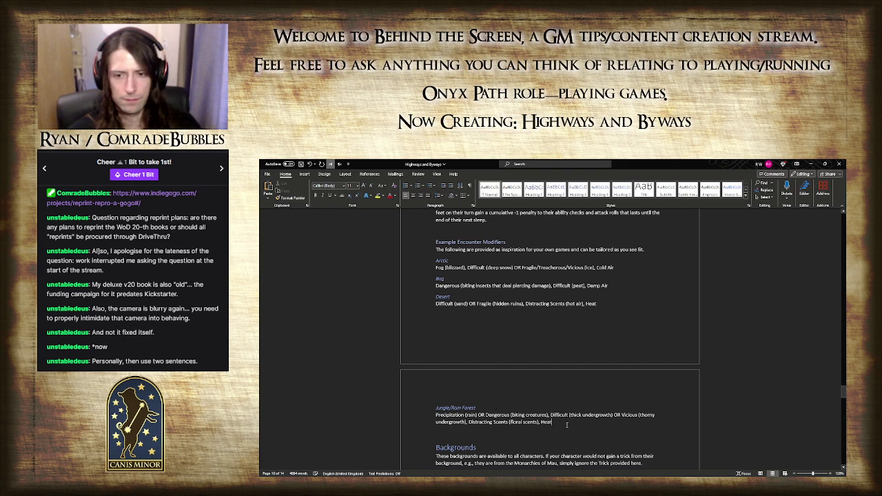
- Add a "Woodland" subheading below the Jungle/Rain Forest entry, styled like the other example environment headings
key(Return)
text(Wood)
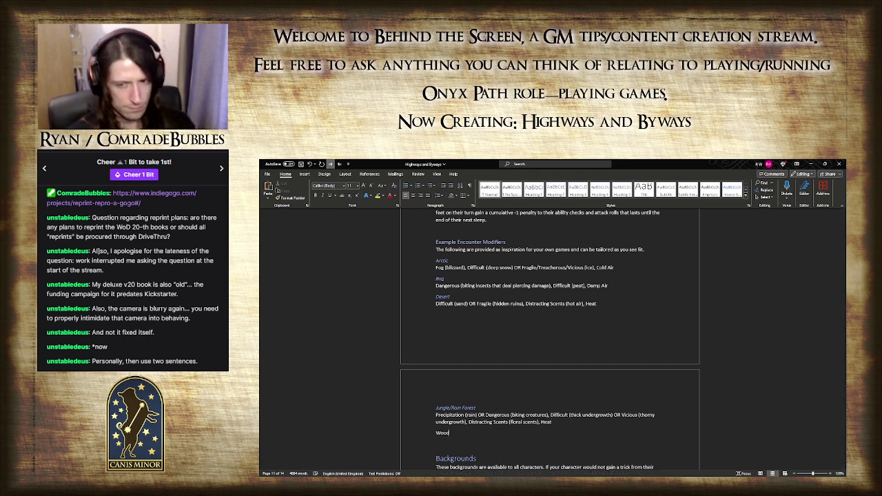
text(land)
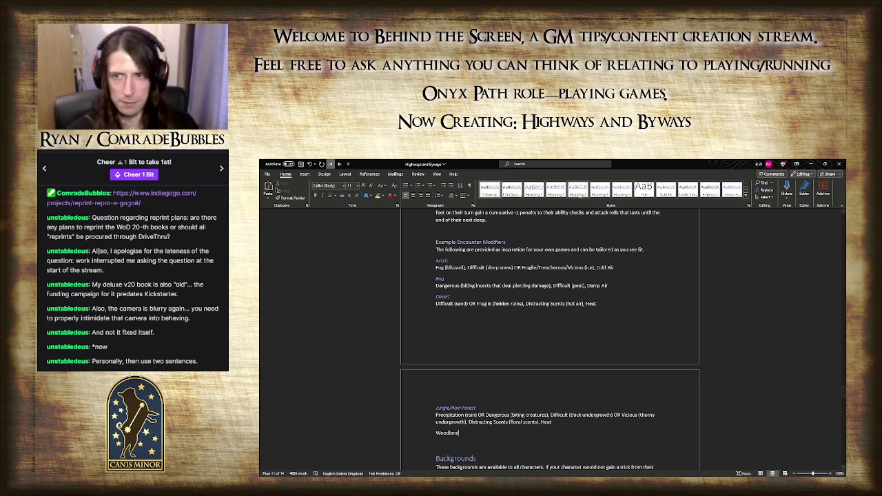
click(600, 190)
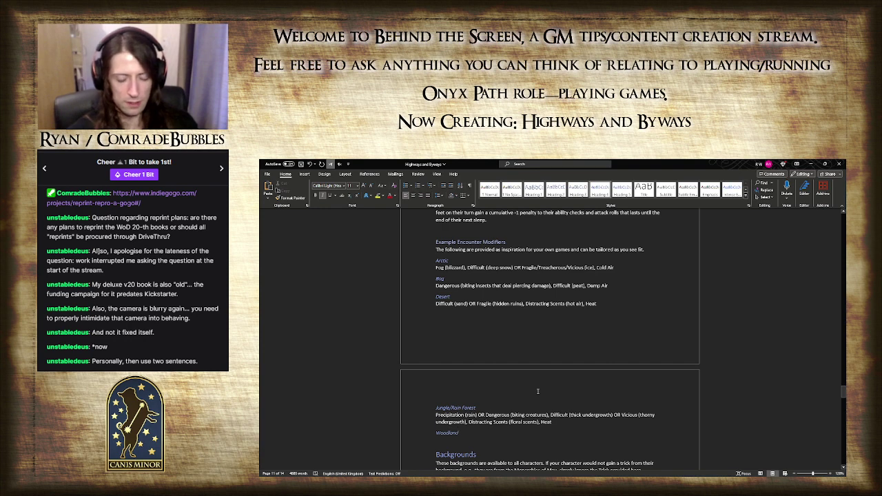
- Insert an "Urban" subheading between the Jungle/Rain Forest entry and Woodland, using the same italic heading style
click(566, 423)
key(Return)
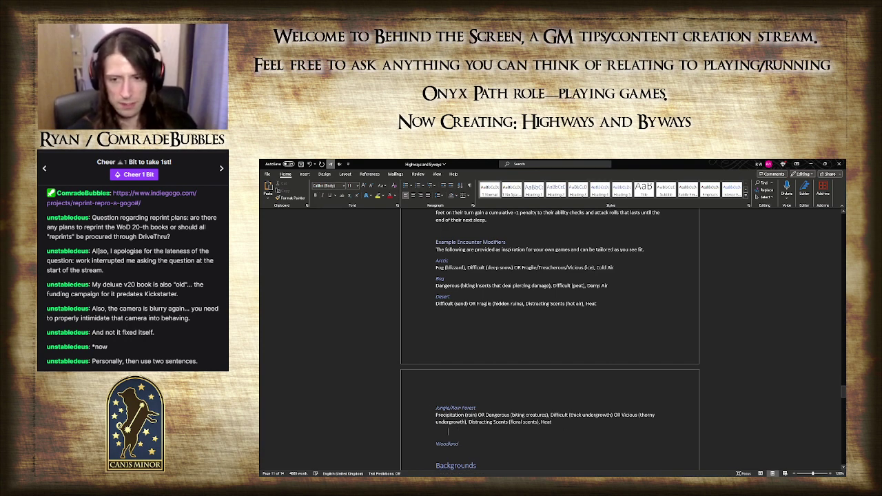
text(Urb)
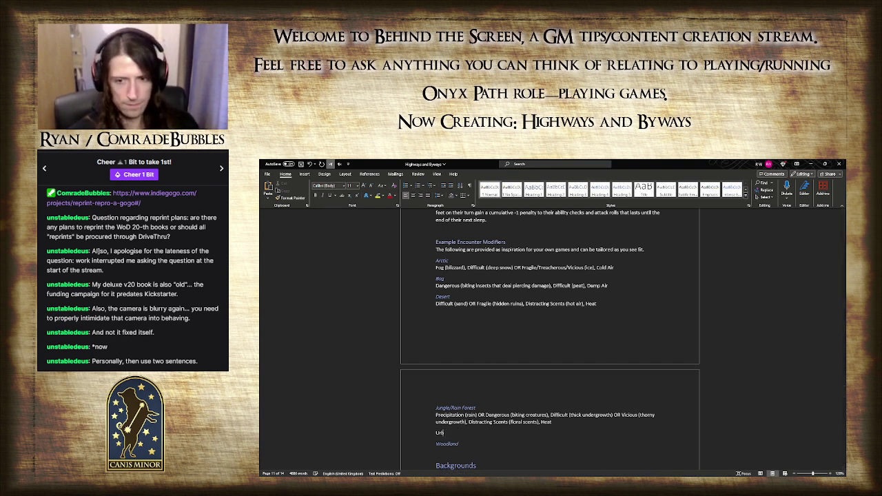
text(an)
click(599, 187)
- Check the weather and terrain modifiers and begin the Urban entry with "Fog (closely-packed buildings),"
scroll(503, 440, up, 15)
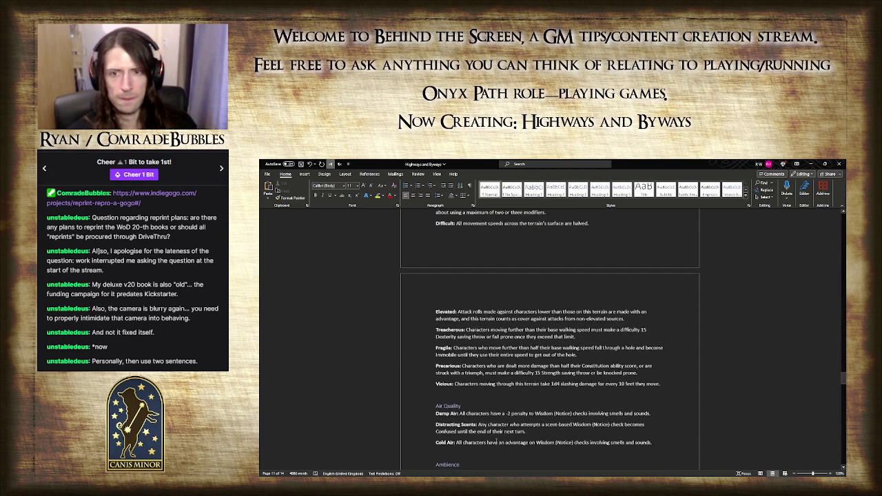
scroll(496, 433, up, 4)
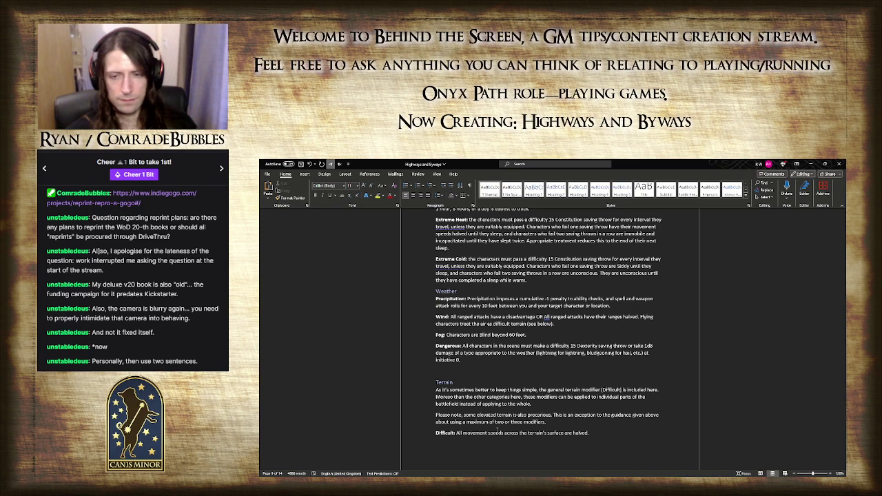
scroll(498, 430, down, 15)
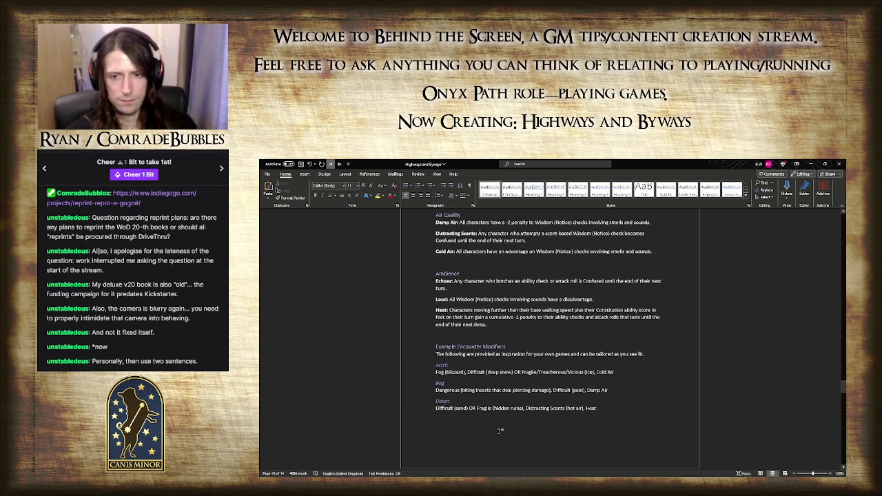
scroll(499, 431, down, 3)
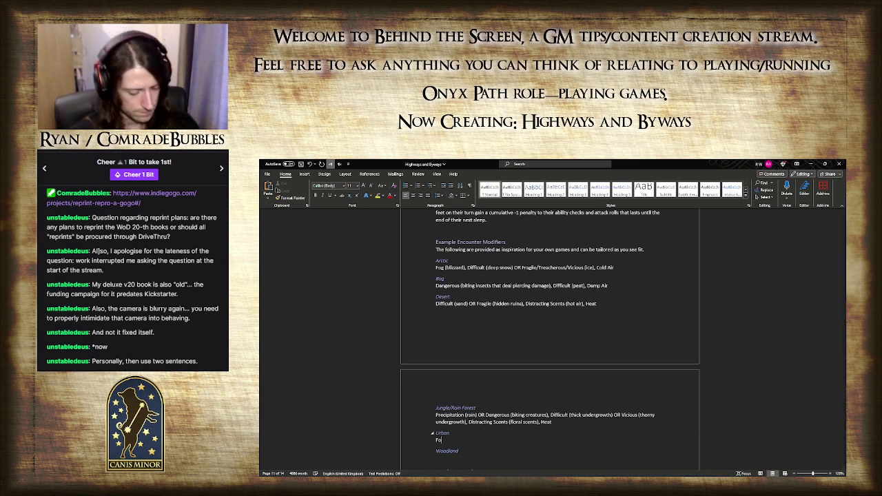
text(()
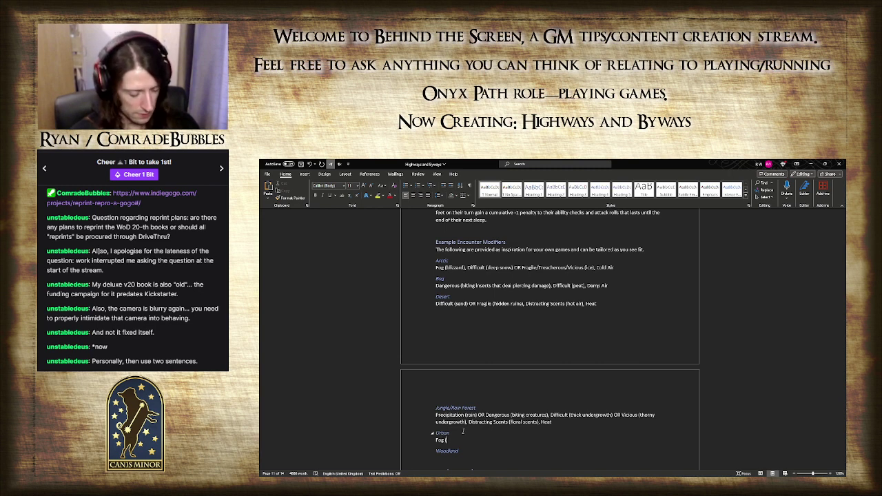
text(closely)
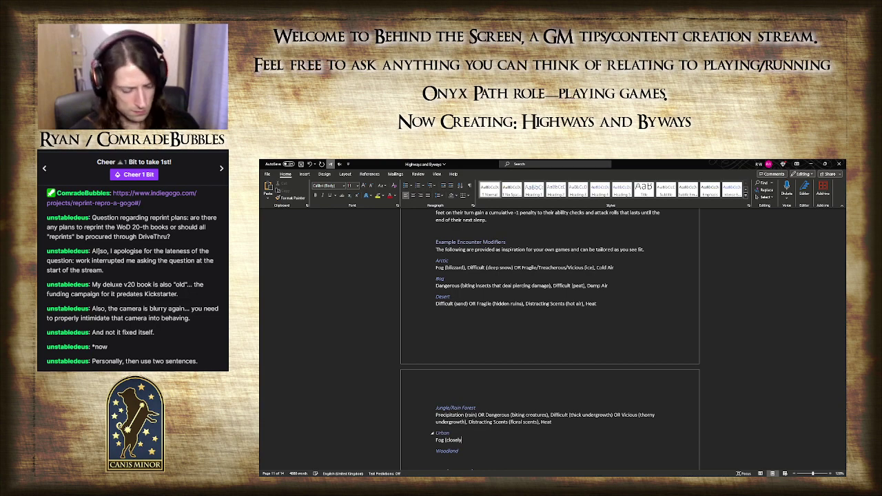
text(-packed buildings),)
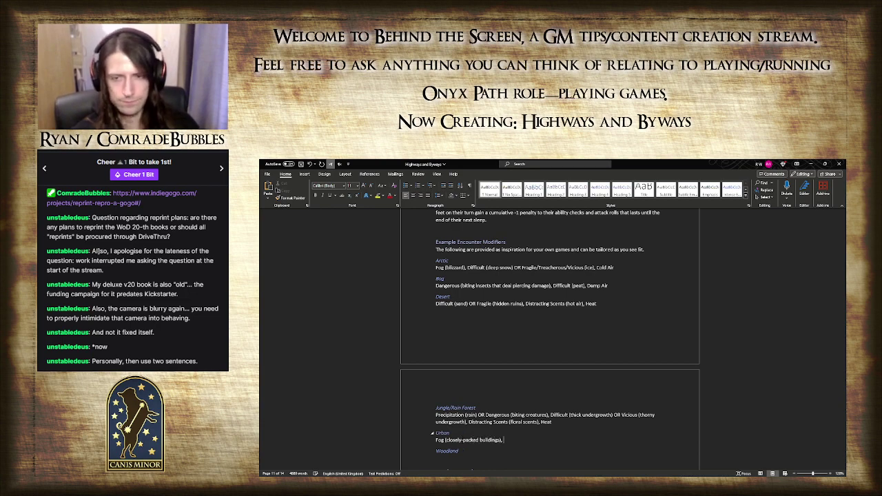
- Consult the terrain and air quality rules and extend the Urban entry with "Damp Air OR Distracting Scents (the smells of the city)"
scroll(465, 426, up, 6)
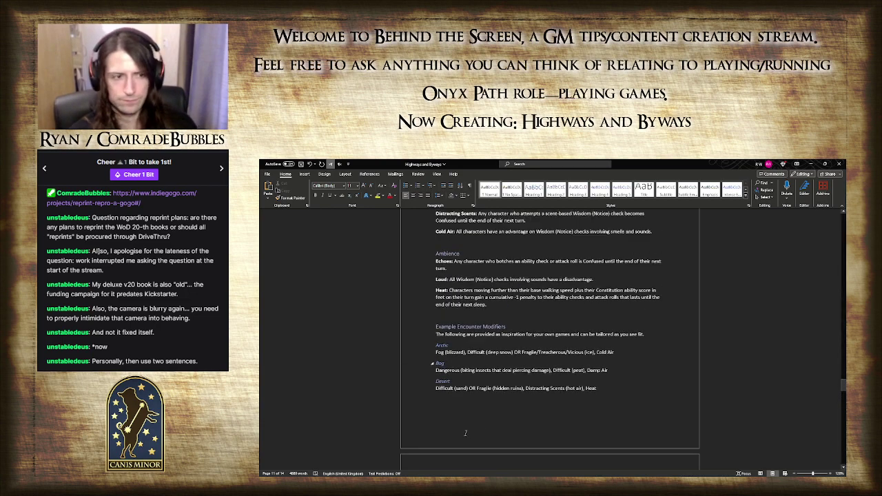
scroll(465, 426, up, 4)
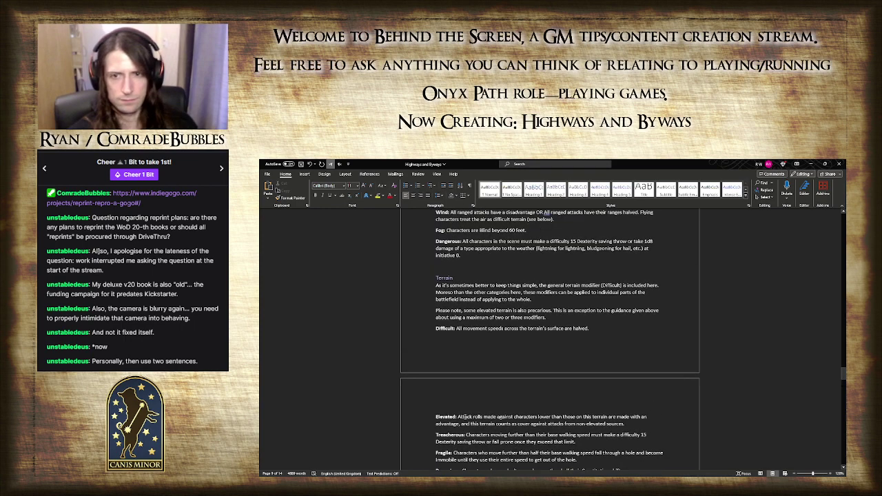
scroll(466, 417, down, 3)
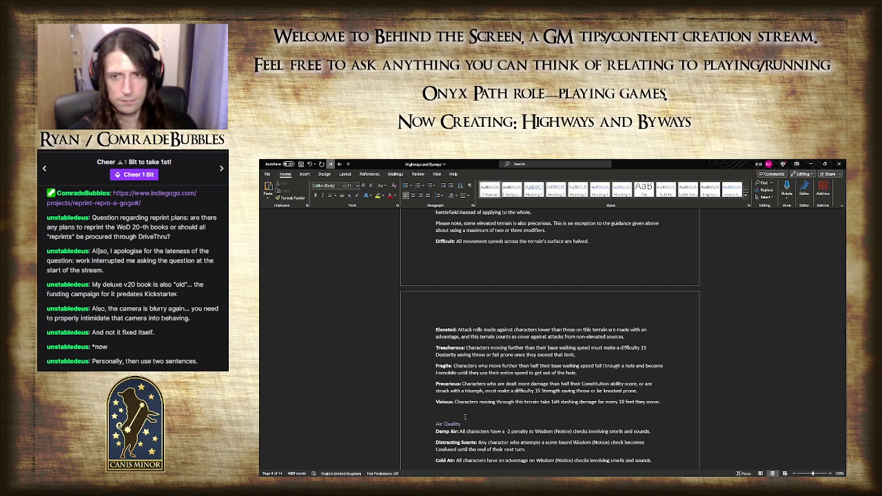
scroll(465, 416, down, 5)
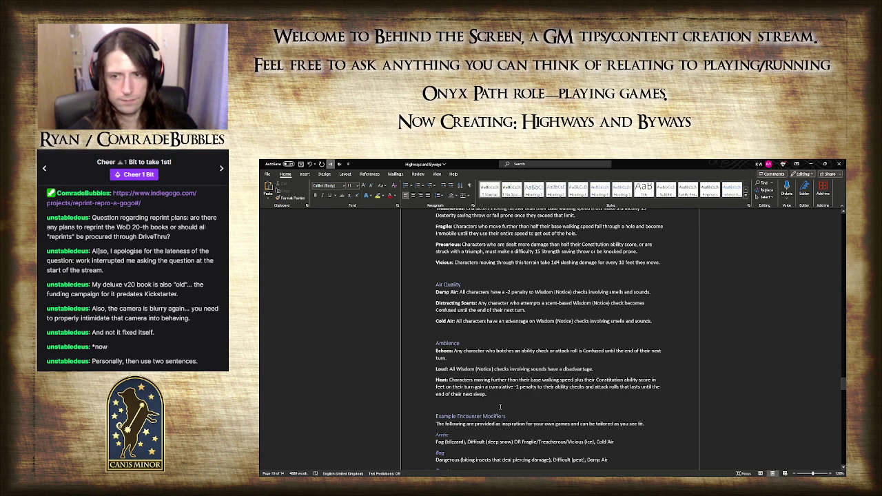
scroll(500, 406, down, 8)
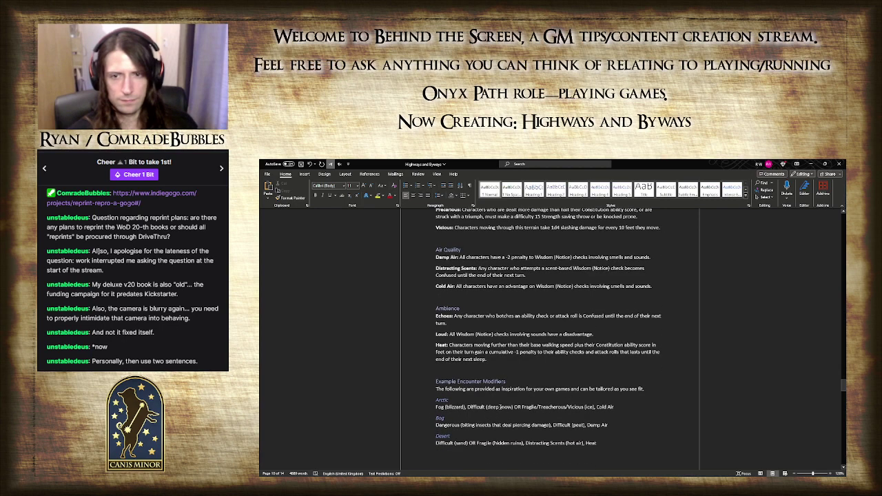
scroll(500, 407, down, 8)
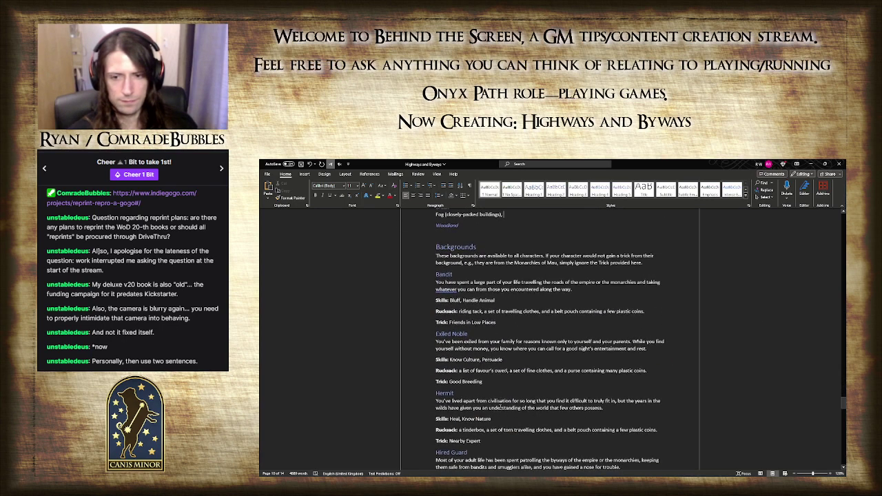
scroll(500, 406, up, 7)
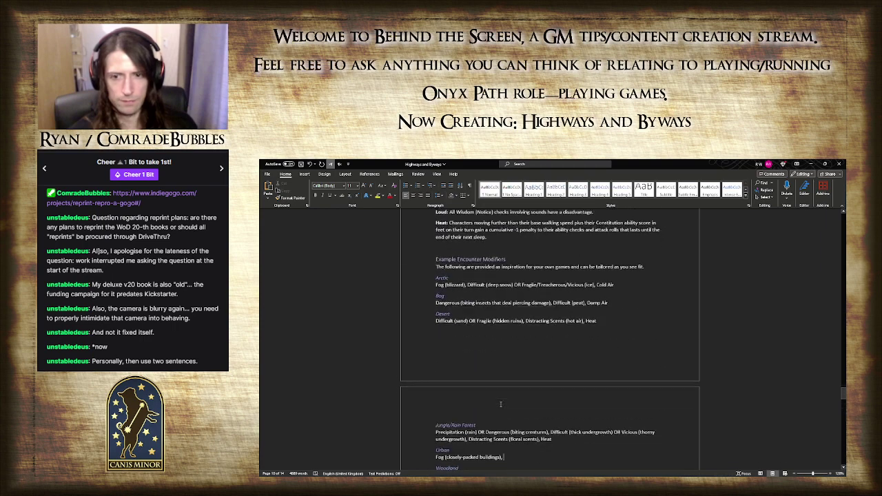
text(amp)
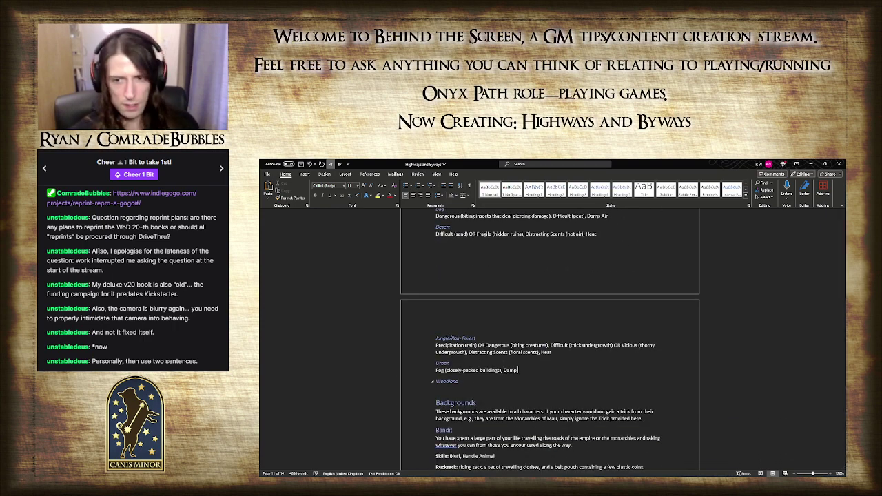
text( Air OR Disc)
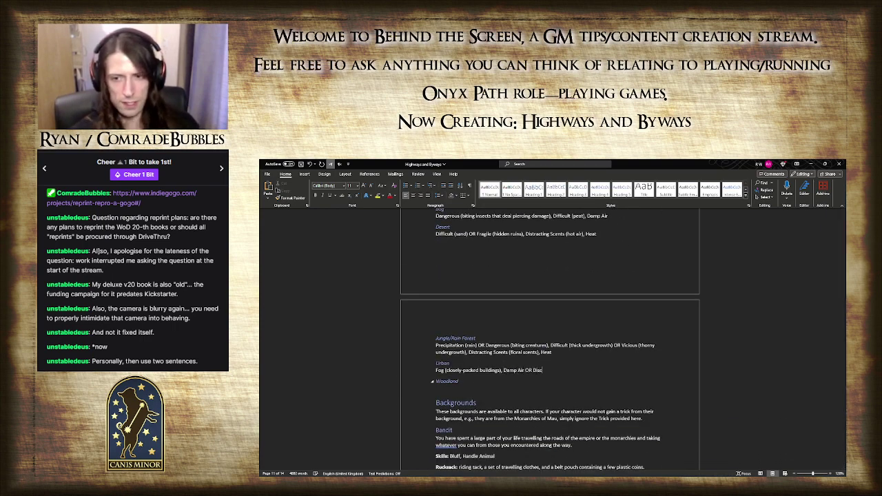
key(BackSpace)
text(tracting Scents)
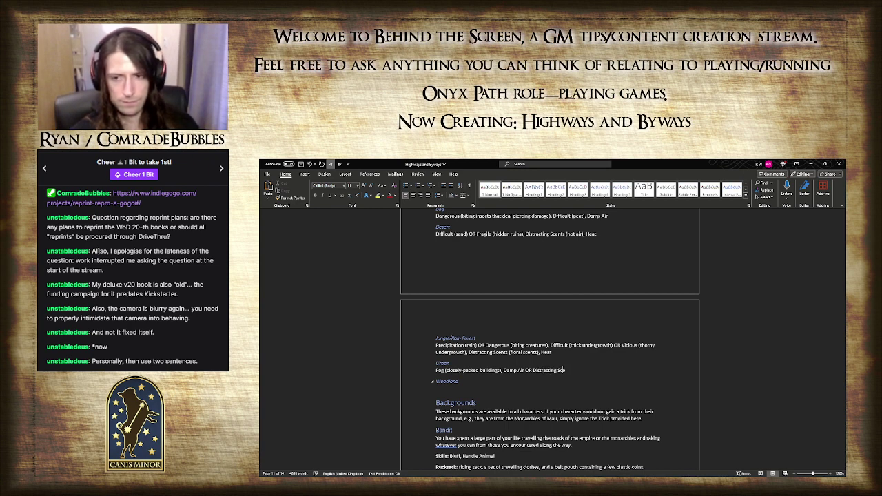
text( (t)
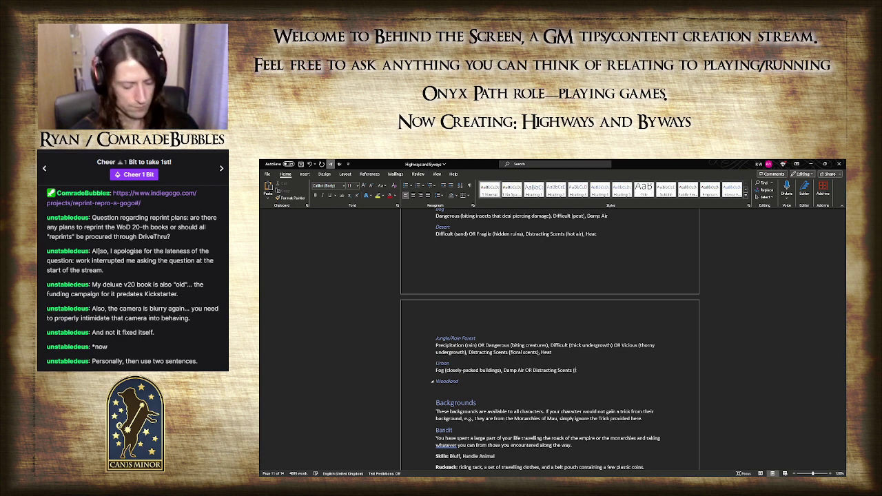
text(he smells of the )
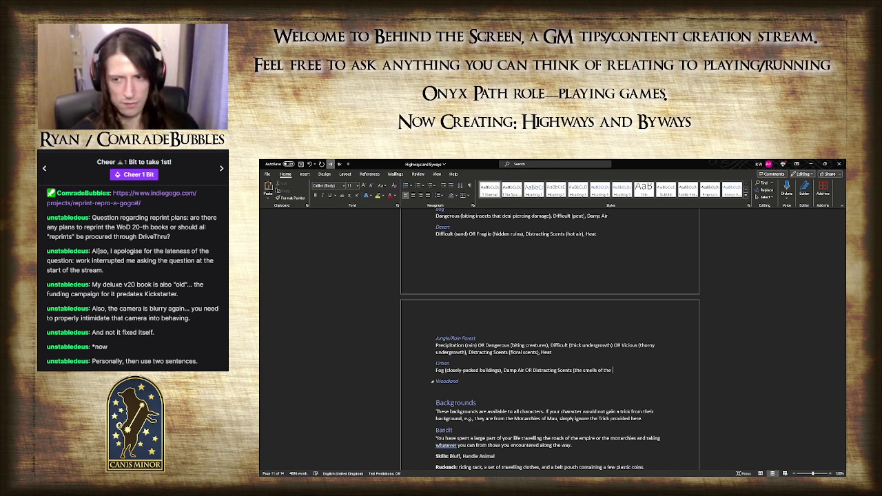
text(city))
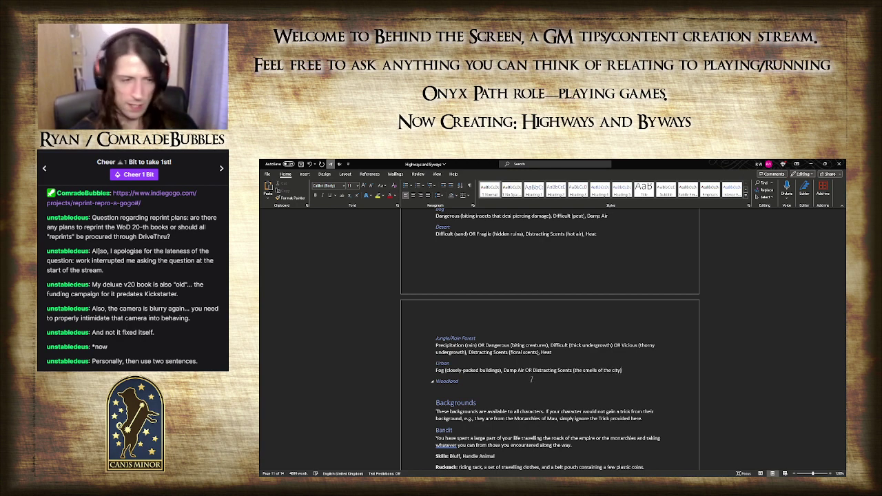
- Check the ambience rules and add ", Loud (nearby crowds)" to the end of the Urban entry
scroll(531, 379, up, 8)
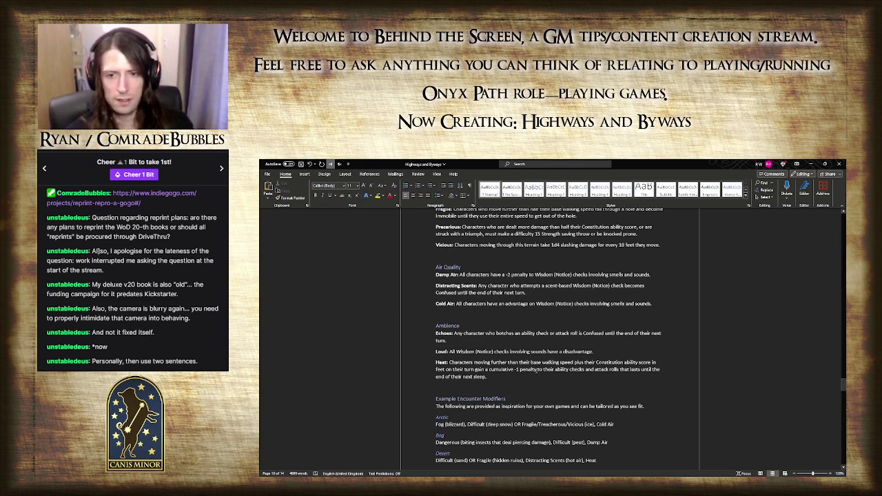
scroll(537, 370, down, 8)
scroll(534, 365, down, 3)
text(, L)
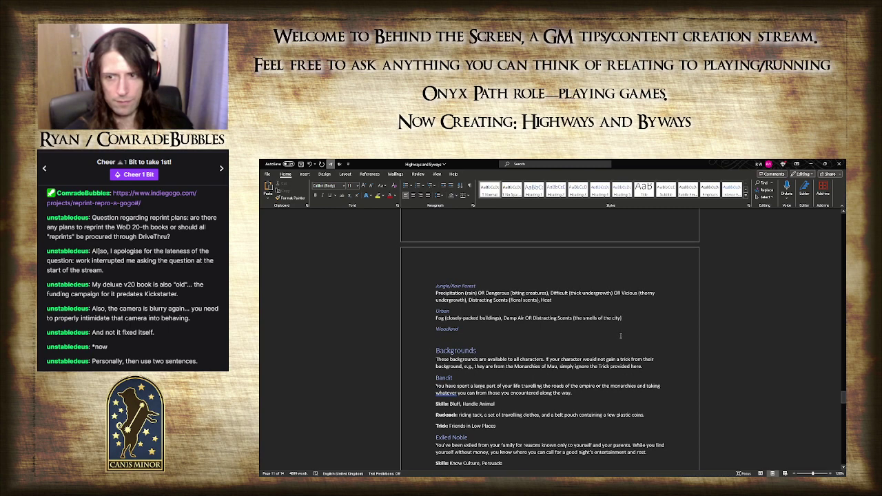
text(oud (nearby crow)
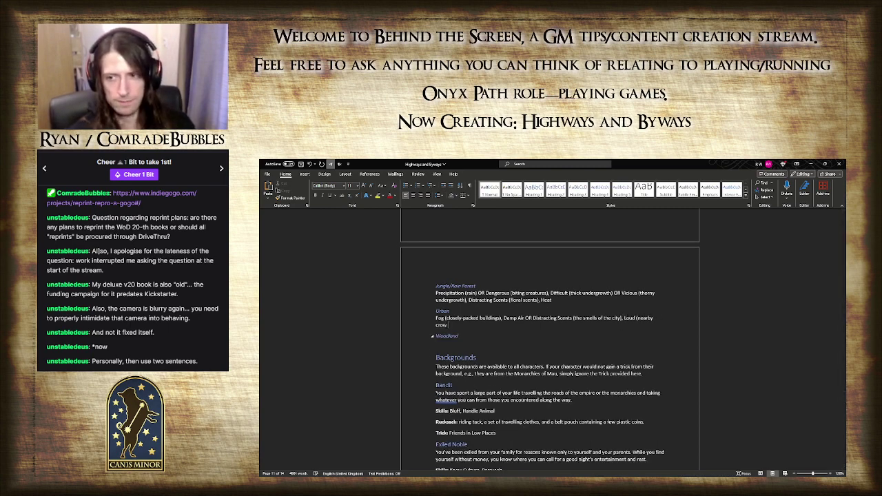
text(ds))
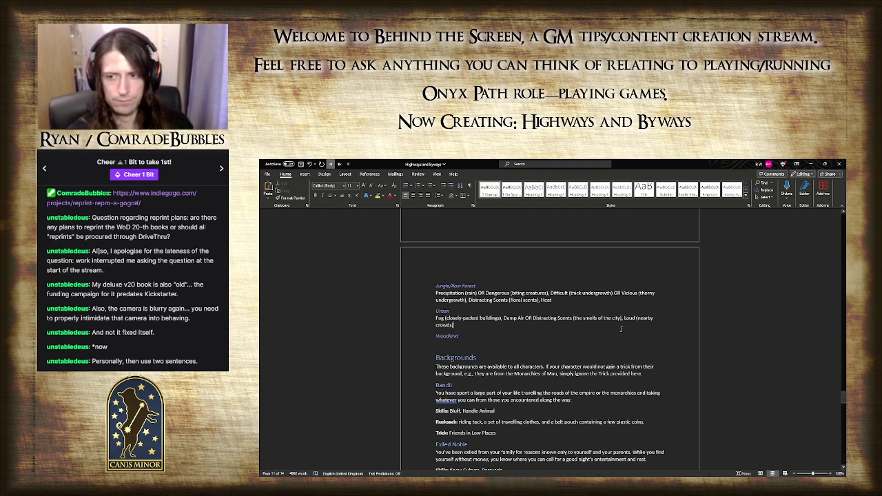
- Insert "Echoes OR" before "Loud (nearby crowds)" in the Urban entry
scroll(620, 335, up, 3)
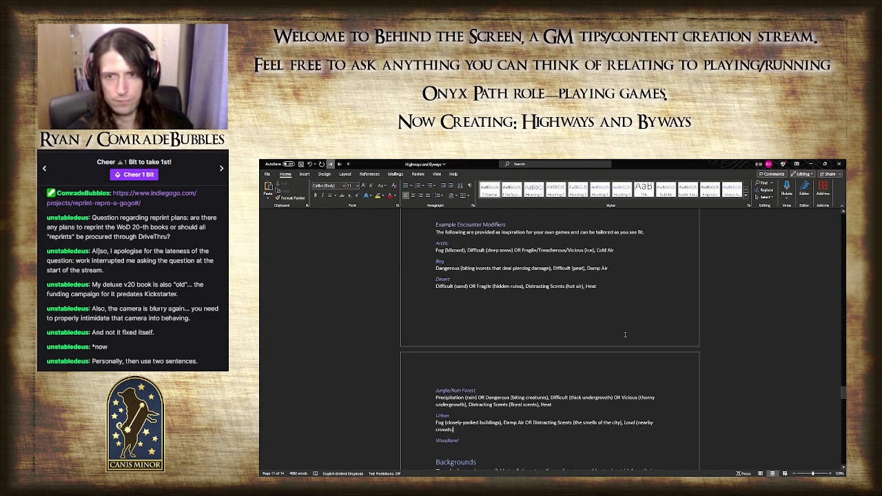
scroll(625, 337, up, 3)
scroll(626, 339, down, 8)
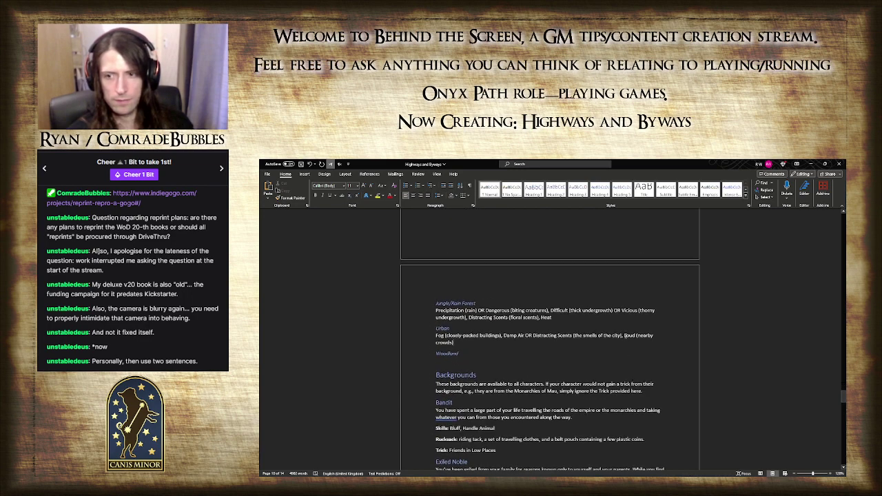
click(625, 336)
text(Echoes)
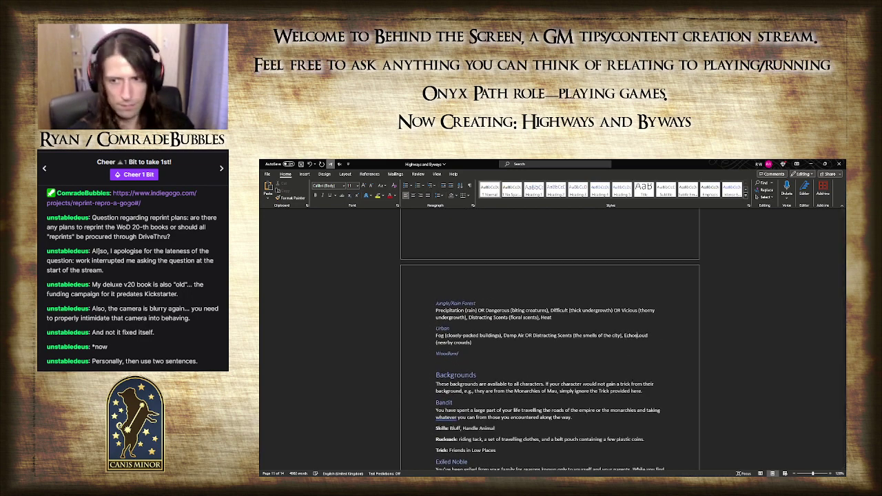
text( OR)
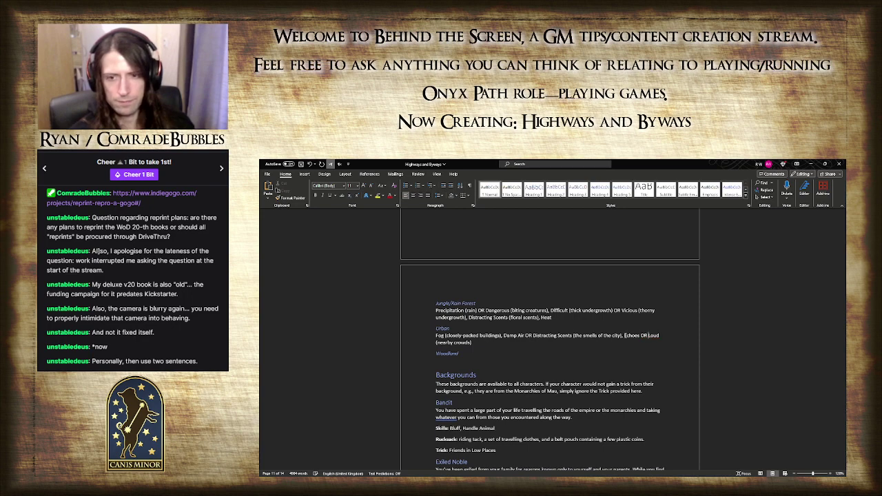
- Check the weather and terrain modifiers and begin the Woodland entry with "Difficult OR Treacherous (thick undergrowth),"
scroll(625, 335, up, 5)
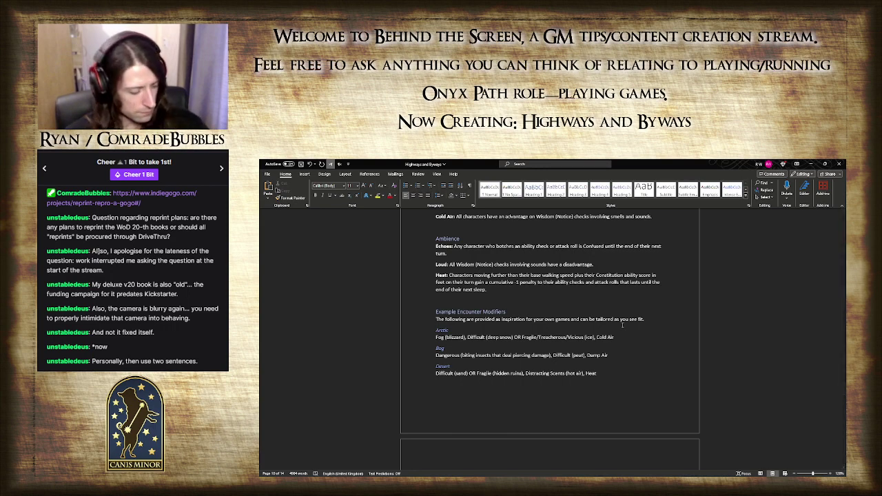
scroll(622, 326, down, 3)
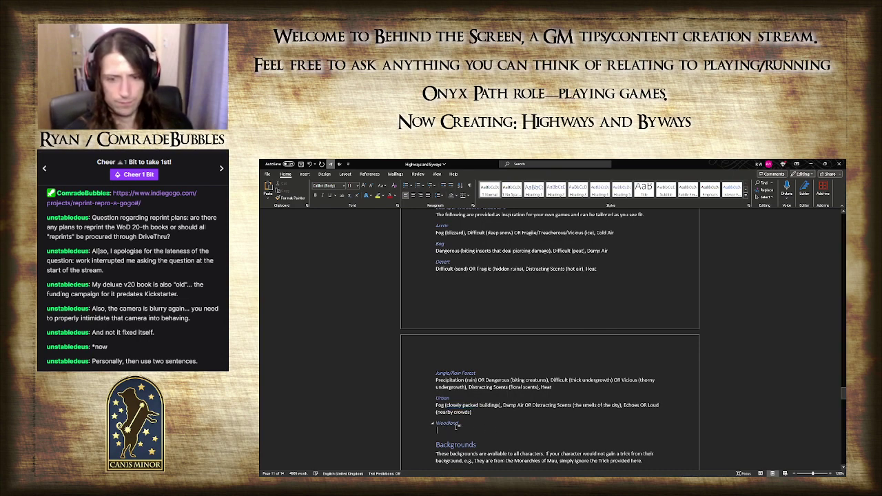
scroll(481, 394, up, 8)
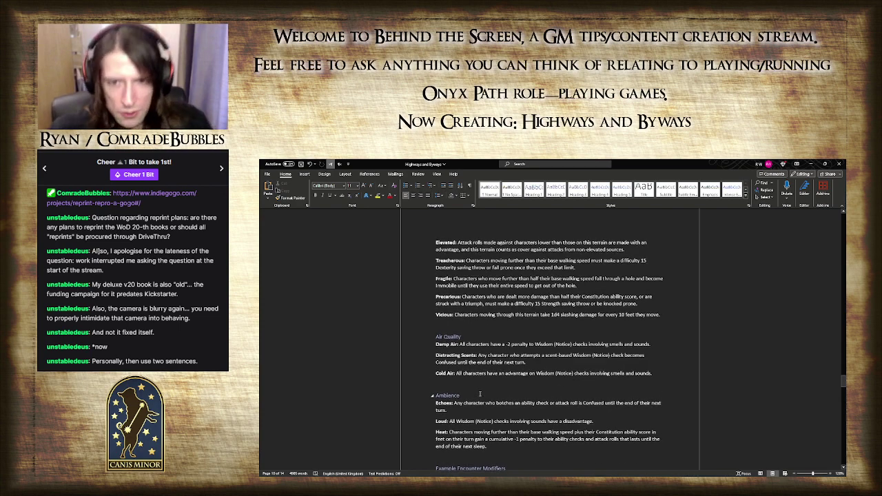
scroll(480, 394, up, 8)
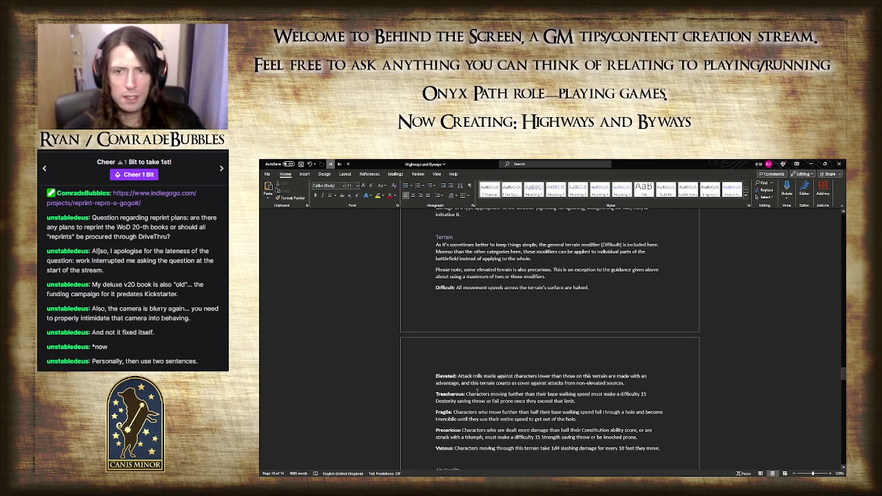
scroll(477, 391, up, 1)
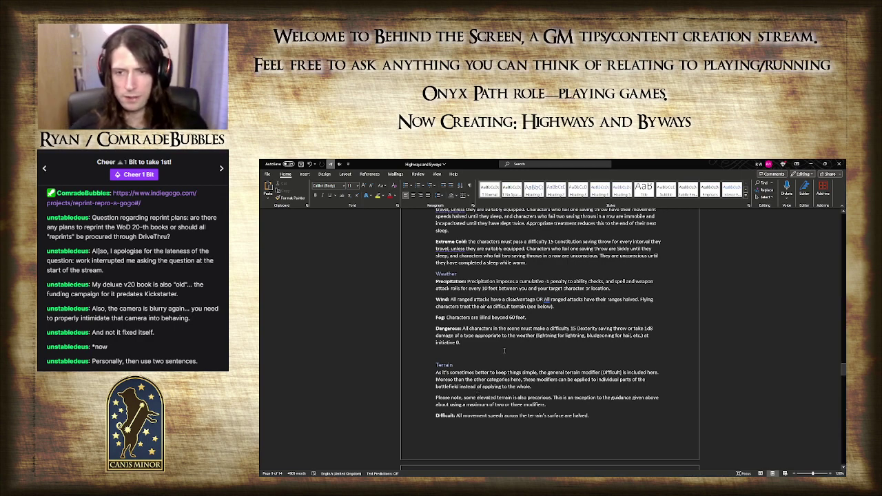
scroll(504, 351, down, 2)
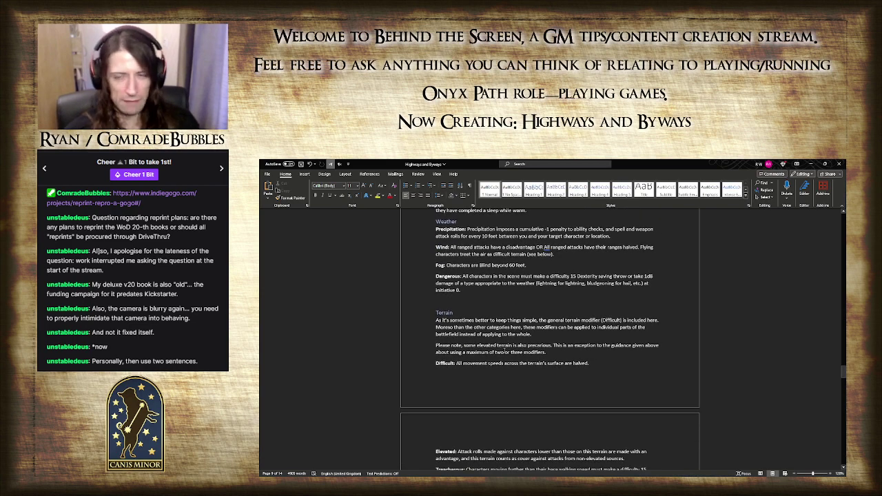
scroll(506, 350, down, 4)
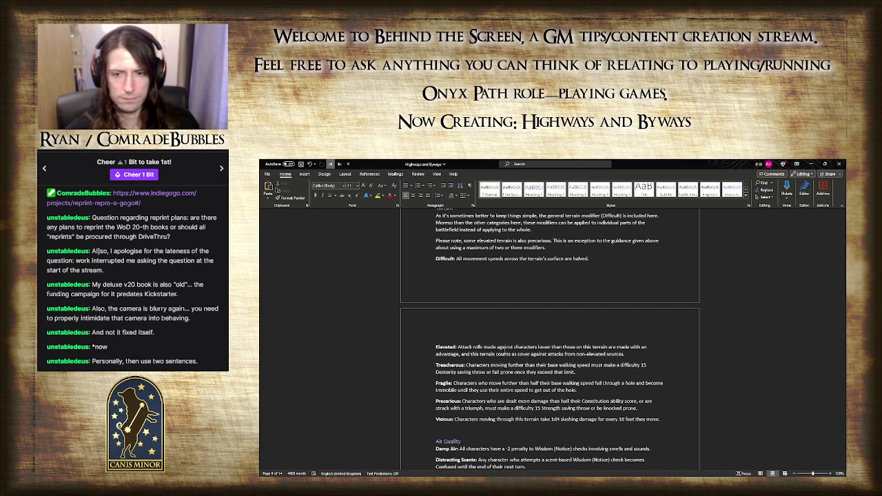
scroll(501, 351, down, 15)
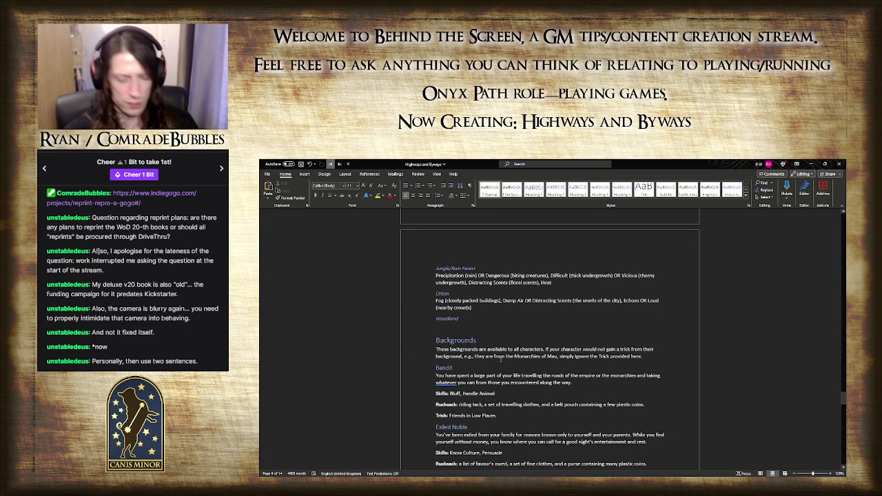
text(Difficult OR Treacherous)
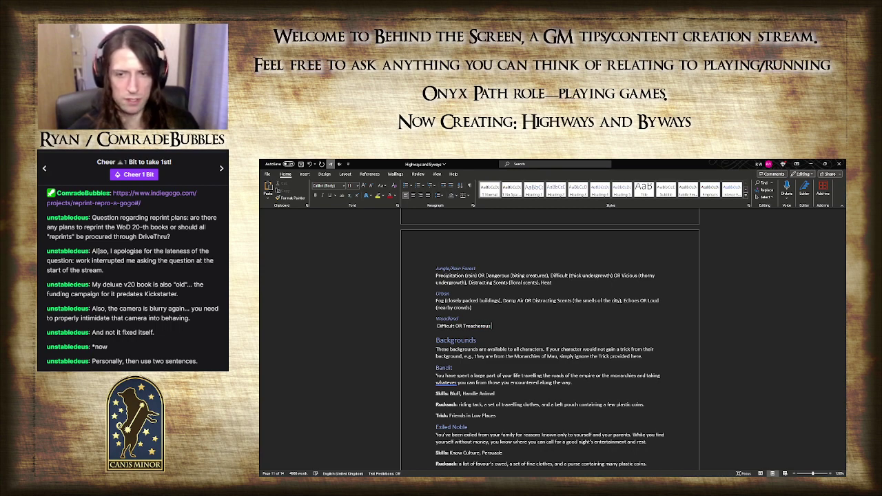
text( ()
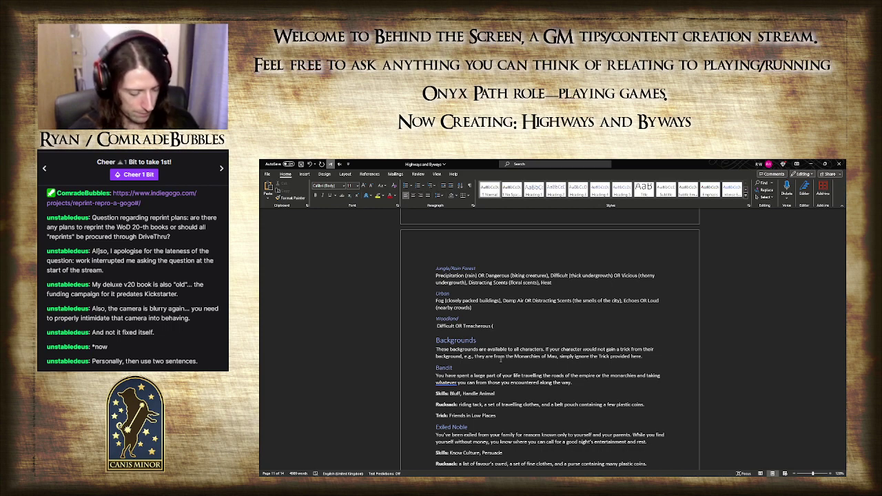
text(thick u)
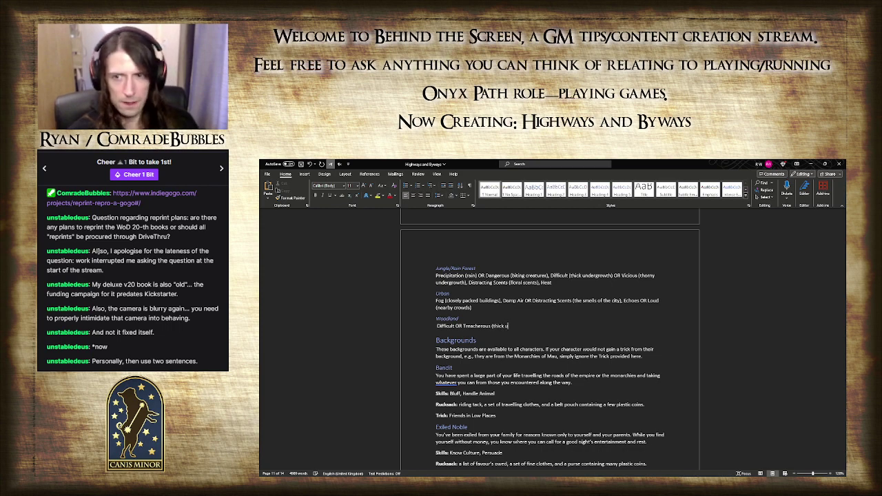
text(ndergr)
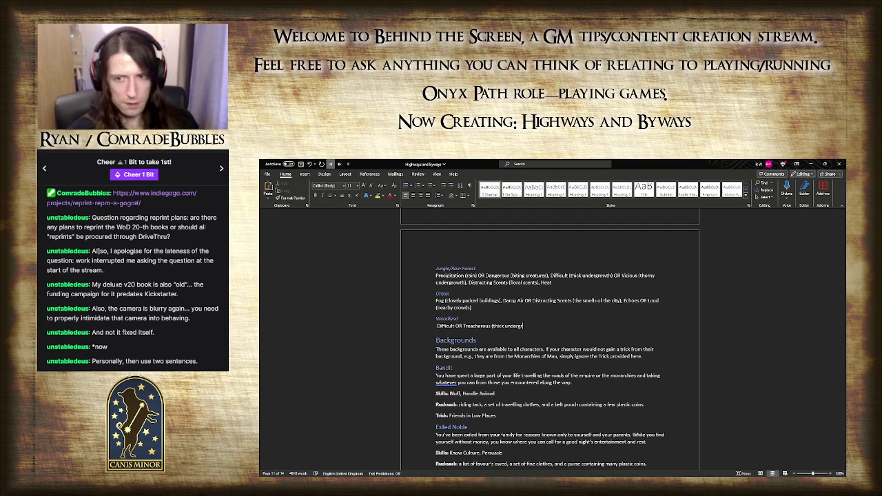
text(owth),)
- Consult the terrain rules and extend the Woodland entry with "Elevated AND Precarious (tree branches)"
scroll(484, 334, up, 6)
scroll(484, 334, up, 3)
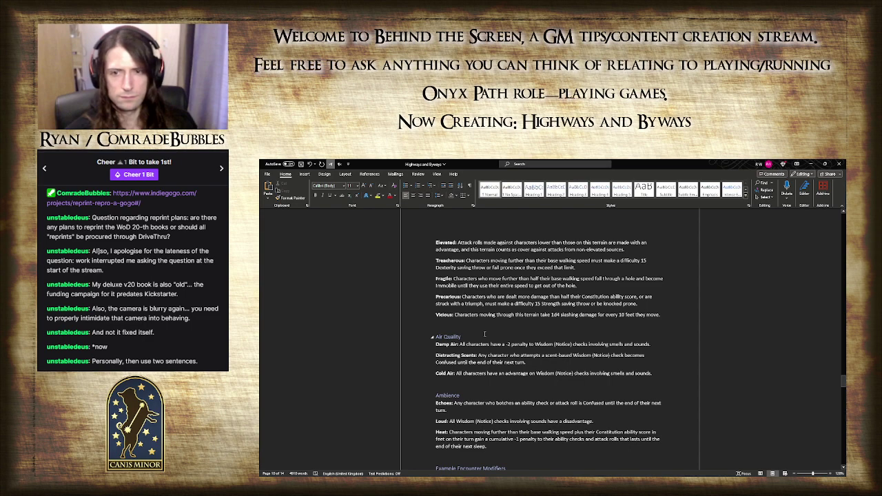
scroll(484, 333, down, 8)
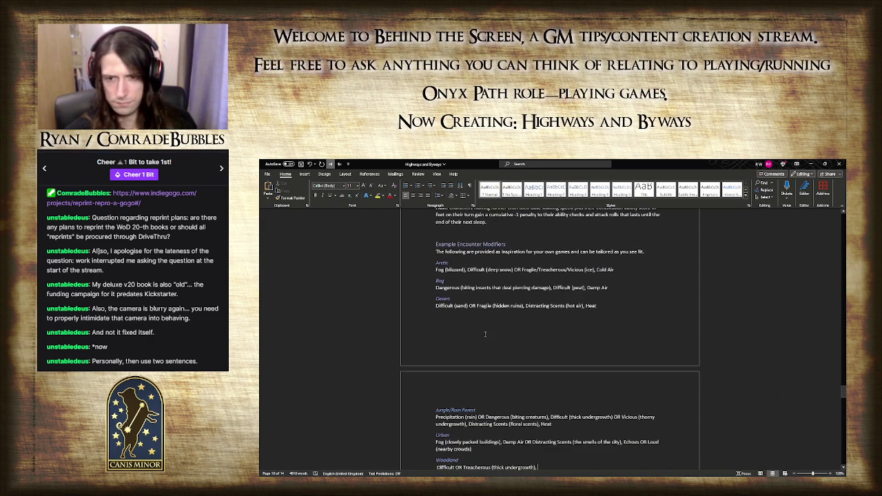
text(Elevated AN)
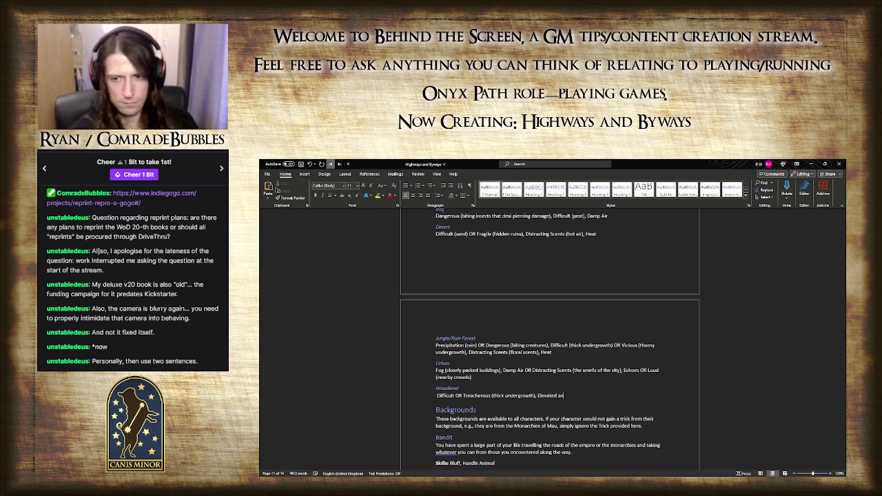
text(D Prec)
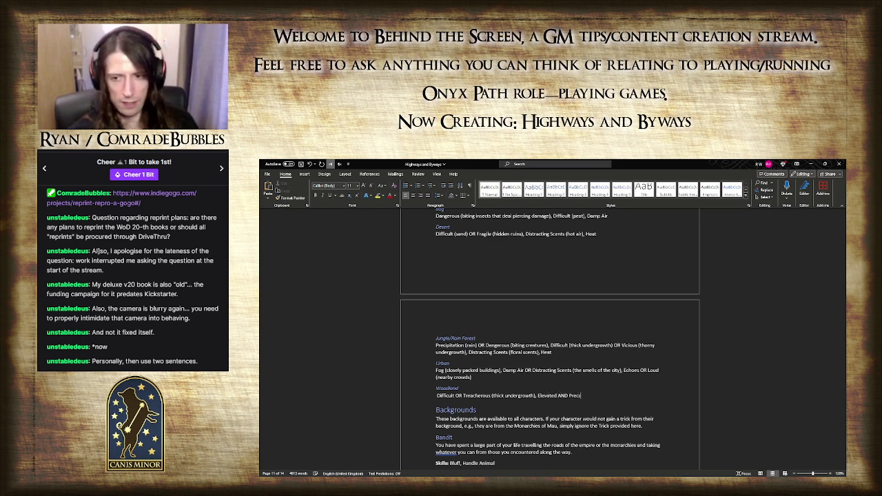
text(arious (t)
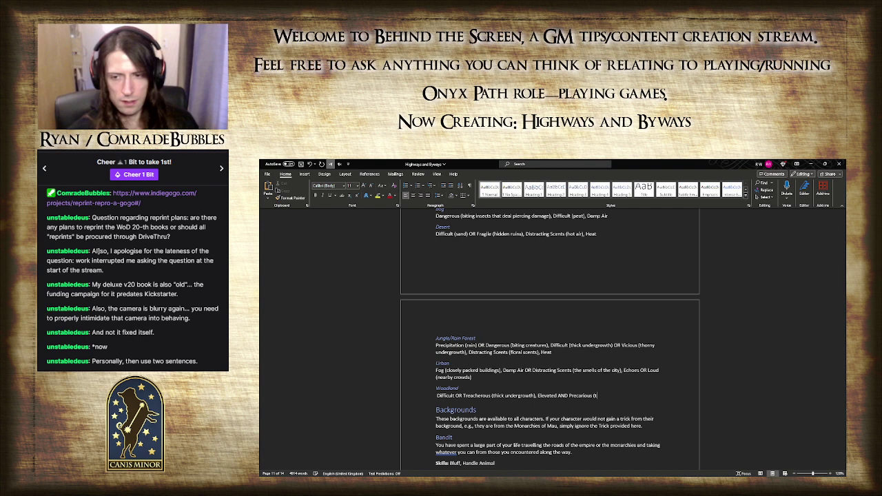
text(ree branches))
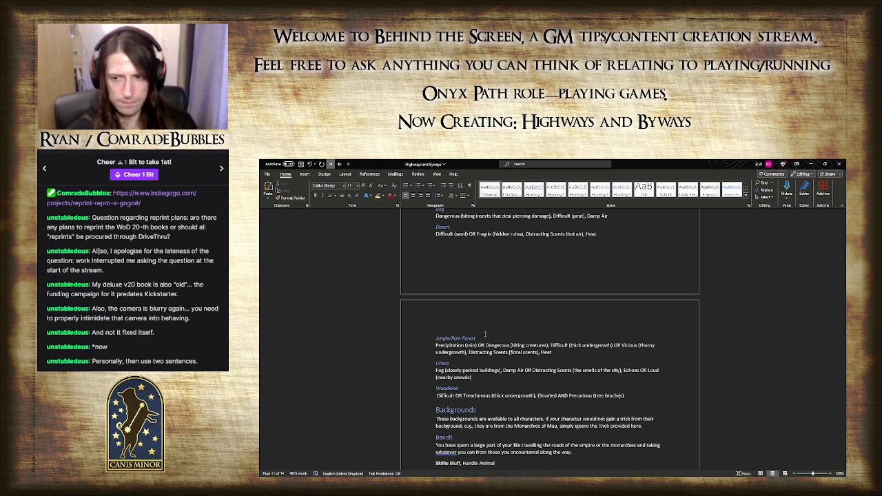
- Check the air quality and ambience rules, then remove the Woodland entry's leading space and add a blank line after it
scroll(485, 334, up, 10)
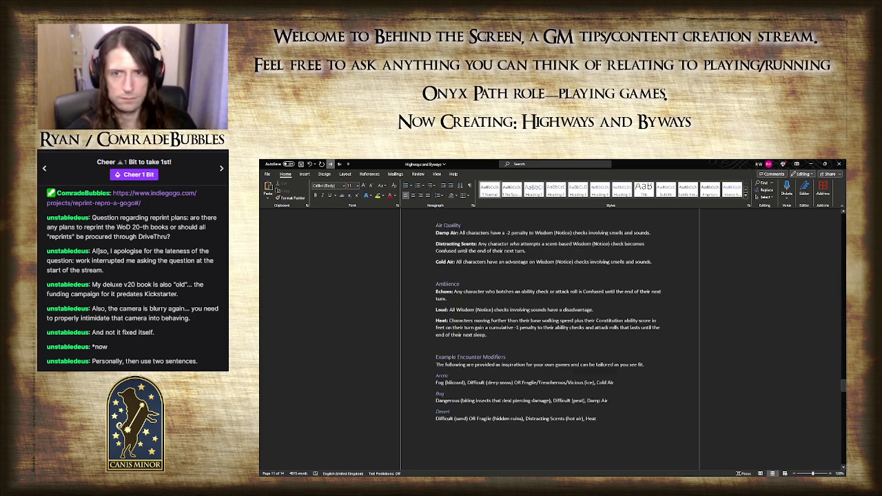
scroll(485, 334, down, 1)
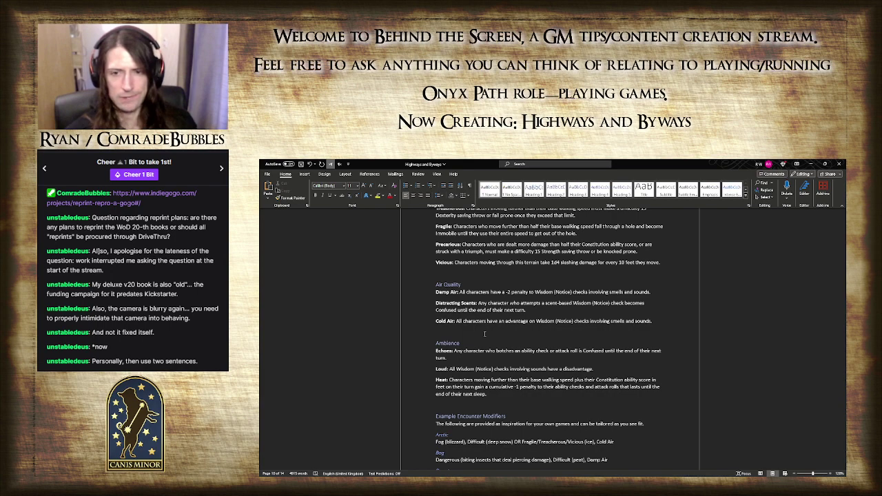
scroll(485, 334, down, 2)
scroll(484, 334, up, 2)
scroll(484, 333, down, 5)
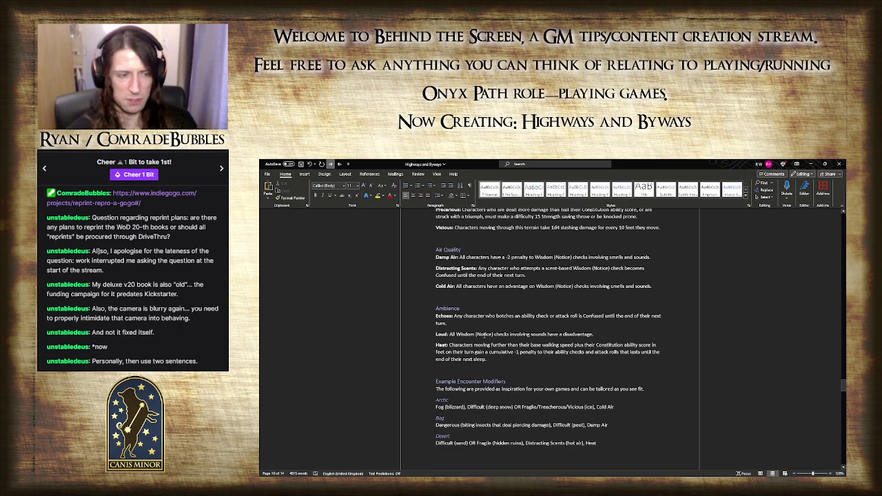
scroll(484, 333, down, 3)
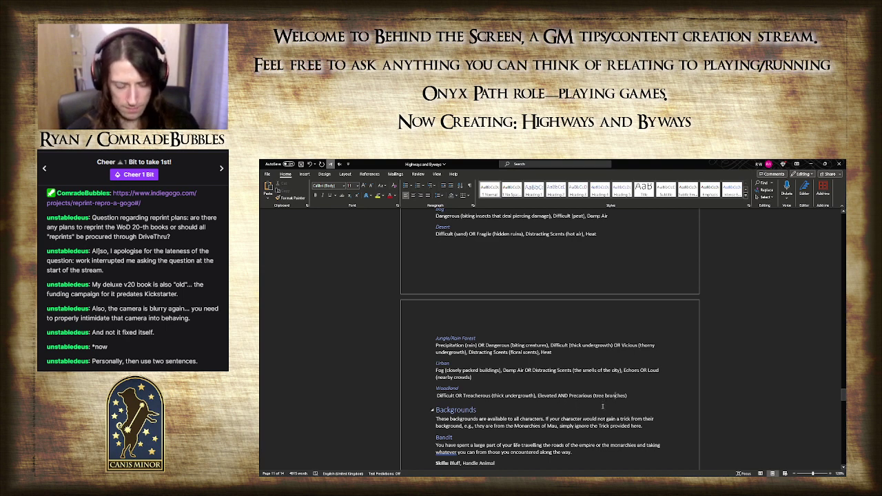
click(628, 396)
key(Return)
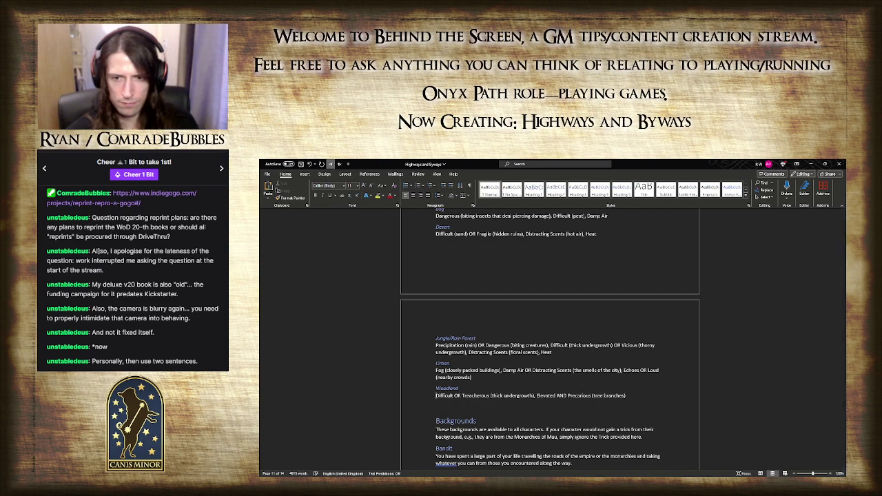
- Review the terrain, air quality and ambience rules against the example encounter modifiers for each environment
scroll(572, 408, up, 6)
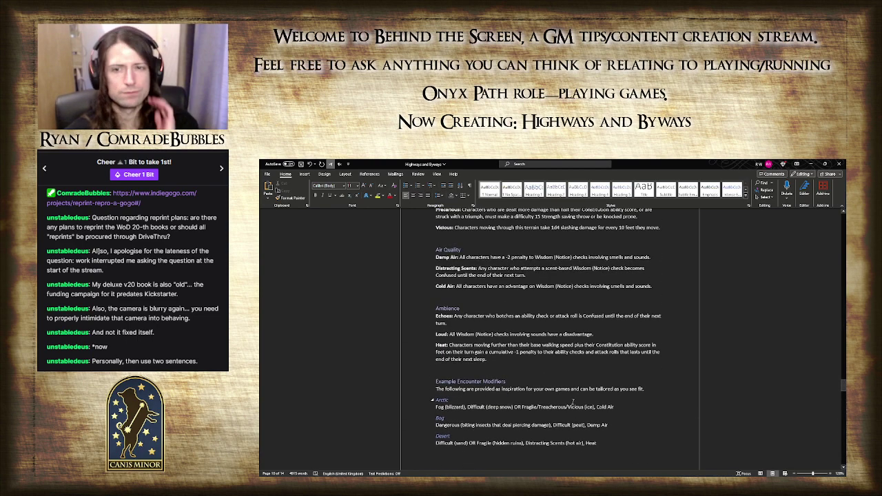
scroll(572, 401, down, 3)
scroll(572, 396, up, 8)
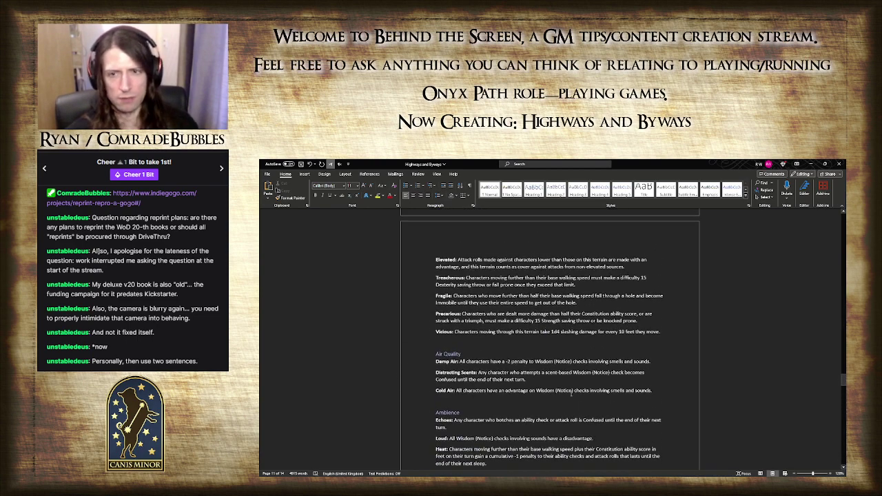
scroll(571, 391, down, 12)
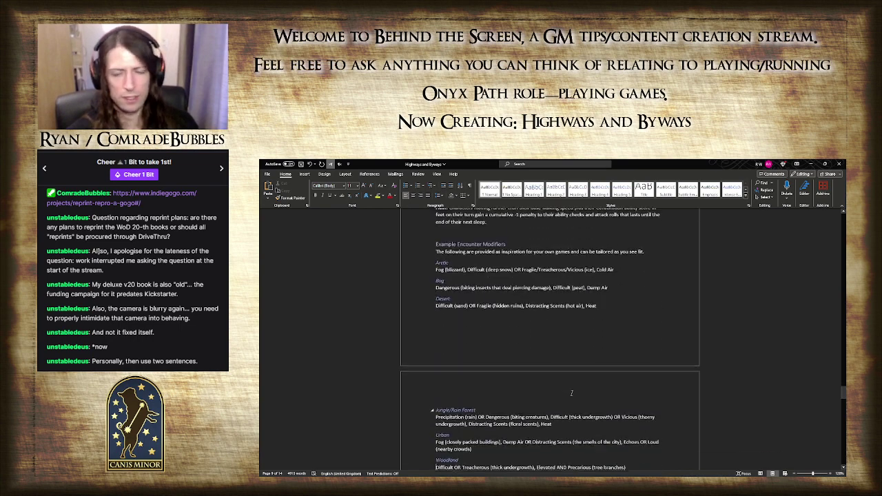
scroll(571, 394, up, 2)
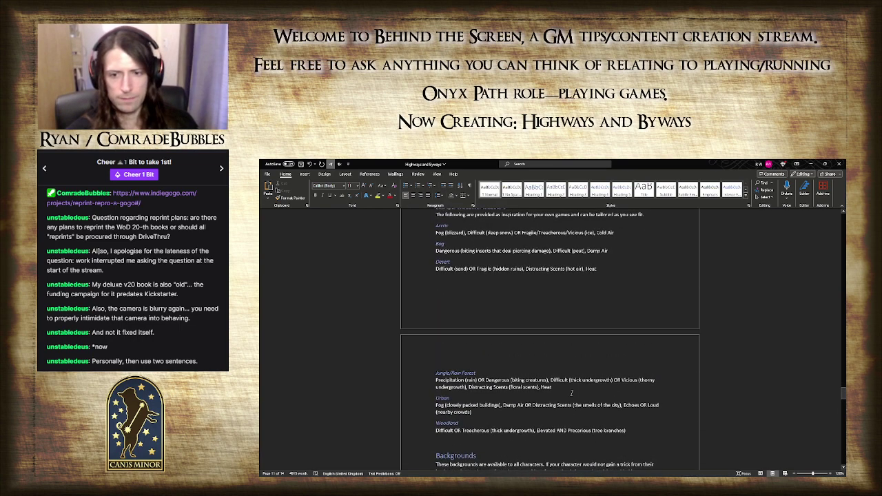
scroll(571, 393, up, 5)
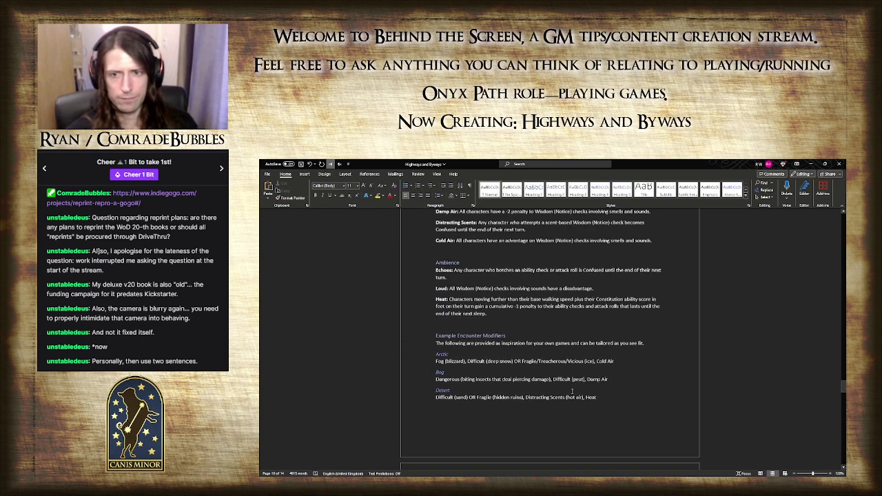
scroll(572, 391, up, 2)
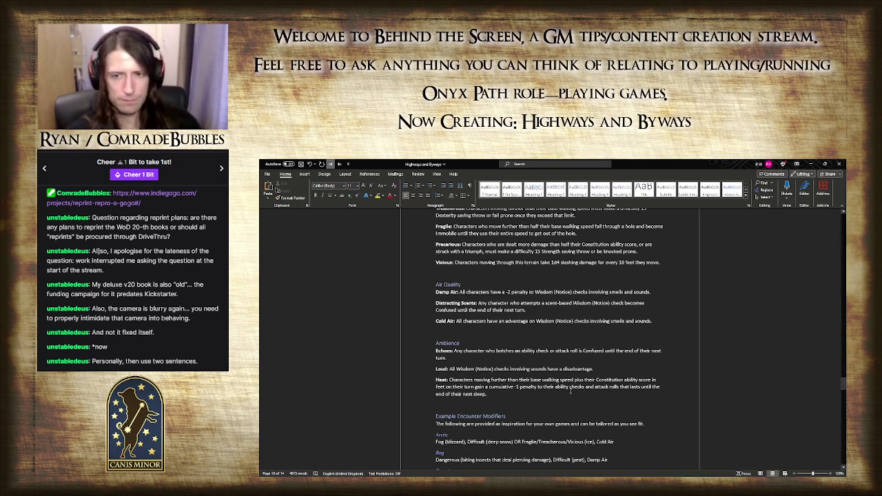
scroll(571, 390, down, 7)
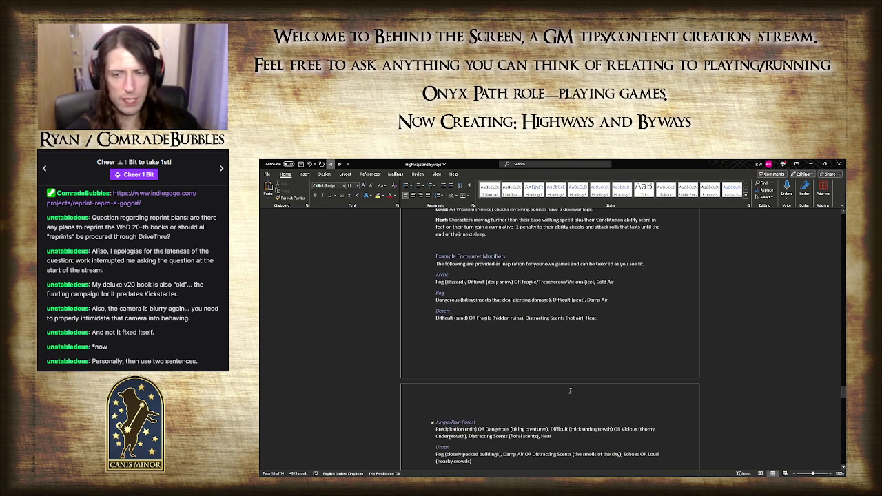
scroll(571, 391, up, 2)
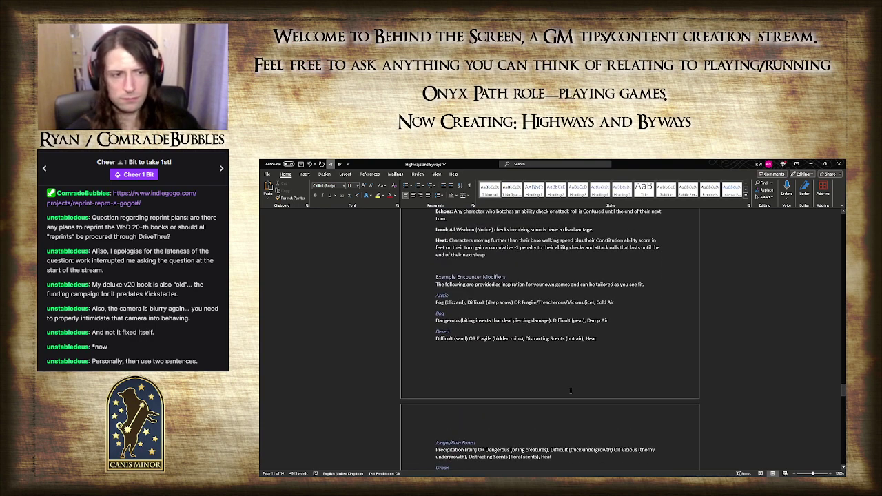
- Rewrite the Environment and Weather Modifiers opening paragraph after "groupings of" as "effect, but each can be applied to a wide variety of in-game sources"
scroll(571, 390, up, 12)
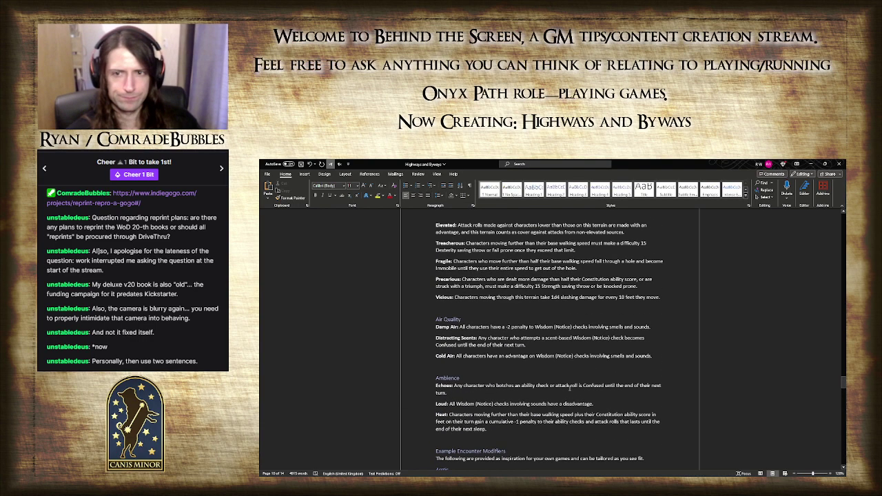
scroll(573, 381, up, 7)
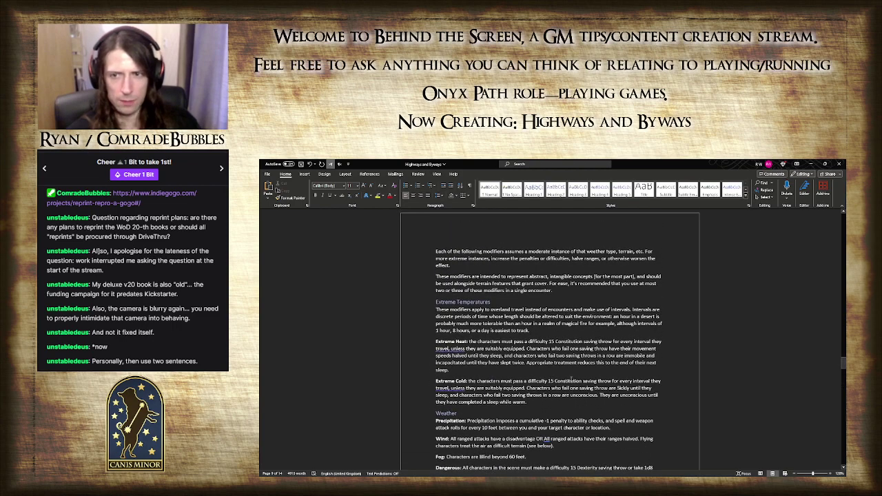
scroll(571, 378, up, 5)
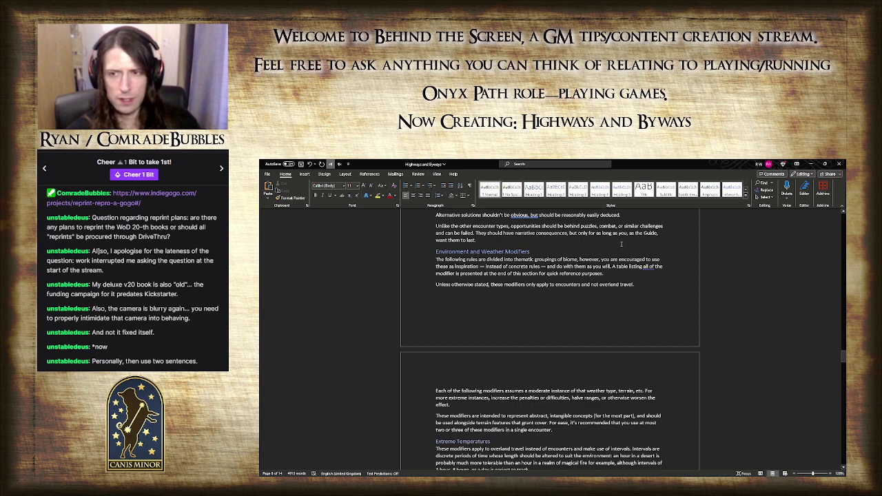
drag(621, 279, 563, 259)
text(effect)
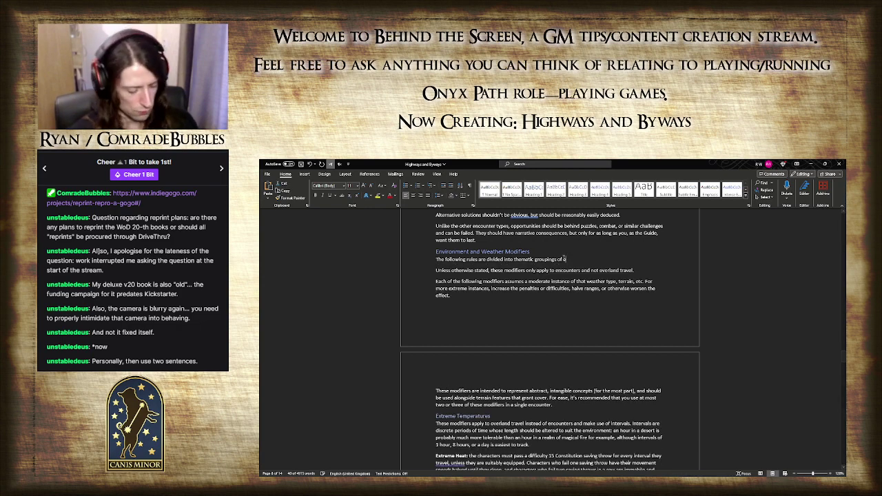
text(, but each can be)
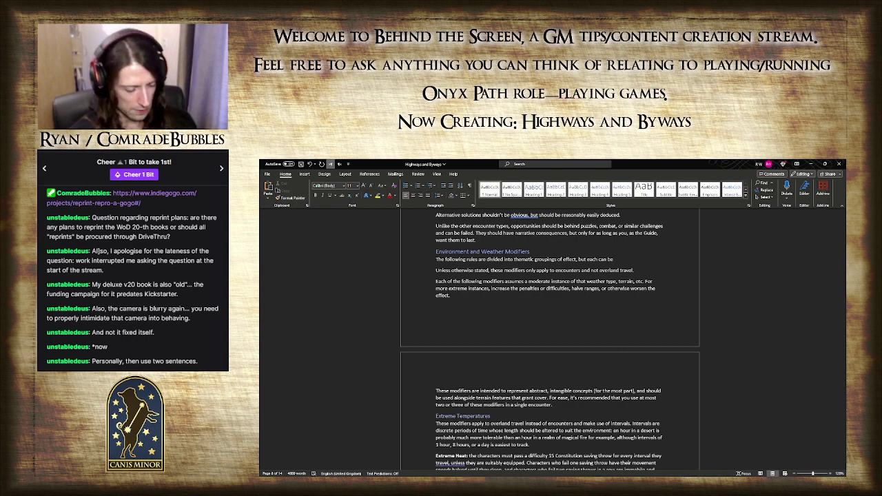
text( appl)
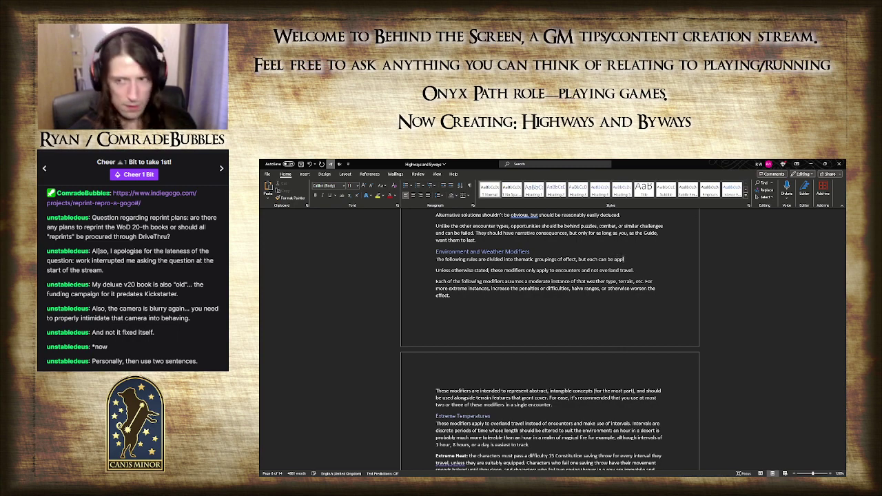
text(ied to a wide va)
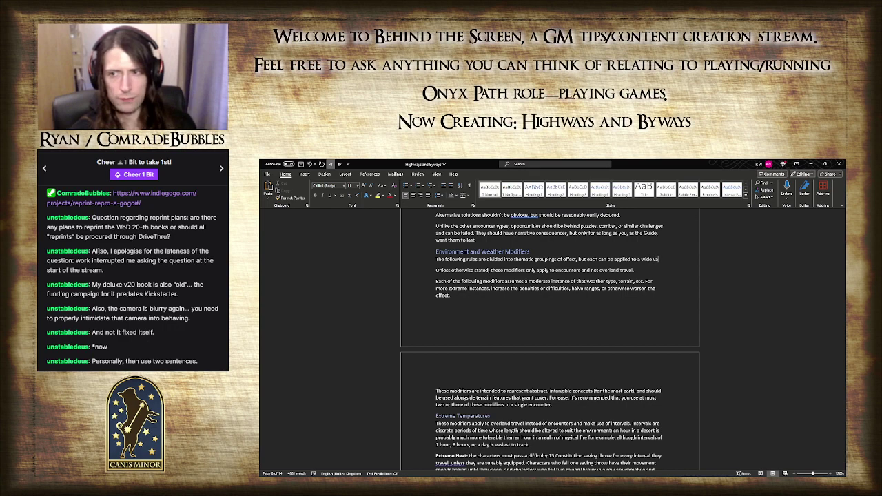
text(riety of lin)
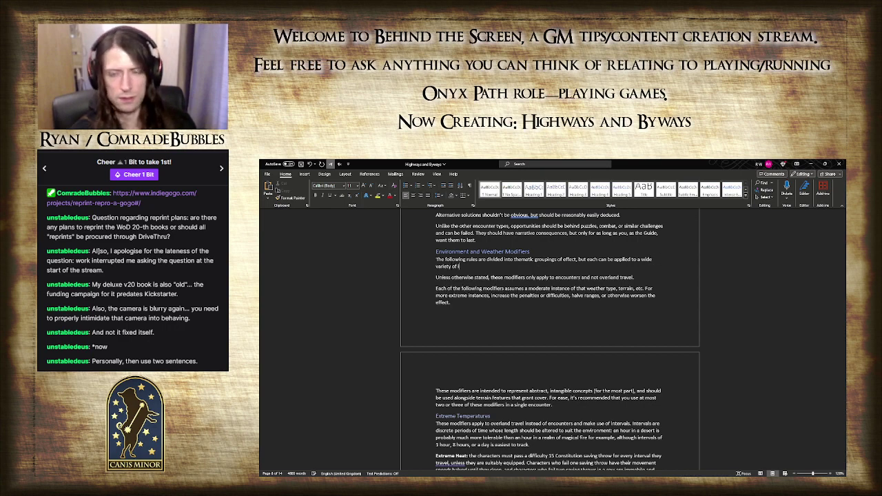
text(game sources)
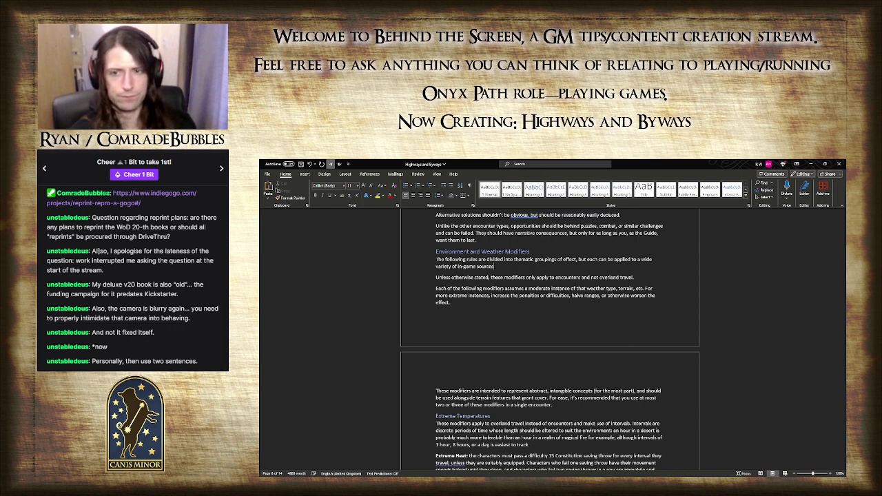
- Finish the opening paragraph with ". A list of example encounter biomes with suggested rules can be found at the end of this section."
text(. A list)
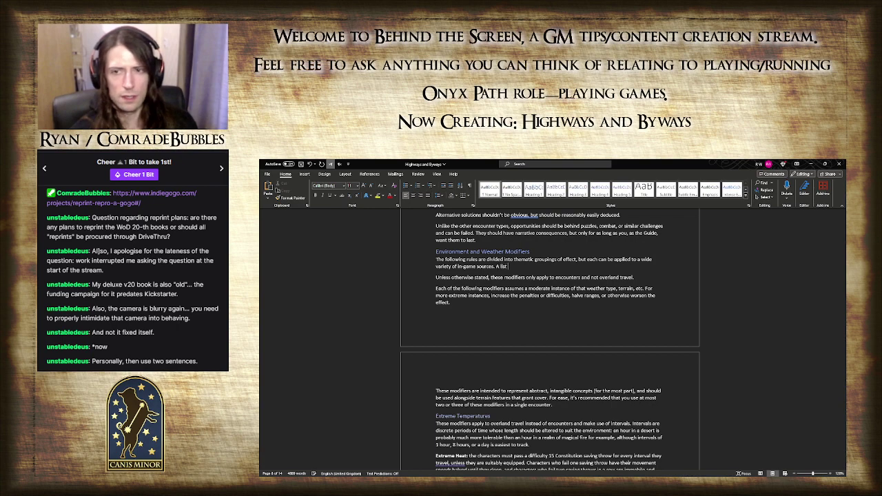
text( of example )
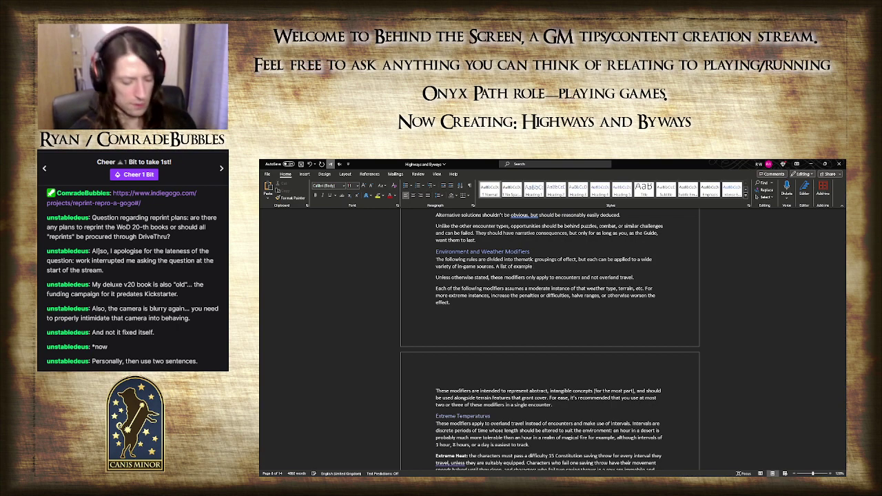
text(encounter bi)
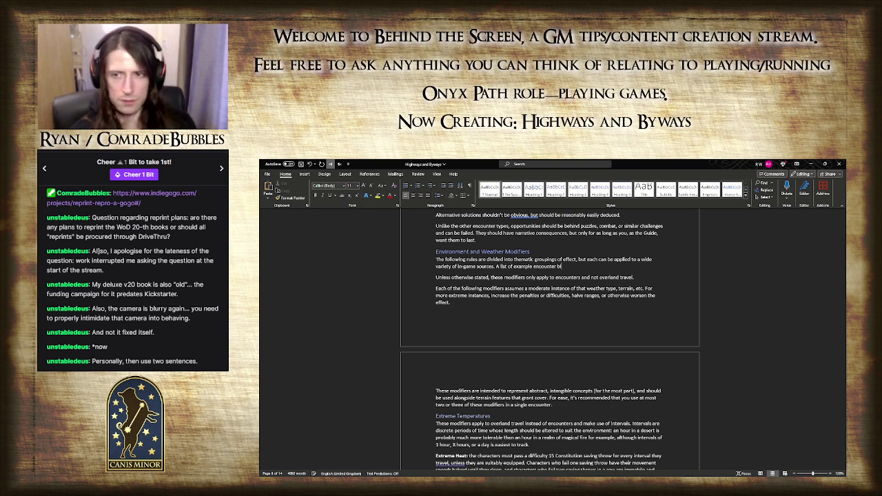
text(omes with suggest)
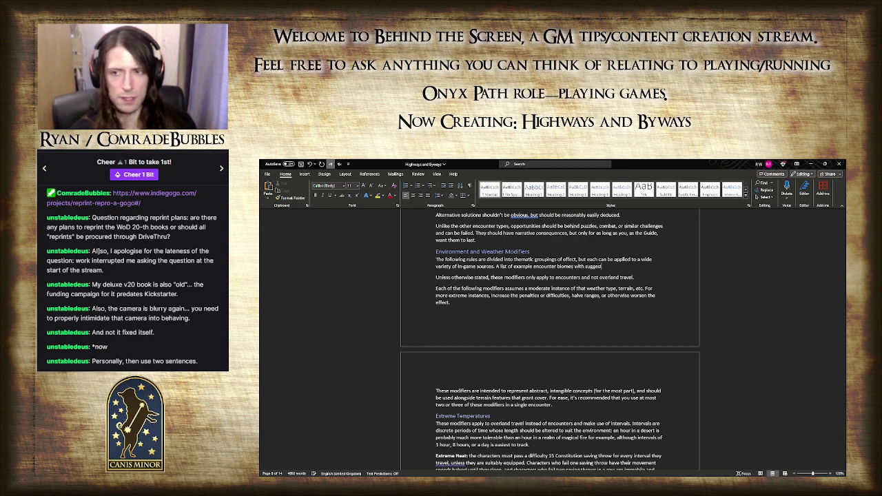
text(ed mules can be)
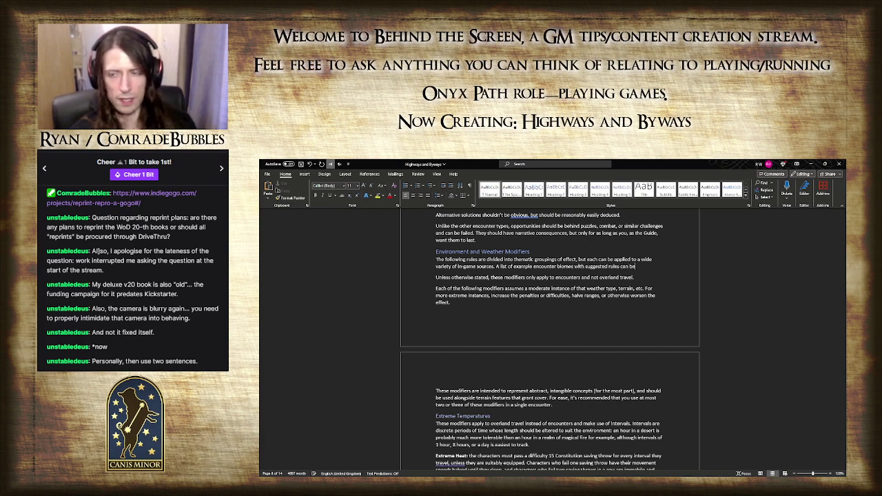
text( found at the dn)
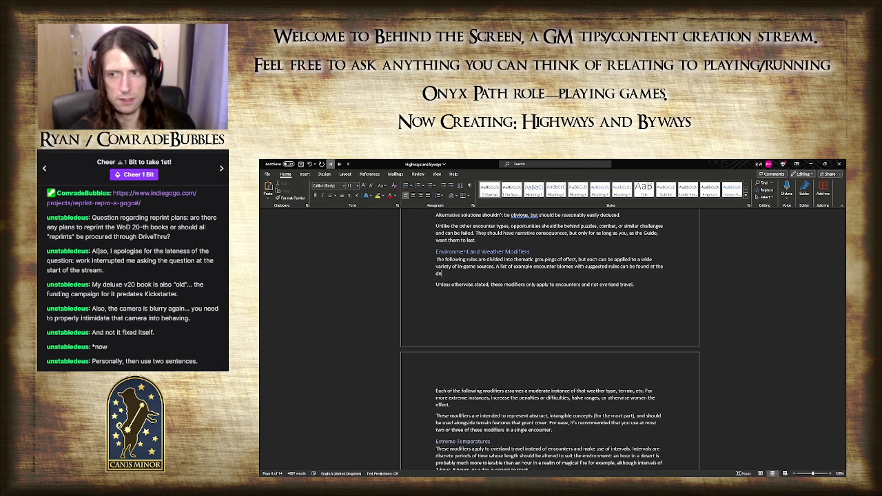
text(d of)
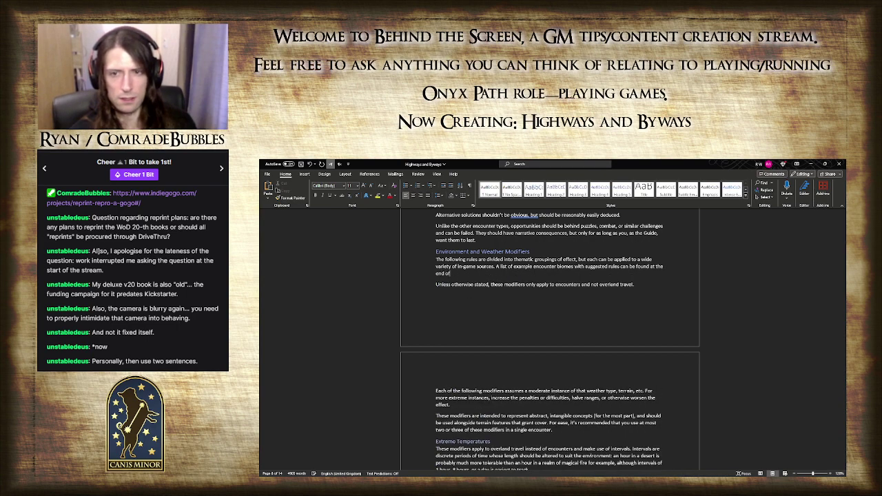
text( this section)
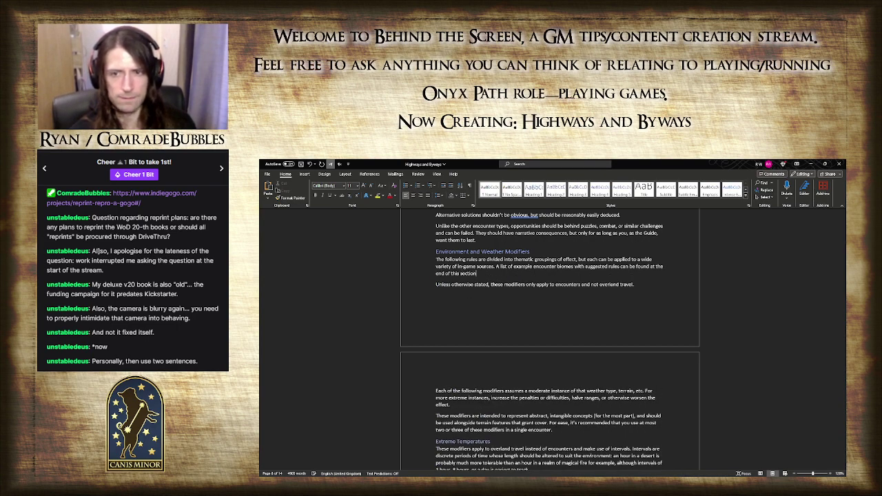
text(.)
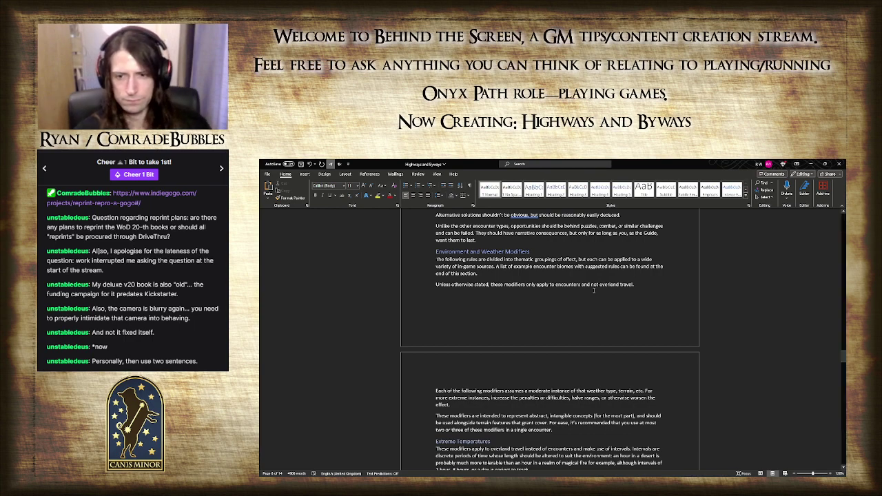
- Insert a blank line before the Extreme Temperatures heading and another before the Weather heading
scroll(594, 295, down, 3)
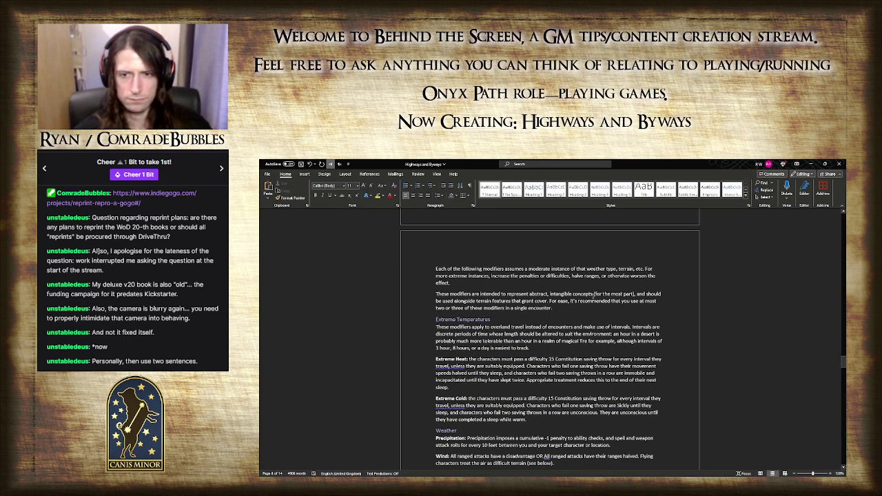
click(553, 308)
key(Return)
scroll(535, 378, down, 1)
click(535, 378)
key(Return)
- Check the spacing of the remaining modifier sections down to Example Encounter Modifiers and show the document's heading outline
scroll(535, 377, down, 3)
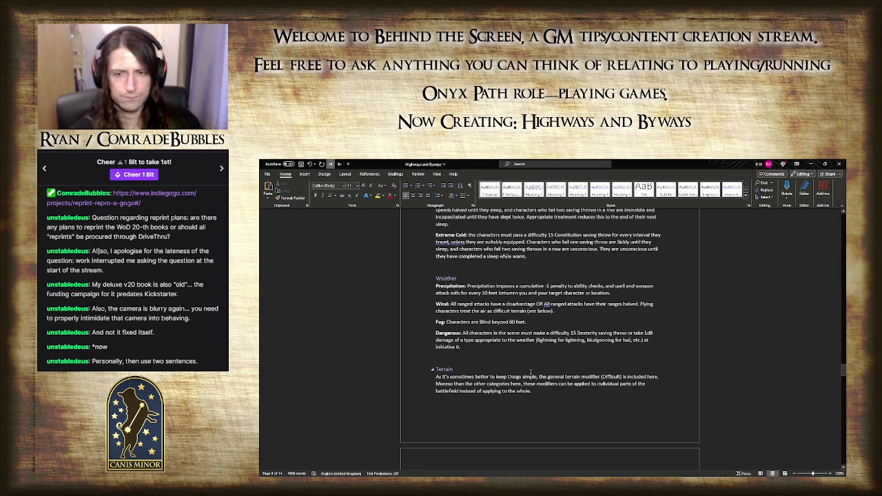
scroll(531, 370, down, 8)
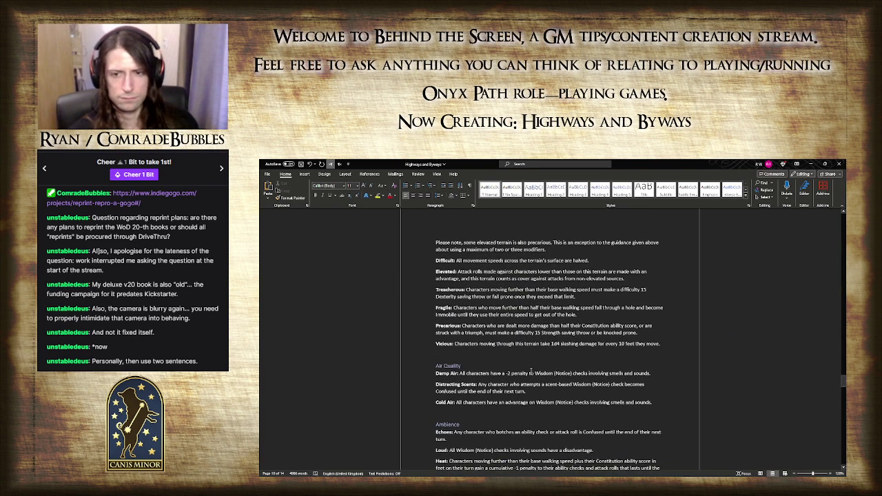
scroll(531, 372, down, 6)
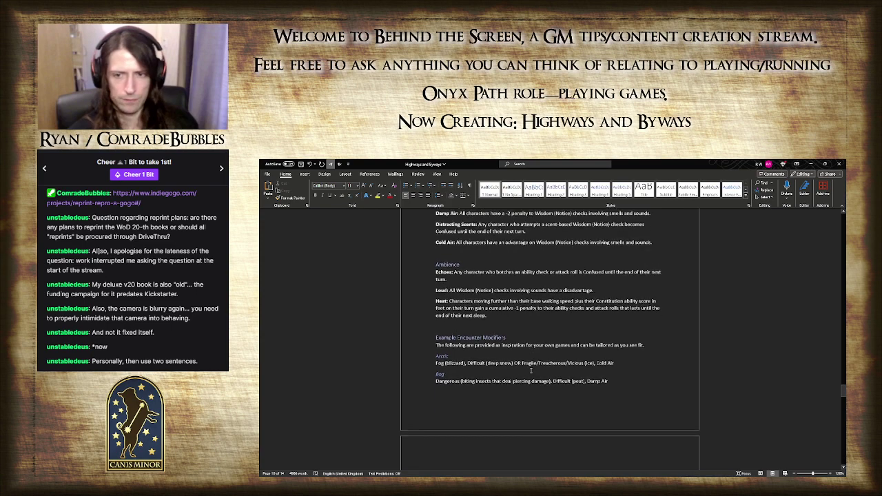
click(437, 174)
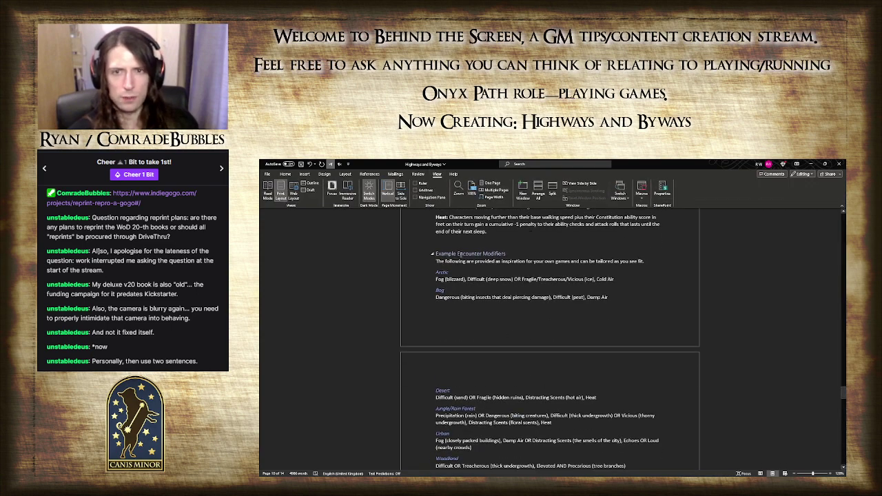
click(440, 198)
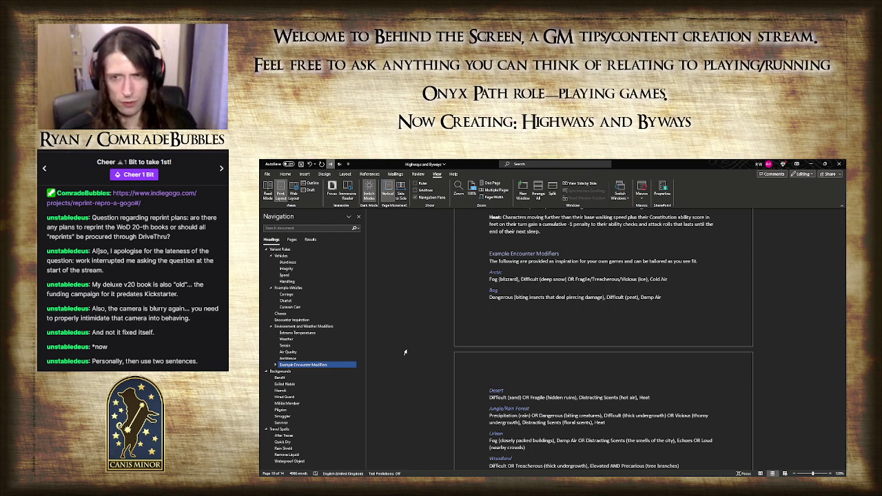
- Check the modifier sections against the outline and rename the Extreme Temperatures heading as "Overland Travel"
scroll(405, 352, up, 15)
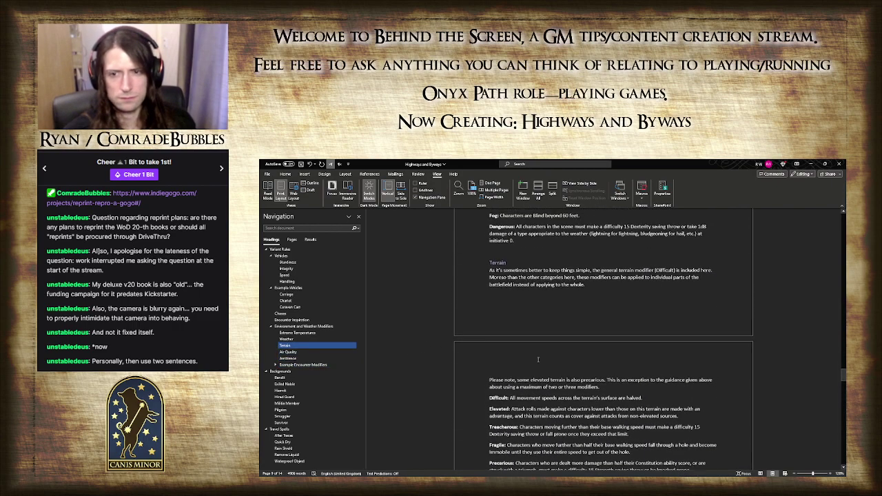
scroll(538, 359, up, 3)
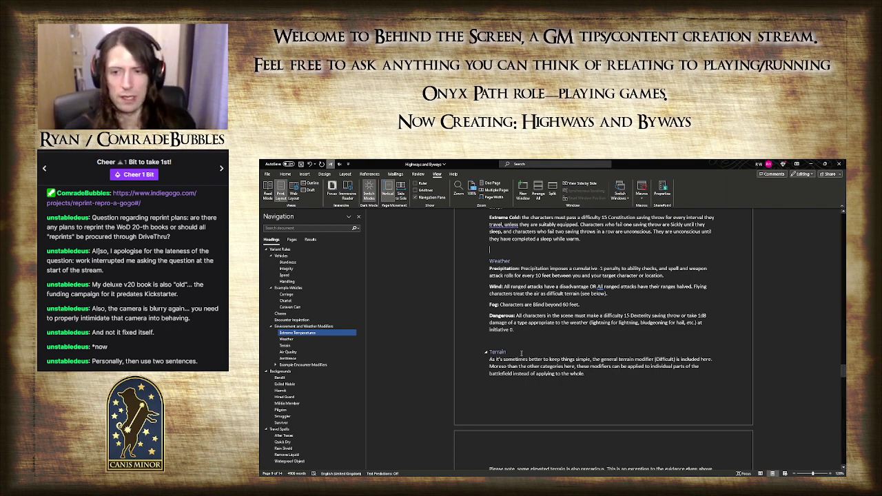
scroll(521, 353, down, 8)
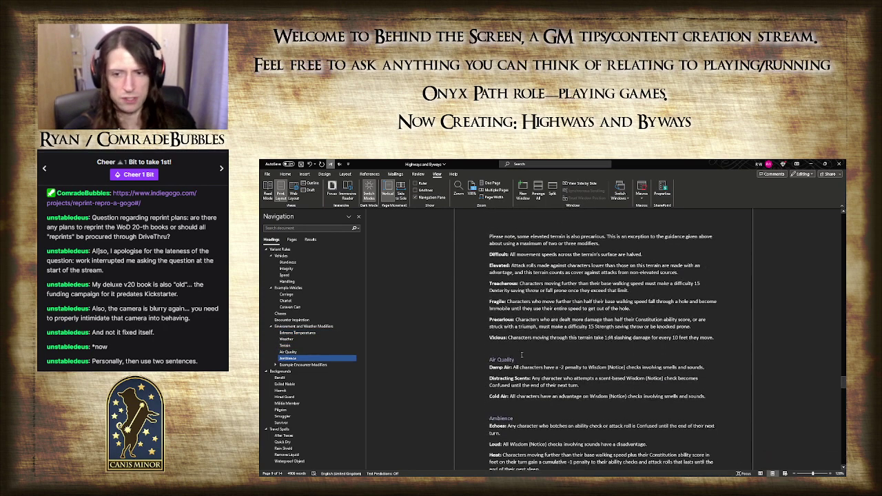
scroll(511, 366, down, 3)
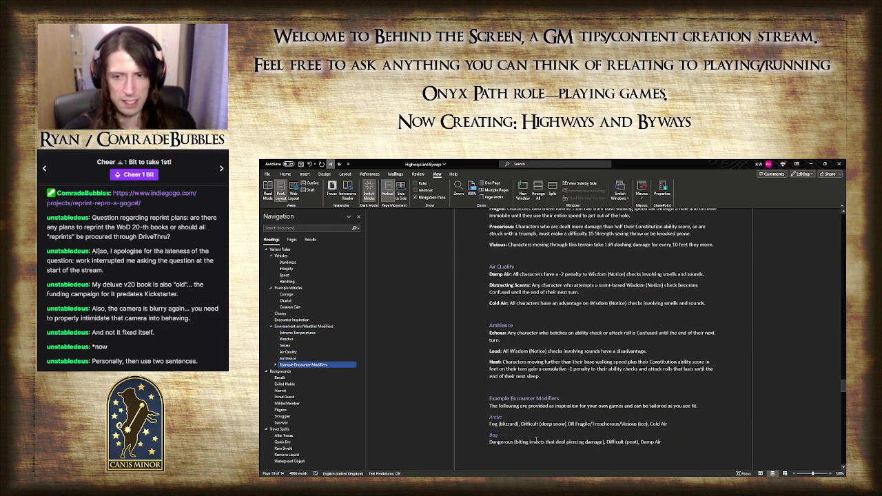
scroll(496, 414, up, 12)
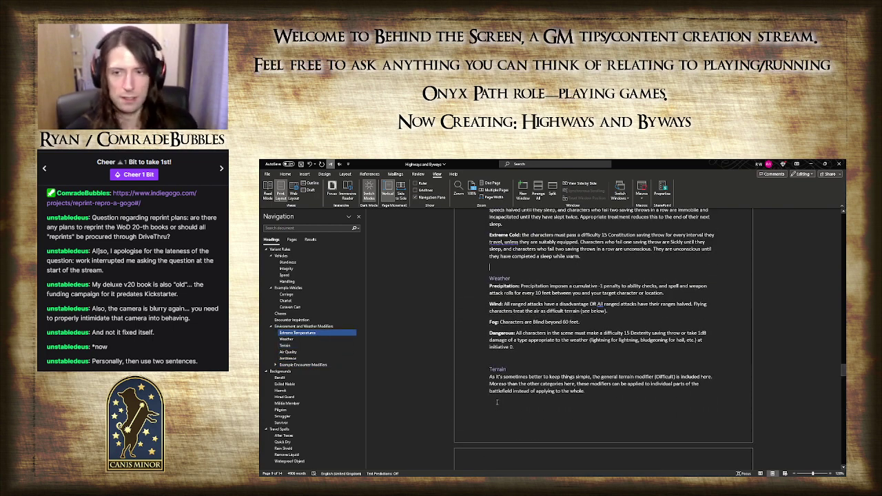
scroll(497, 405, up, 3)
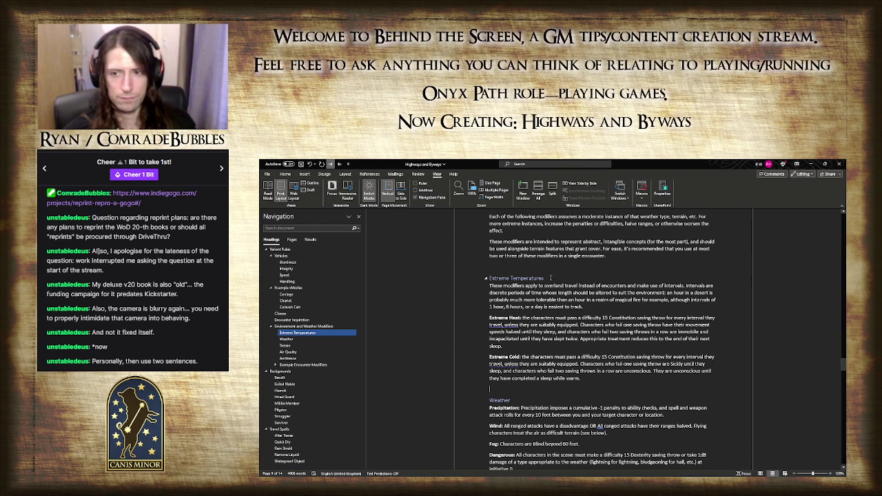
drag(551, 278, 489, 278)
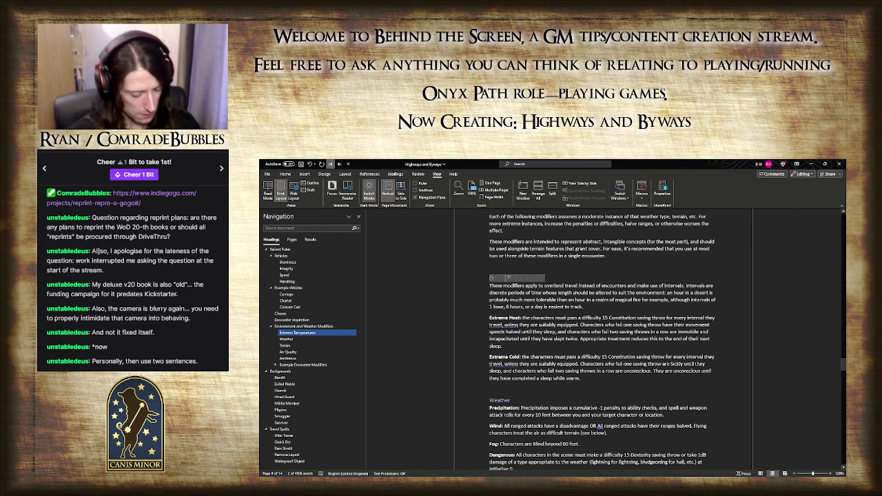
text(Overland Travel)
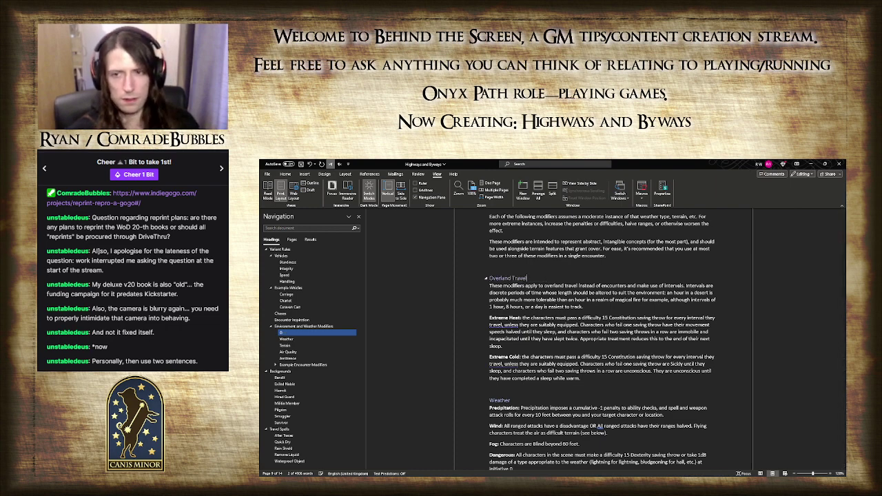
- Start a new "Risk of Disease:" entry below Extreme Cold in the Overland Travel section, keeping a blank line before Weather
click(530, 388)
key(Return)
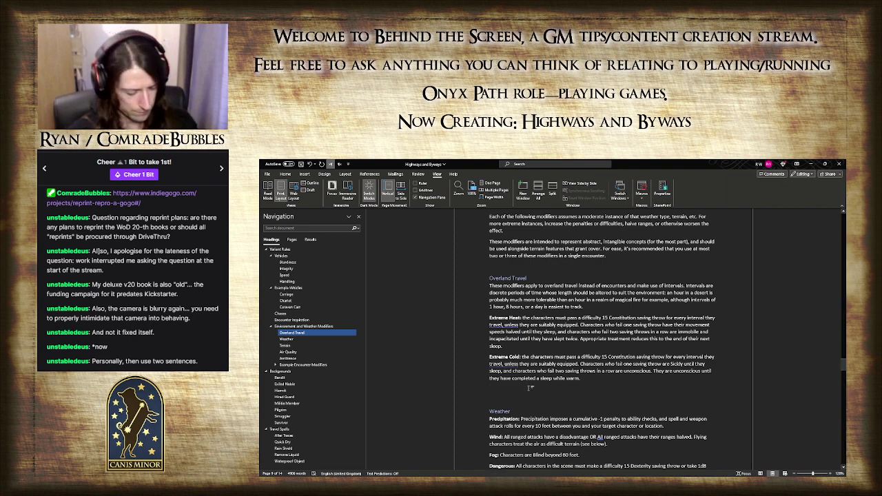
text(Risk of)
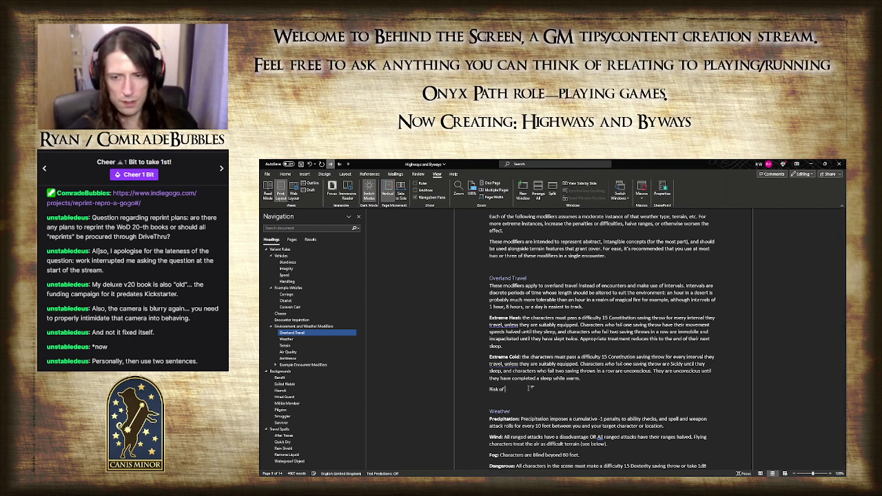
text( Disease:)
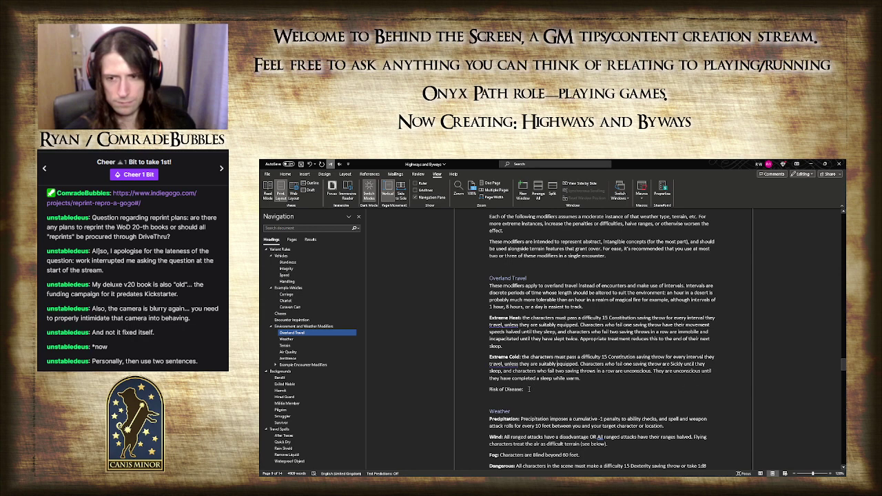
- Make the "Risk of Disease:" label bold in the Overland Travel section
drag(532, 389, 461, 388)
drag(538, 391, 488, 390)
click(555, 397)
- Begin the Risk of Disease entry with "As with Extreme Cold, but with the following changes:"
text(As)
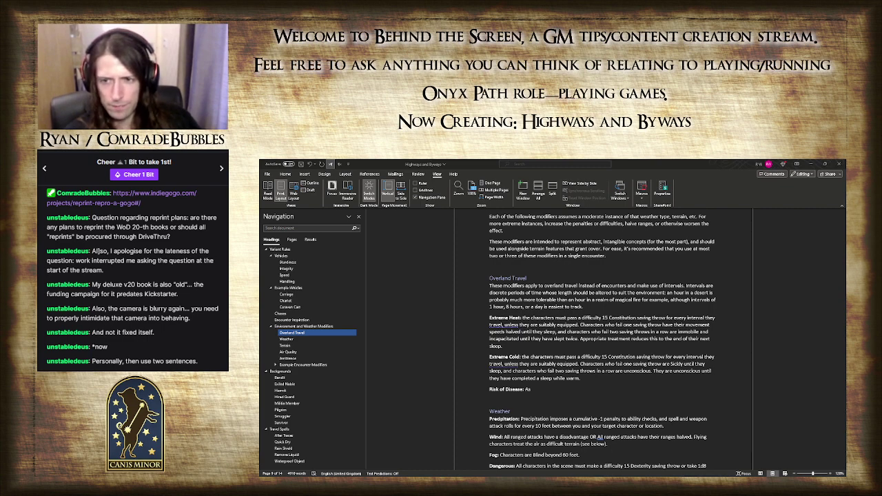
key(alt+Tab)
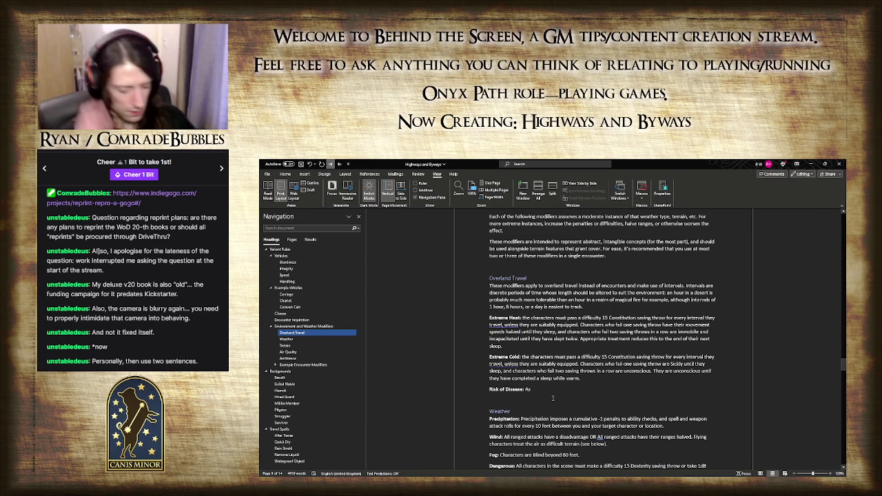
text(with Ex)
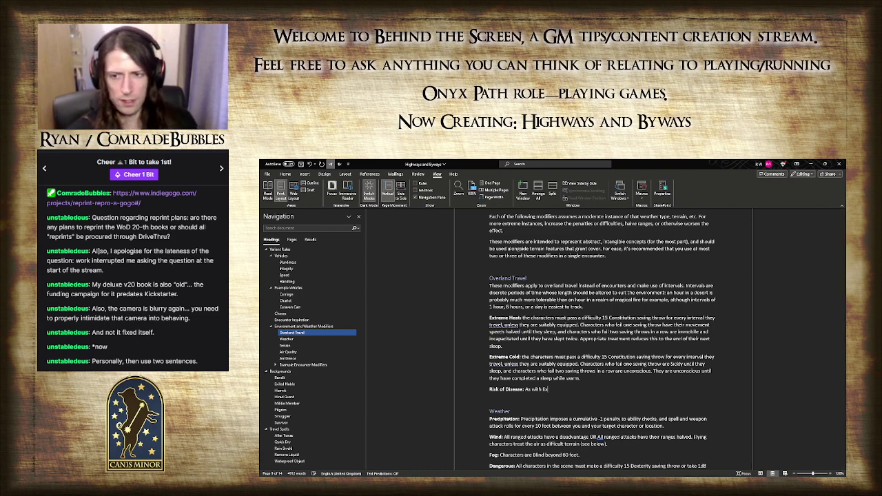
text(tere)
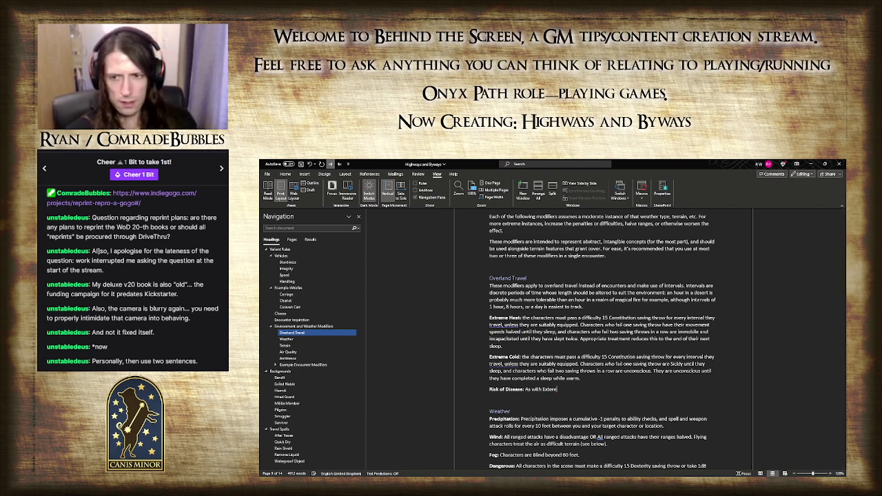
text(me )
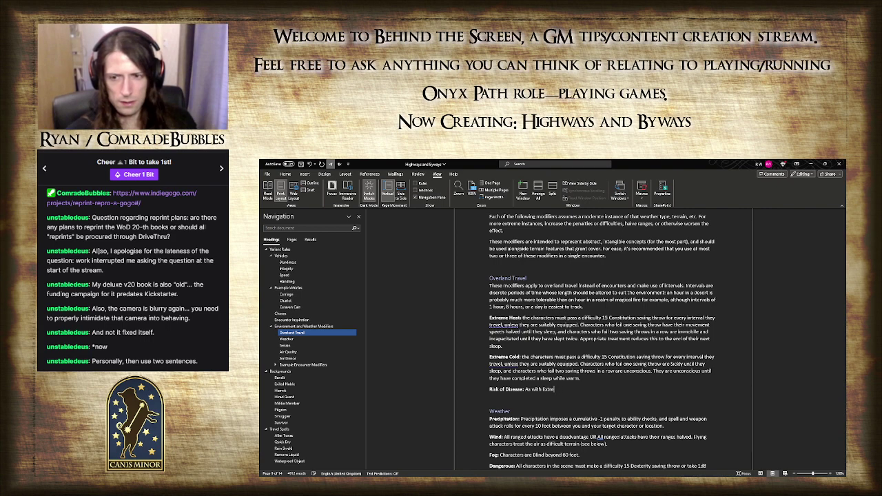
text(Cold, but)
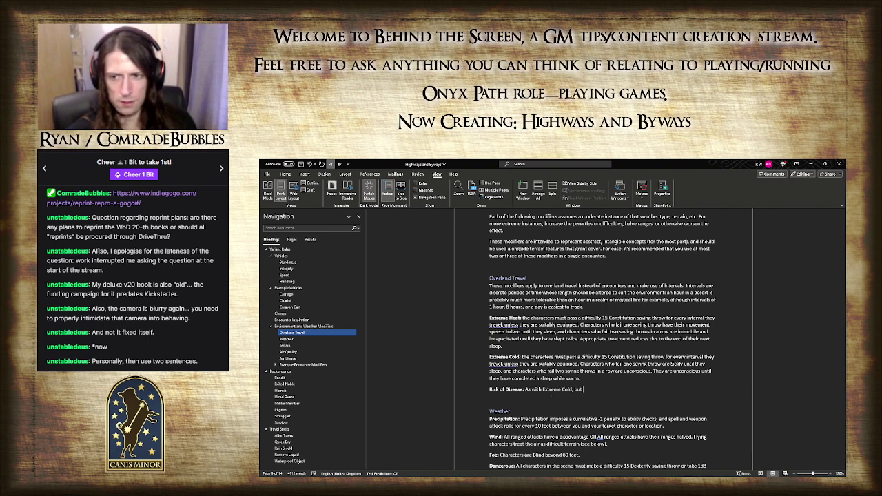
text( with the )
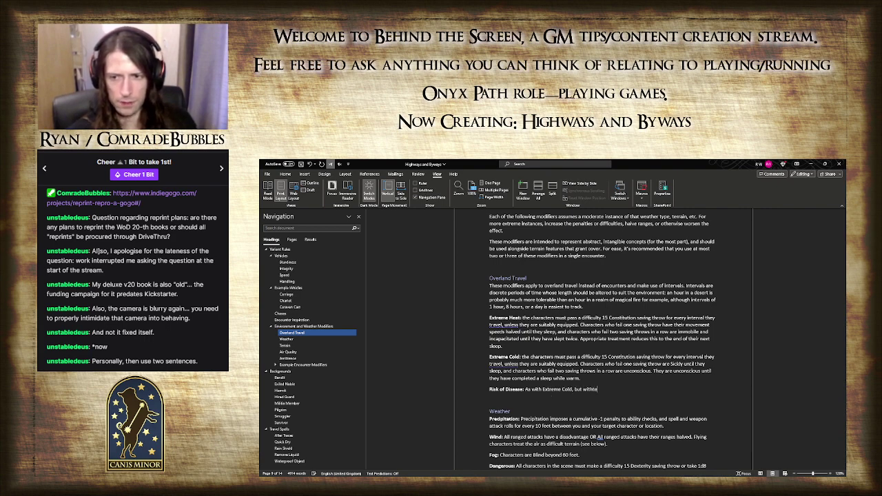
text(follow)
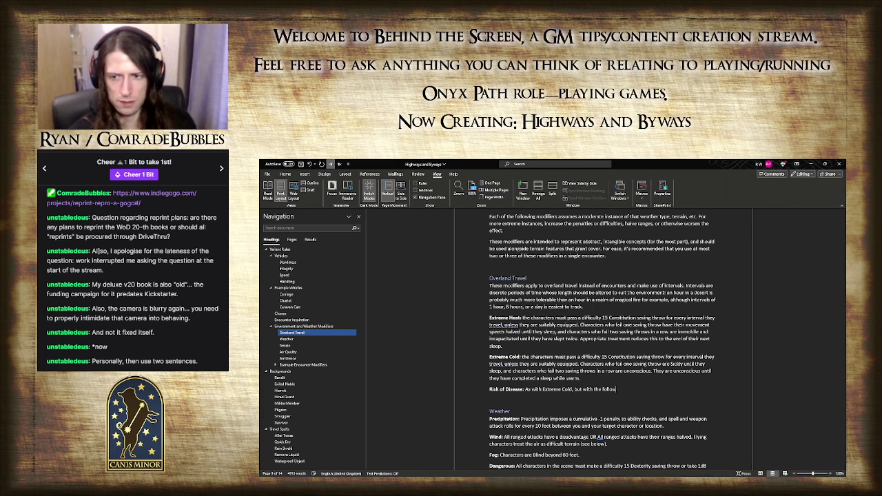
text(ing chanhes)
key(BackSpace)
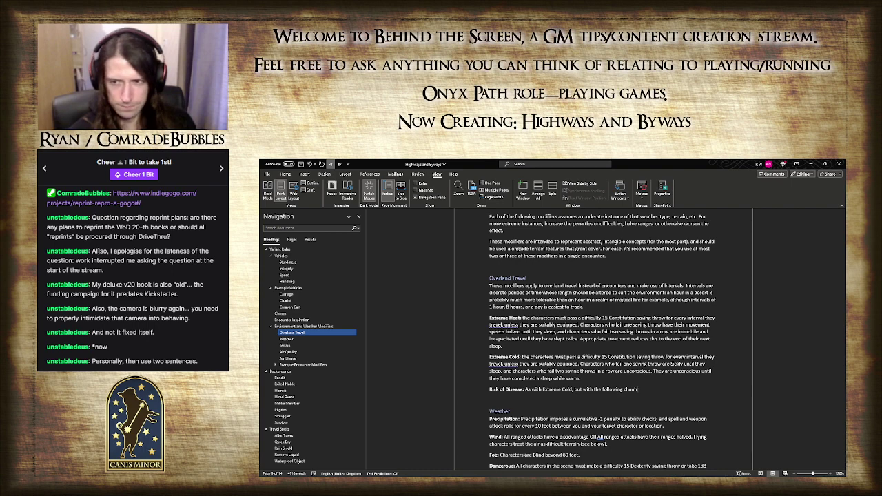
key(BackSpace)
text(ges)
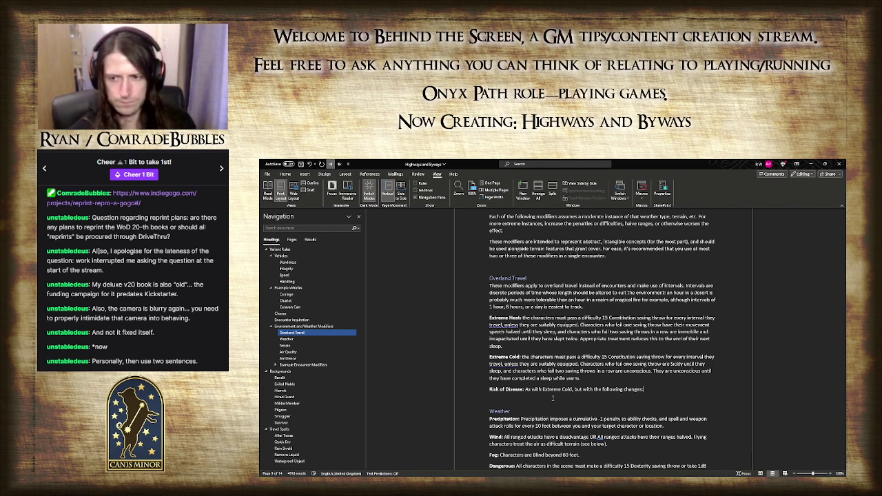
text(:)
- Add a paragraph below it reading "The condition ends when the character succeeds at three difficulty 15 Constitution saving throws."
key(Return)
text(The condition end)
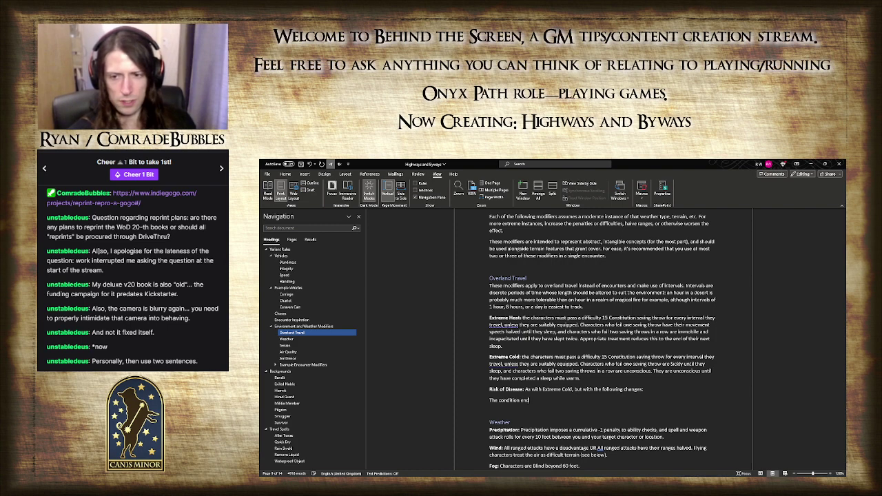
text(s when)
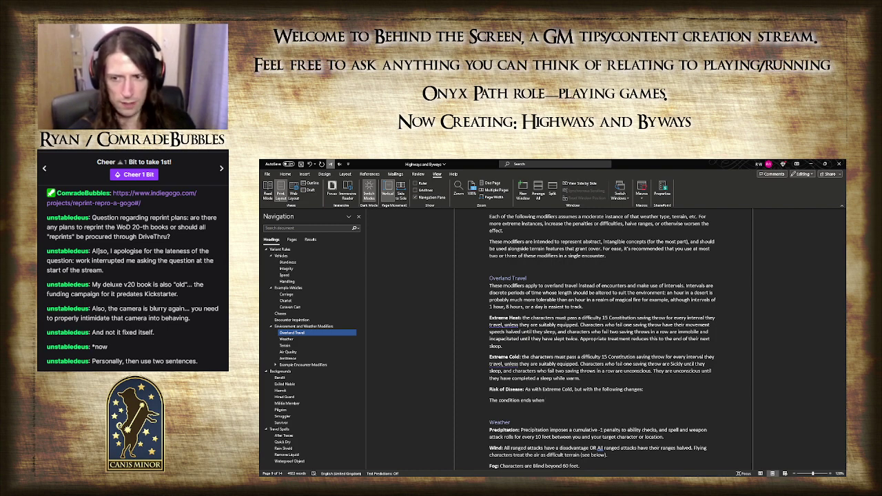
key(BackSpace)
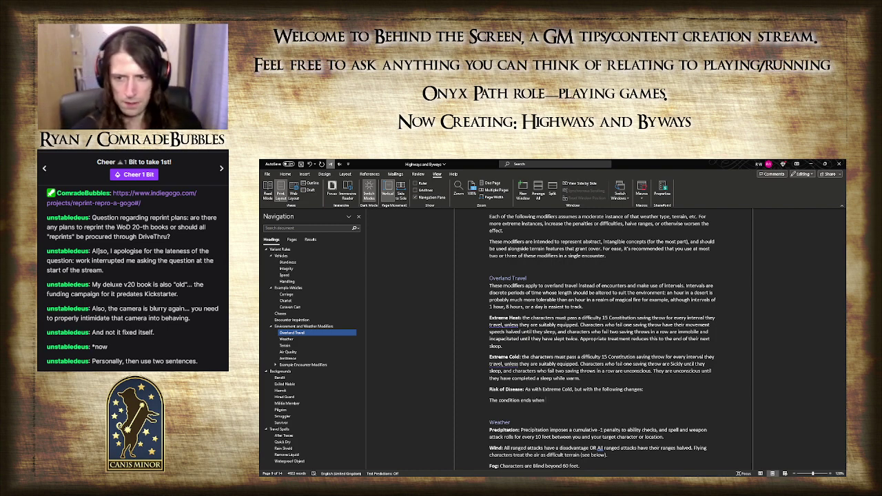
text(the character succeeds at th)
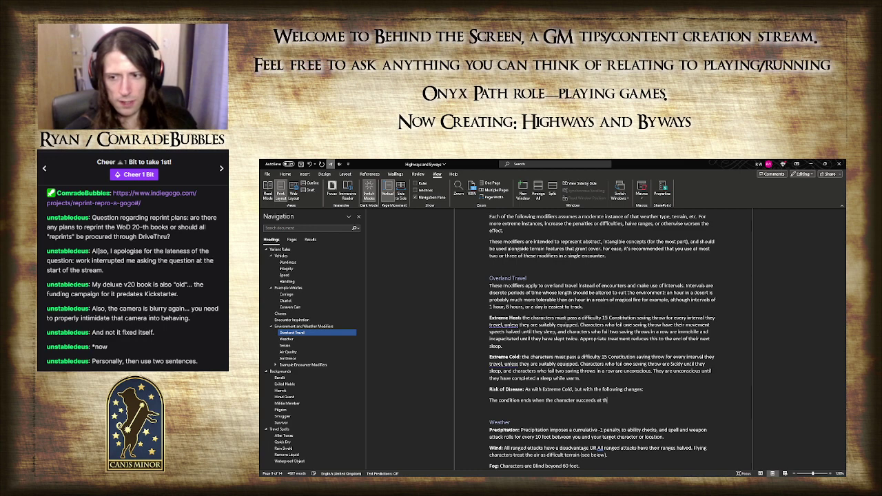
text(ree)
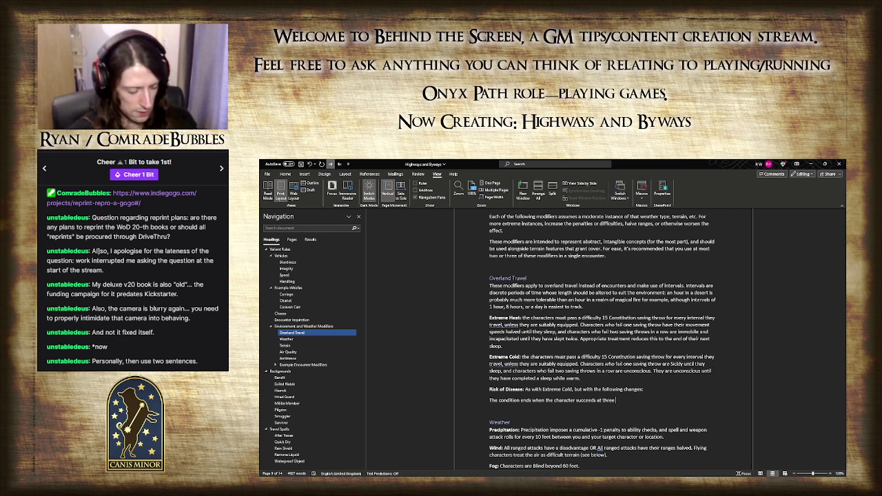
text( difficu)
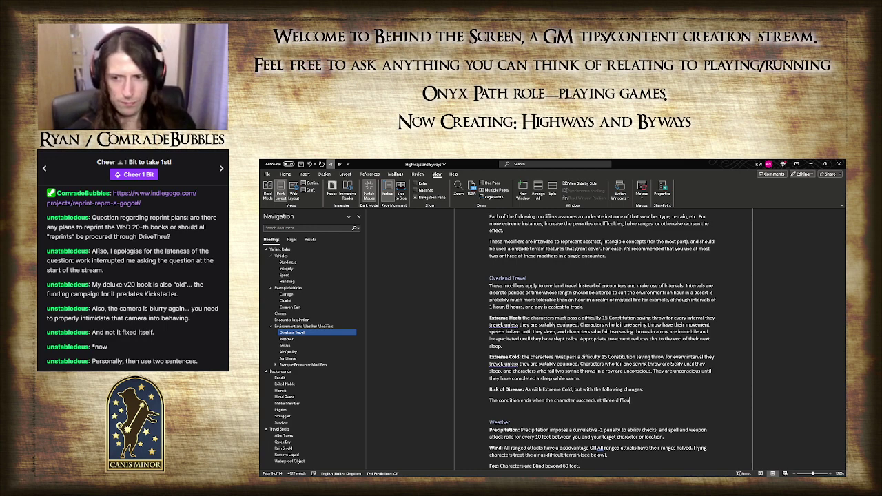
text(lty 15 Constitution saving t)
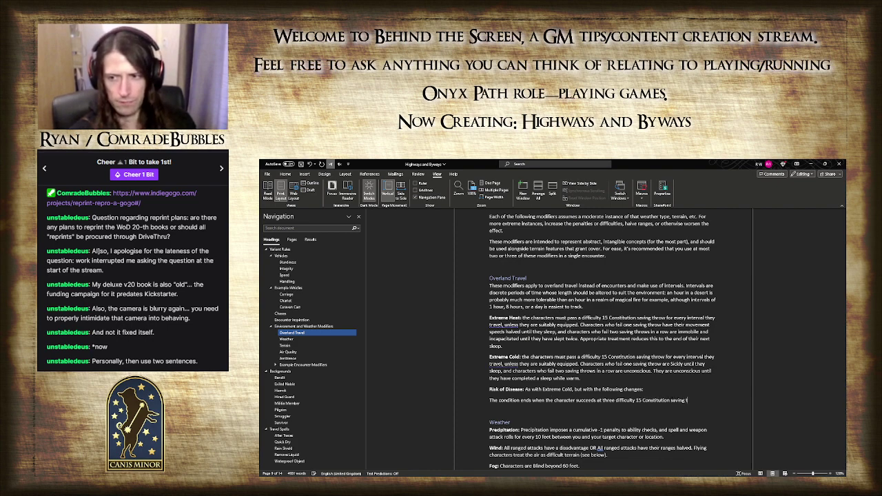
text(hrows)
text( m)
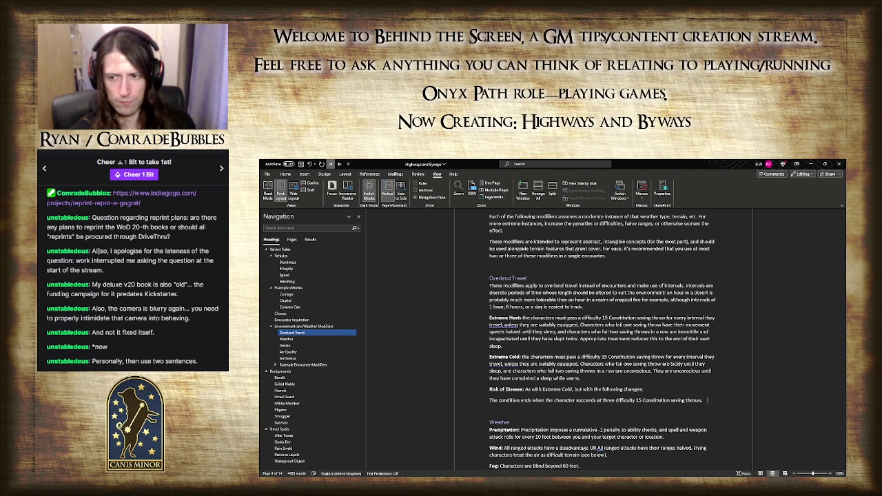
- Add "The character has one attempt every time they sleep and can gain an advantage by resting all day." and start a new paragraph
text( The che)
text(racter )
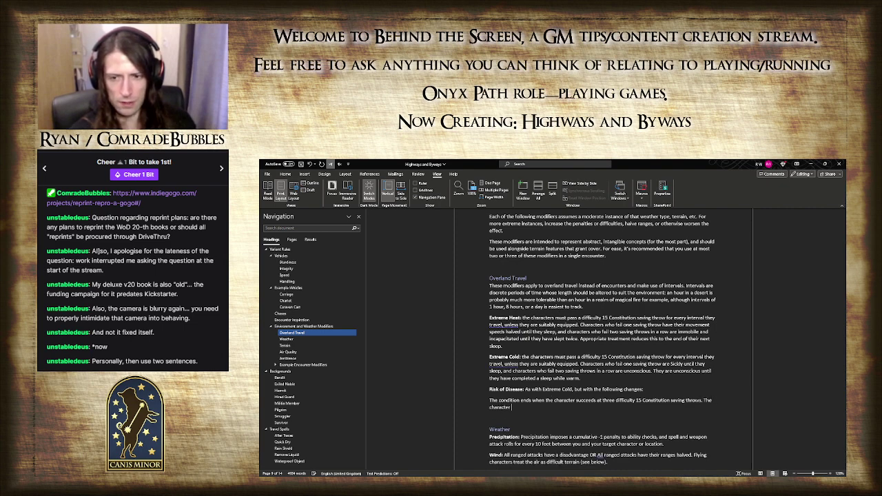
text(has o)
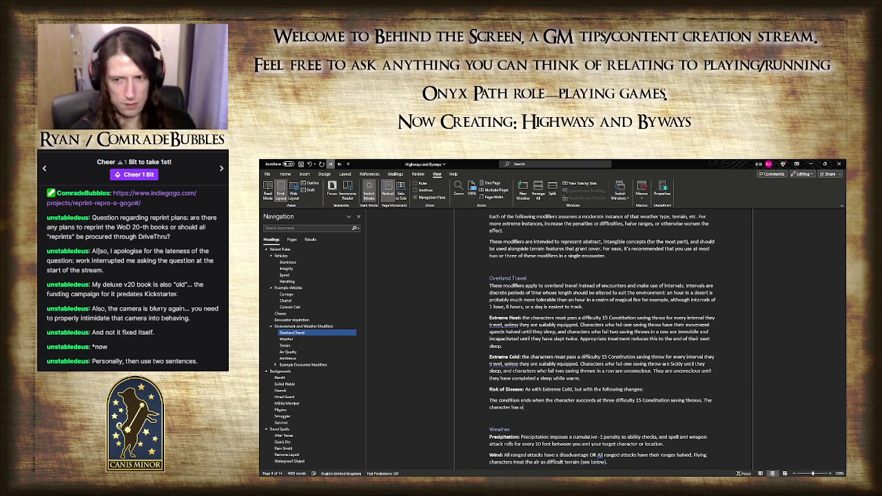
text(ne attempt ev)
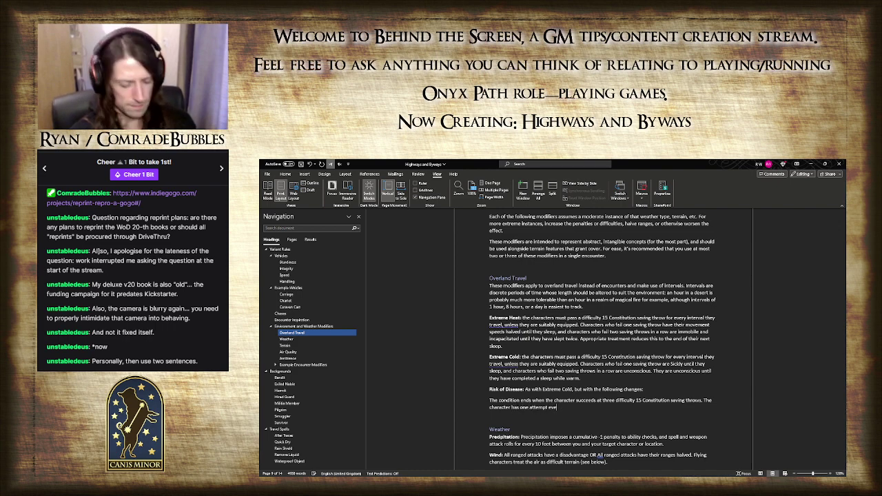
text(ery time th)
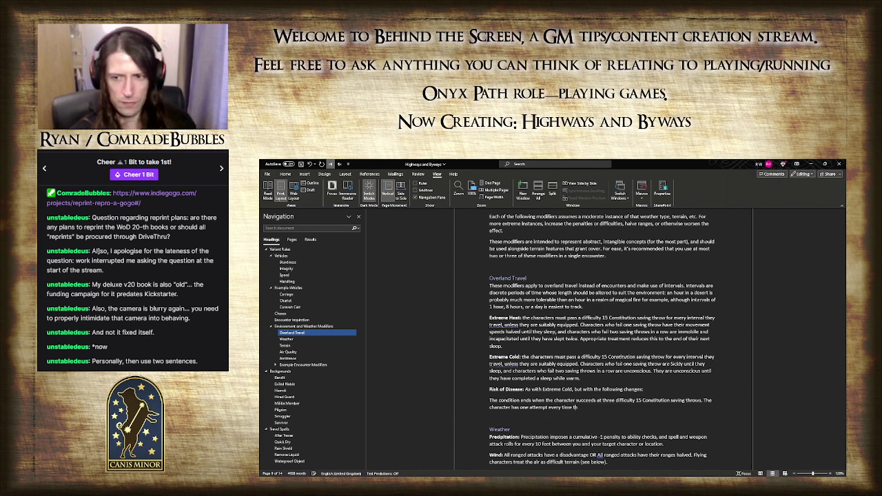
text(ey sleep and)
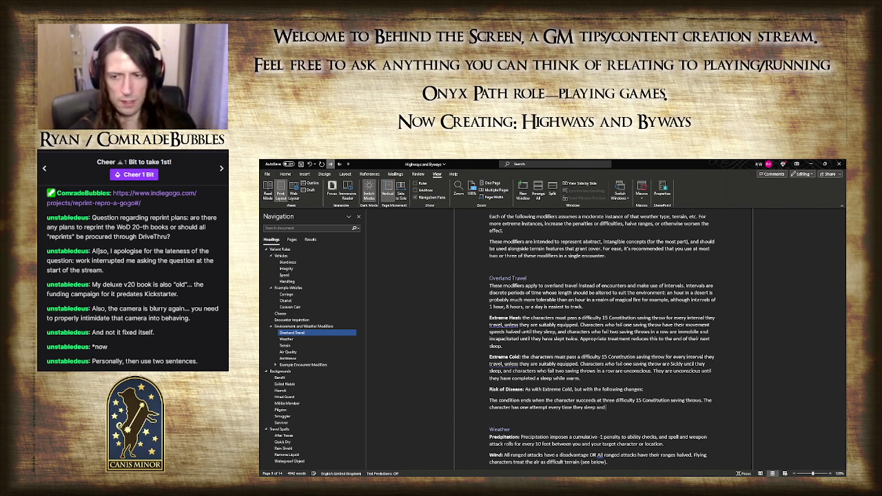
text( can gain an a)
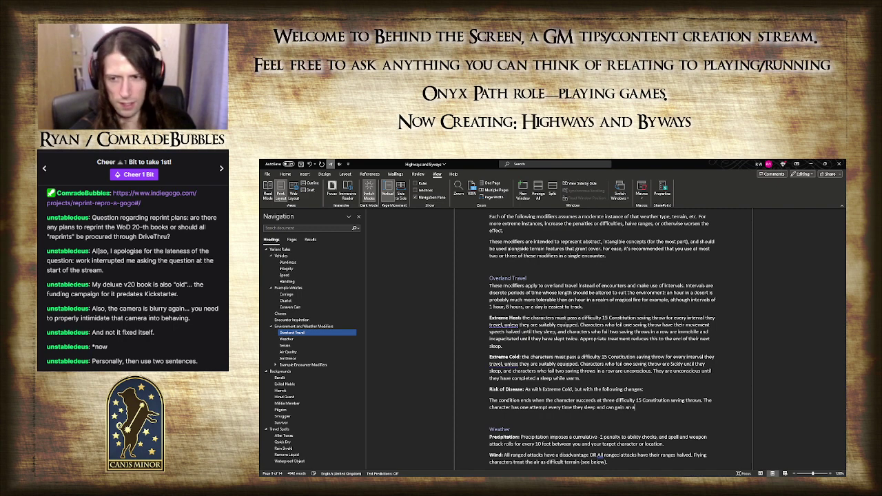
text(dvantage by)
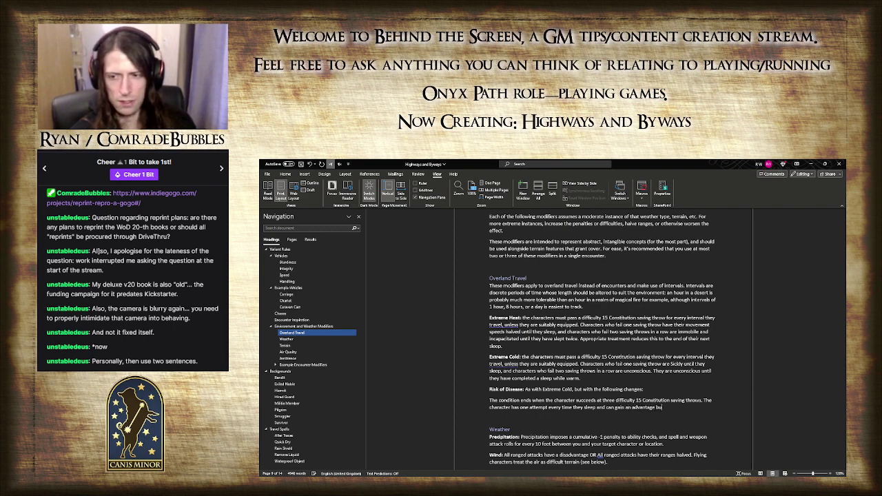
text( resting all day.)
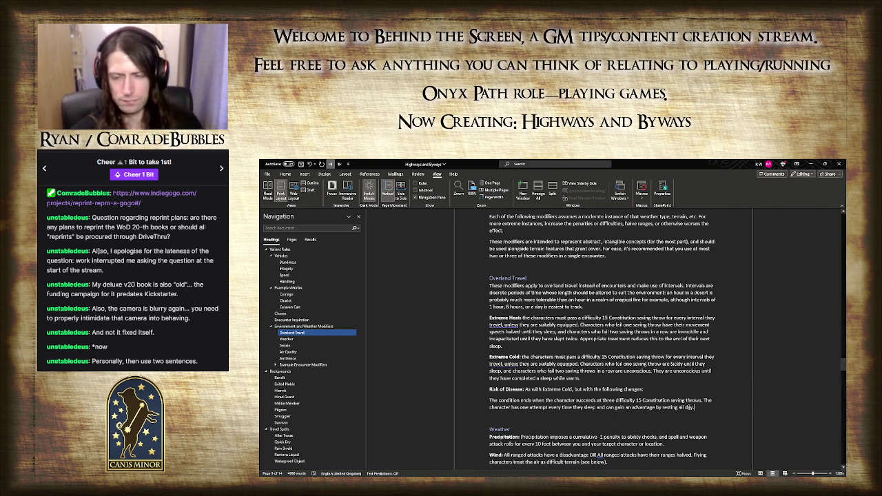
key(Return)
text(While Si)
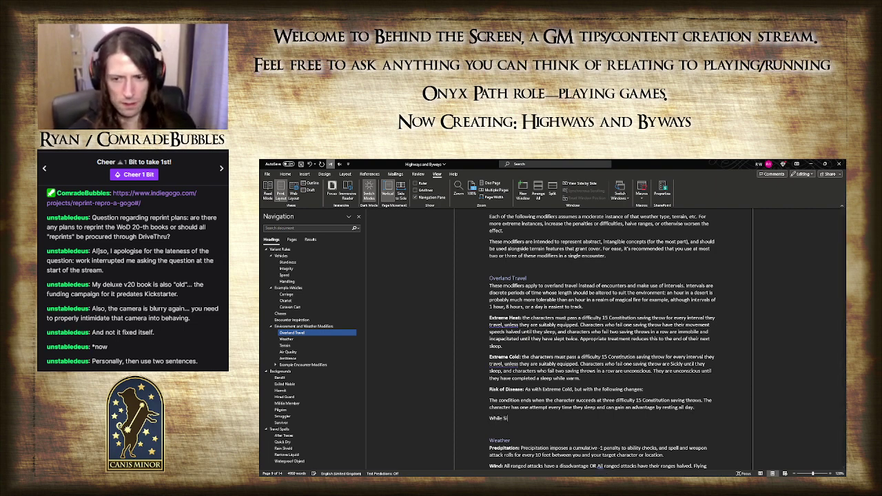
text(ckly, the charac)
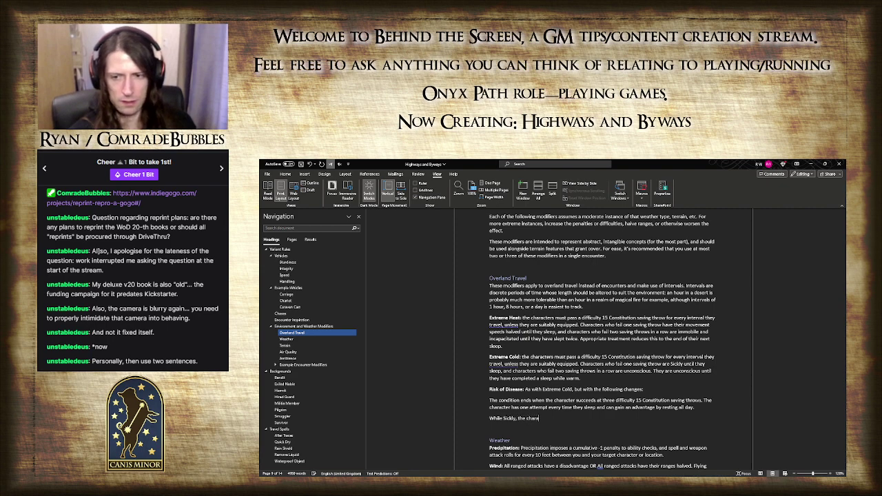
text(ter has)
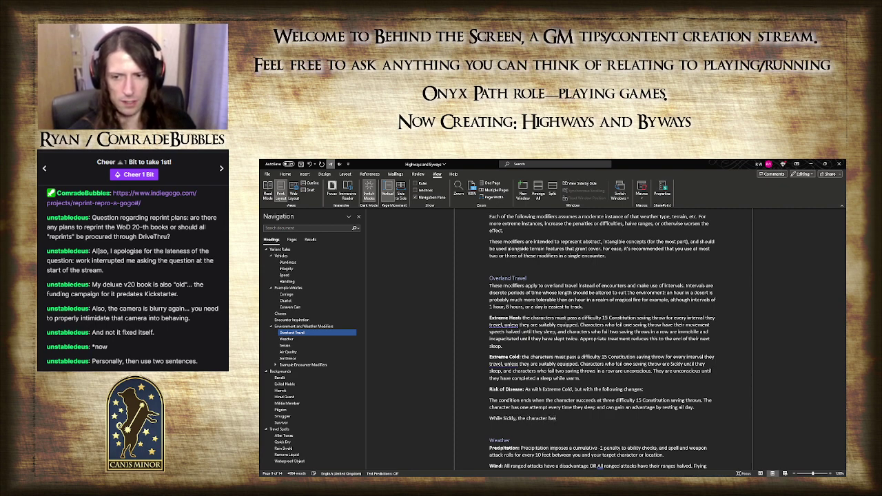
text( one of the follow)
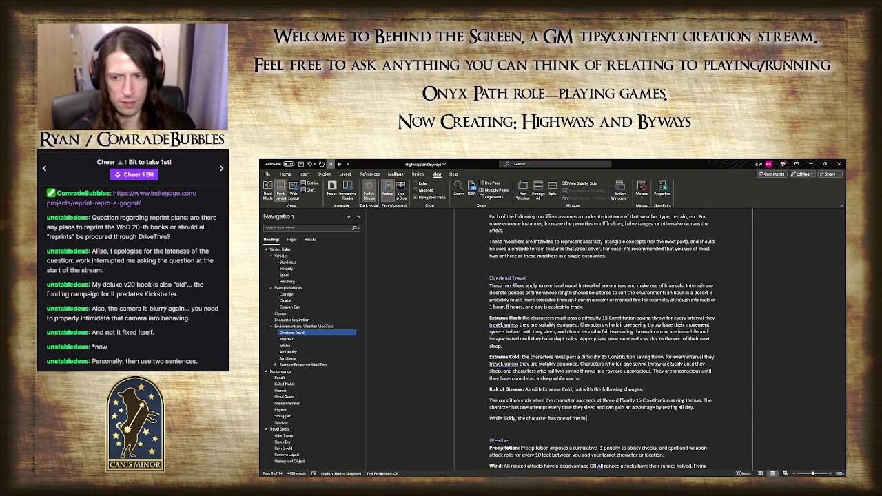
key(BackSpace)
key(BackSpace)
key(BackSpace)
key(BackSpace)
key(BackSpace)
key(BackSpace)
key(BackSpace)
key(BackSpace)
key(BackSpace)
key(BackSpace)
key(BackSpace)
key(BackSpace)
key(BackSpace)
key(BackSpace)
key(BackSpace)
key(BackSpace)
key(BackSpace)
key(BackSpace)
key(BackSpace)
key(BackSpace)
key(BackSpace)
key(BackSpace)
key(BackSpace)
key(BackSpace)
key(BackSpace)
key(BackSpace)
key(BackSpace)
key(BackSpace)
key(BackSpace)
key(BackSpace)
key(BackSpace)
key(BackSpace)
key(BackSpace)
key(BackSpace)
key(BackSpace)
key(BackSpace)
key(BackSpace)
key(BackSpace)
key(BackSpace)
key(BackSpace)
key(BackSpace)
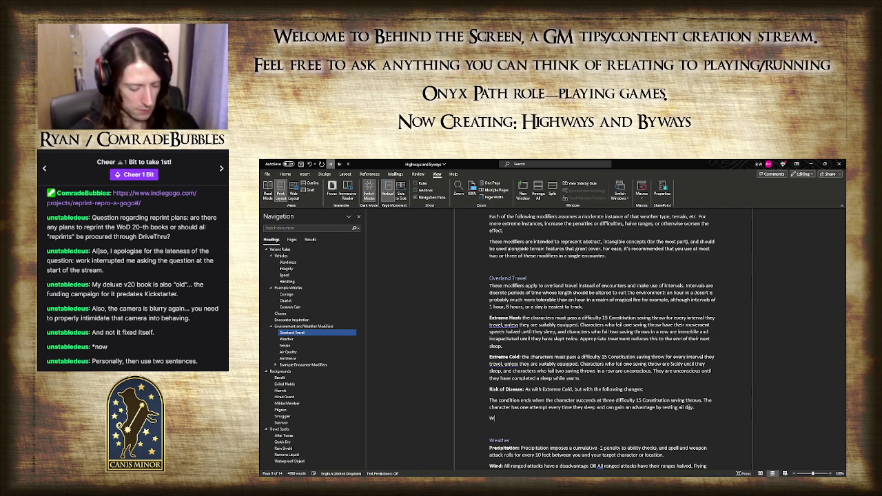
- Begin the new paragraph with "While Sickly, one of the character's ability scores is reduced by 2" and an opening parenthesis
text(While Sickly)
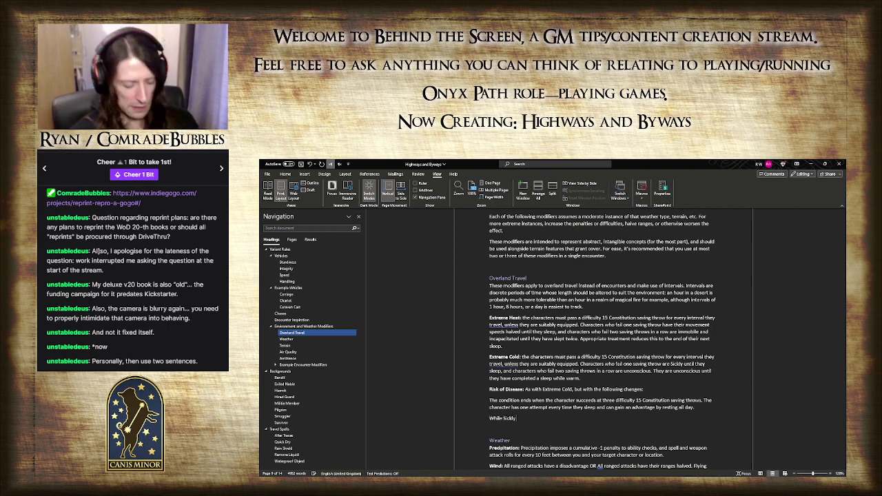
text(, the chara)
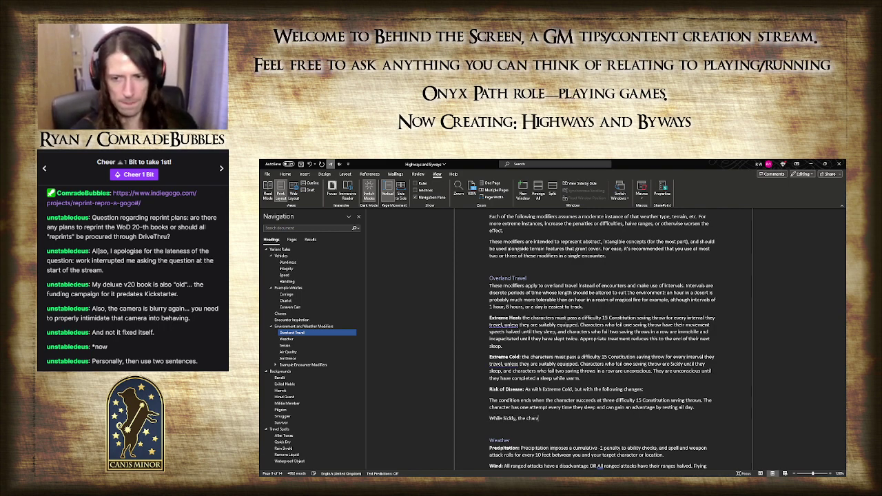
key(BackSpace)
key(BackSpace)
key(BackSpace)
key(BackSpace)
key(BackSpace)
key(BackSpace)
key(BackSpace)
key(BackSpace)
key(BackSpace)
key(BackSpace)
key(BackSpace)
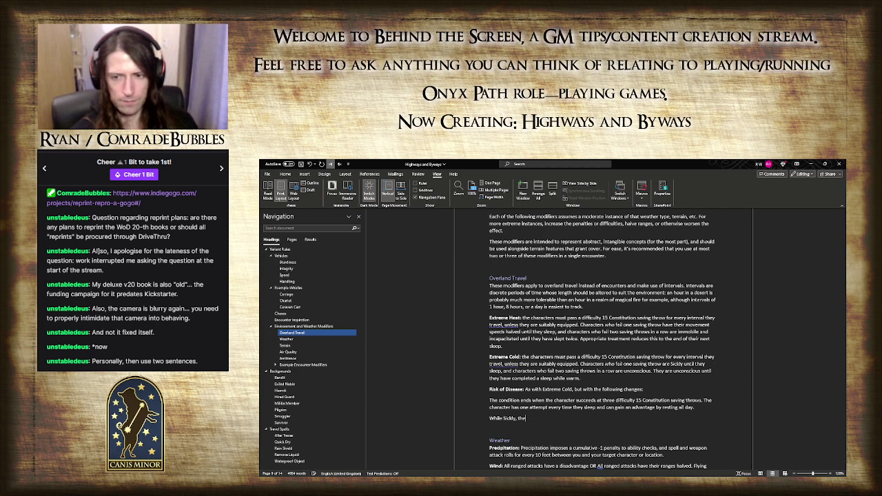
text(one of t)
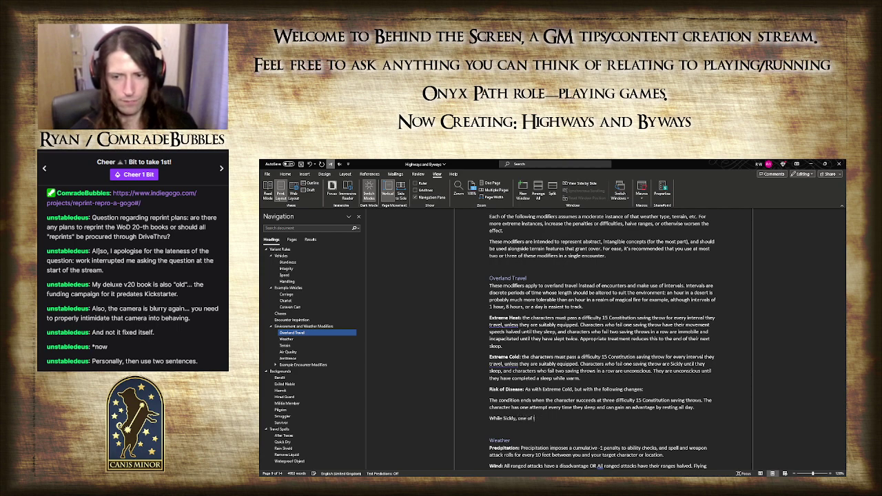
text(he character's)
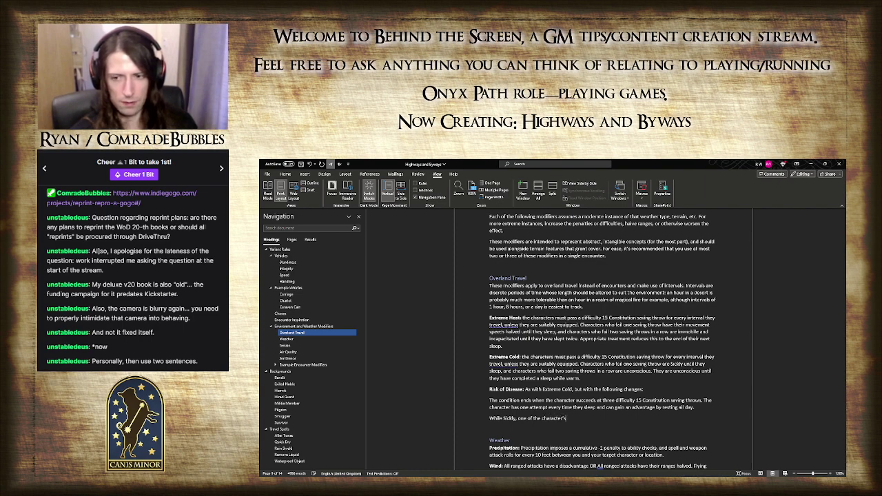
text( ability scores i)
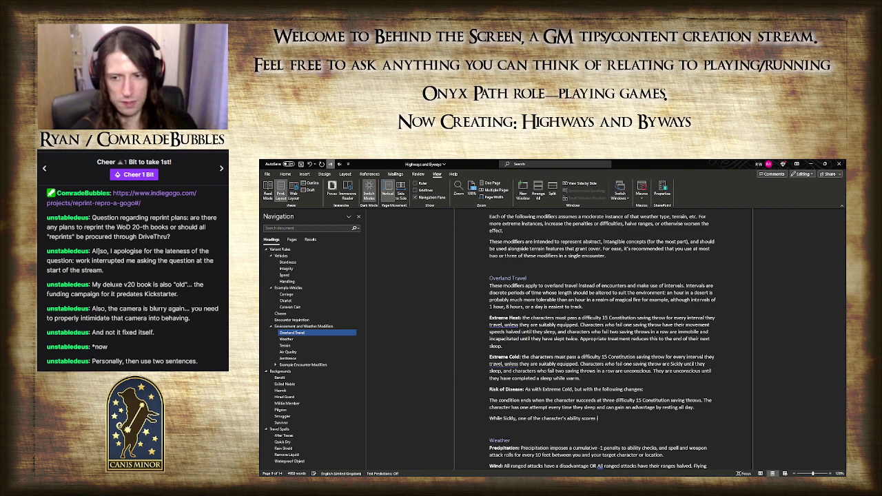
text(s reduced by 2 ()
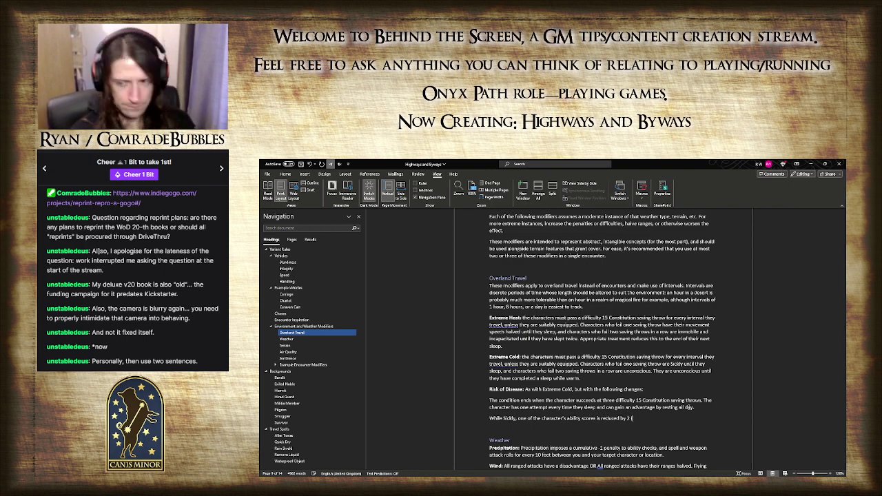
- Write the parenthetical "lowering their ability score modifier and any derived values such as stamina" and close the parenthesis
text(lowering their m)
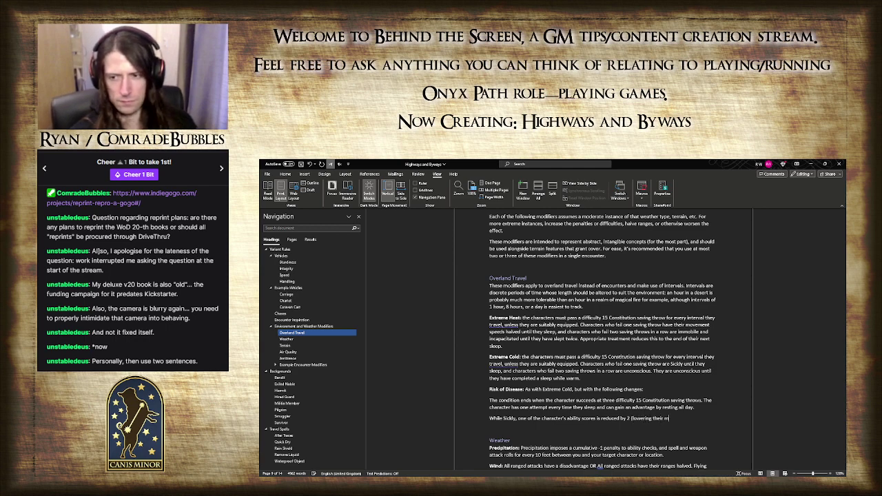
key(BackSpace)
text(ability score )
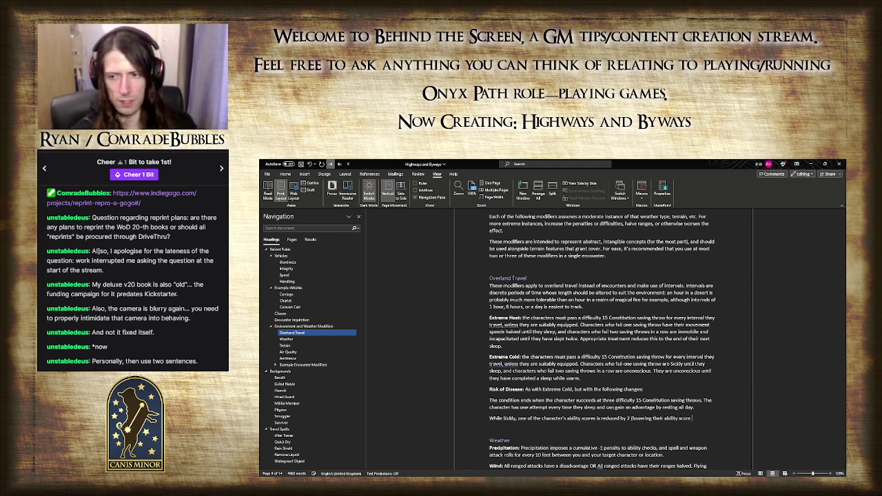
text(modifier an)
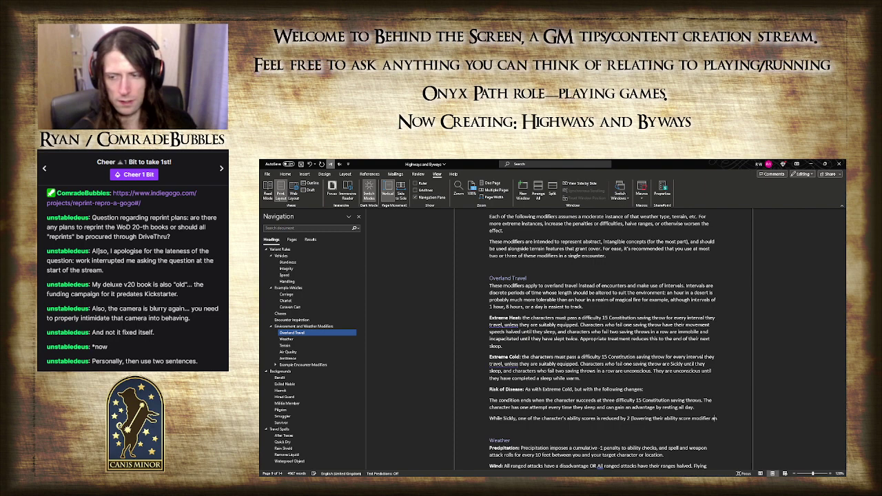
text(d any der)
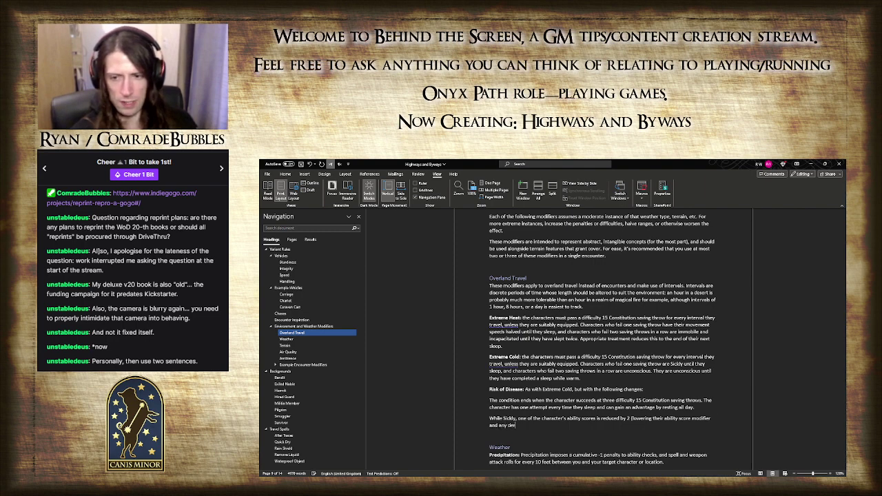
text(ived values)
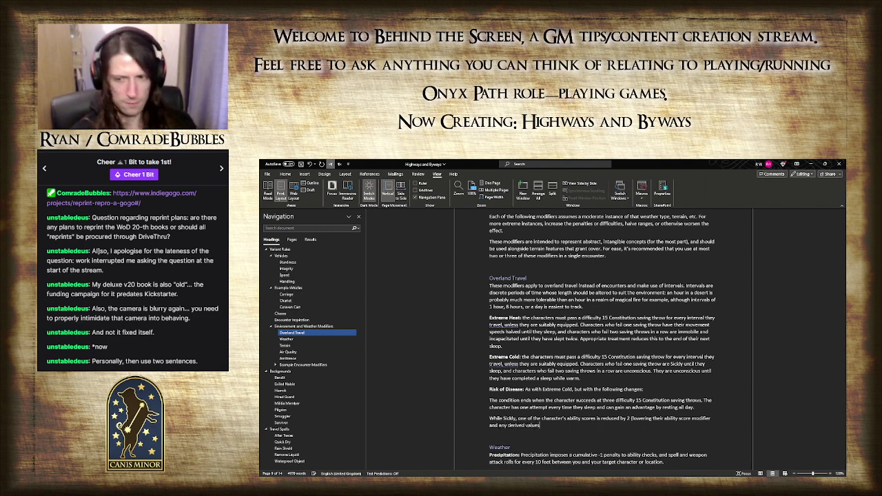
text( such as)
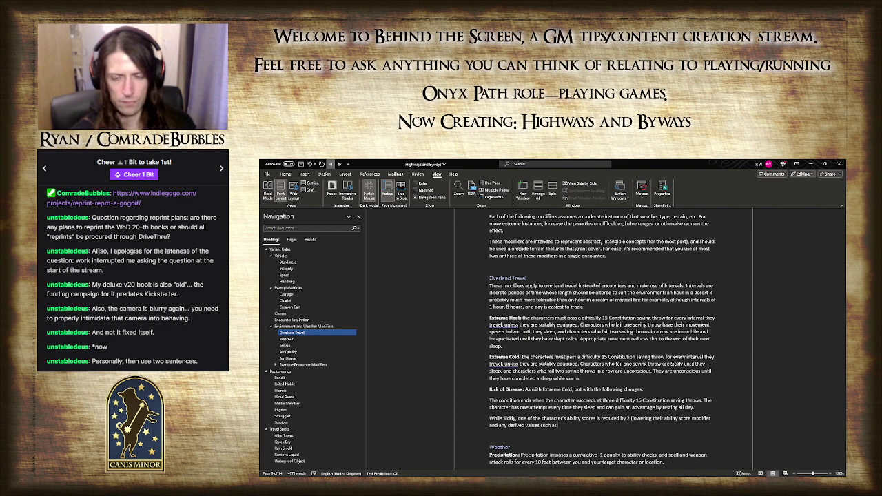
text( st)
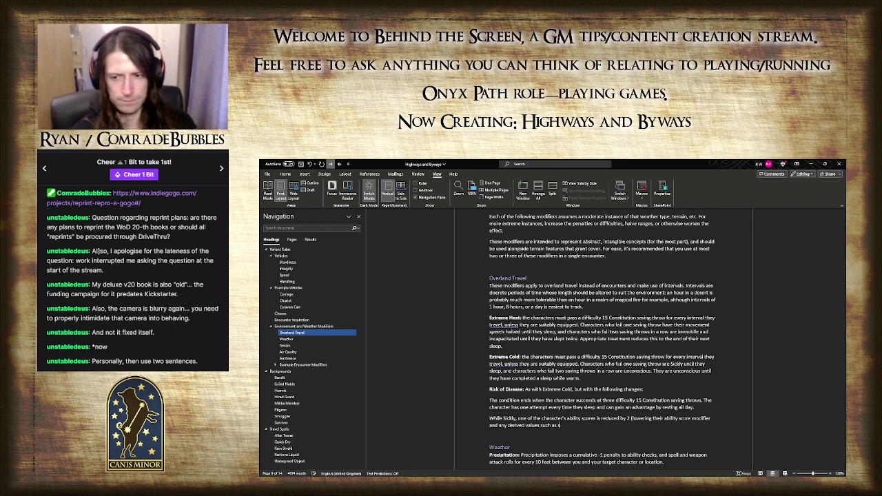
text(amina))
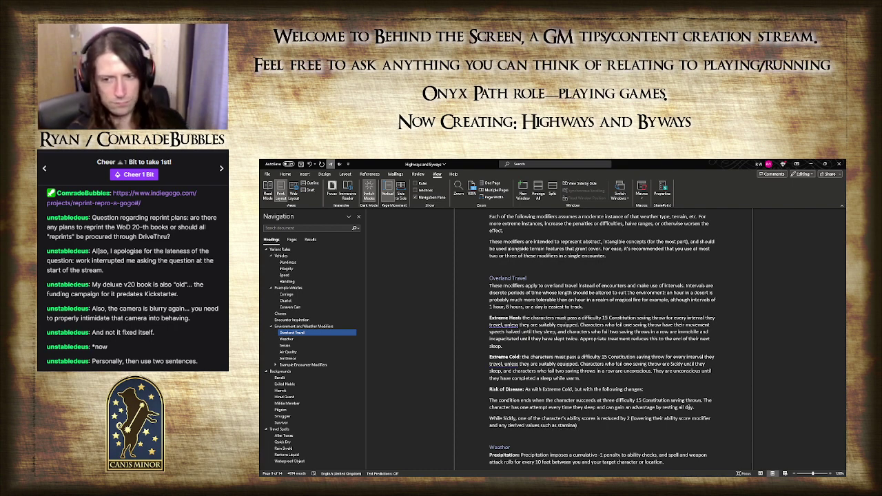
- Continue the Sickly sentence with "; their proficiency bonus is halved; or"
text(, the)
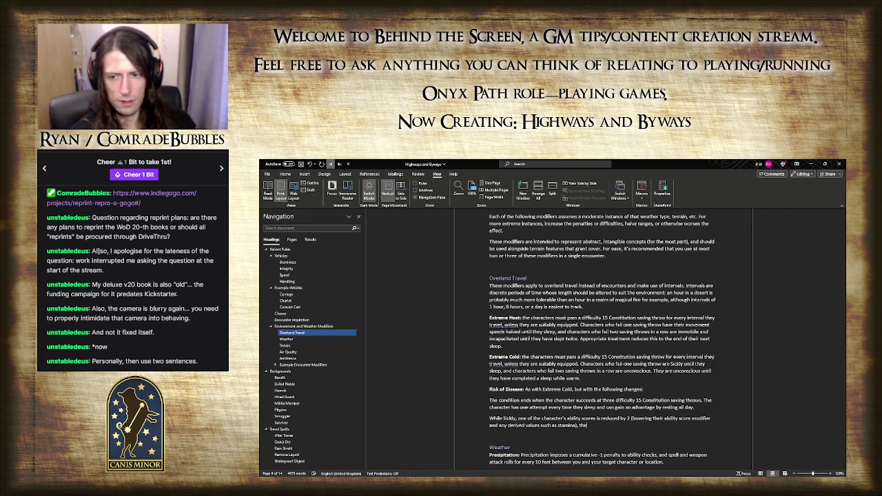
key(BackSpace)
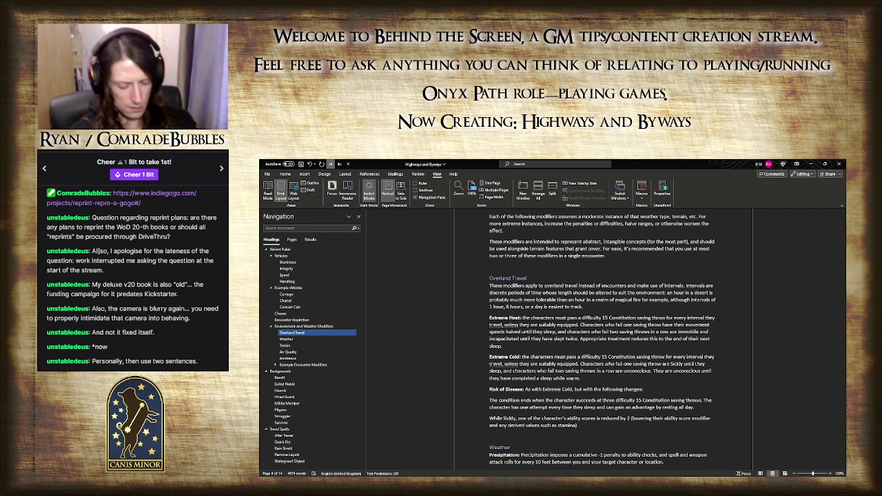
text(; their)
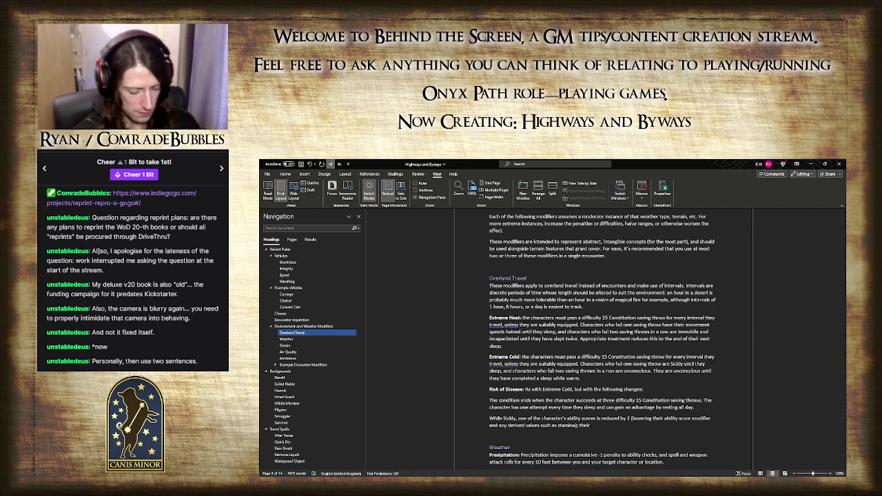
text( proficiency b)
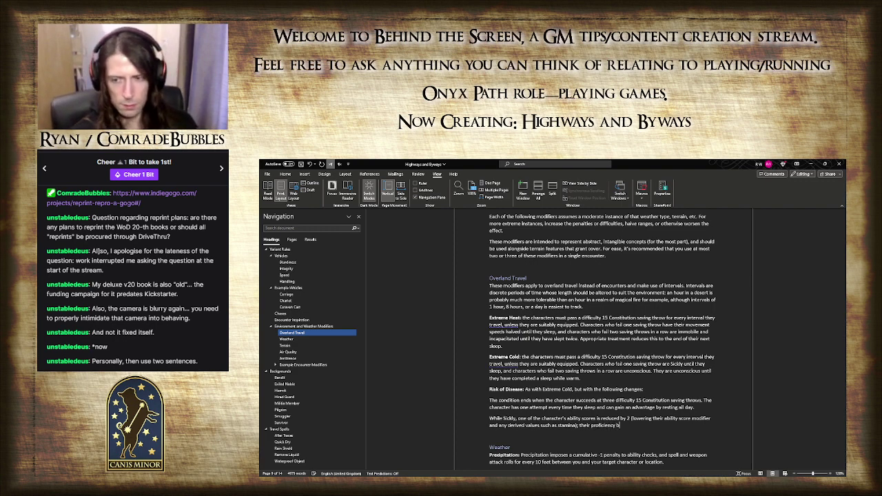
text(onus is halve)
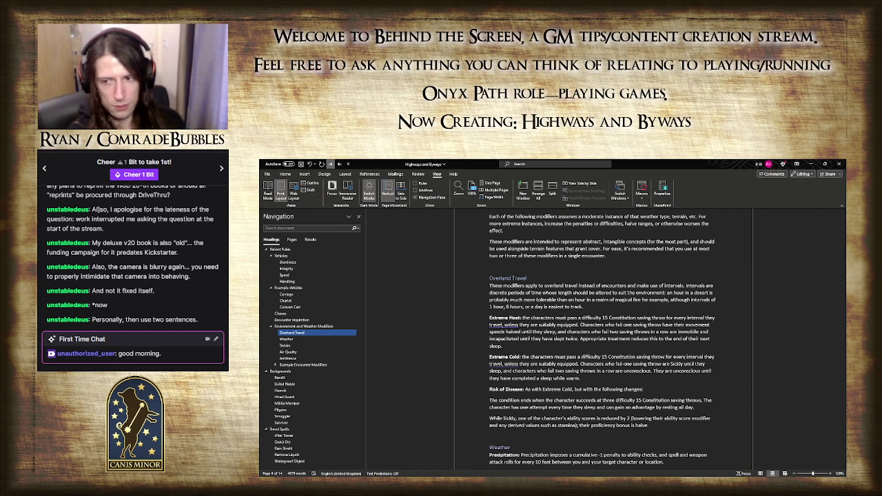
text(d)
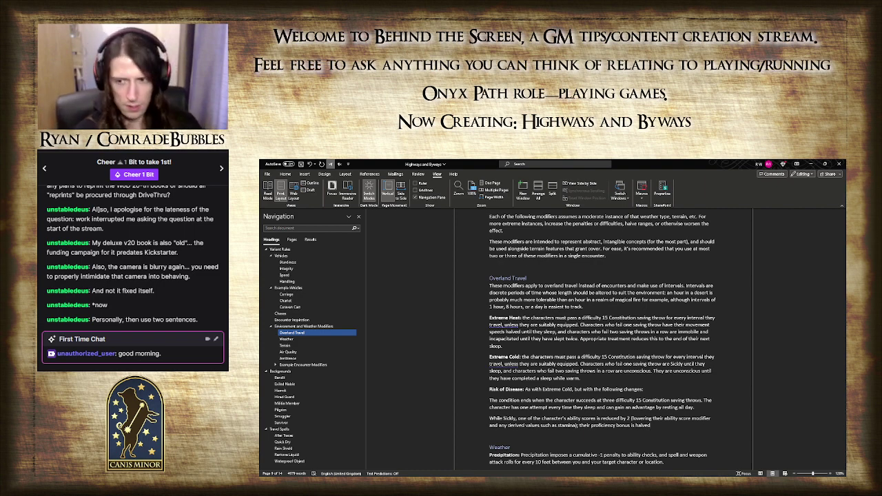
text(; or)
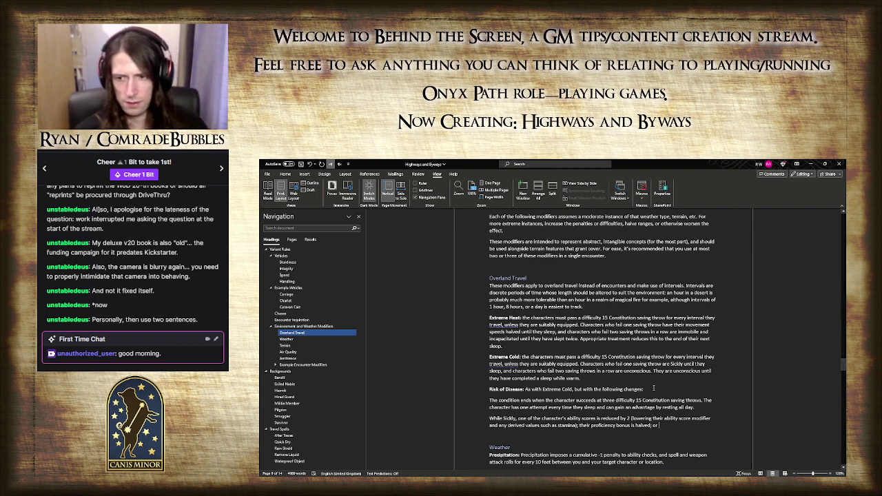
- Remove the parentheses around the ability score modifier clause, putting a comma after "reduced by 2"
click(631, 417)
key(BackSpace)
key(BackSpace)
text(,)
click(581, 425)
key(BackSpace)
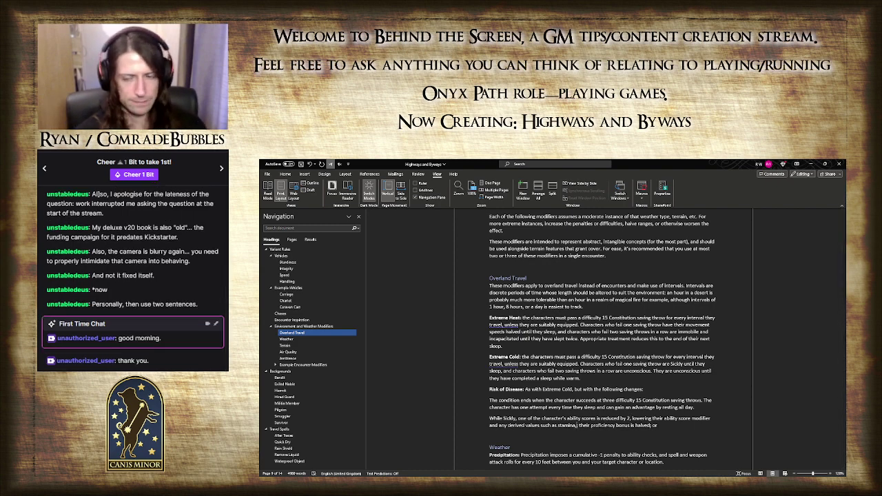
key(BackSpace)
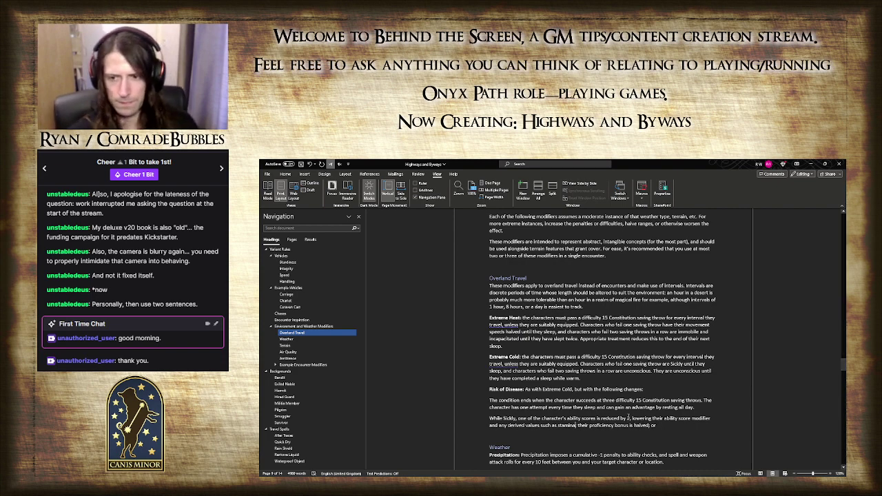
- Reword the clause to "reduced by 2 which lowers their ability score modifier", dropping the comma
click(629, 418)
key(BackSpace)
text(which)
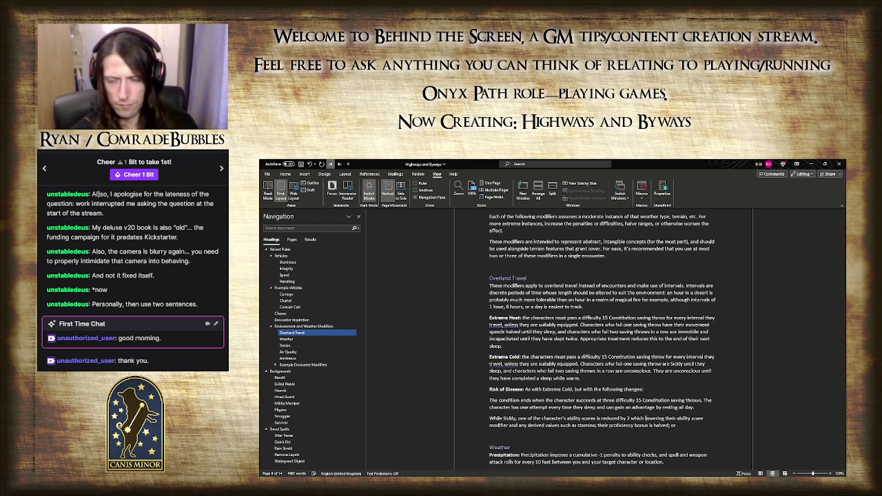
click(664, 418)
key(BackSpace)
key(BackSpace)
key(BackSpace)
text(s)
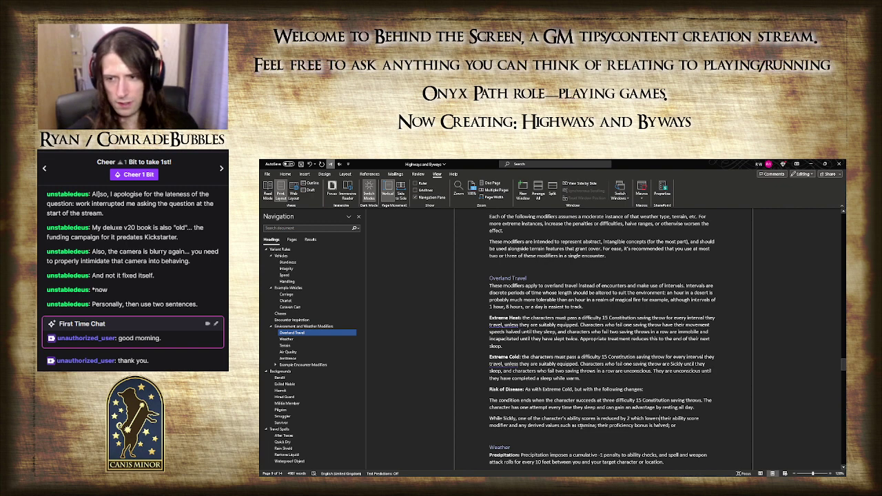
- Replace the semicolons after "stamina" and "halved" with commas in the Sickly sentence
click(596, 425)
key(Delete)
text(,)
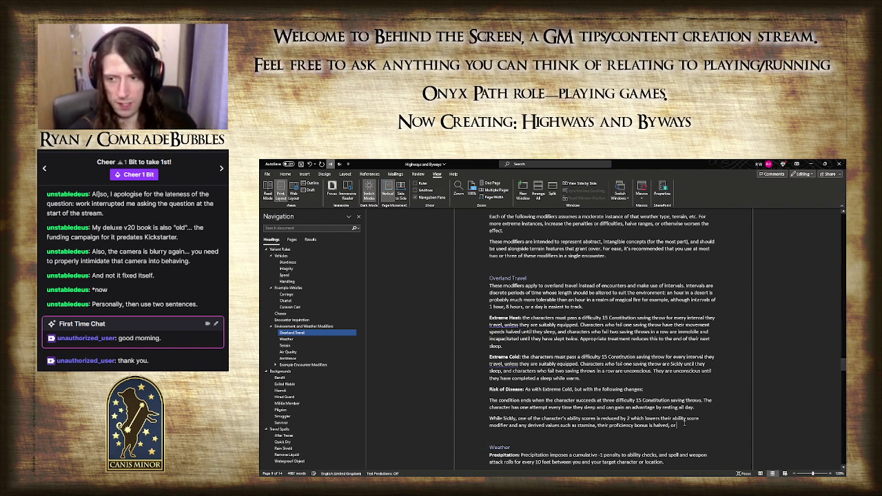
- Complete the list of Sickly effects with "their maximum stamina is reduced by 10 (Guide's choice)"
text(heir max)
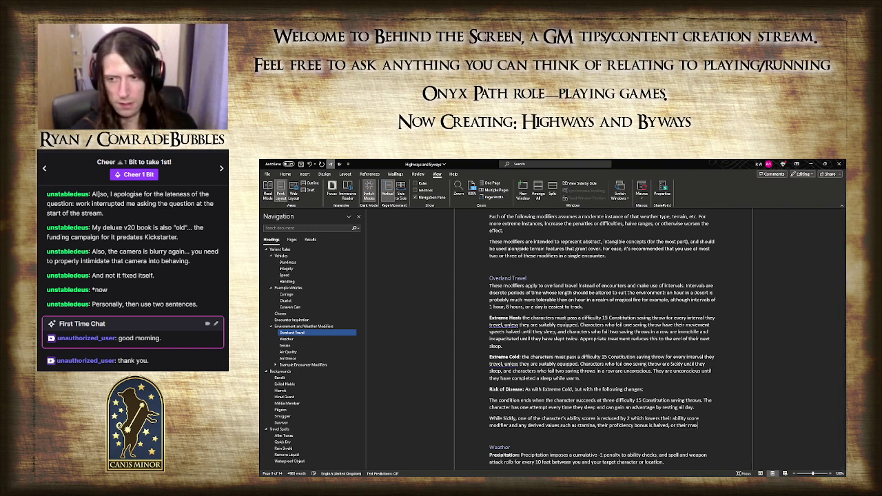
text(imum stam)
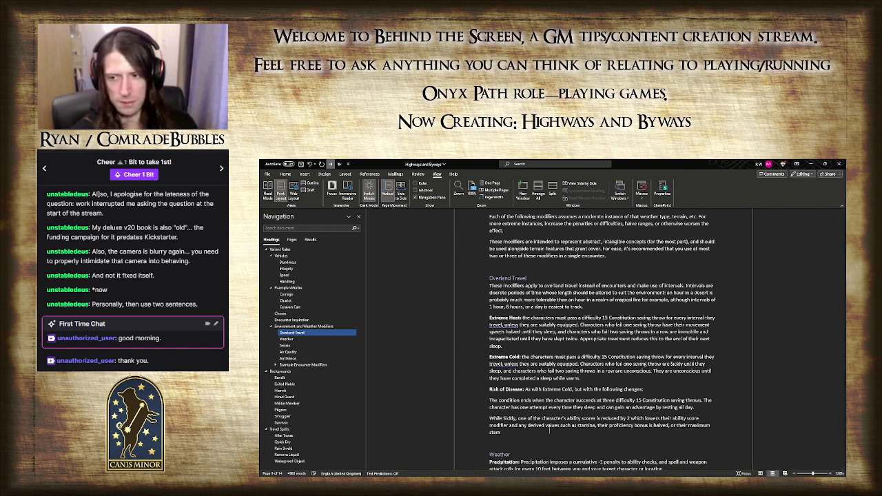
text(ina is)
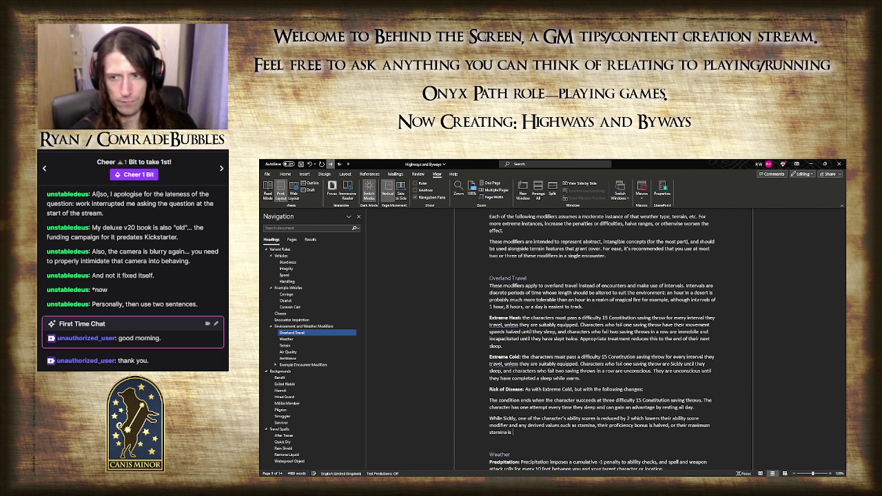
text( reduced by 10)
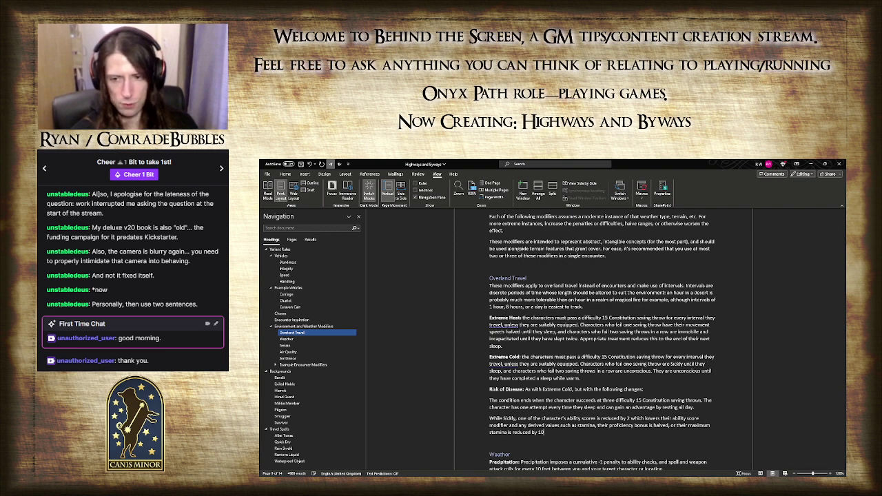
text( (Gu)
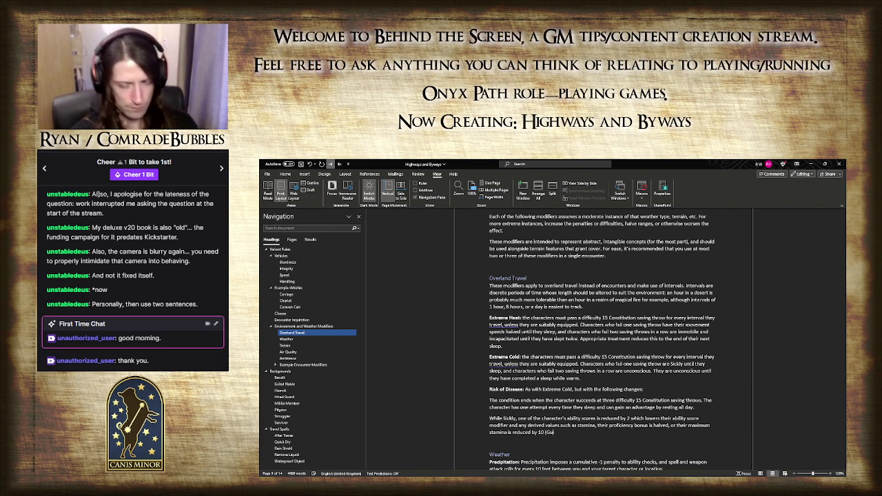
text(ide's choice))
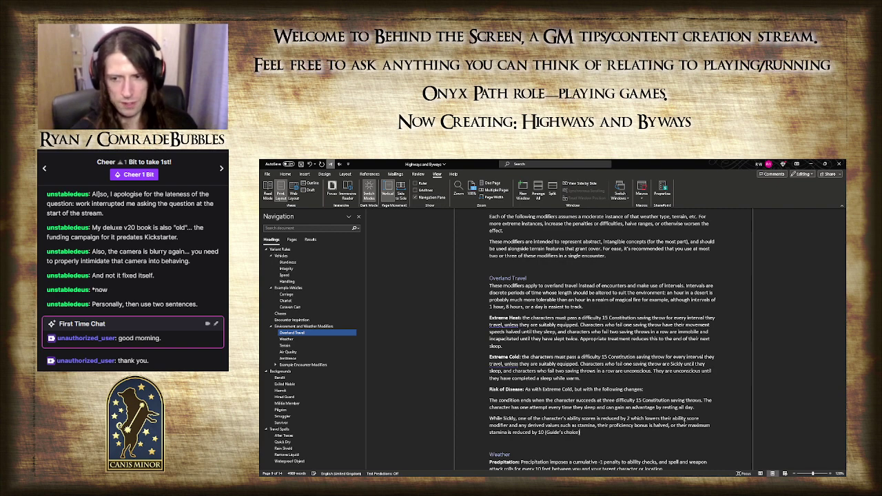
- Add the sentence "Guides are encouraged to create their own diseases and mechanical effects using those here as inspiration." after the Sickly effects
text(. Guid)
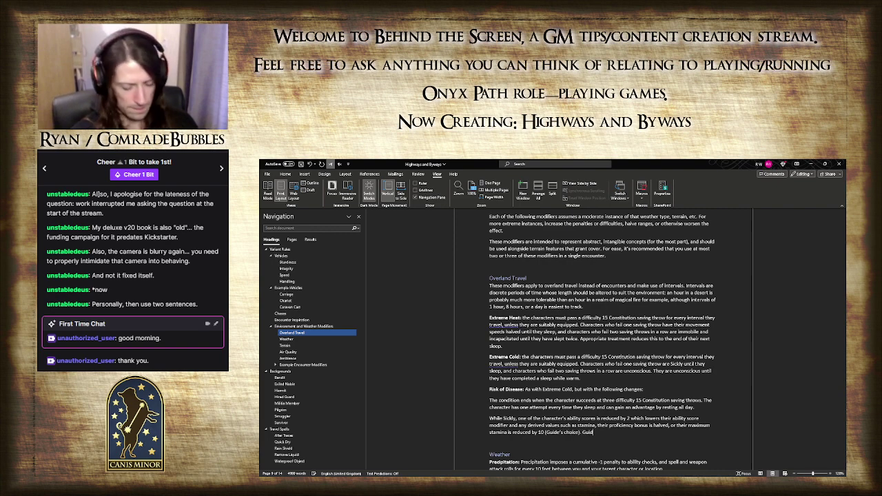
text(es are encour)
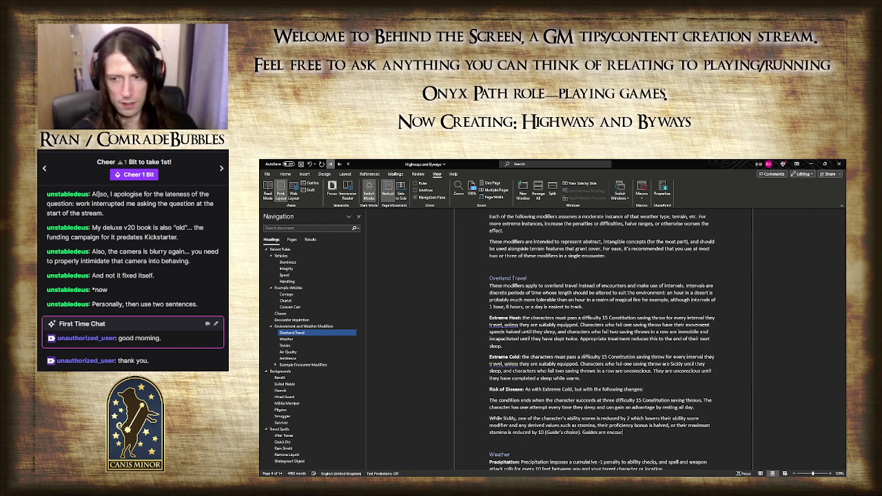
text(aged to creat)
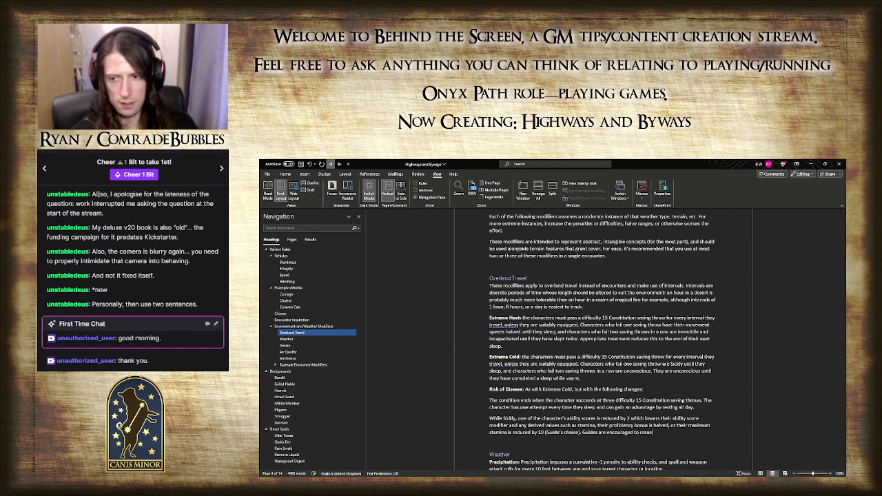
text(e their own di)
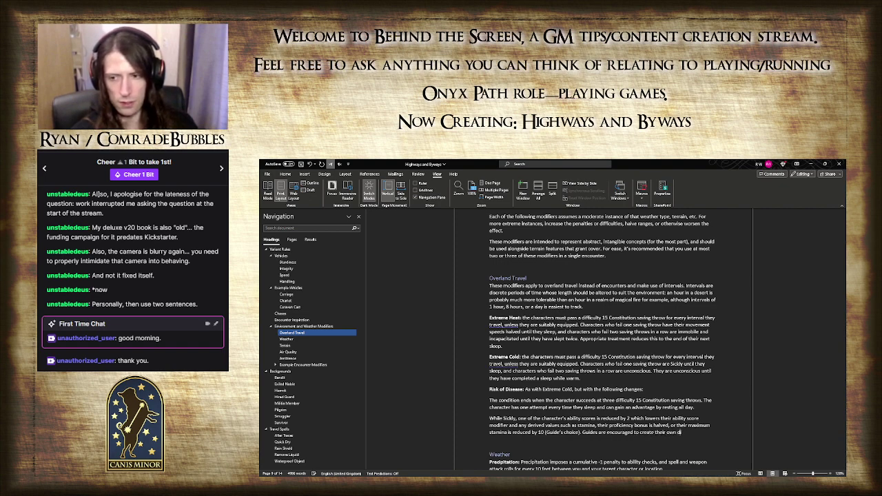
text(seases and ma)
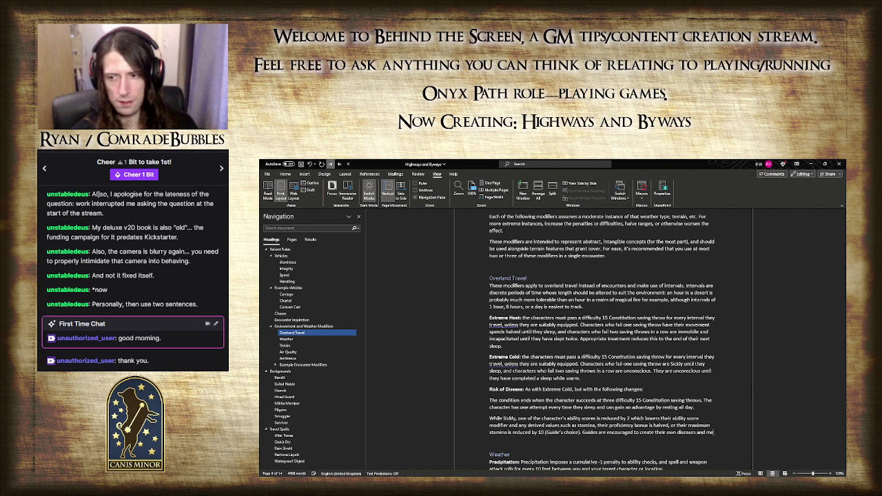
text(chinical effec)
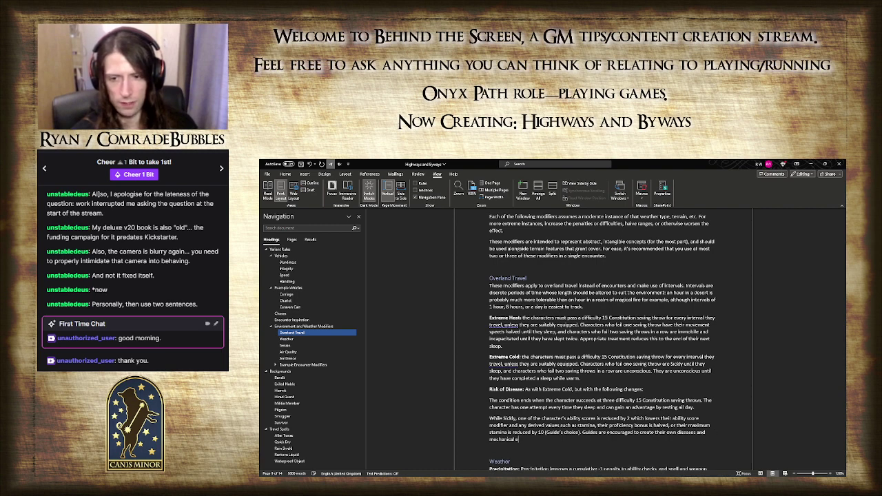
text(ts us)
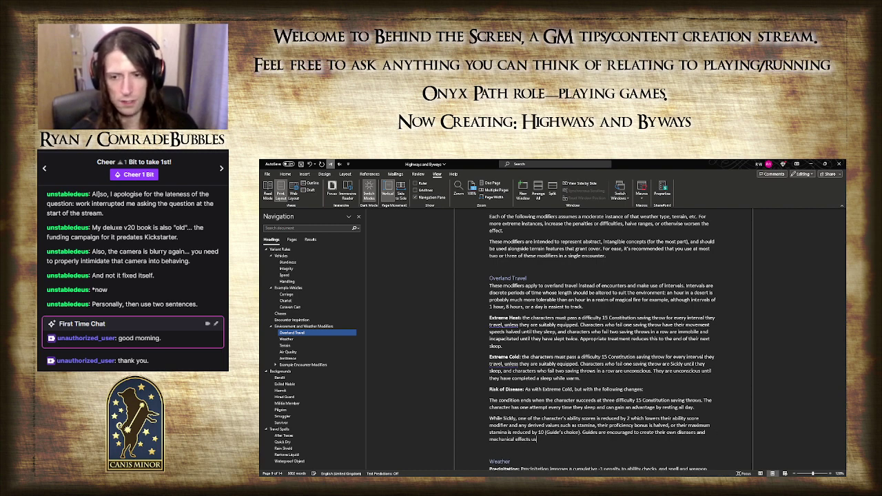
text(ing)
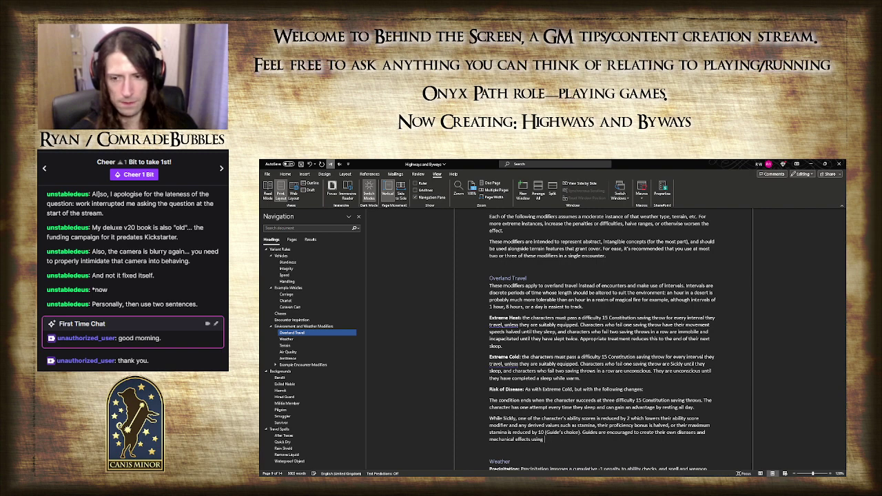
text( these here are)
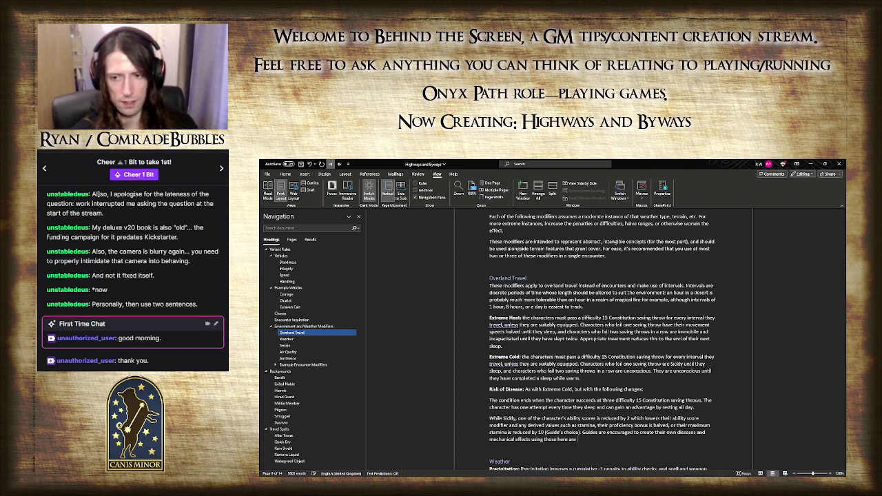
key(BackSpace)
key(BackSpace)
text(s inspir)
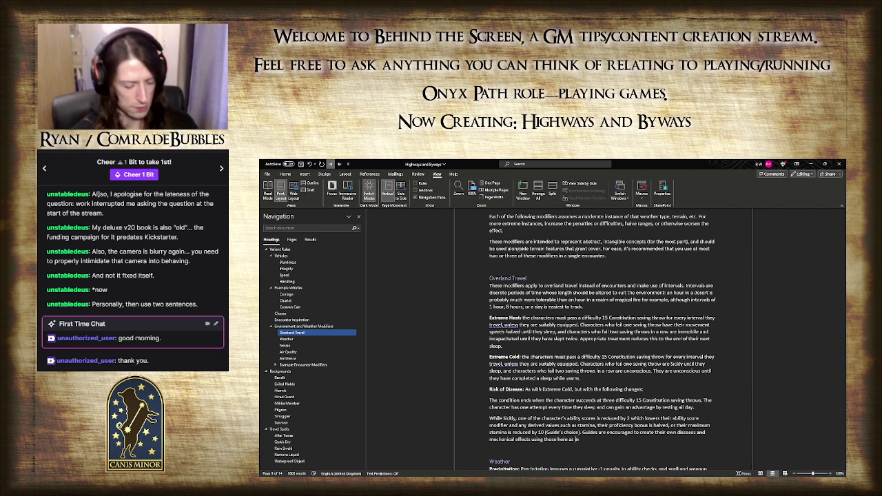
text(ation.)
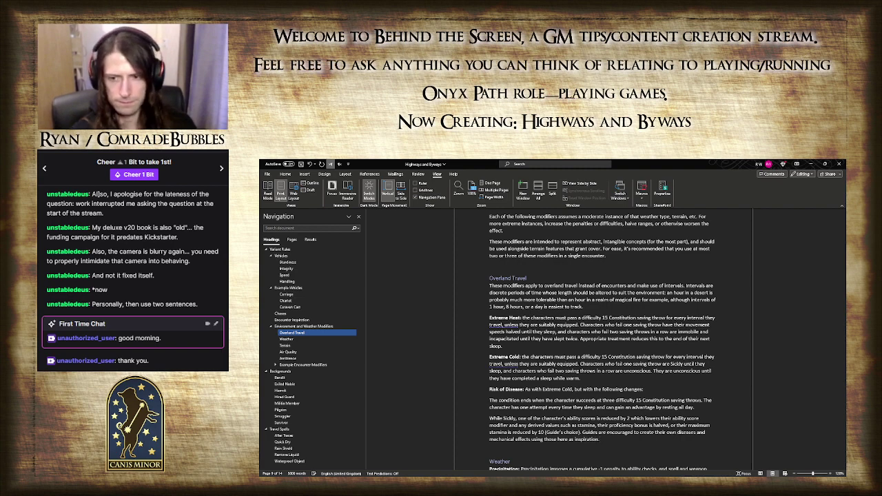
- Format the two paragraphs below the Risk of Disease line as a bulleted list and save the document
shift+click(476, 401)
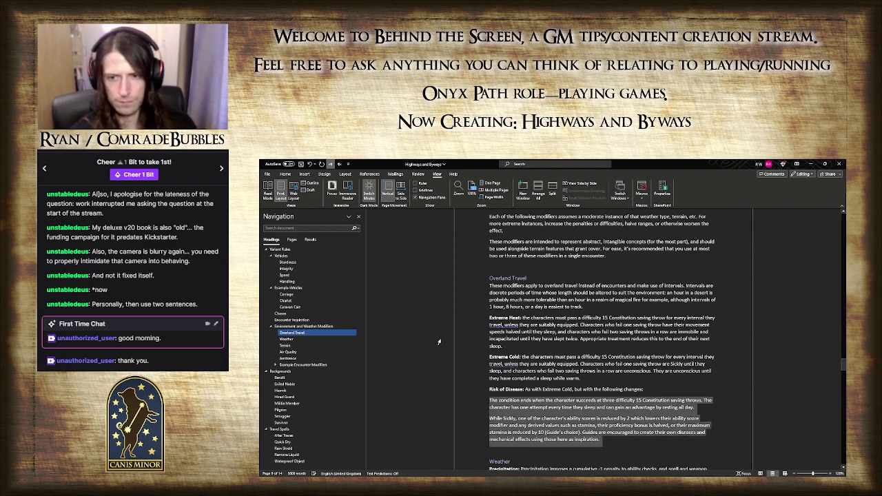
click(285, 174)
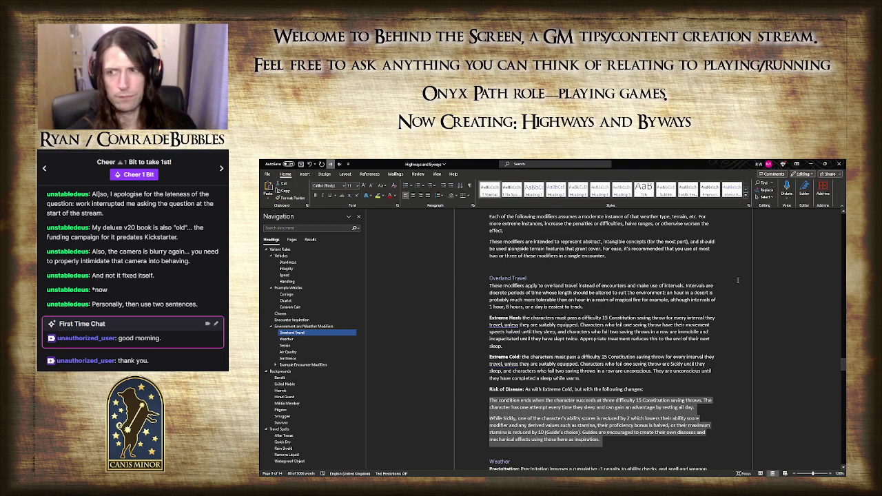
click(406, 186)
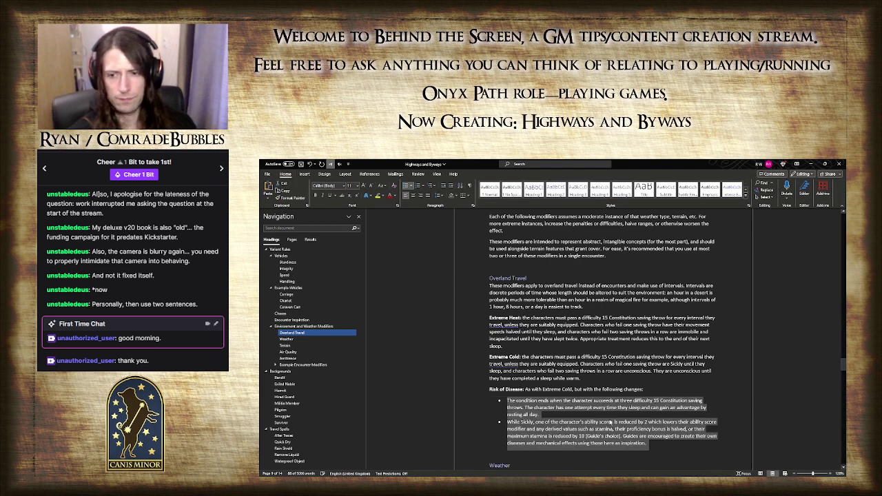
click(687, 444)
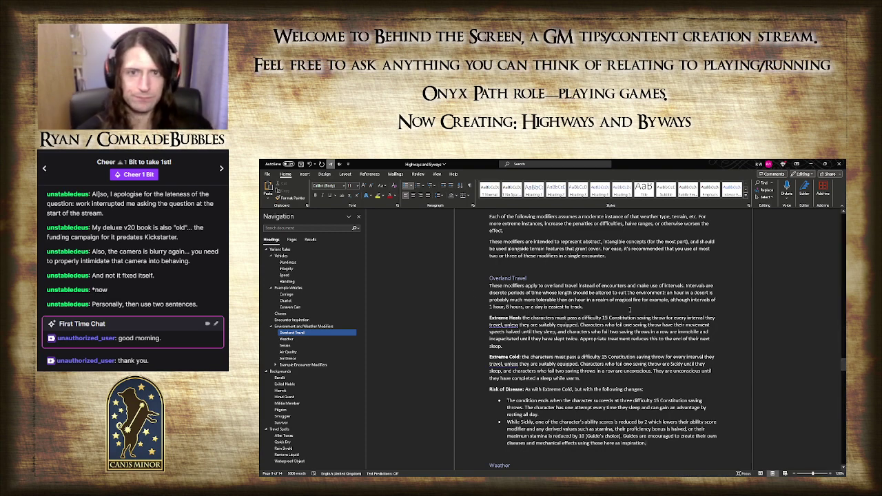
click(411, 249)
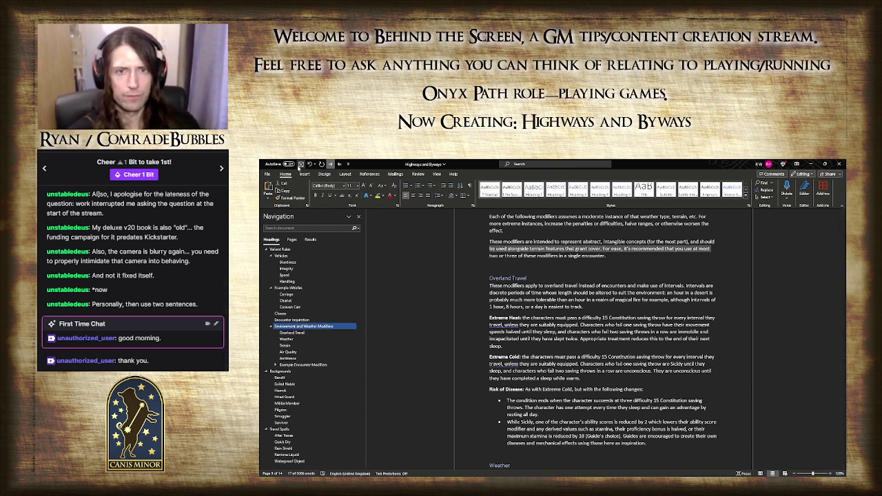
click(300, 164)
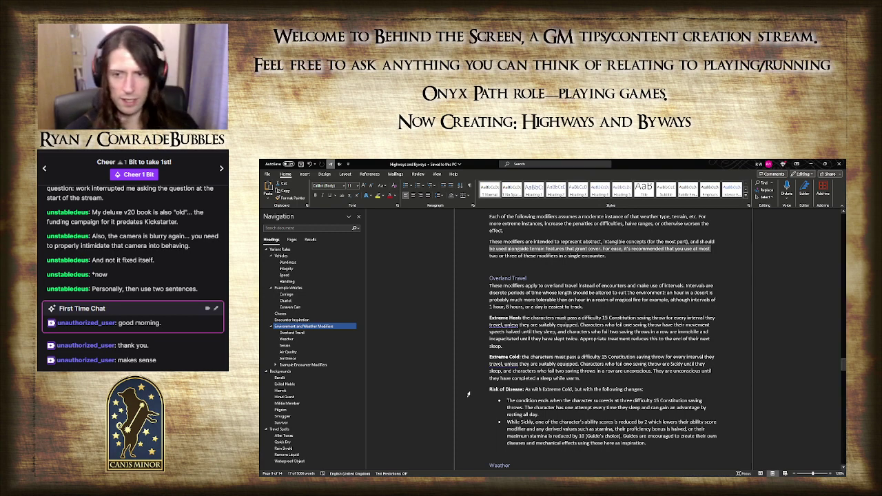
click(662, 448)
key(Return)
key(Return)
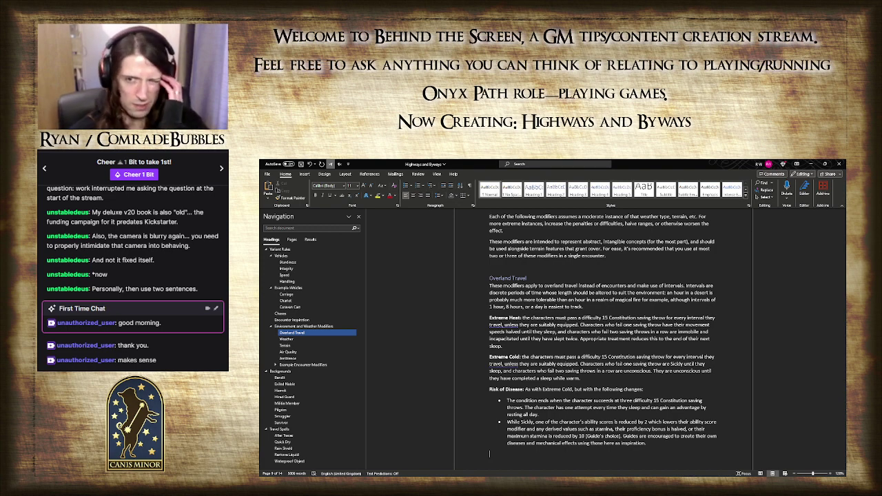
text(Weather)
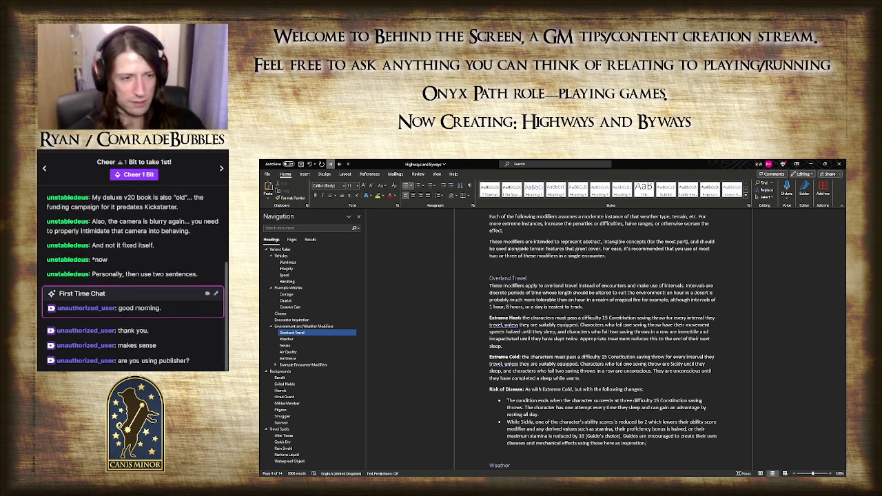